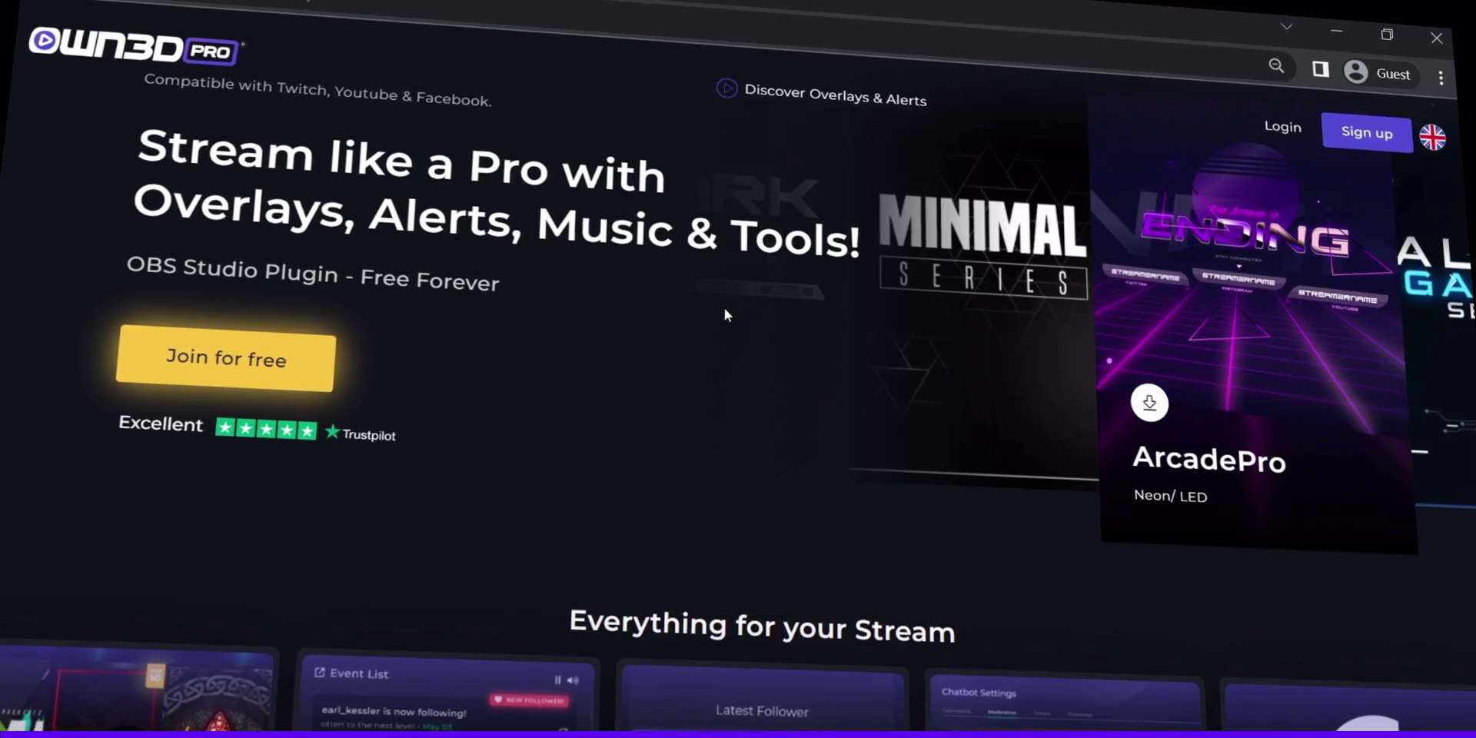
Browse the OWN3D Pro overlay gallery and preview the Darkmode and NinjaParty packages
scroll(573, 311, down, 5)
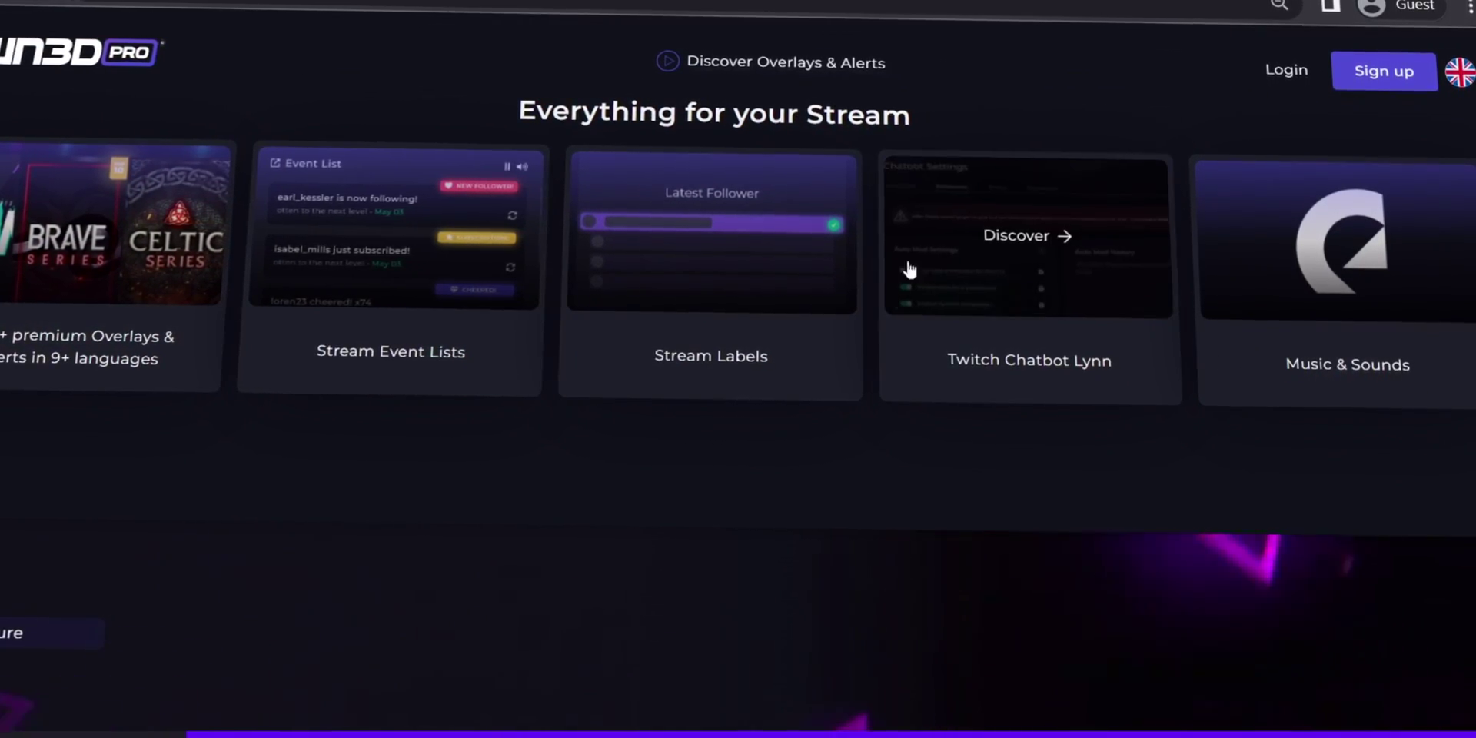
scroll(175, 357, down, 4)
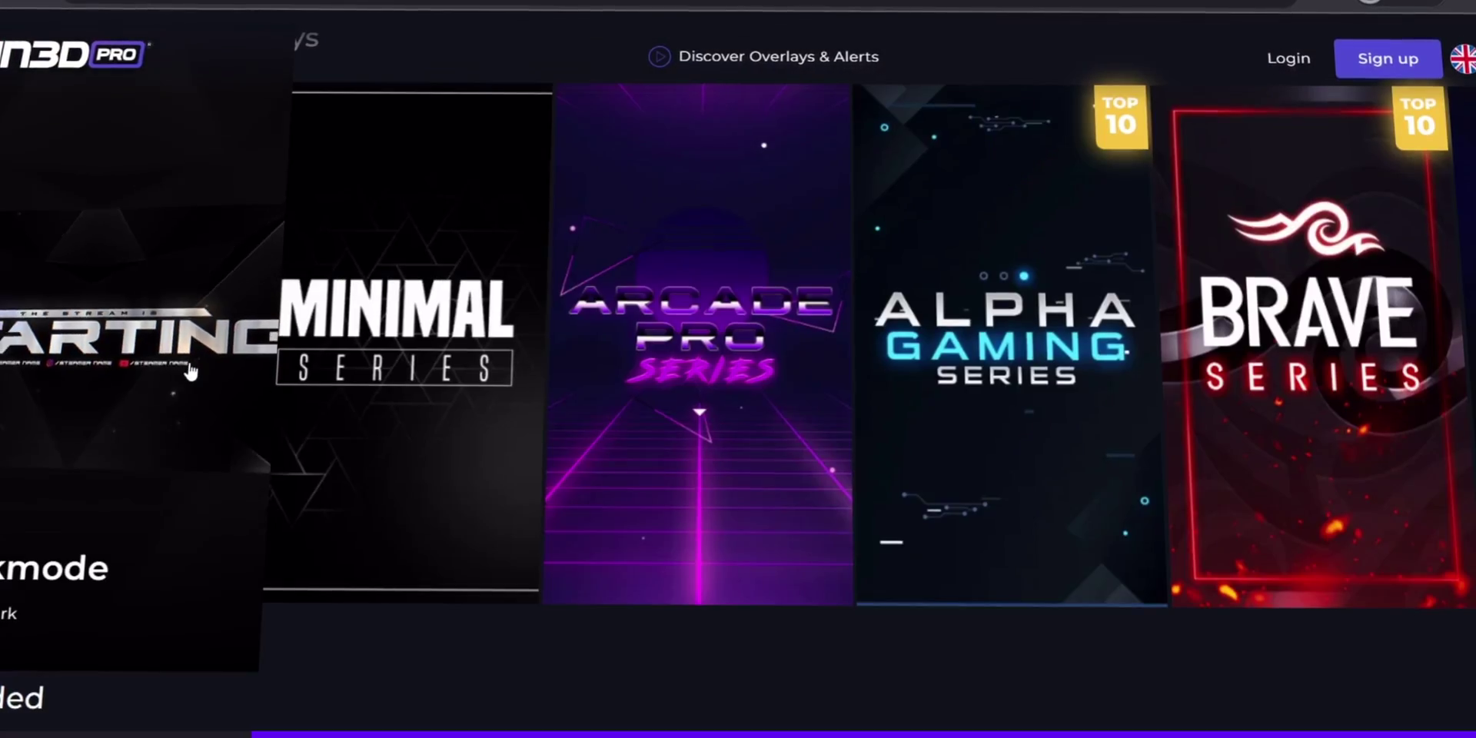
click(187, 369)
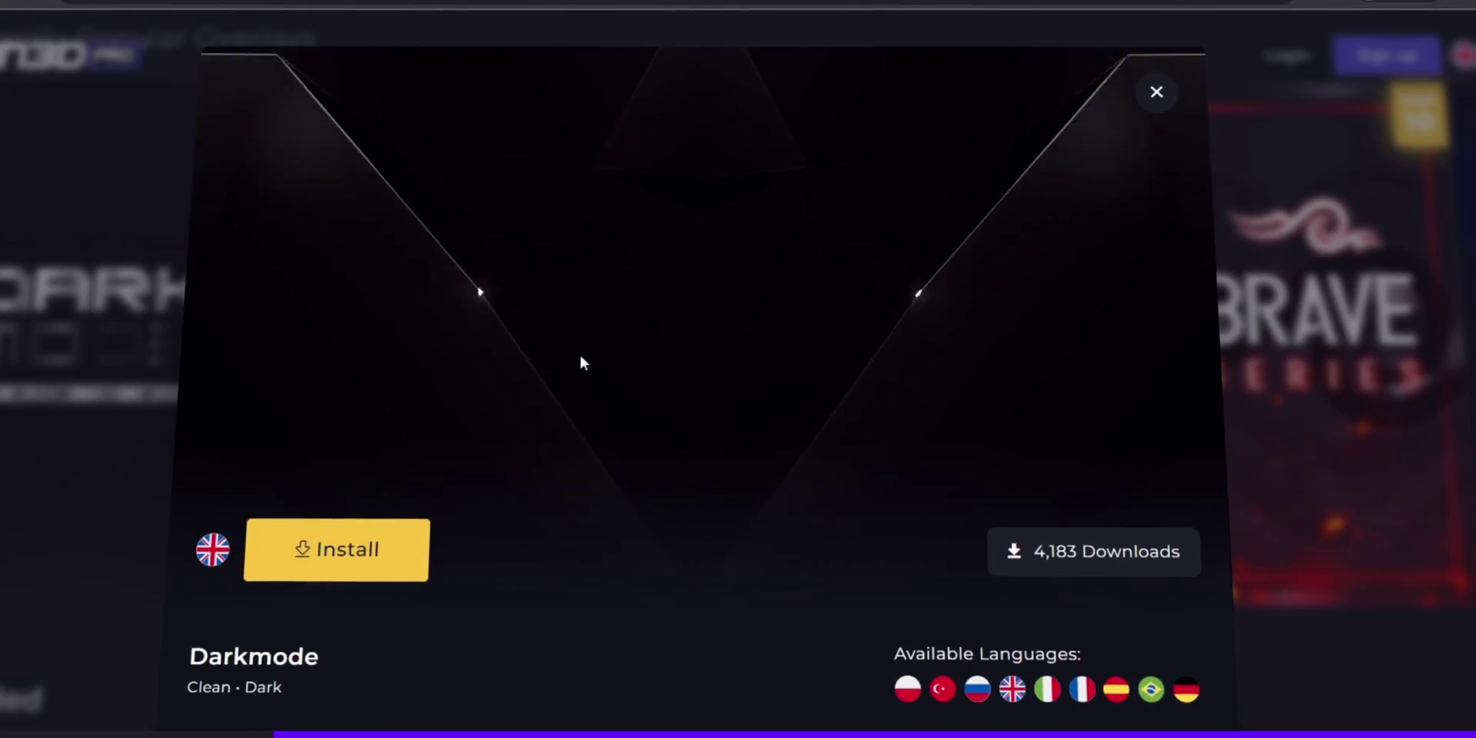
click(1421, 250)
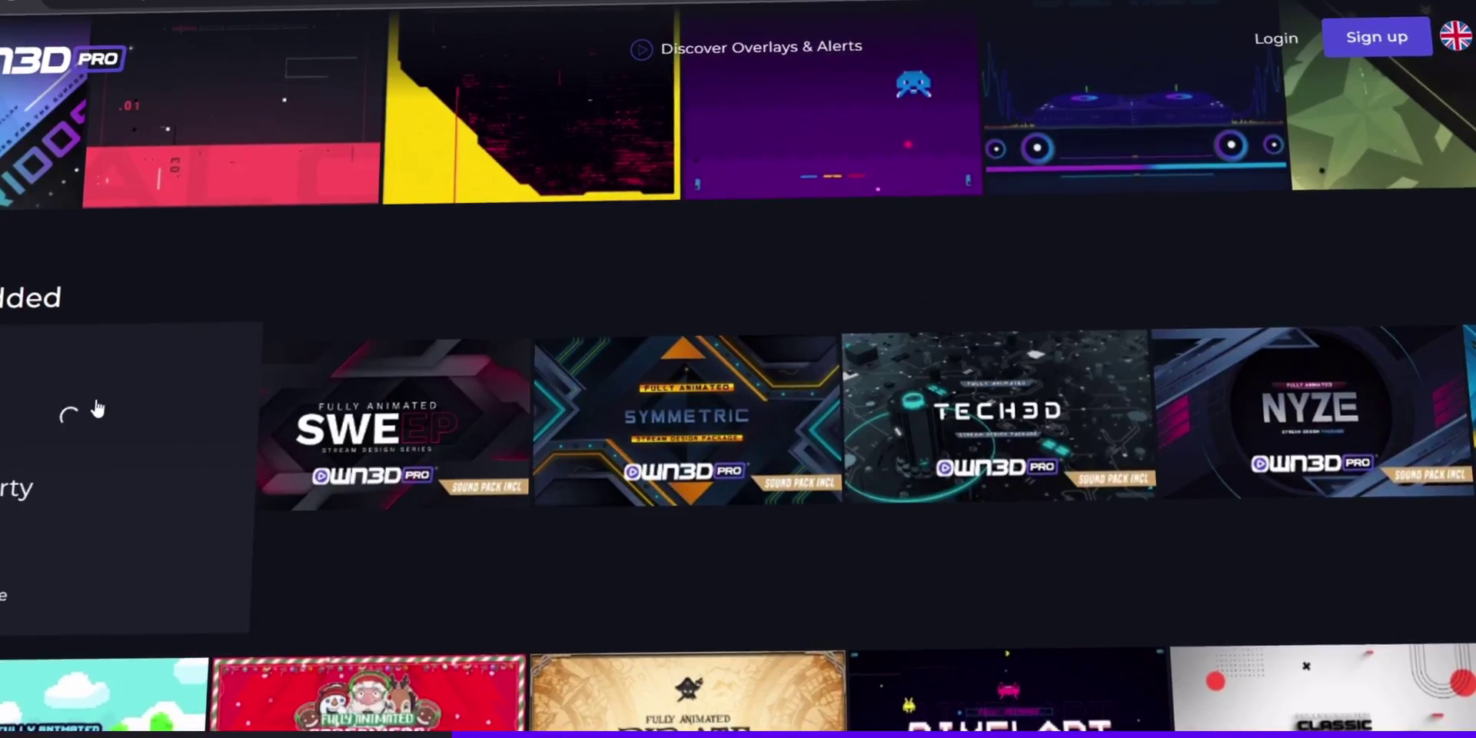
click(100, 413)
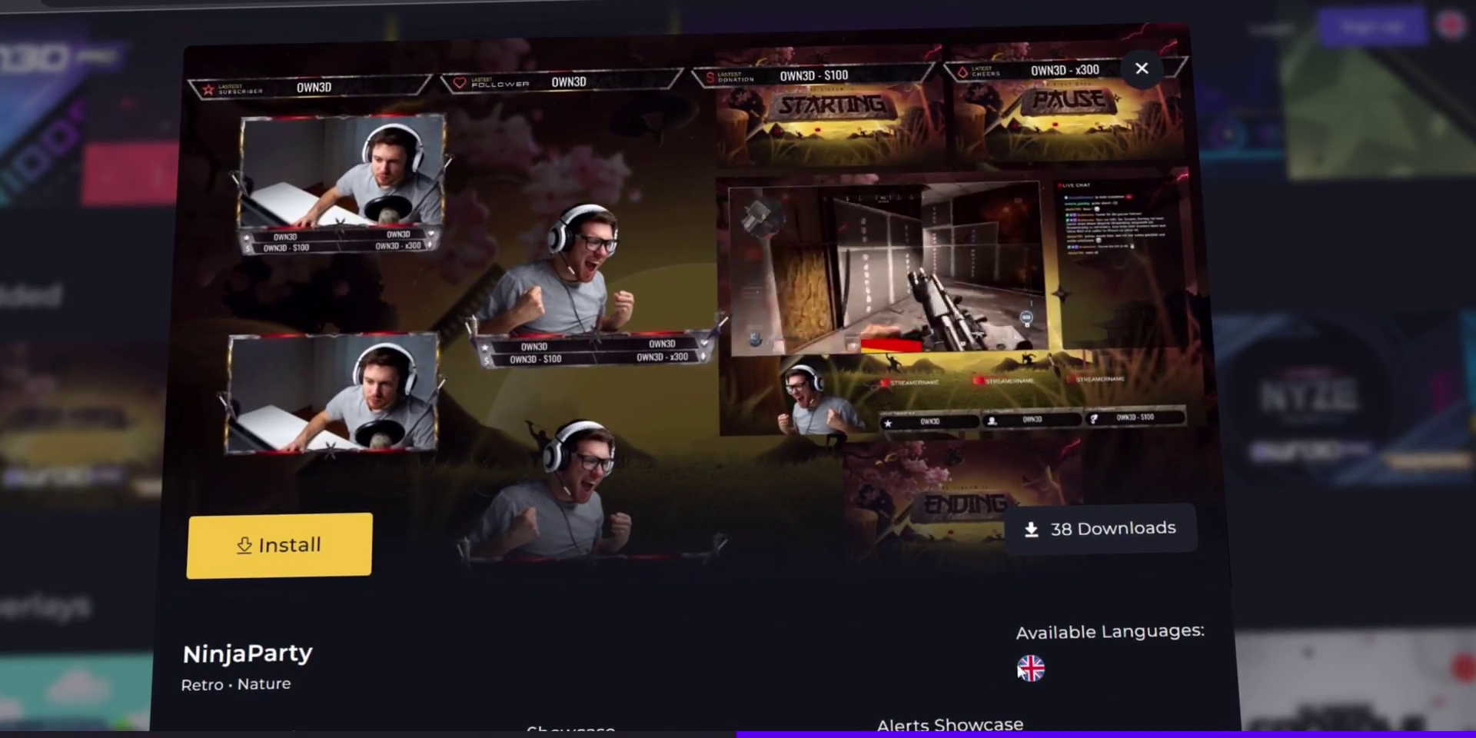
click(1140, 73)
click(1411, 424)
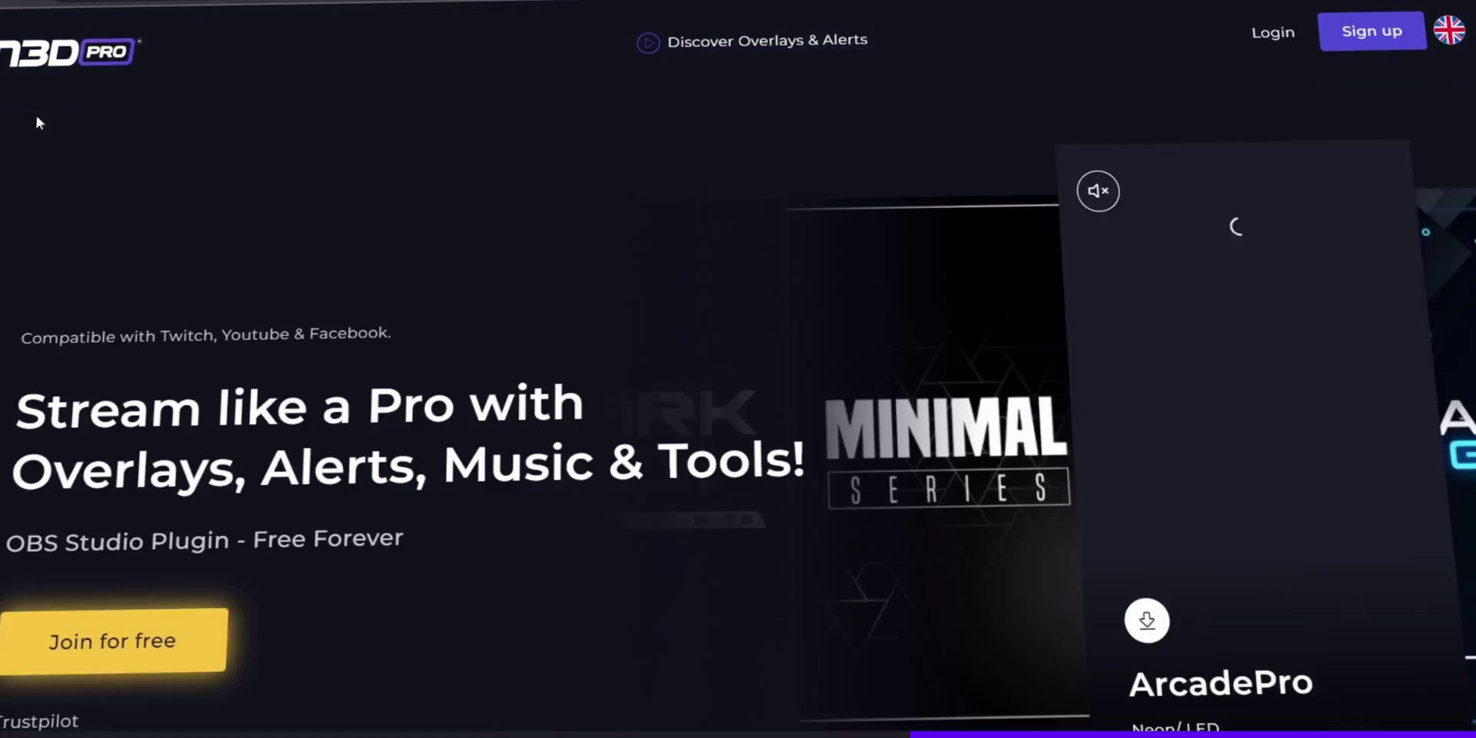
Review the OWN3D Pro features and compare the Free and Pro plans for 12-month and 3-month billing
scroll(283, 344, down, 10)
scroll(286, 354, down, 15)
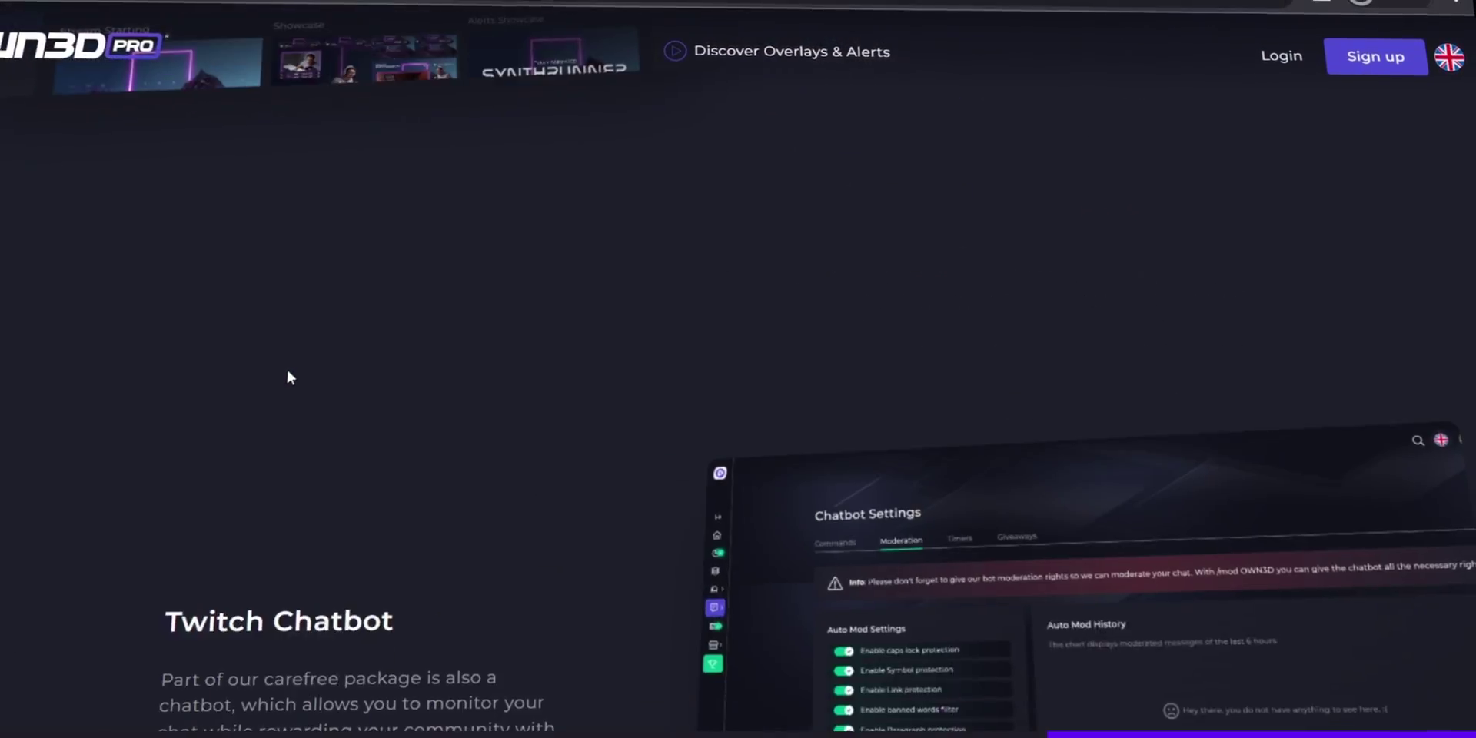
scroll(876, 336, up, 3)
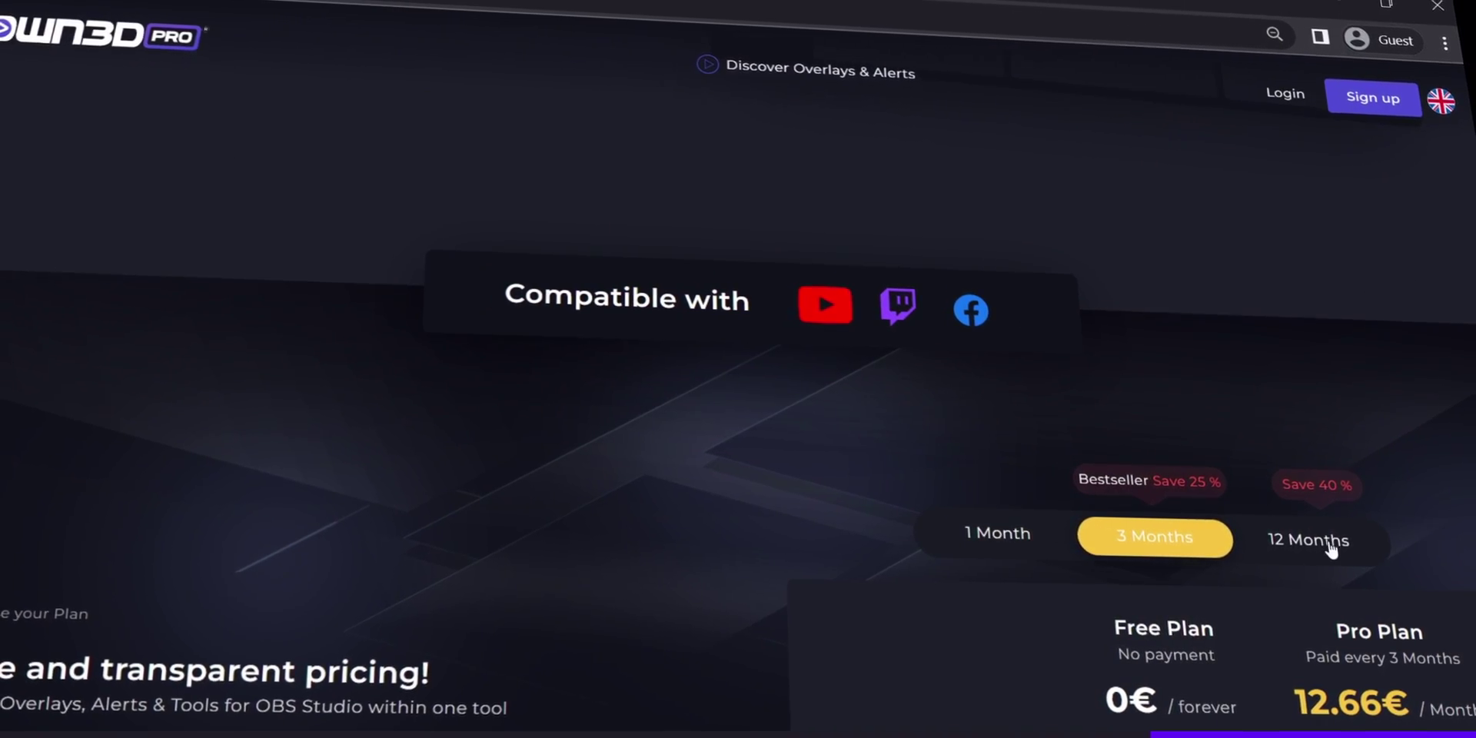
click(1316, 540)
scroll(1312, 542, down, 4)
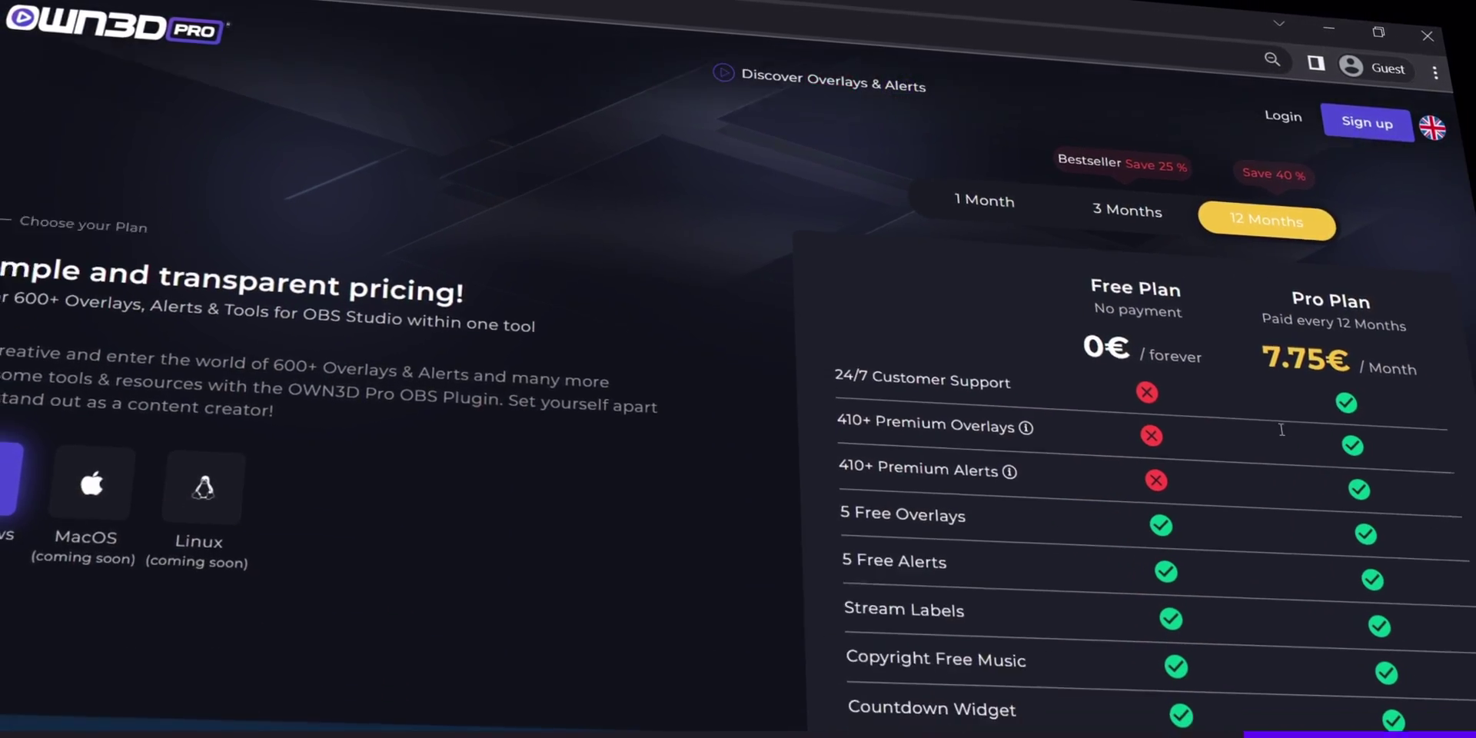
scroll(1376, 372, down, 2)
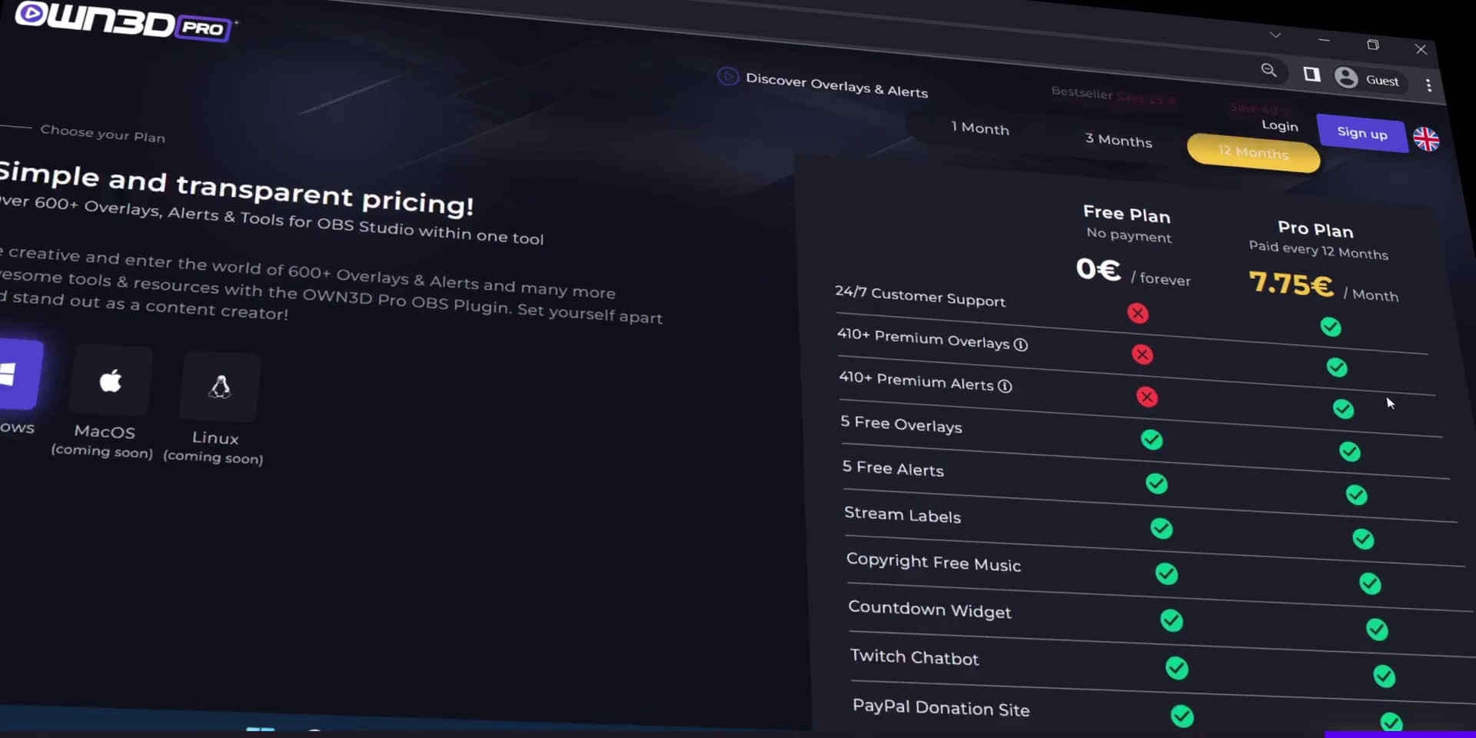
scroll(1338, 474, up, 5)
scroll(1336, 473, down, 2)
click(1139, 308)
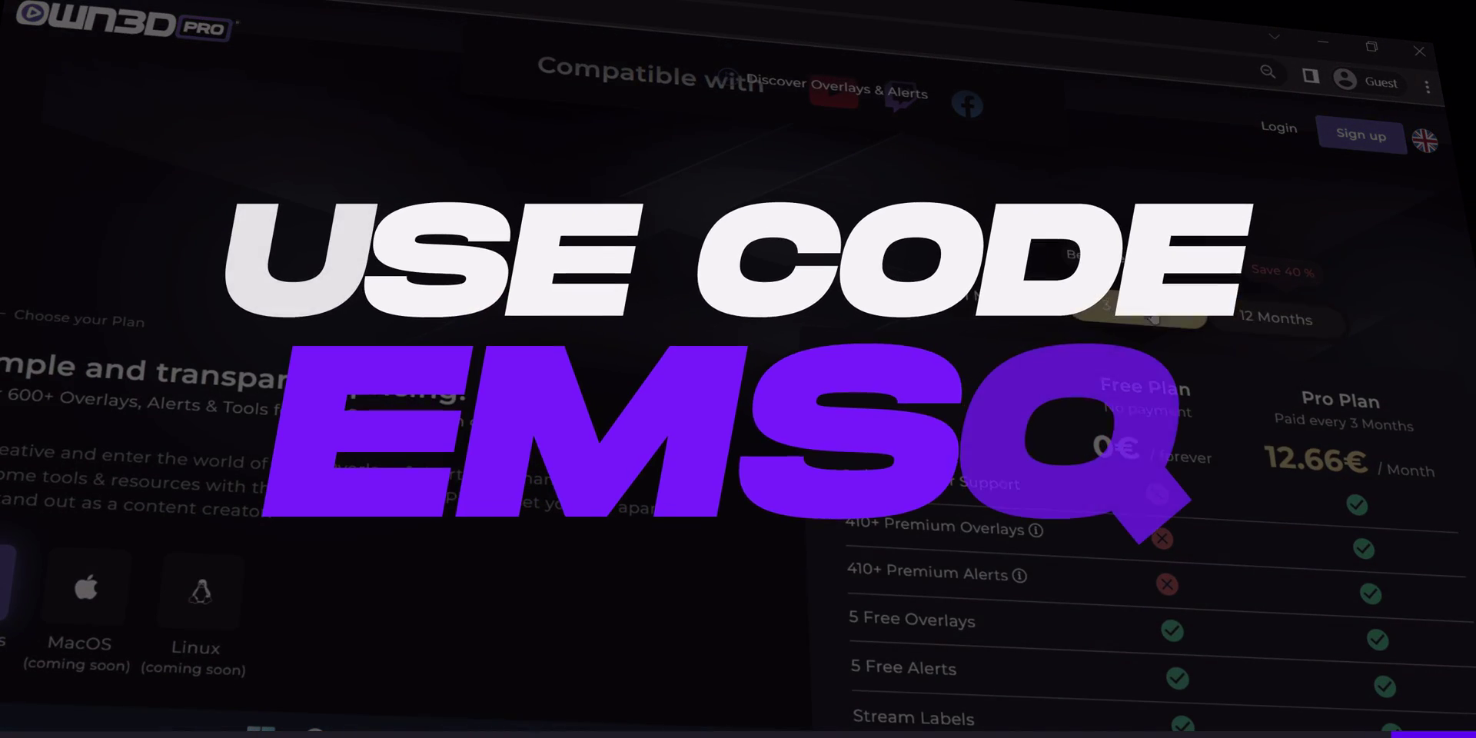
scroll(606, 409, down, 4)
scroll(604, 403, down, 8)
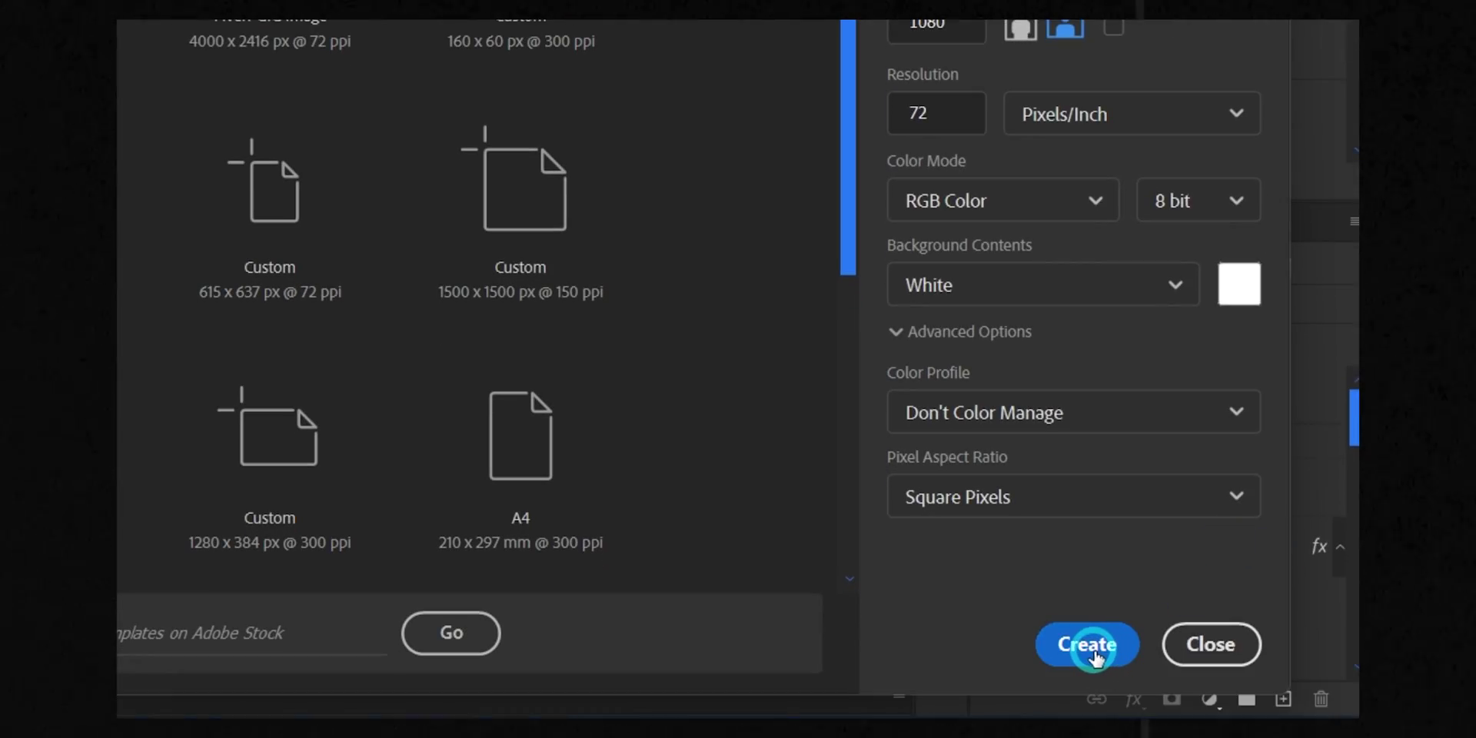
In Photoshop, create a 1920 x 1080 px, 72 ppi RGB document with a white background and colour the palette squares
click(1092, 650)
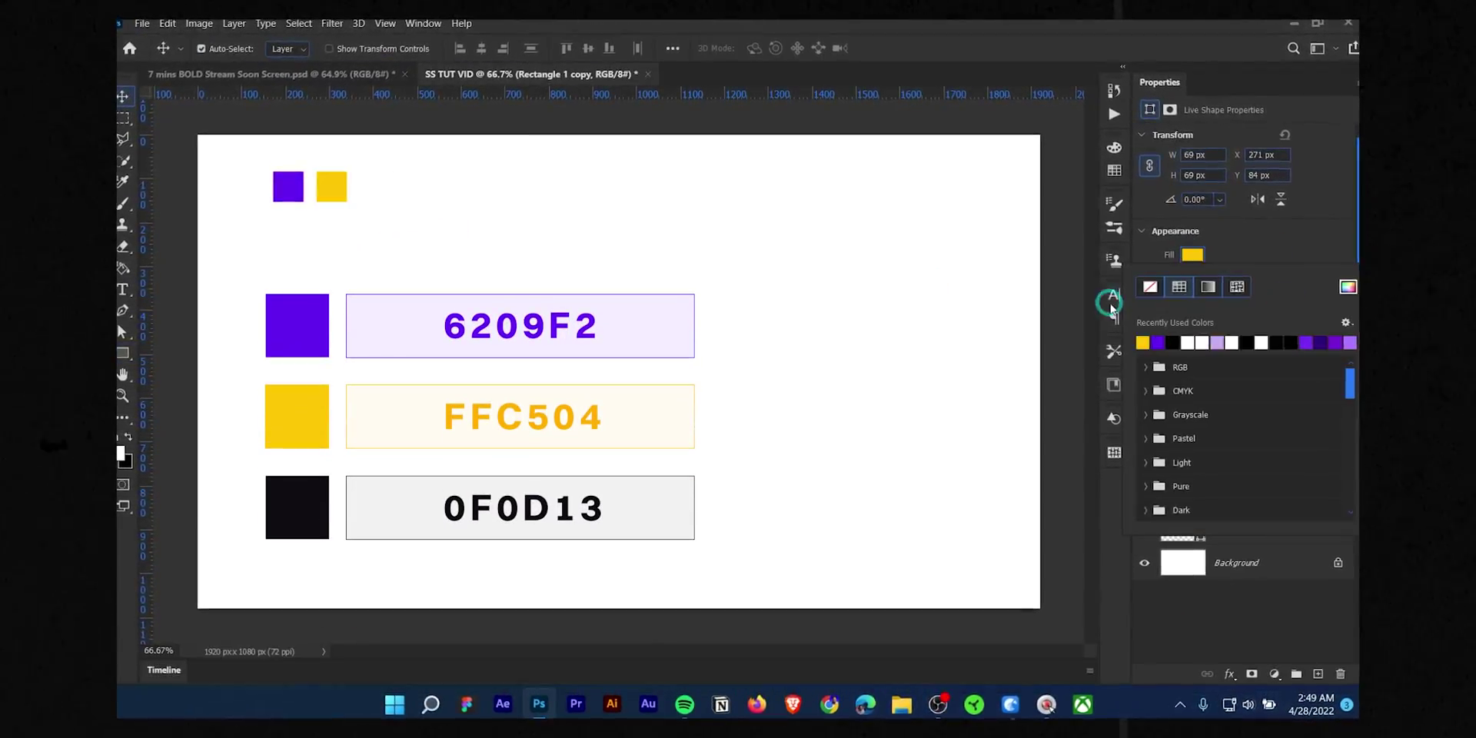
click(1181, 339)
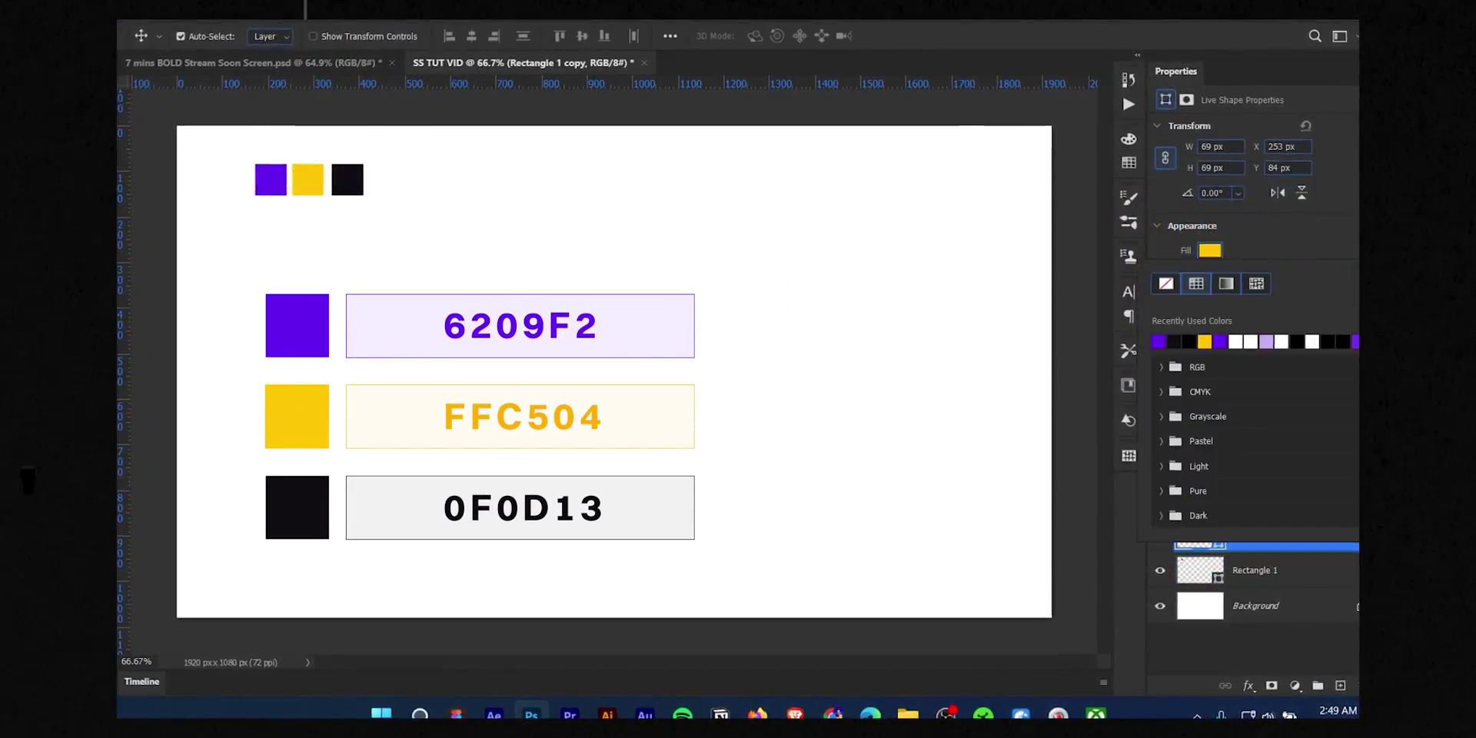
click(249, 246)
key(ctrl+e)
key(ctrl+z)
key(ctrl+z)
key(ctrl+z)
key(ctrl+z)
key(ctrl+shift+z)
key(ctrl+e)
key(ctrl+z)
key(ctrl+z)
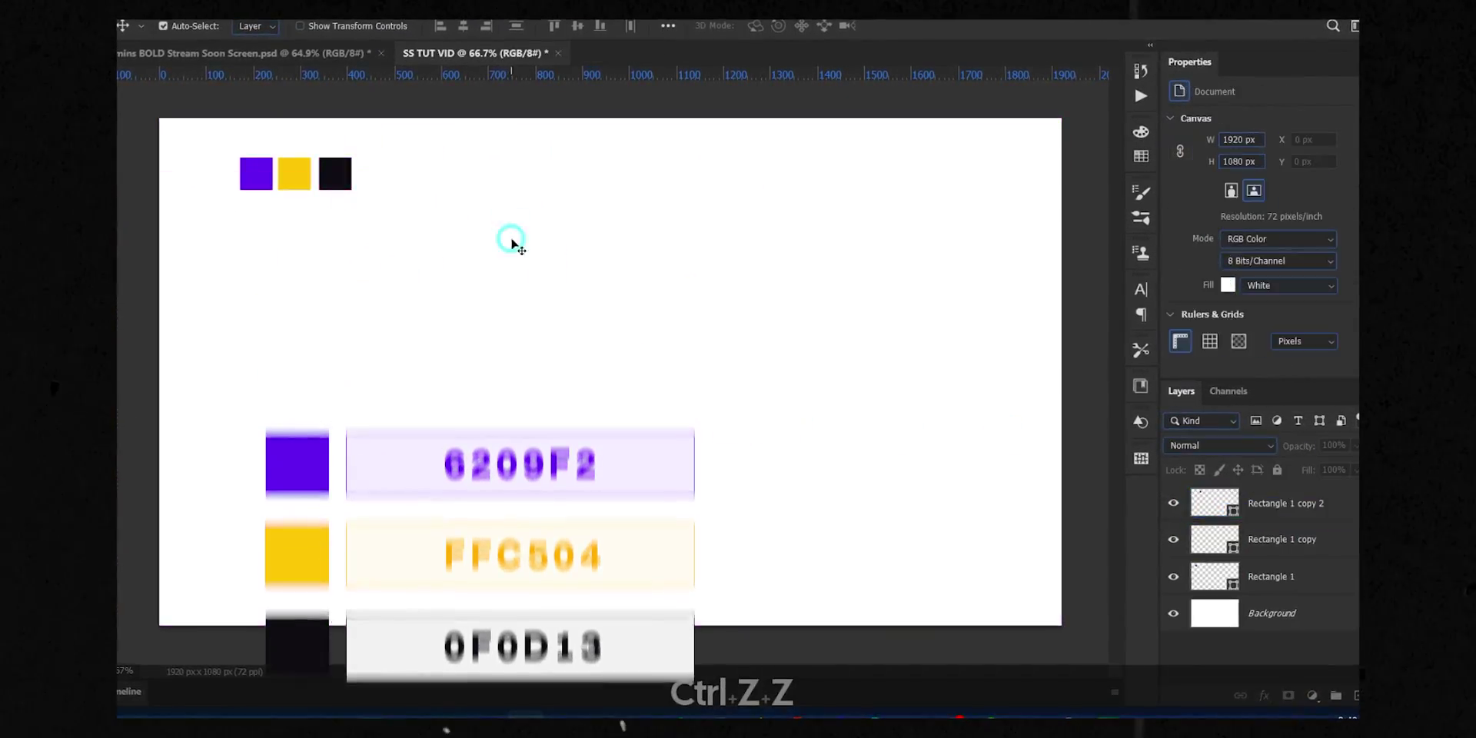
Group the three colour squares as COLORS and place the group near the canvas's upper-left corner
key(ctrl+g)
text(COLORS)
key(ctrl+t)
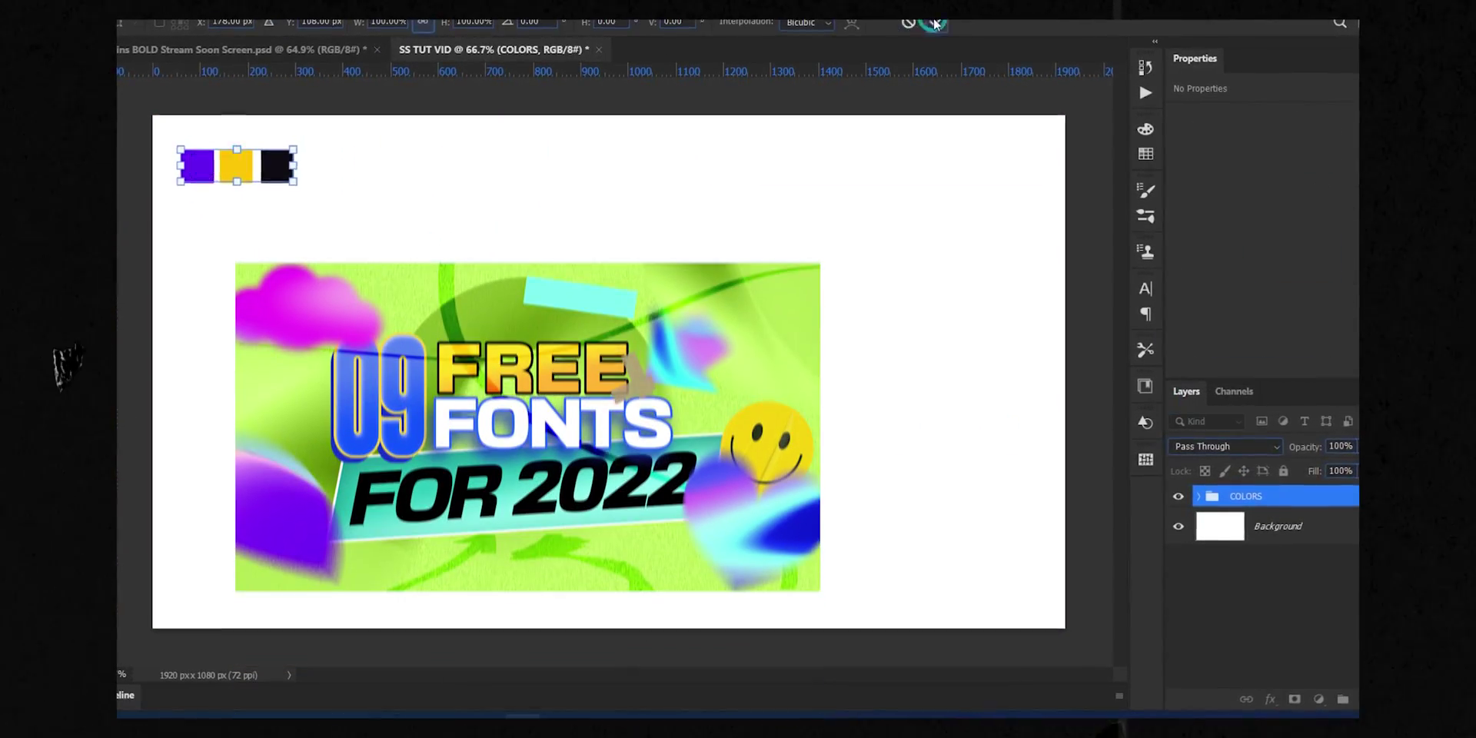
click(936, 24)
click(1305, 586)
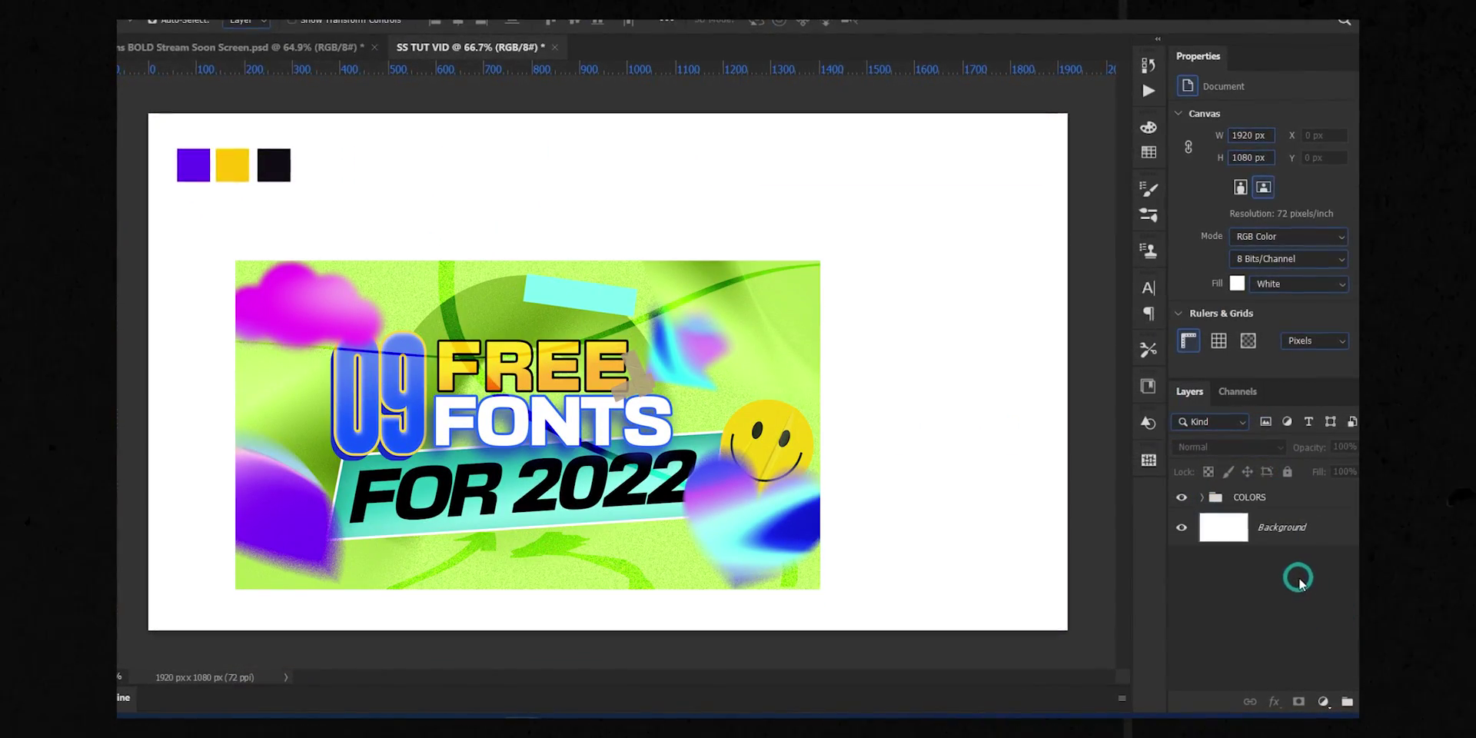
Add a Solid Color fill layer with hex 0f0d13 directly above the Background layer
click(1316, 531)
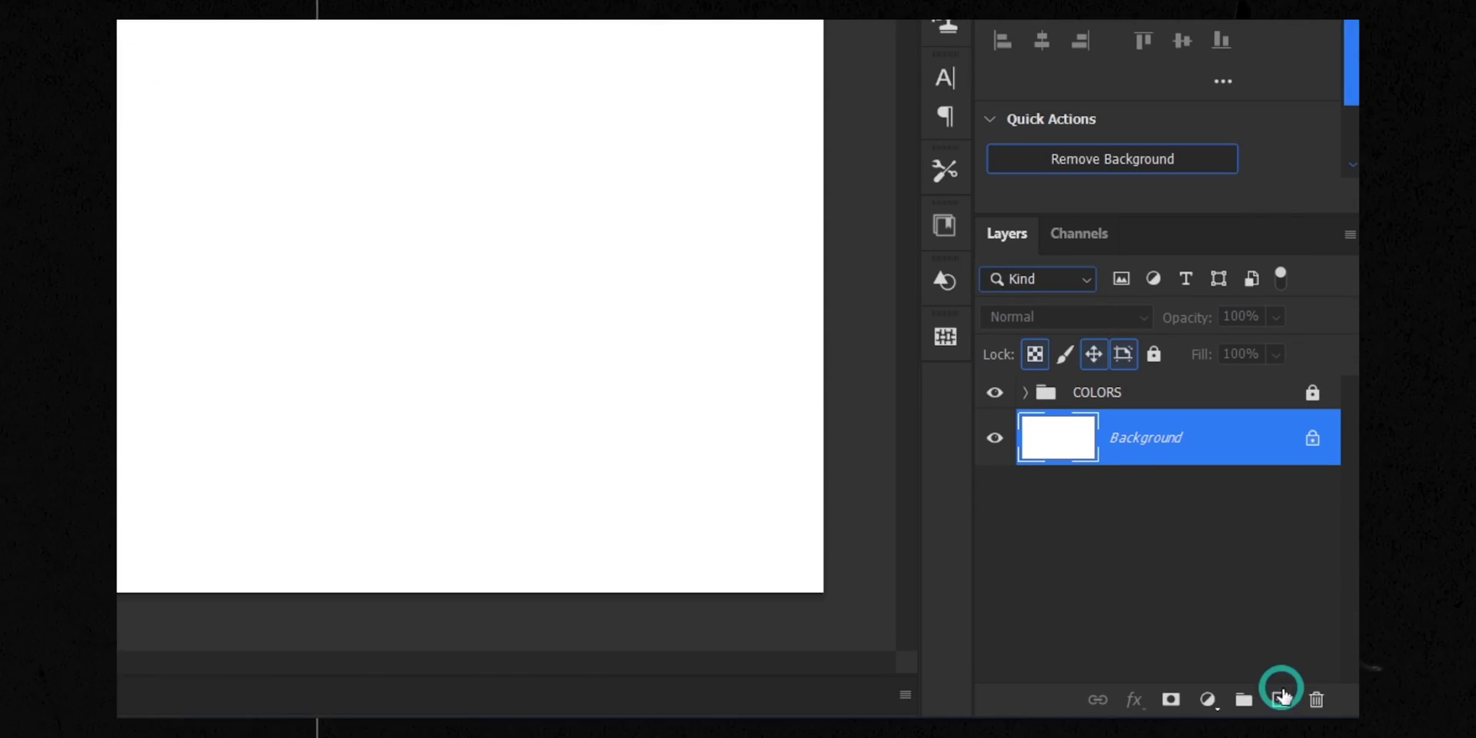
click(1206, 700)
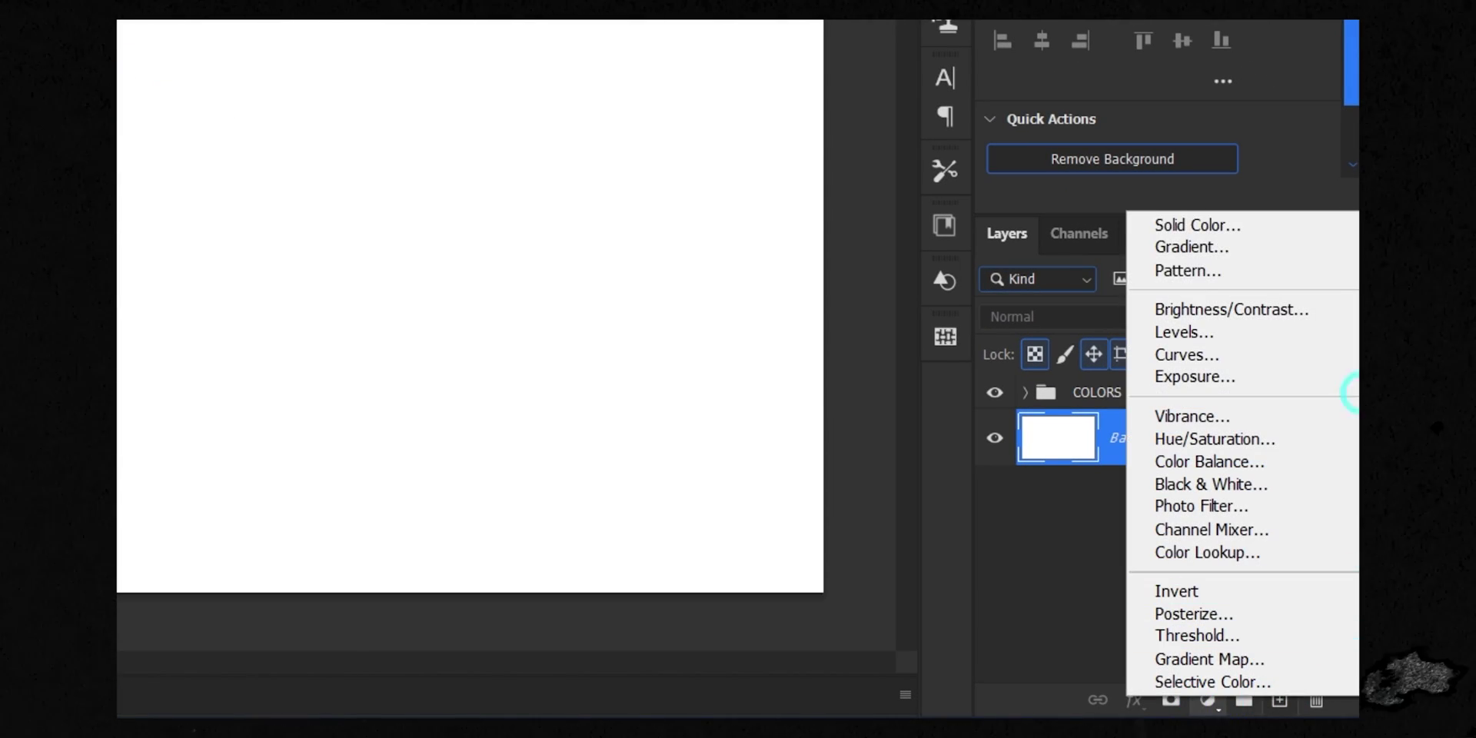
click(1239, 227)
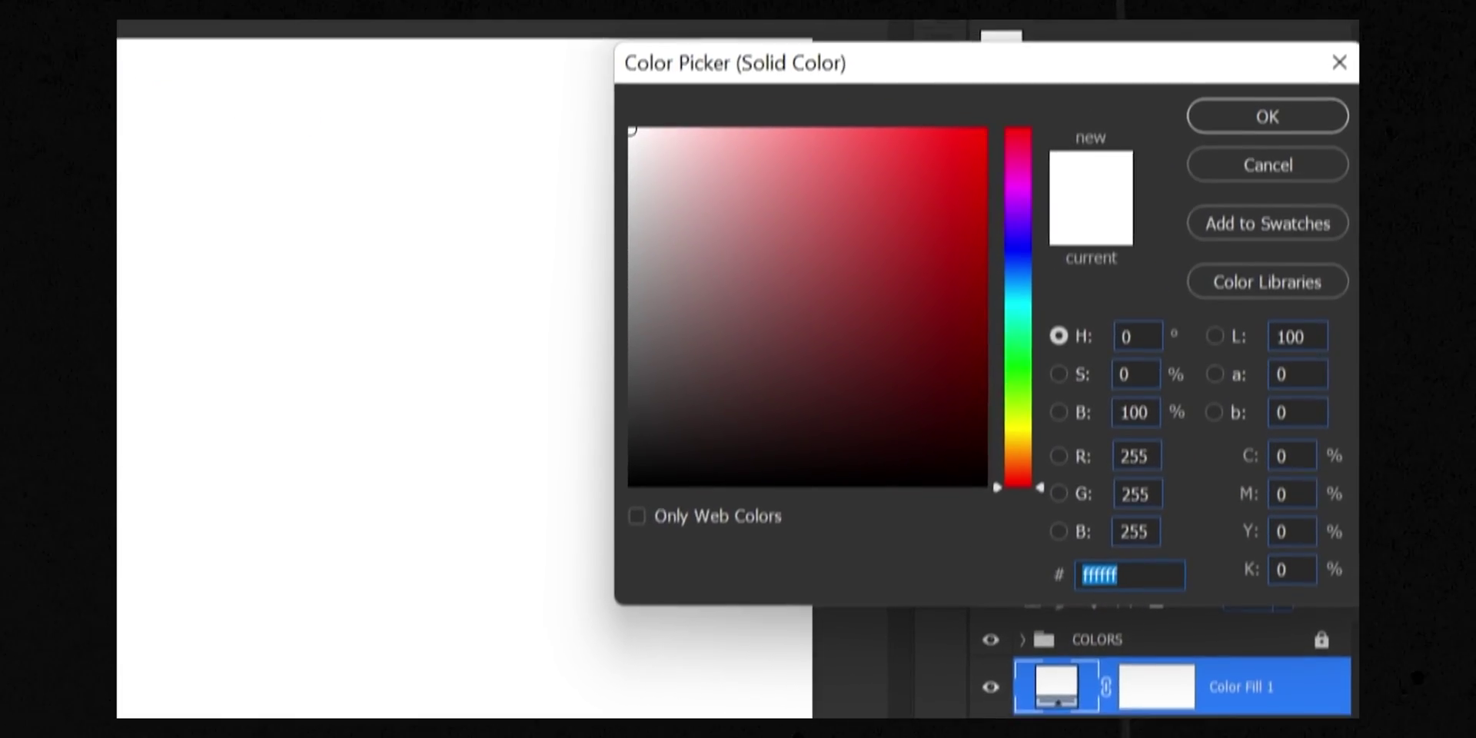
text(0f0d13)
click(1243, 164)
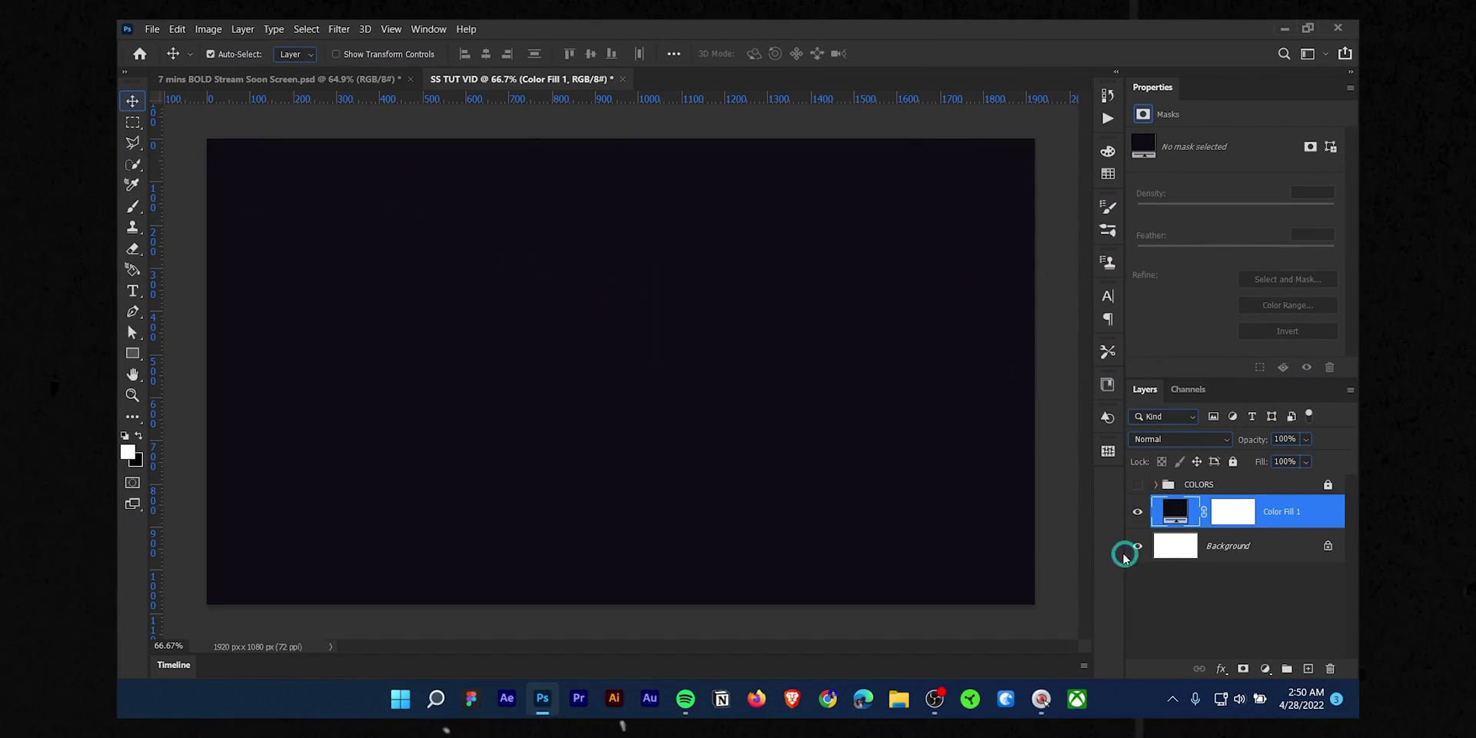
click(1216, 575)
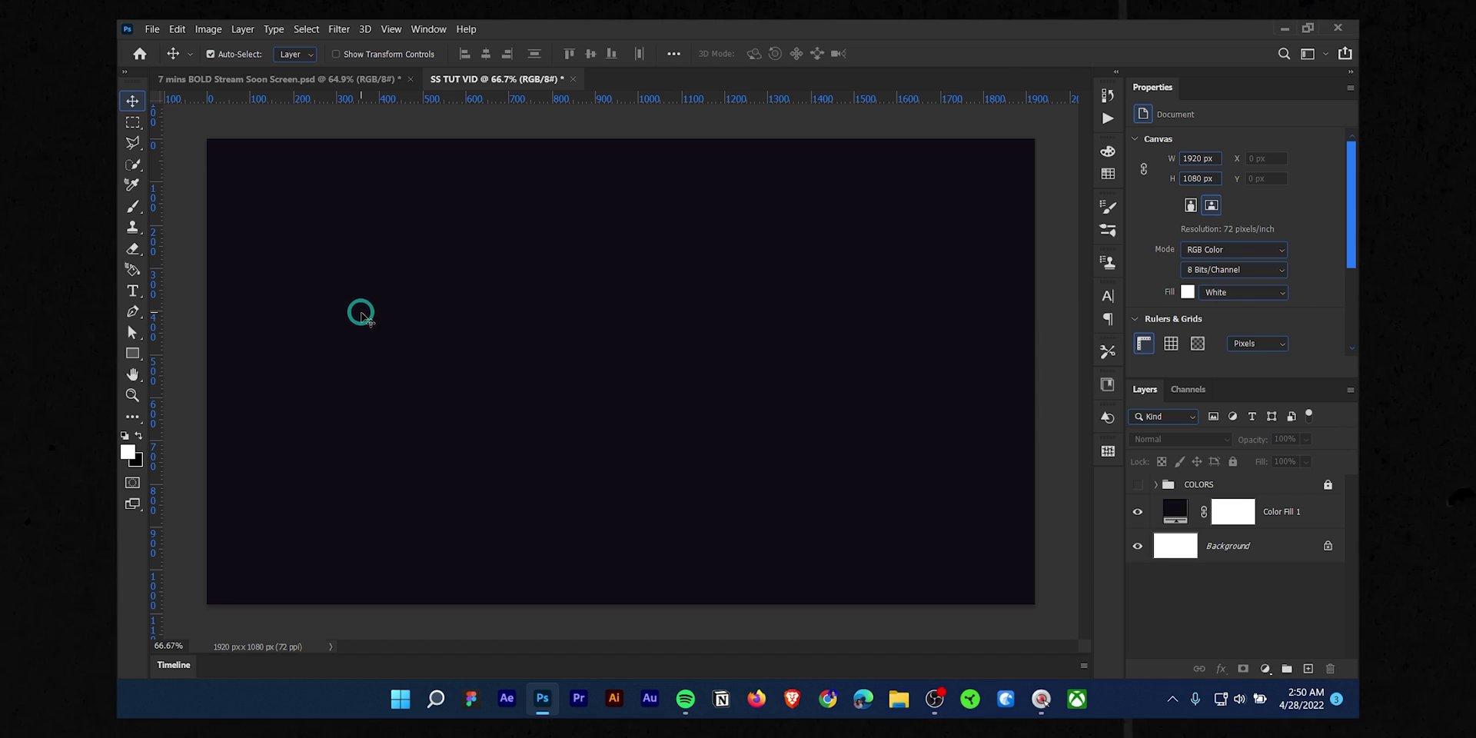
Add the text "Starting" on the canvas and set its font to Basement Grotesque Black
click(432, 295)
text(Starting)
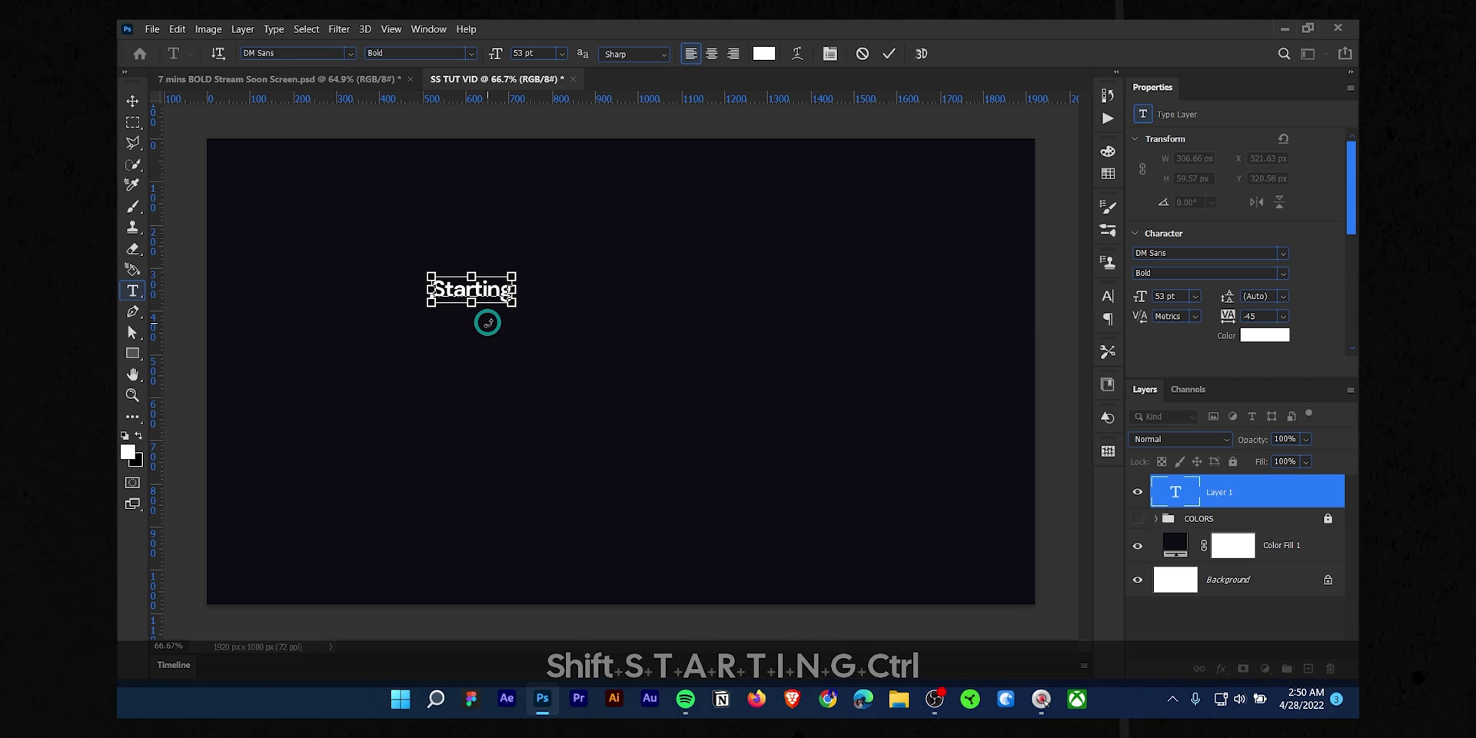
click(1196, 253)
text(base)
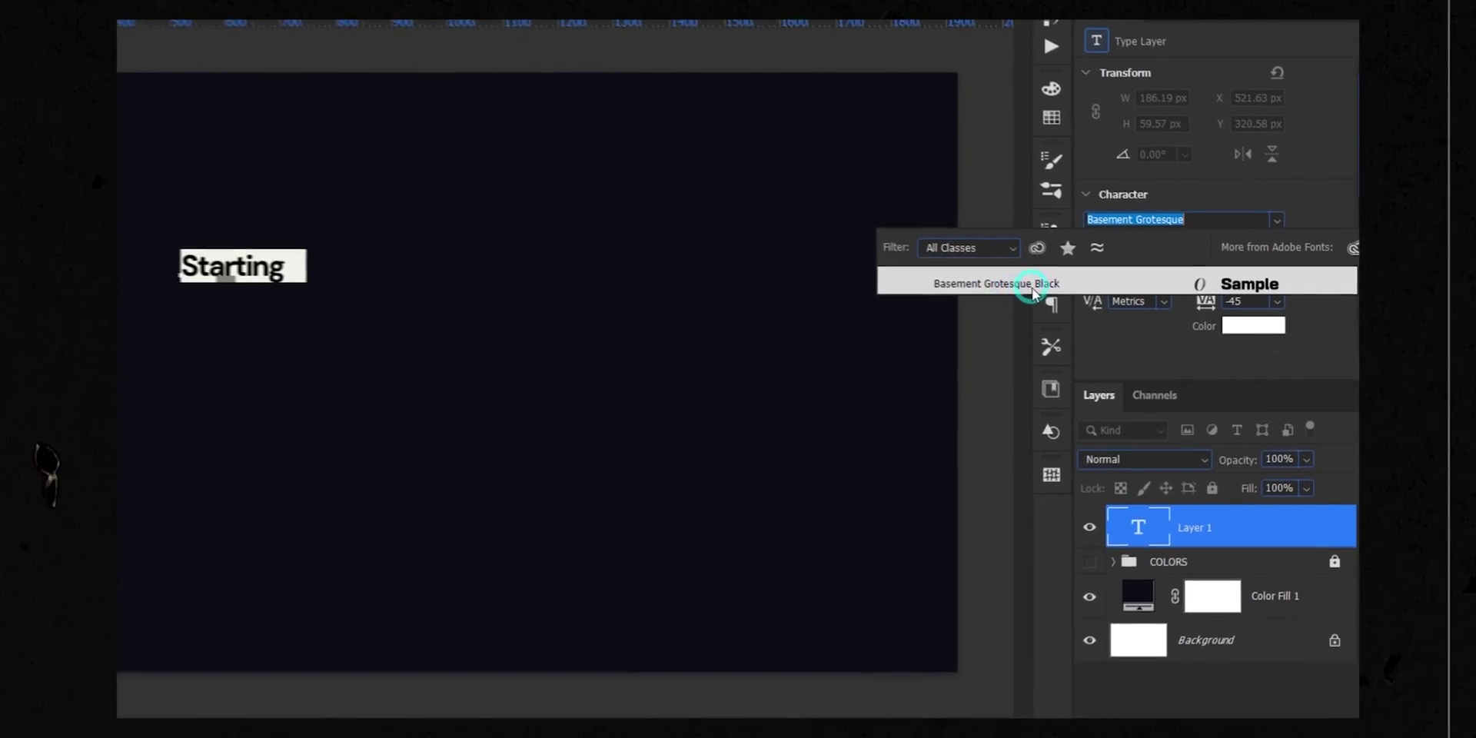
click(1090, 304)
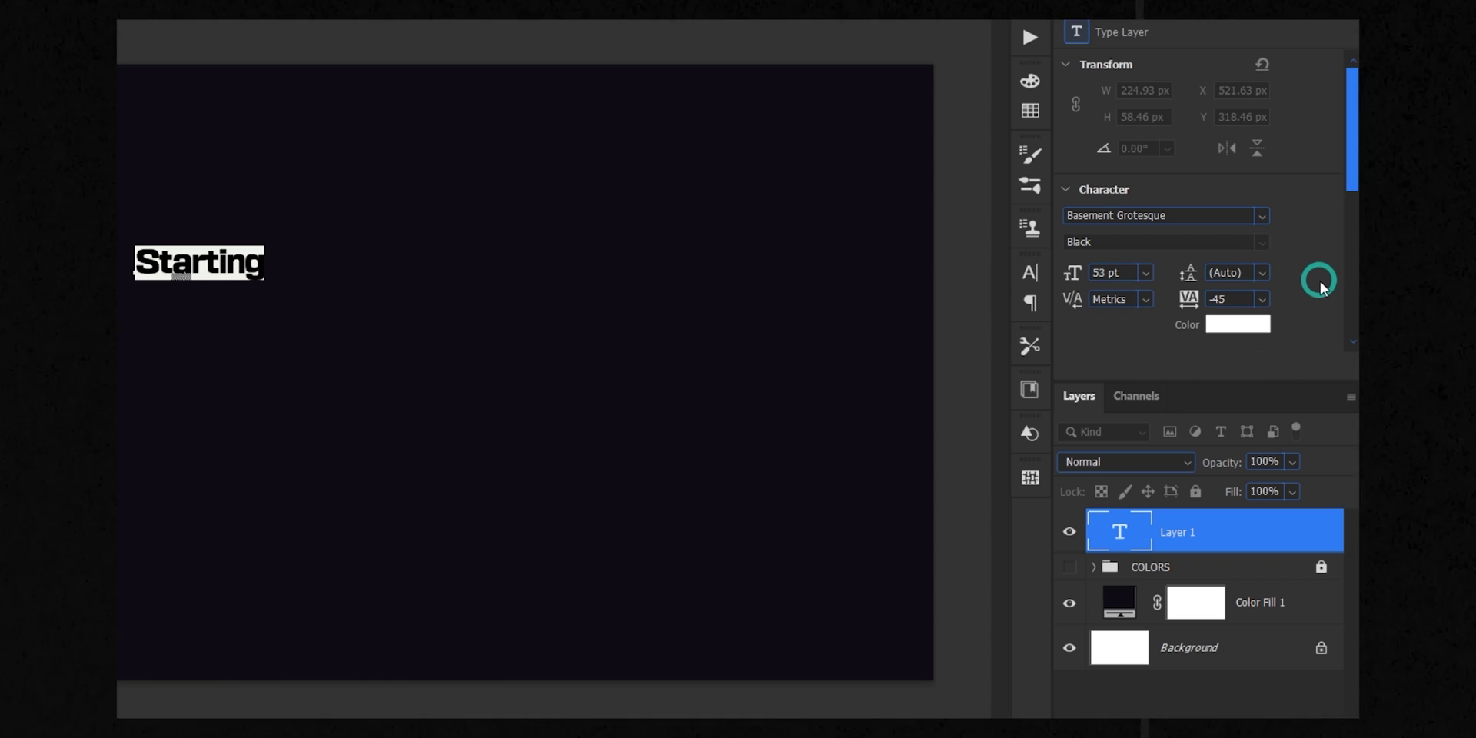
Set the Starting text to all caps and enlarge it to 279 pt
scroll(1319, 284, down, 5)
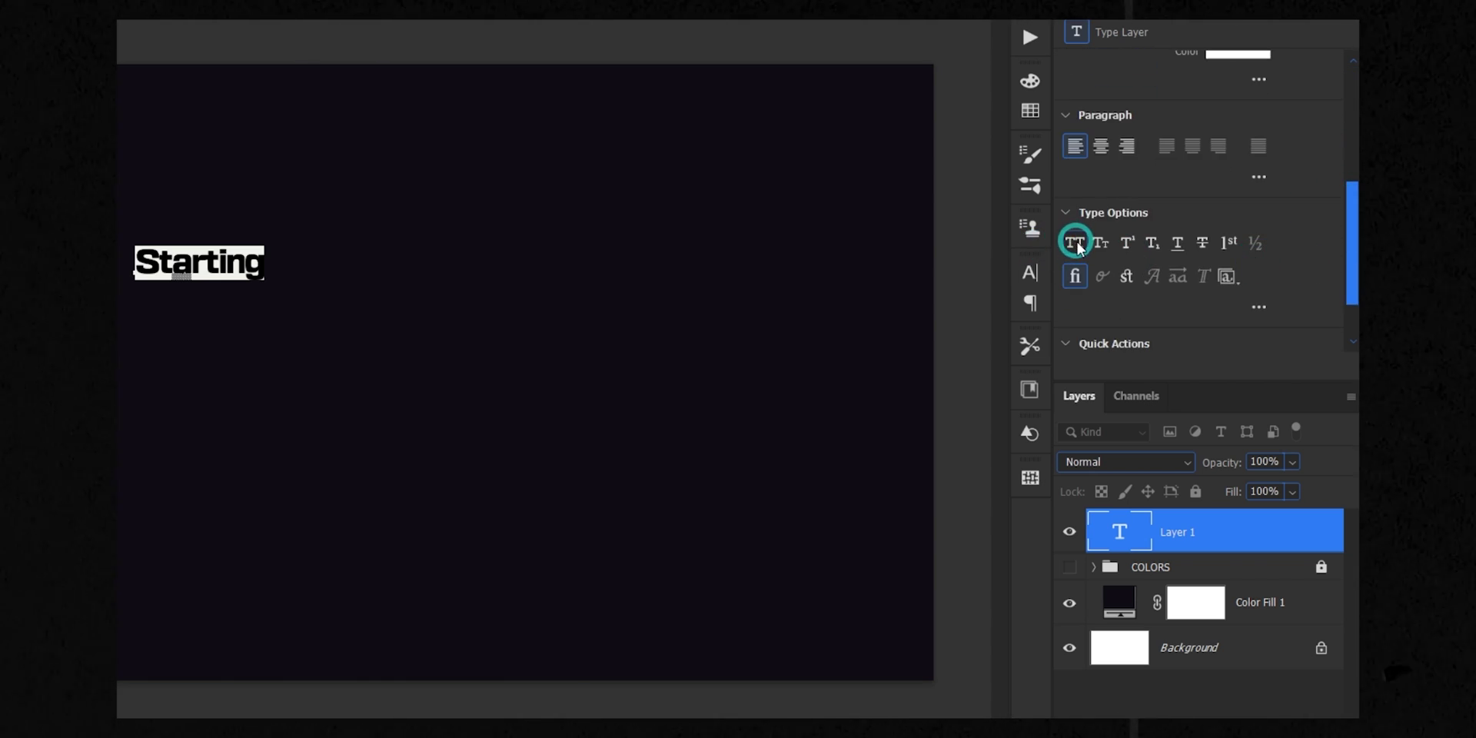
scroll(1292, 202, up, 3)
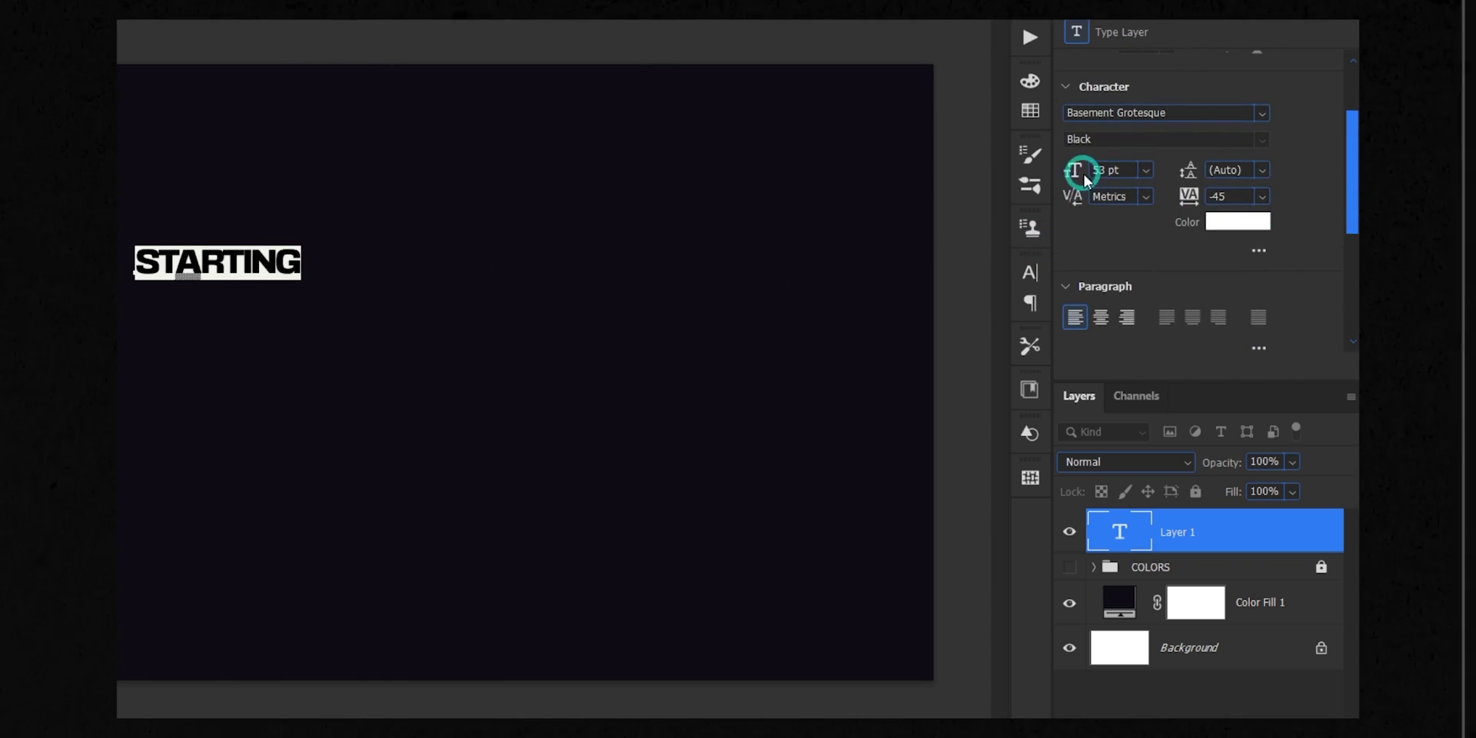
drag(1077, 171, 1112, 176)
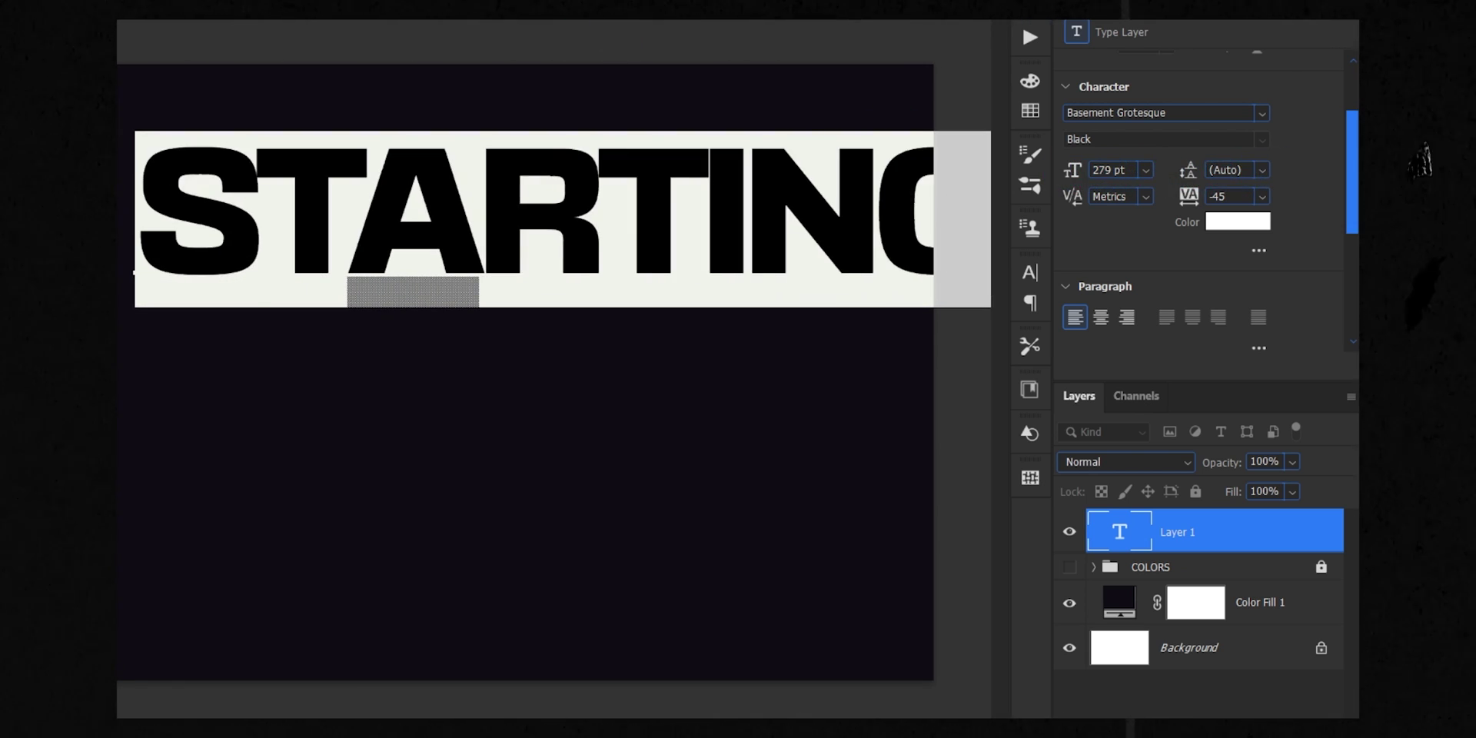
key(ctrl+Return)
Move STARTING to the upper part of the canvas and scale it to nearly the full width, about 331 pt
key(v)
drag(771, 199, 655, 166)
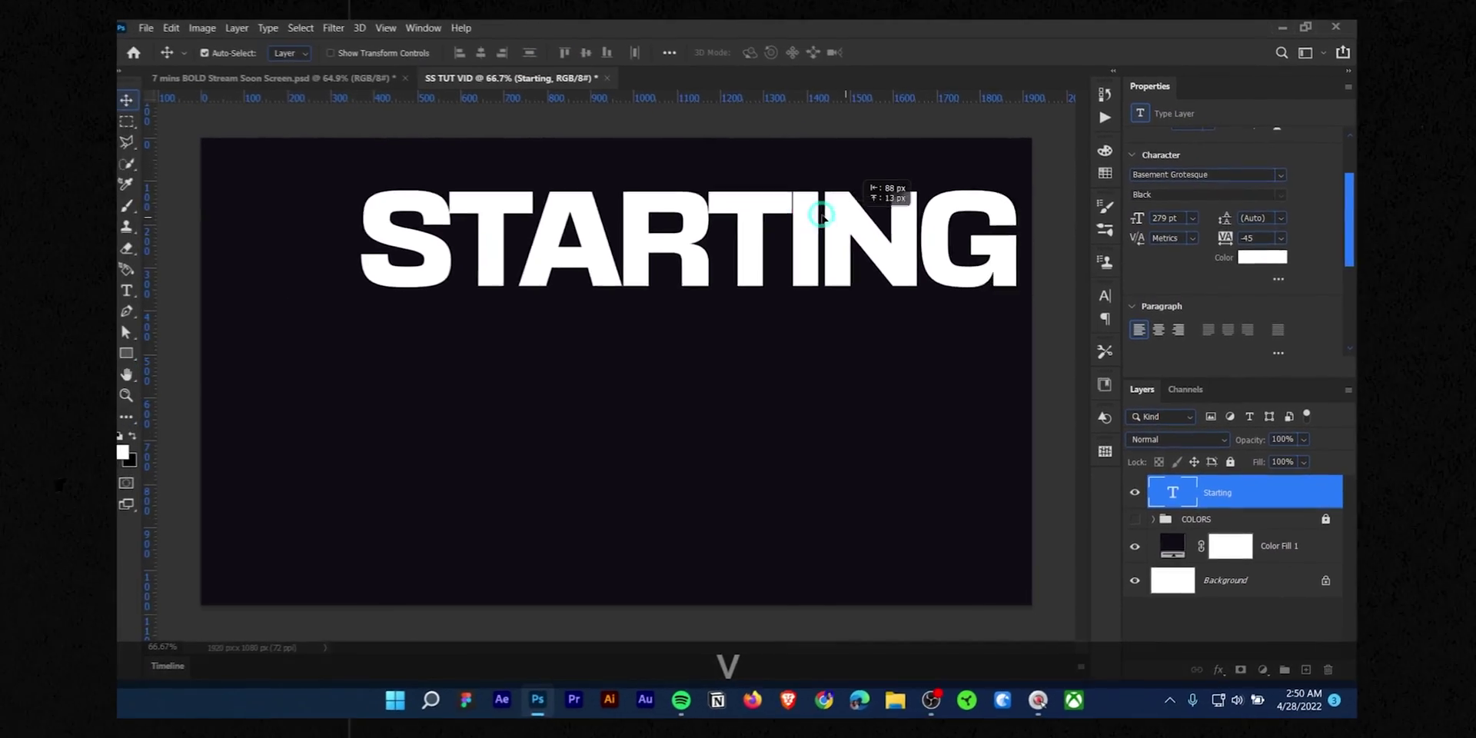
drag(821, 216, 708, 190)
key(ctrl+t)
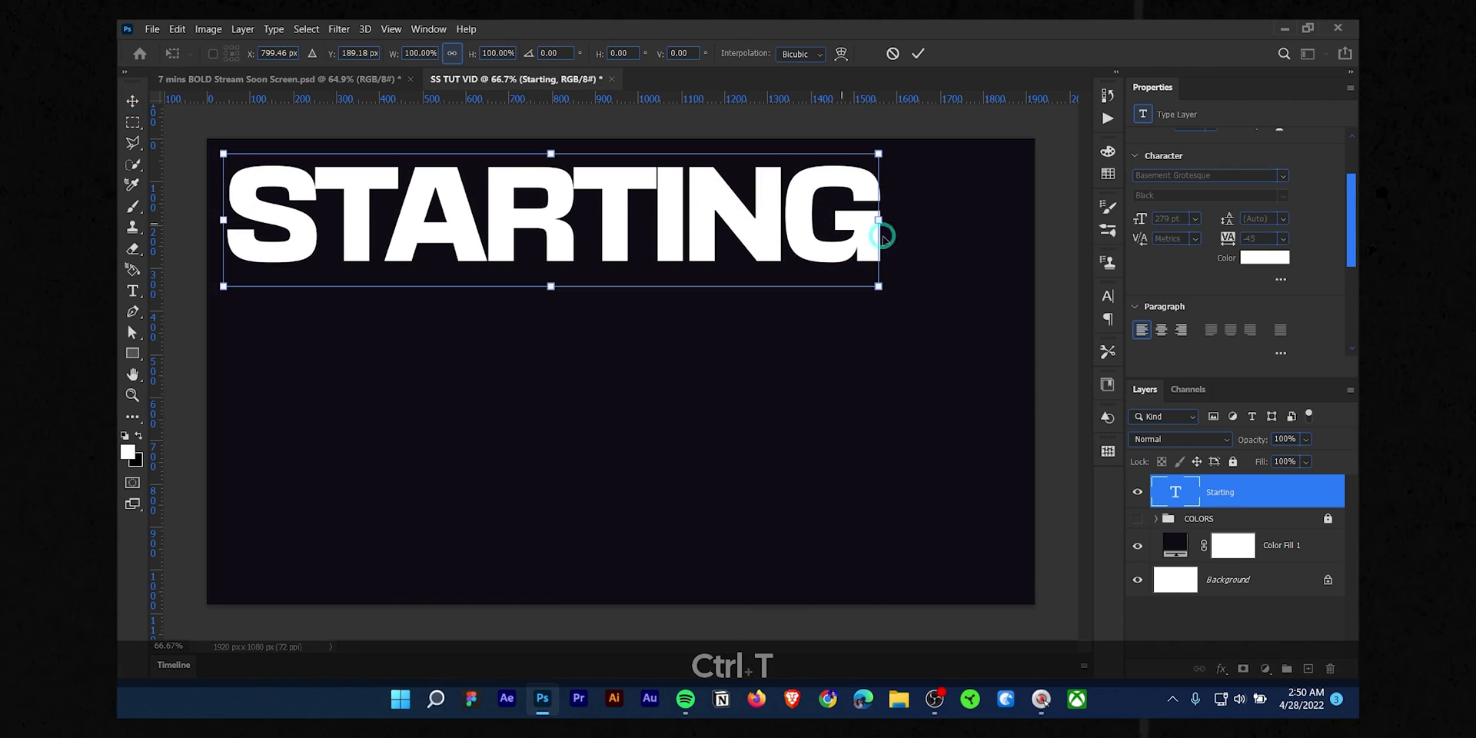
drag(892, 276, 1002, 311)
drag(951, 240, 955, 243)
drag(927, 197, 928, 193)
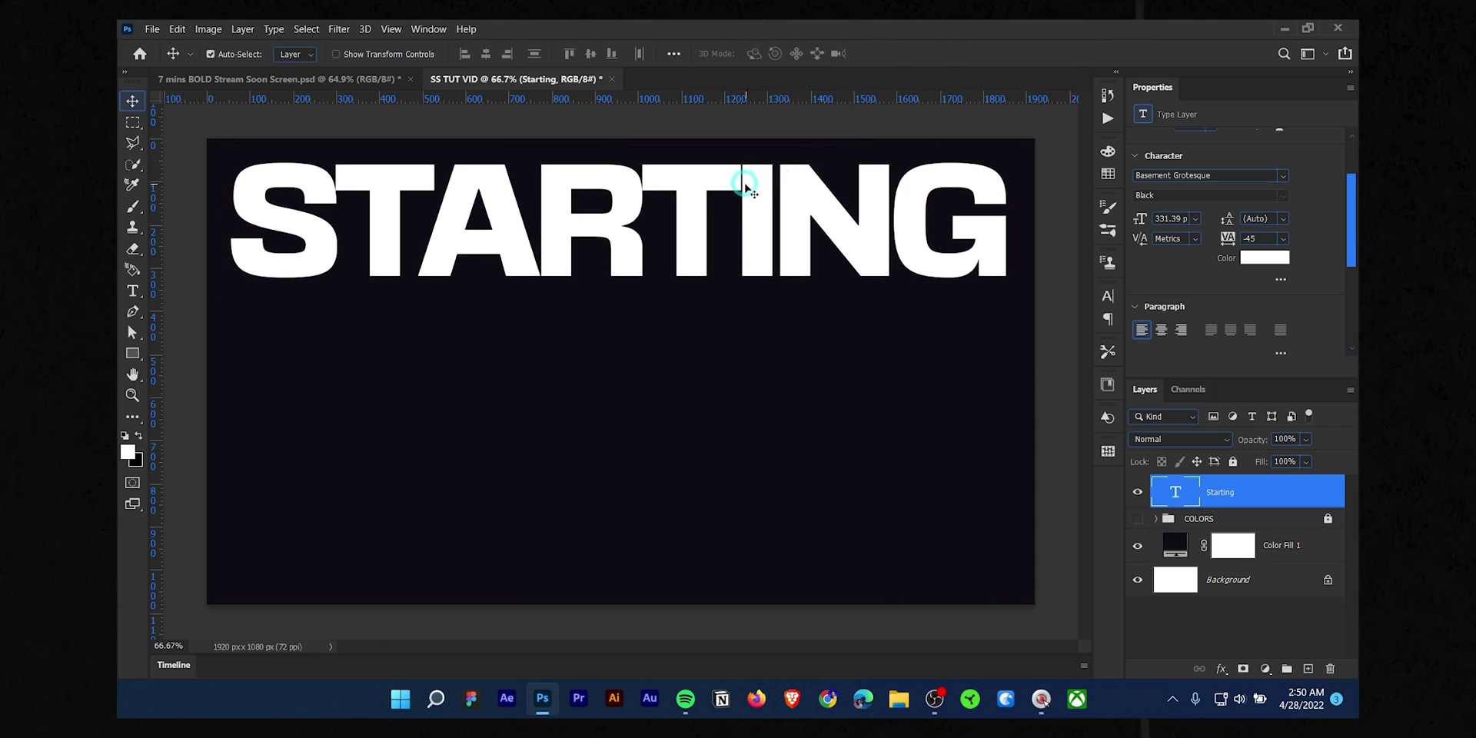
Duplicate the STARTING text directly below the original and change the copy to SOON
drag(724, 180, 721, 310)
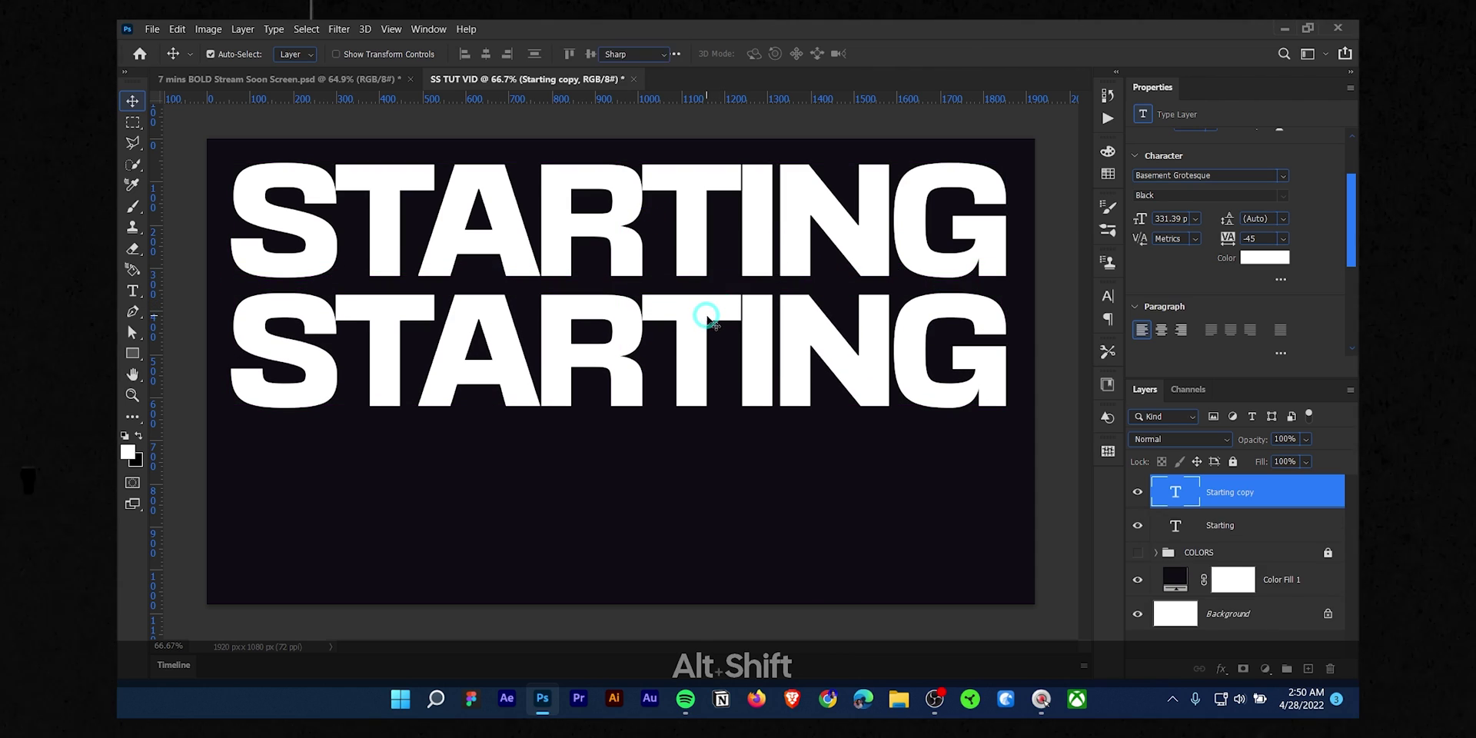
double_click(707, 315)
key(ctrl+a)
text(SOO)
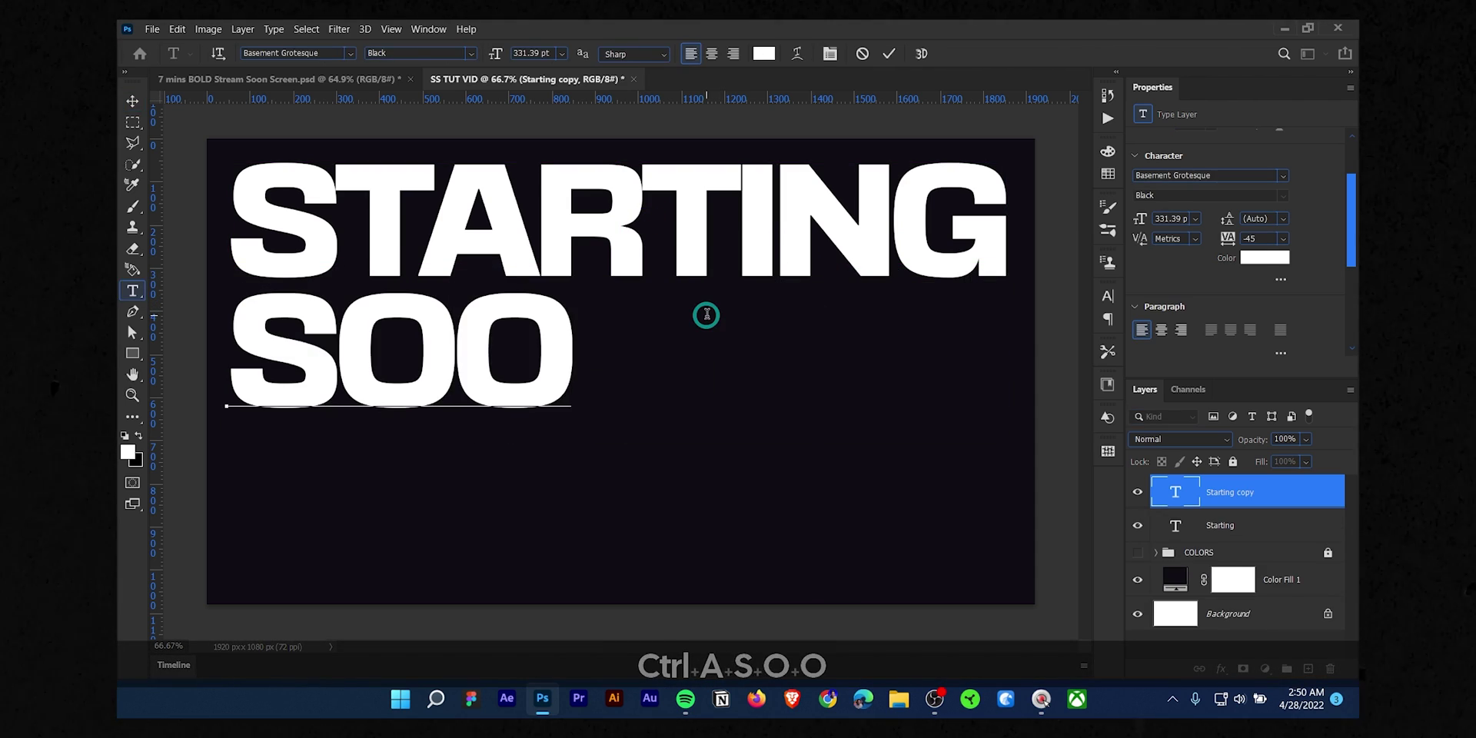
text(N)
click(886, 56)
Align SOON with STARTING's right edge, and scale both text lines down together to about 301 pt
key(v)
drag(661, 350, 981, 354)
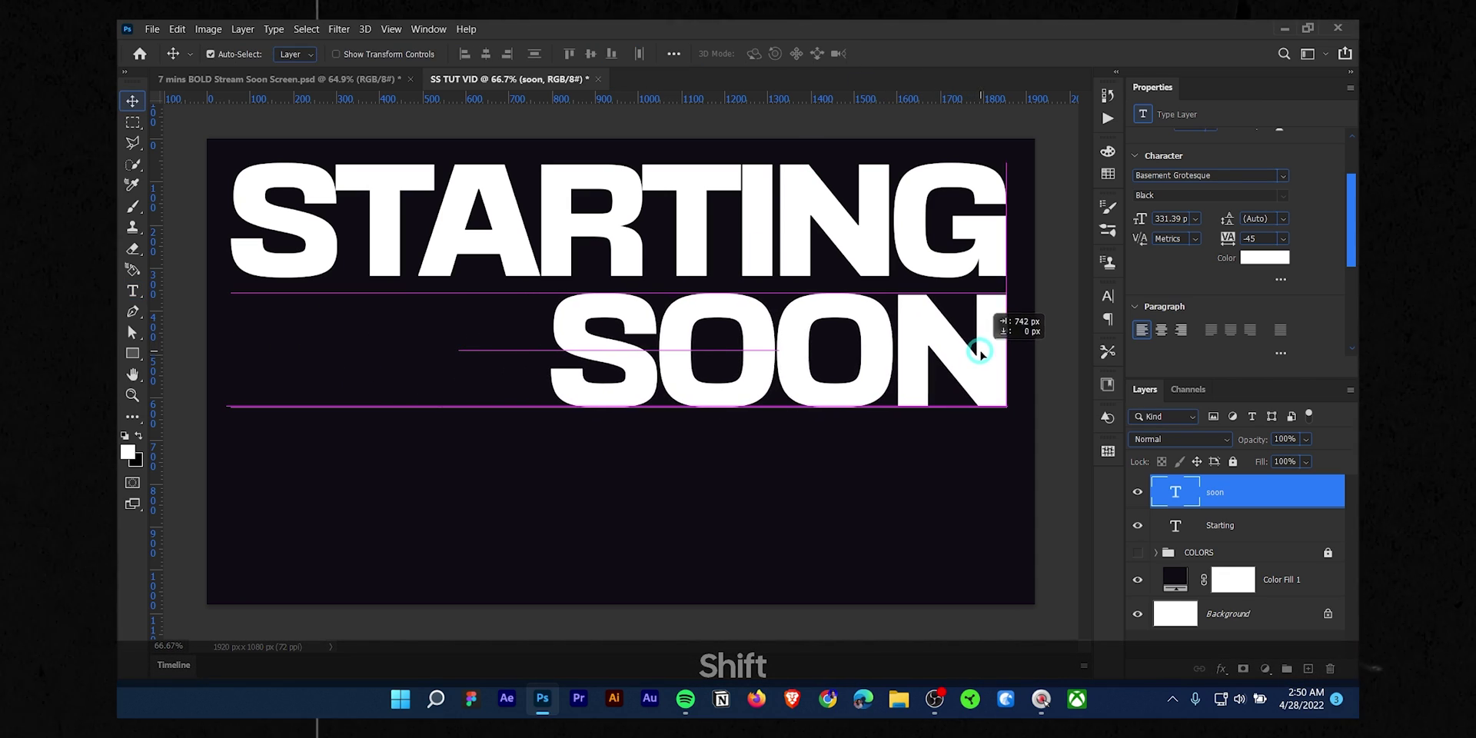
shift+click(980, 253)
key(ctrl+t)
drag(1007, 284, 923, 285)
drag(896, 293, 960, 296)
key(Return)
click(984, 258)
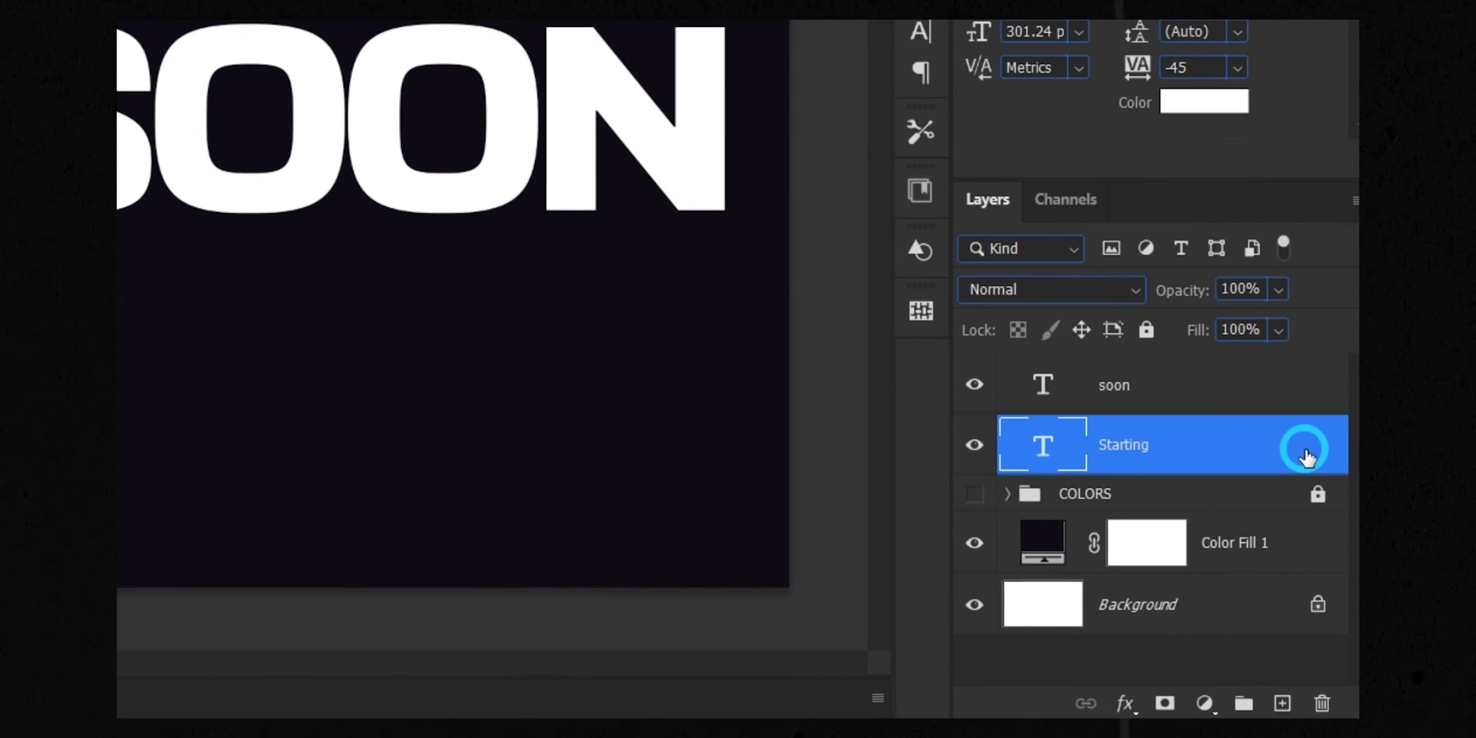
Add a gradient overlay to the STARTING text and set the gradient's start stop to the yellow swatch color
double_click(1308, 456)
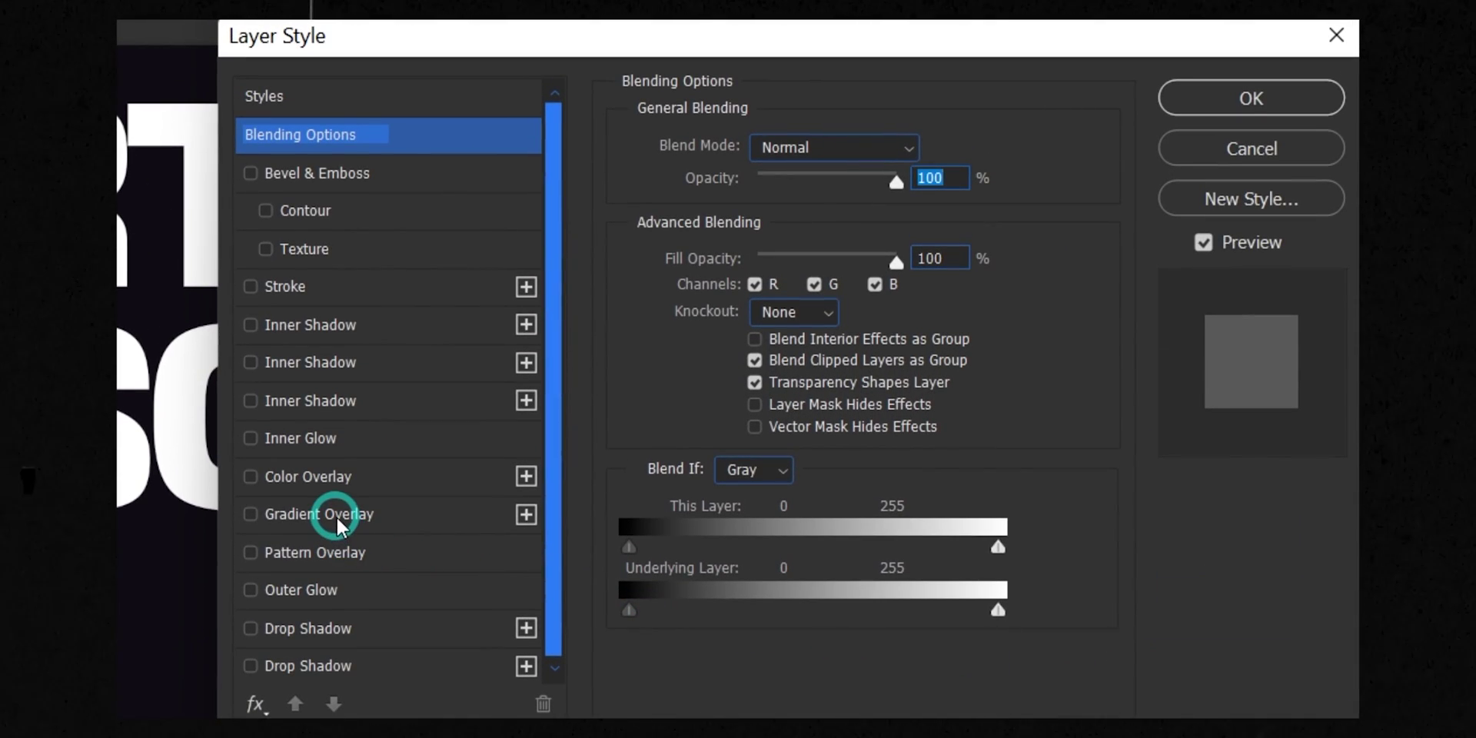
click(335, 515)
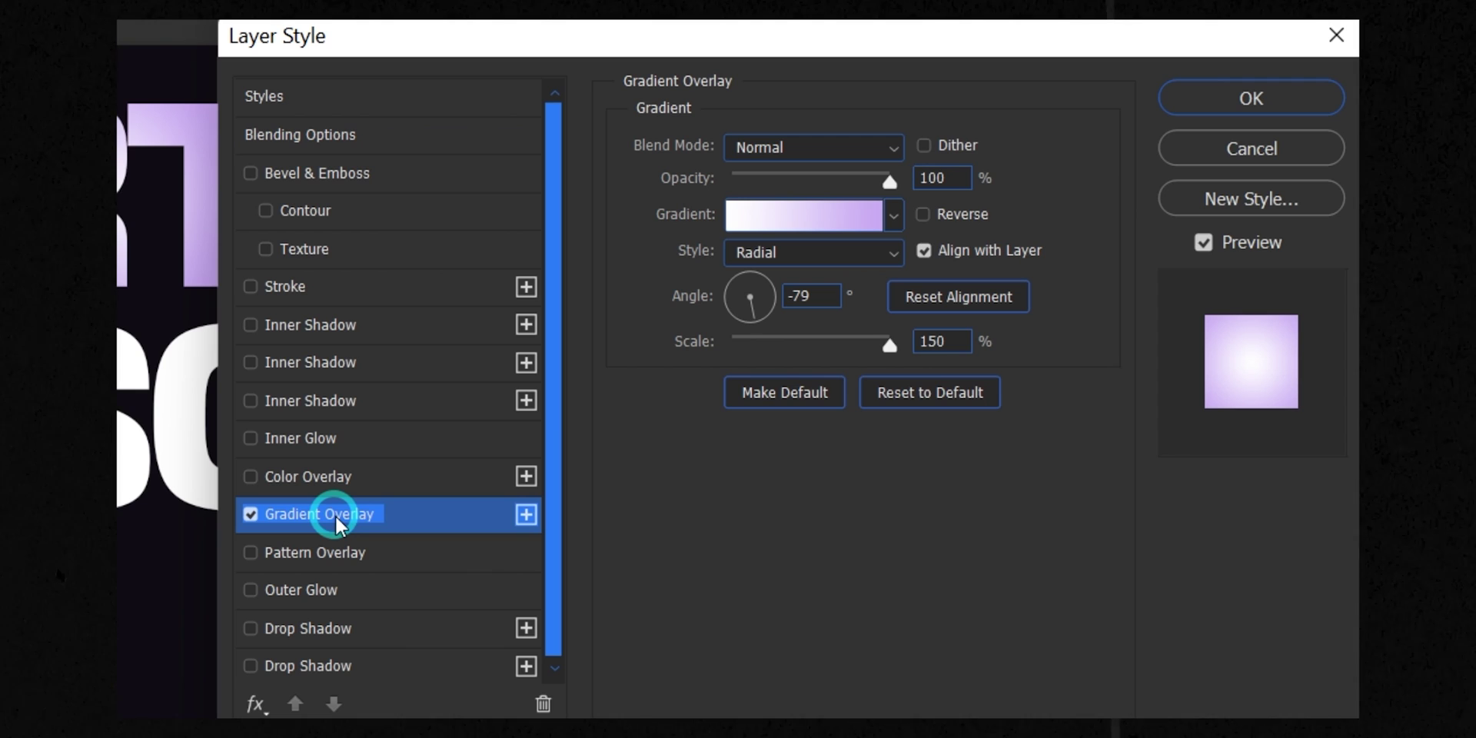
click(802, 220)
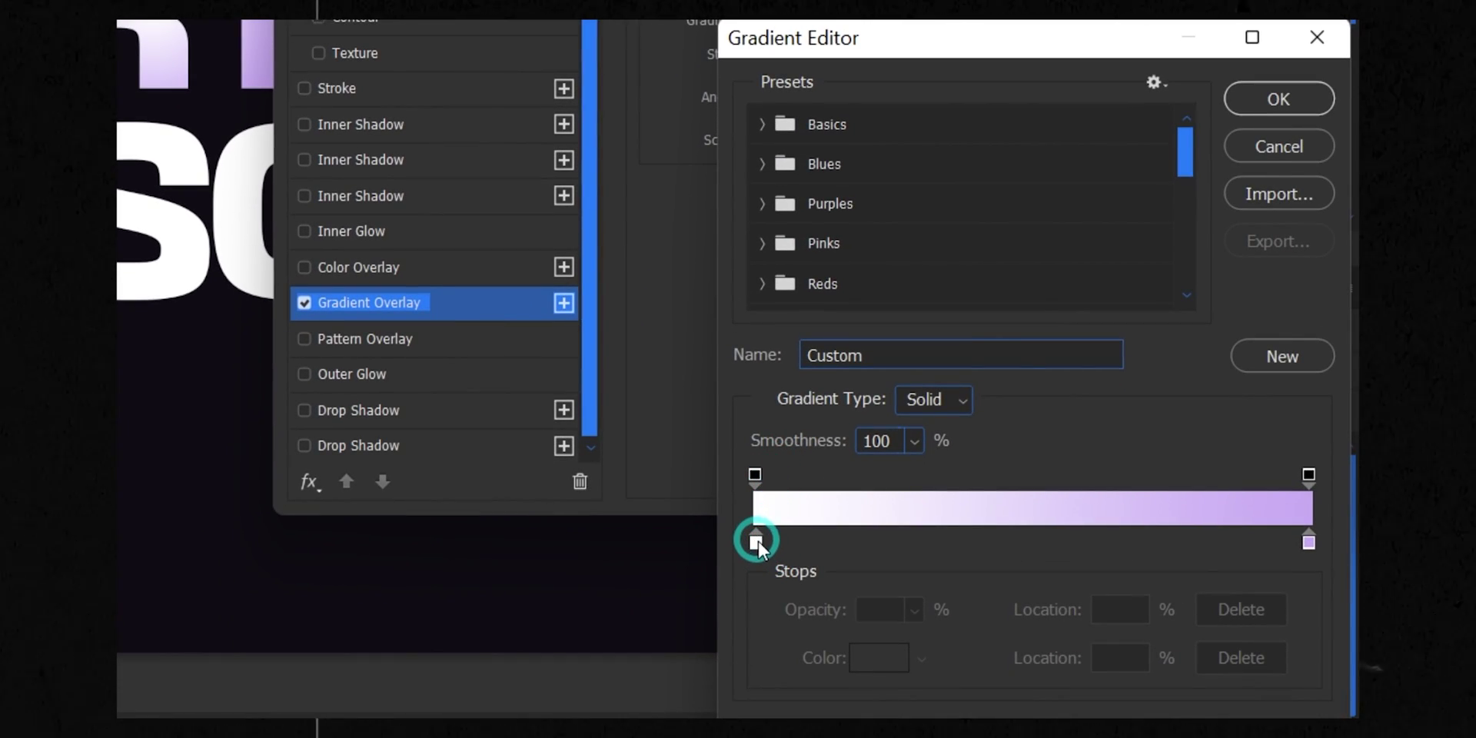
click(862, 658)
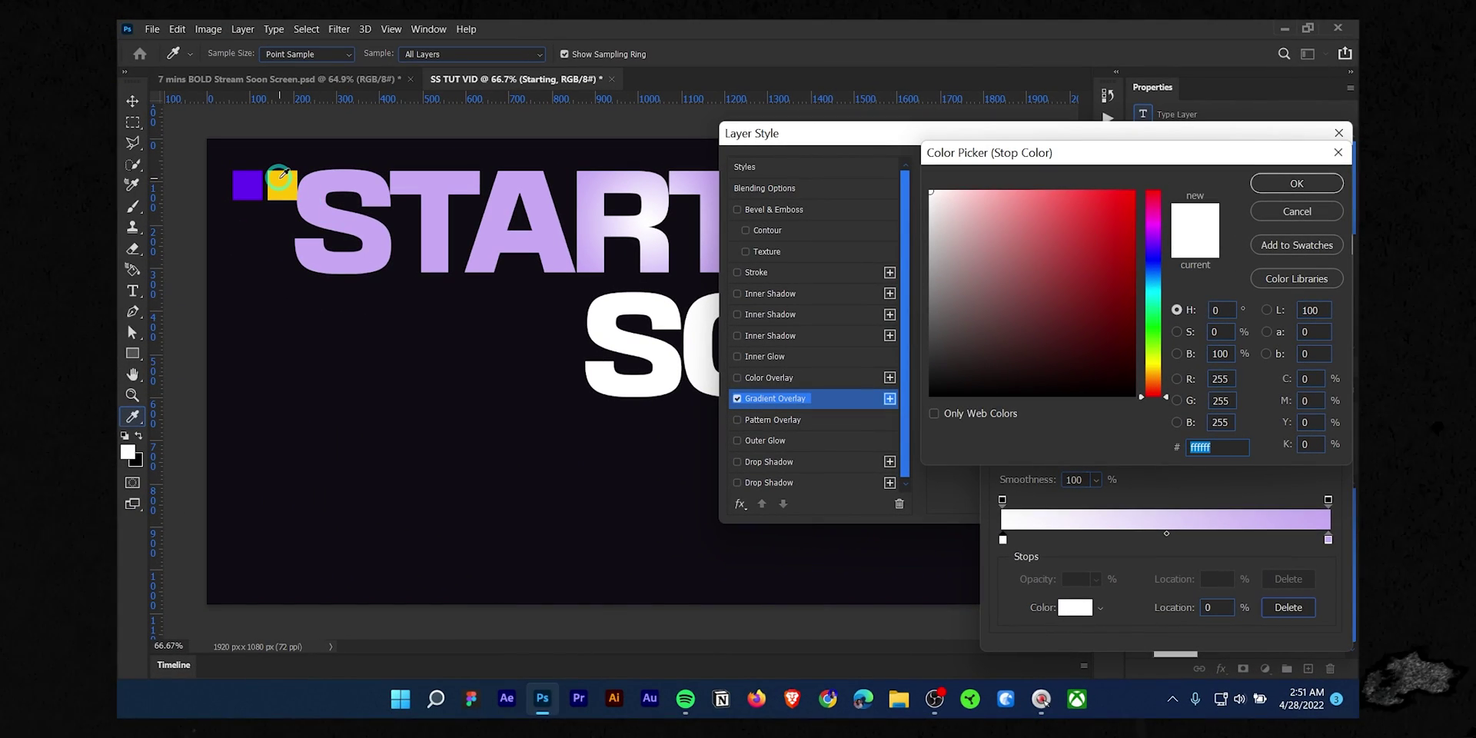
click(281, 185)
click(1270, 186)
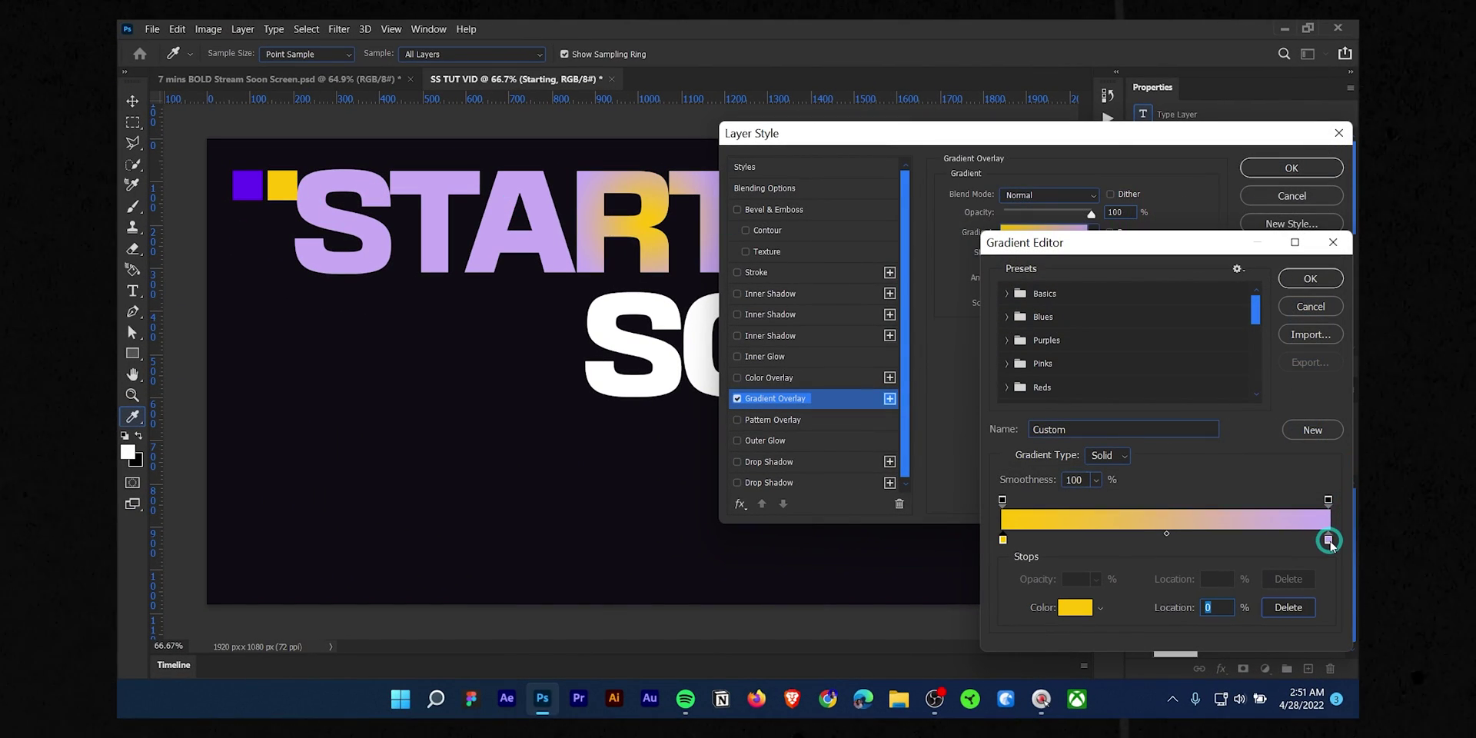
Set the end stop of STARTING's gradient to a slightly more orange yellow, ffbb04
click(1106, 609)
click(280, 184)
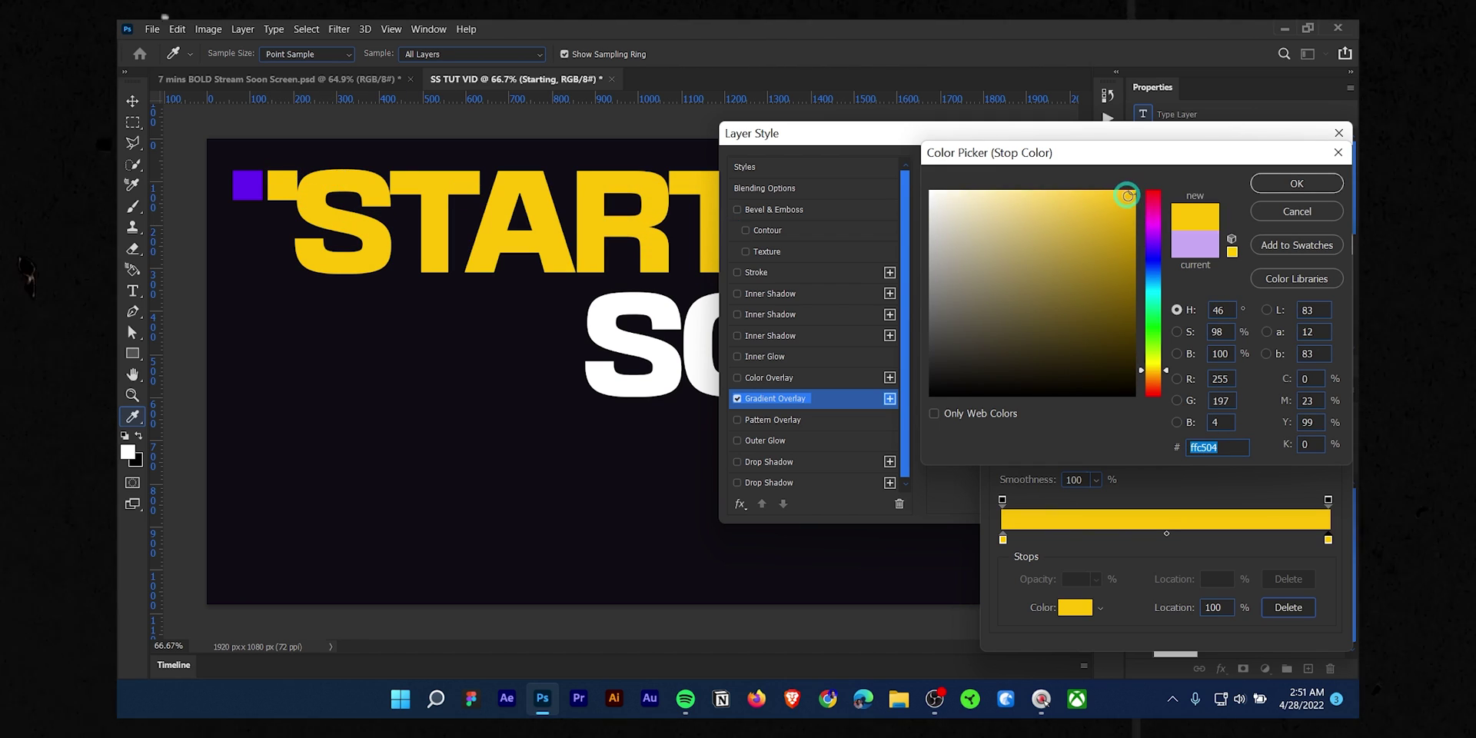
click(1159, 374)
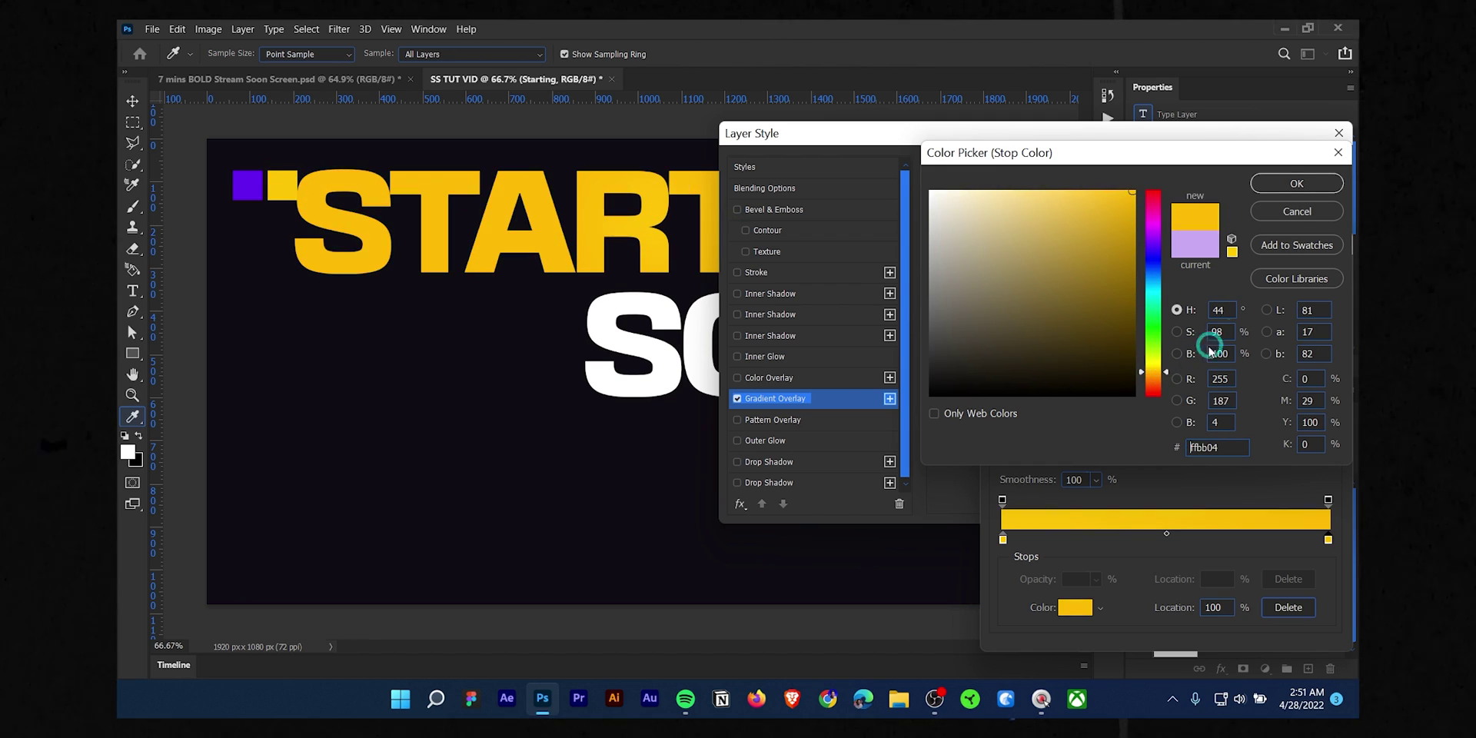
click(1283, 181)
click(1309, 277)
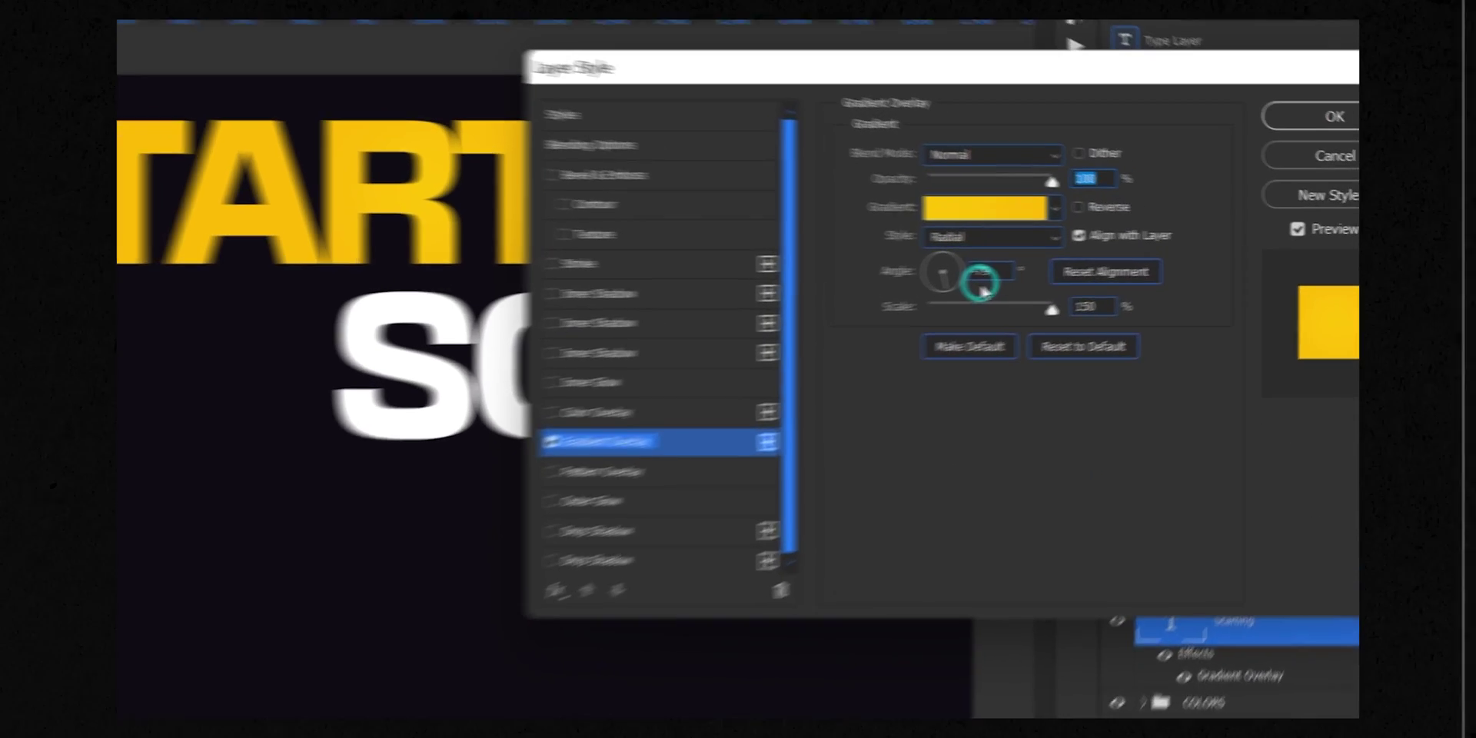
Make STARTING's gradient linear at 90° with a deeper orange end stop and a scale of about 56%
click(1038, 254)
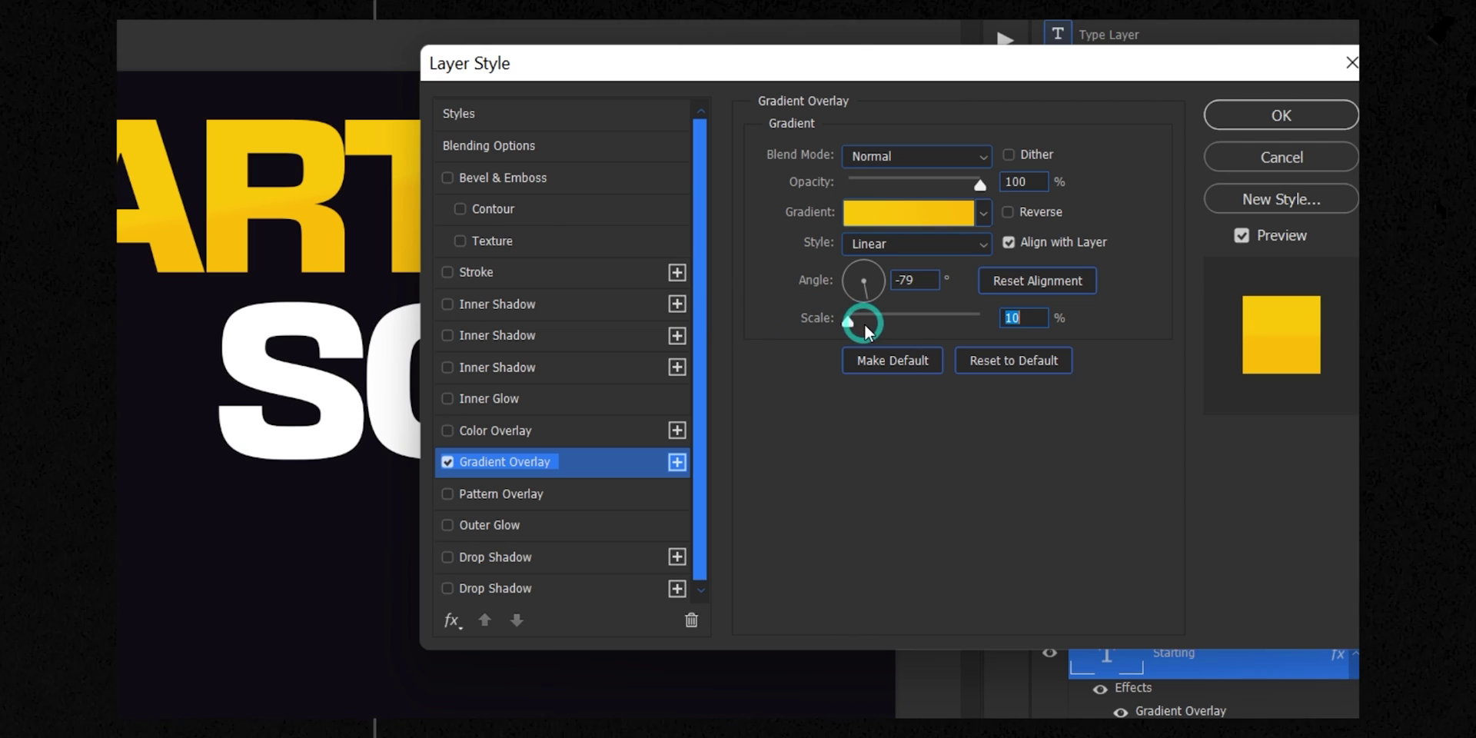
drag(864, 322, 933, 319)
click(900, 219)
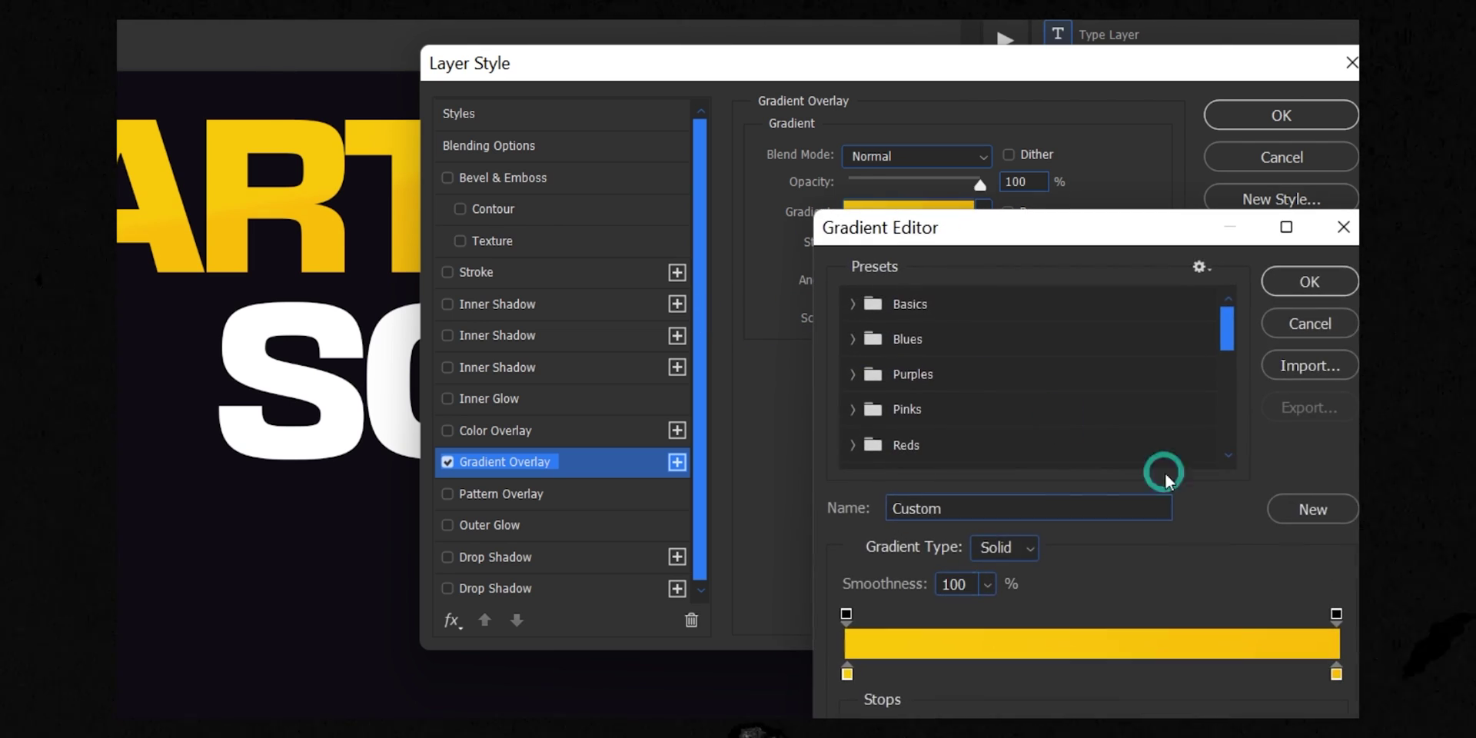
double_click(1337, 674)
mouse_move(1076, 428)
mouse_down()
mouse_move(1071, 415)
mouse_move(1076, 428)
mouse_up()
click(1342, 135)
click(1345, 277)
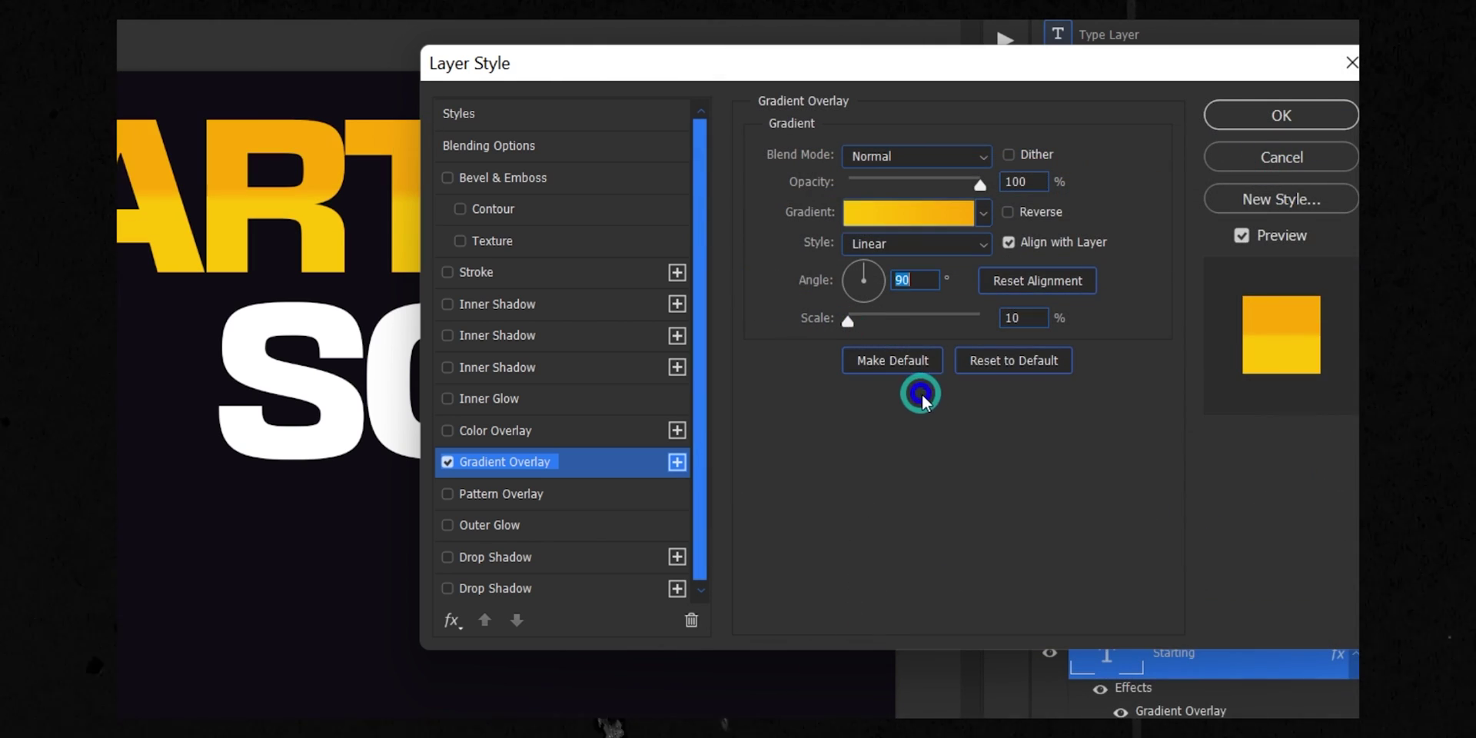
mouse_move(889, 326)
mouse_down()
mouse_move(832, 323)
mouse_move(883, 327)
mouse_up()
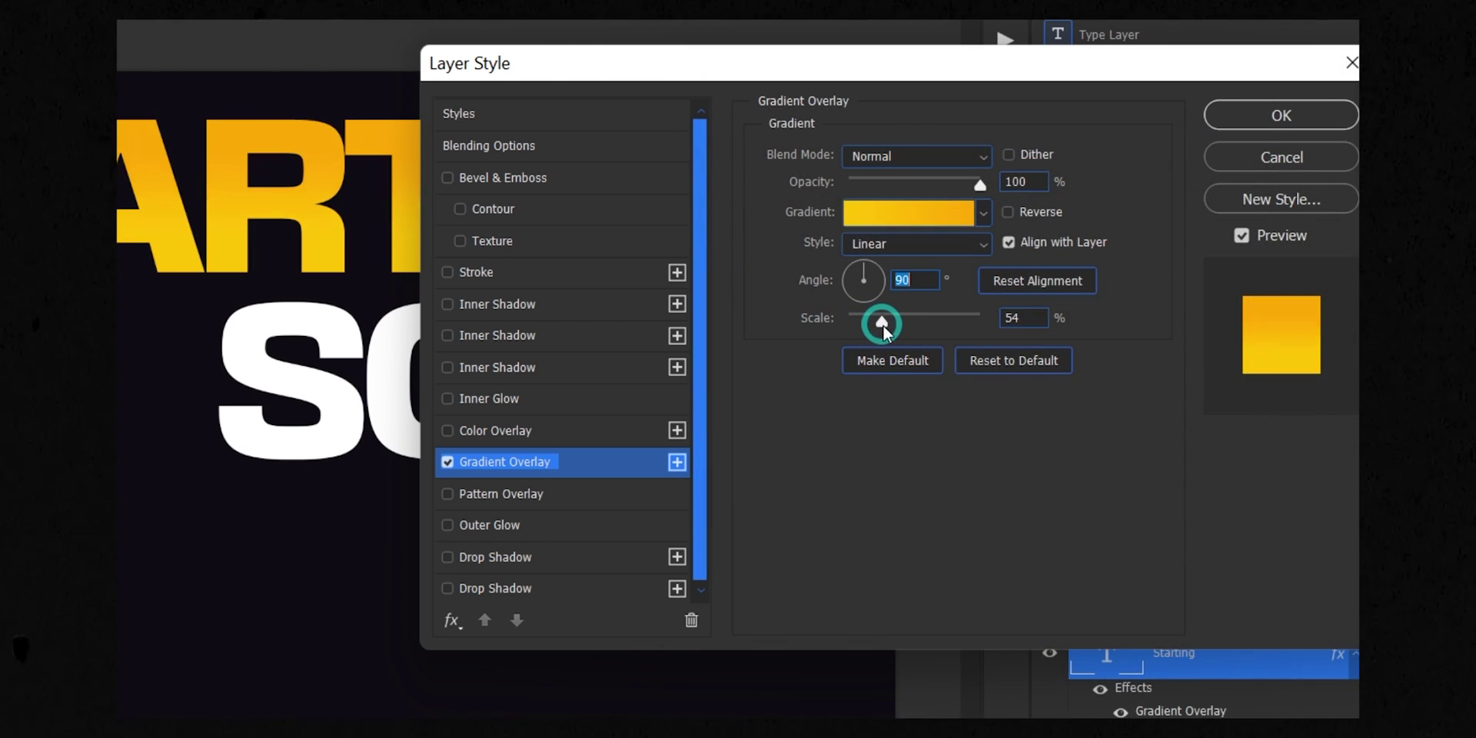
Add a pale yellow stroke to the STARTING text, based on the yellow swatch color
click(476, 274)
click(818, 330)
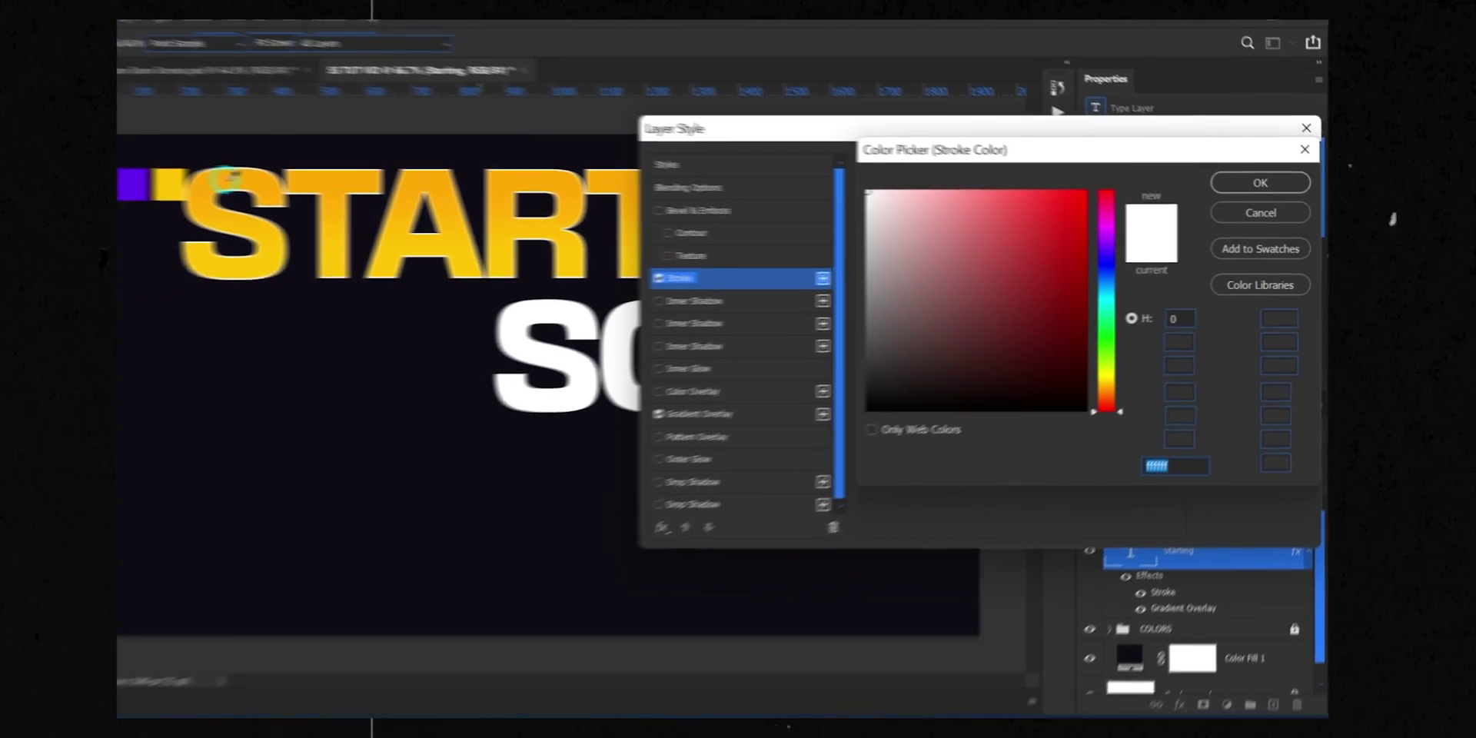
click(286, 182)
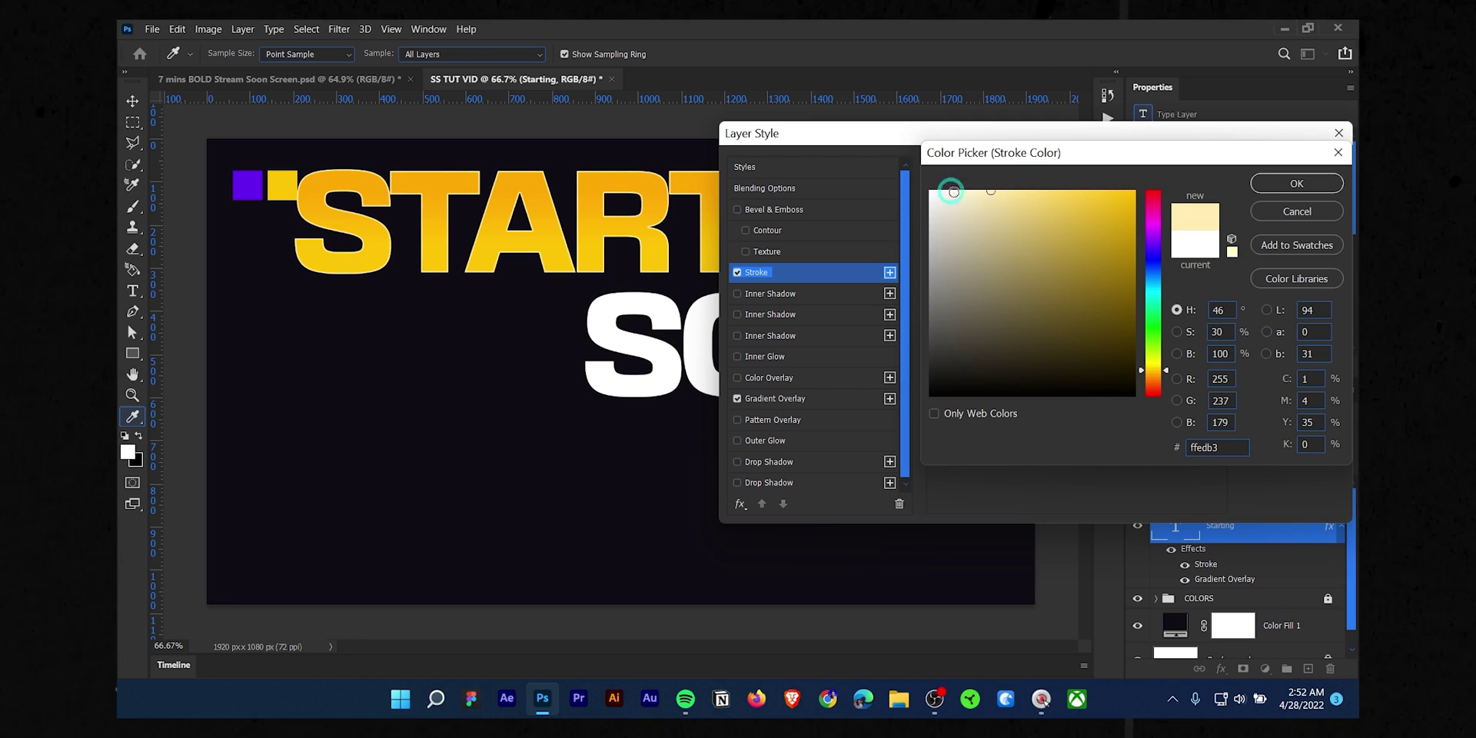
click(1297, 185)
click(1292, 168)
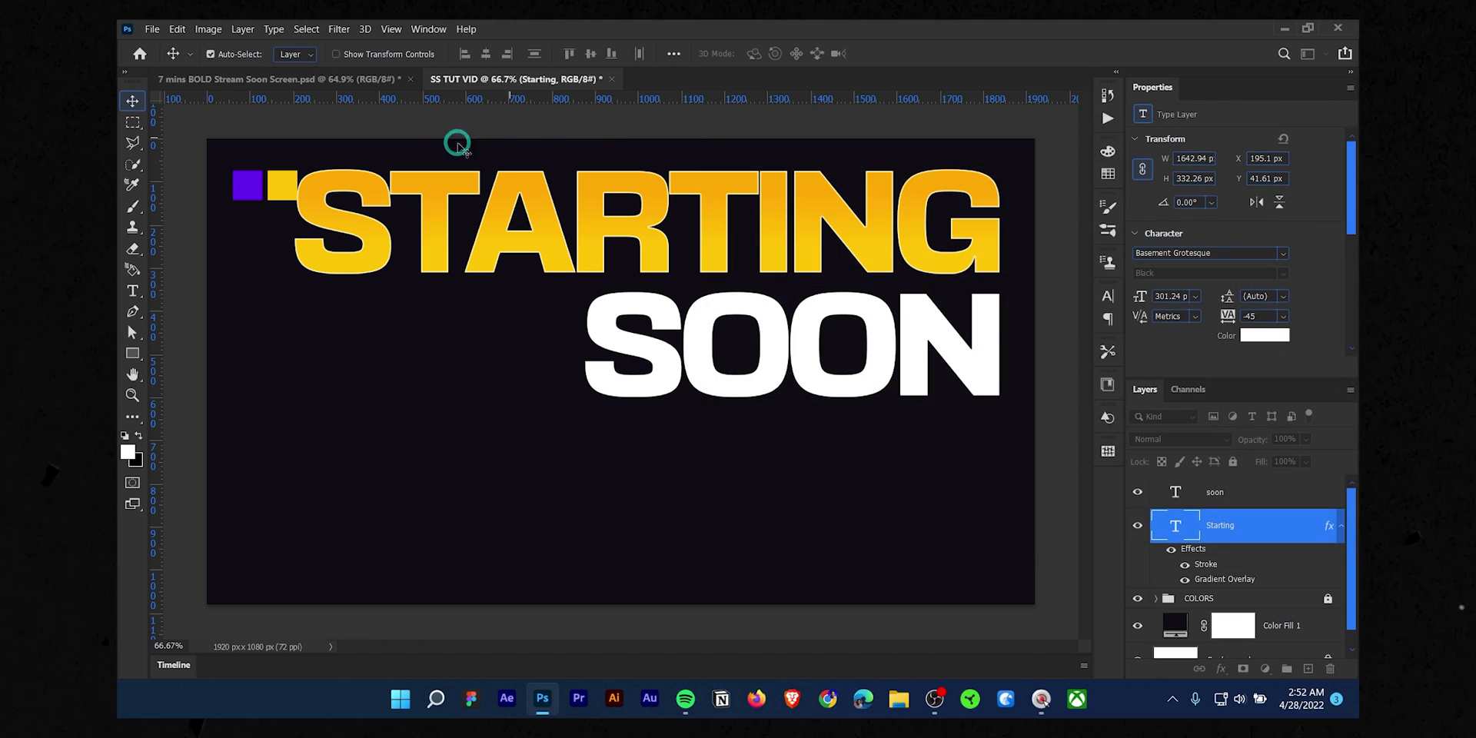
Give the SOON text STARTING's gradient overlay and set its start stop to the purple swatch color
scroll(395, 171, up, 5)
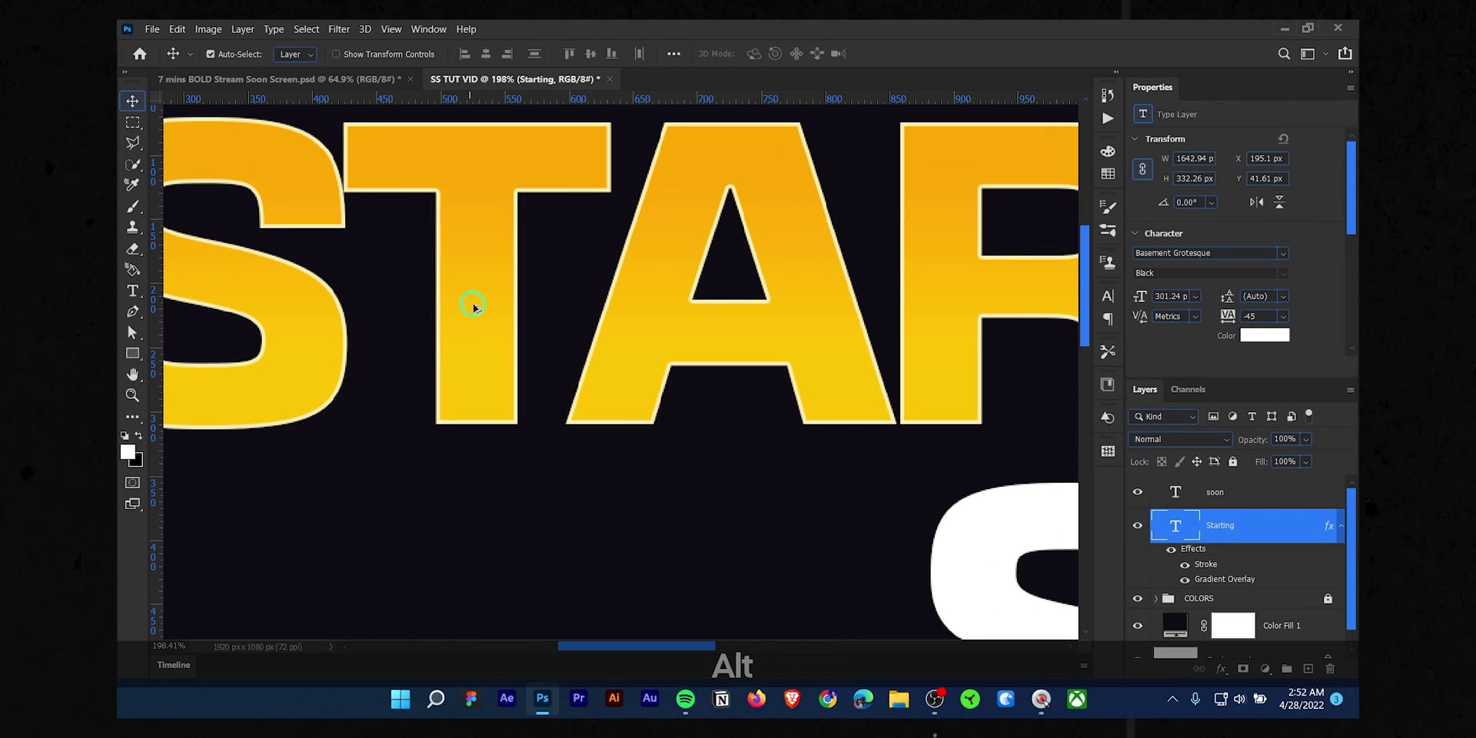
scroll(476, 312, down, 4)
click(678, 371)
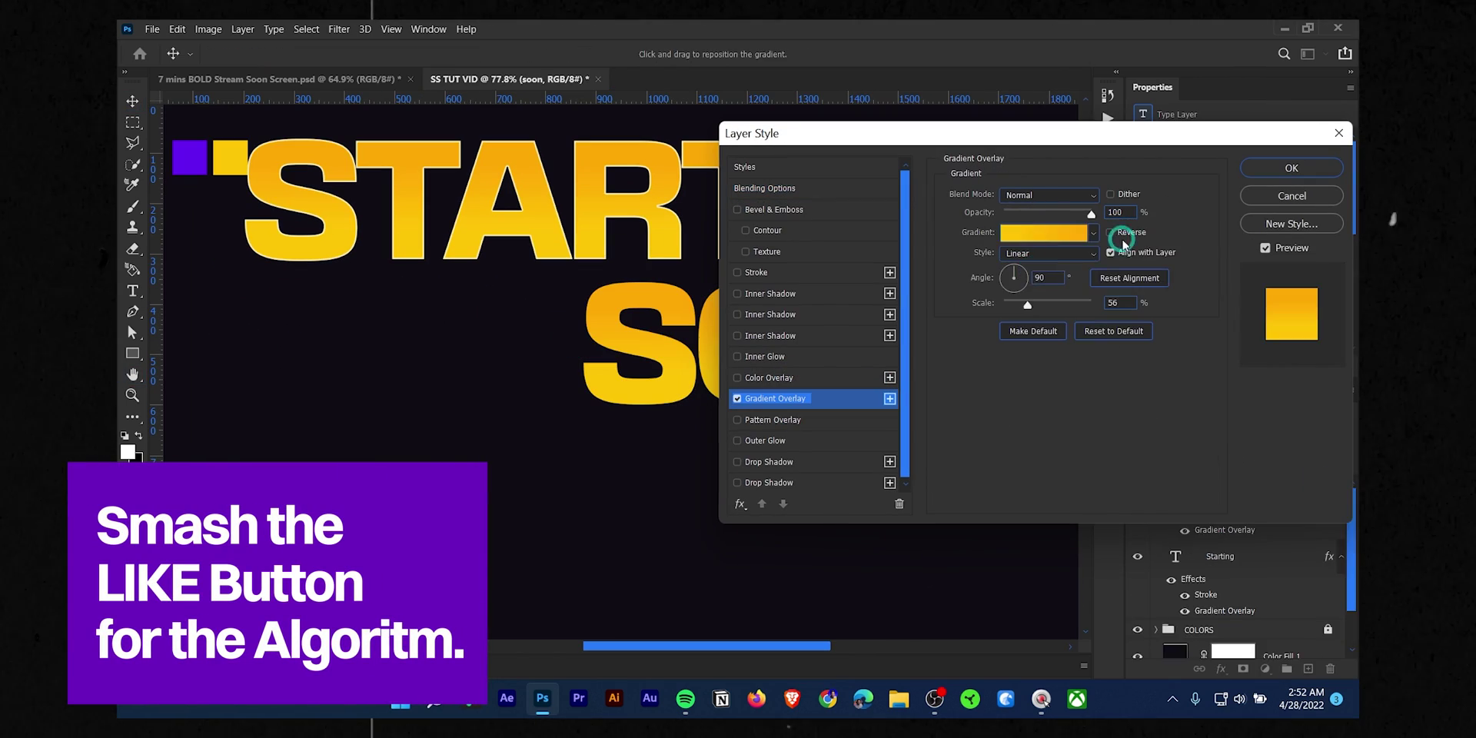
click(1070, 234)
click(1003, 539)
click(1074, 607)
click(191, 158)
click(1296, 183)
Set the end stop of SOON's gradient to a darker shade of the purple swatch and its angle to -90°
click(1328, 539)
click(1074, 608)
click(191, 159)
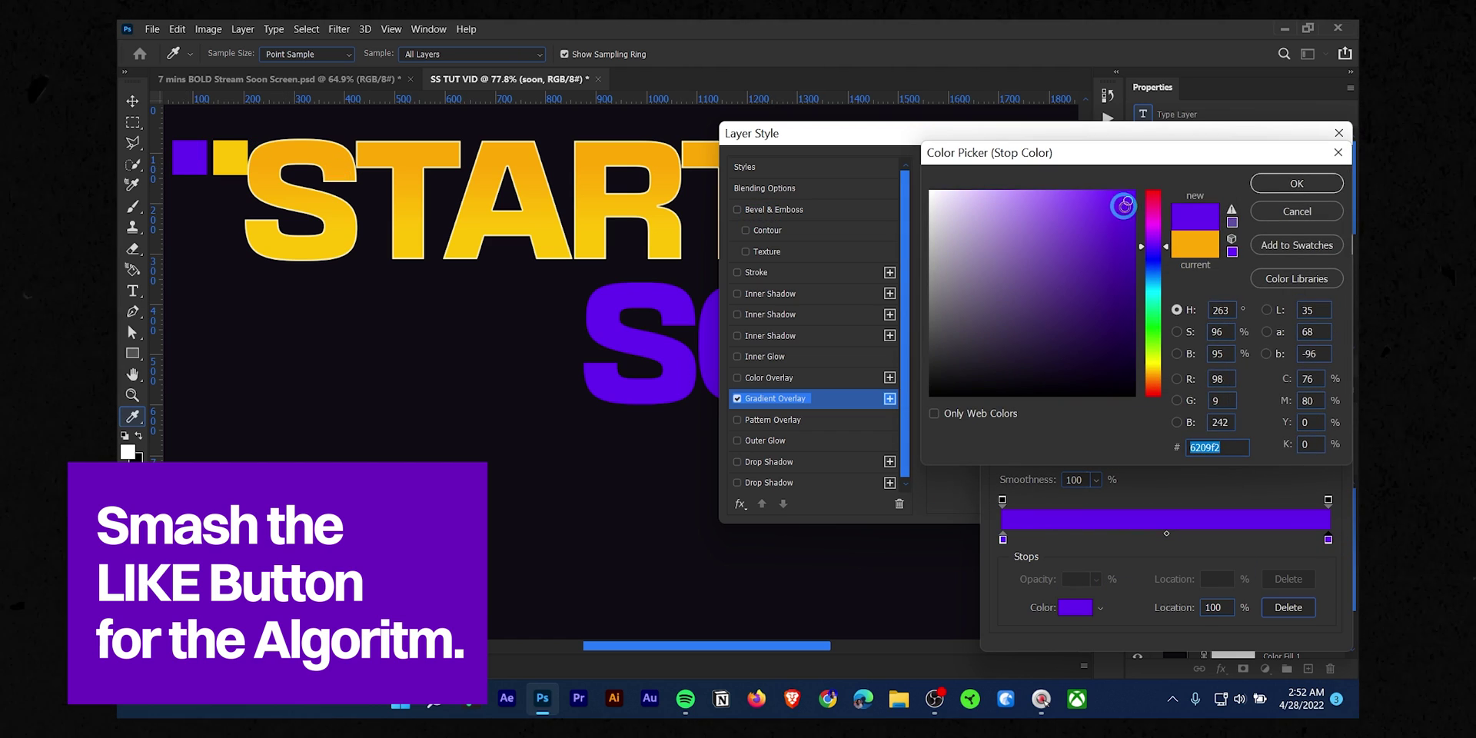
drag(1126, 206, 1117, 269)
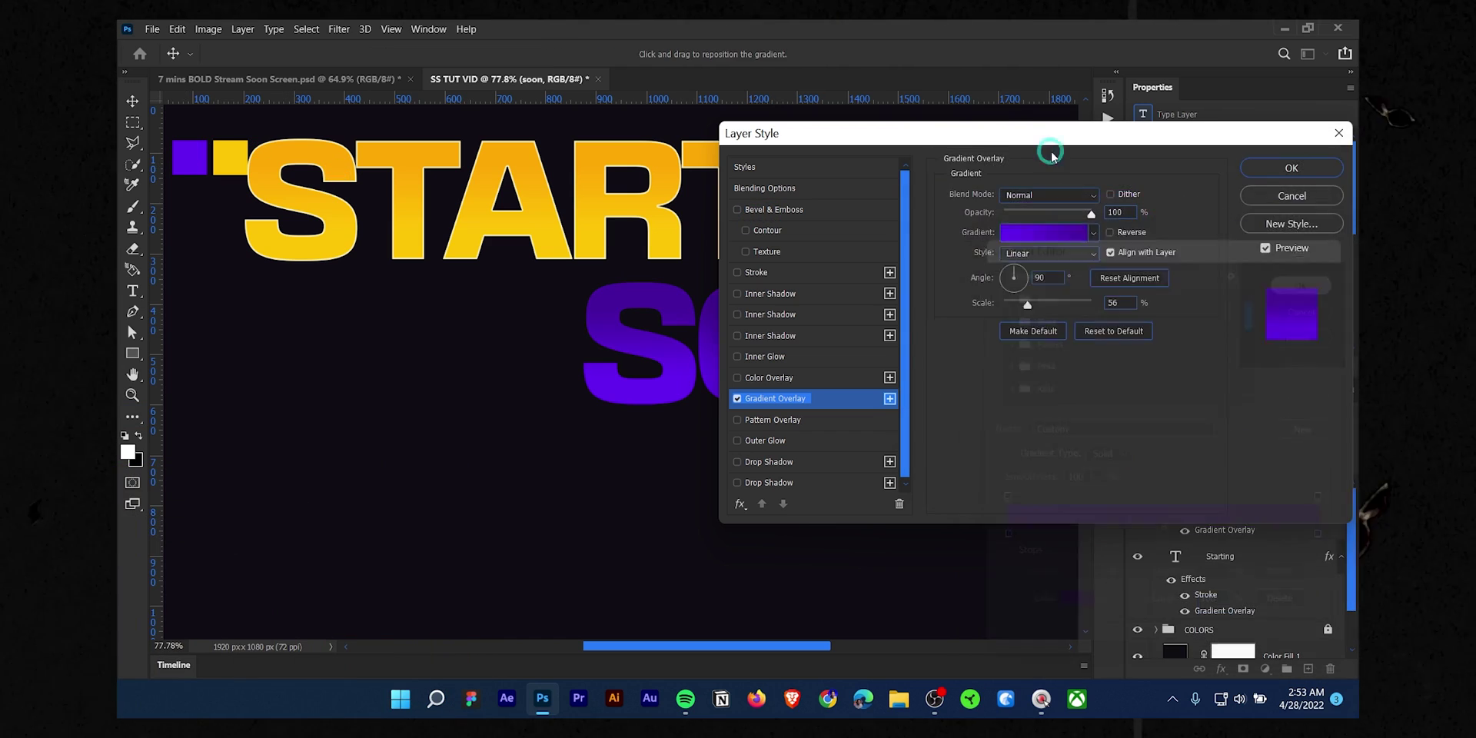
drag(1051, 136, 1199, 121)
click(1198, 273)
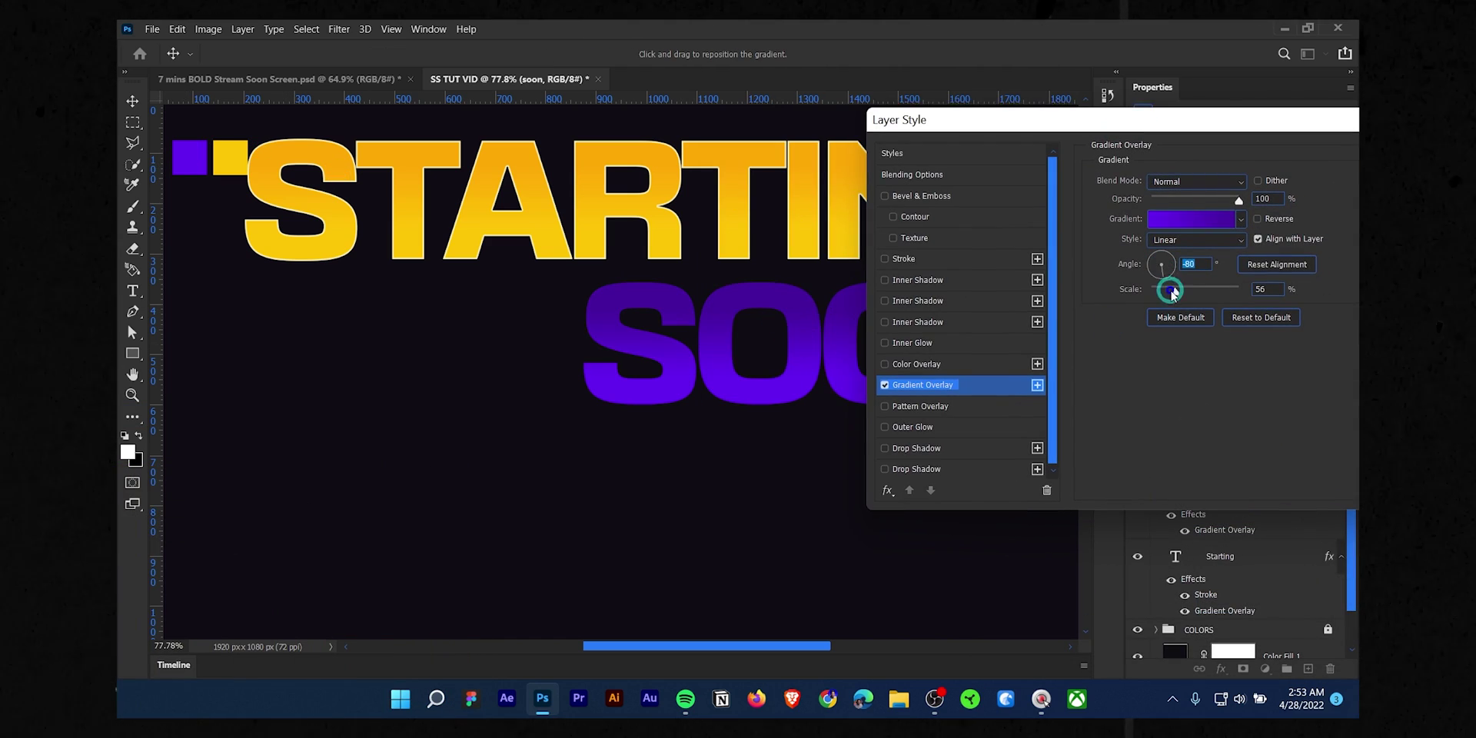
text(-90)
Add a lighter purple stroke to the SOON text, positioned inside the letters
click(904, 259)
click(1130, 297)
click(1054, 195)
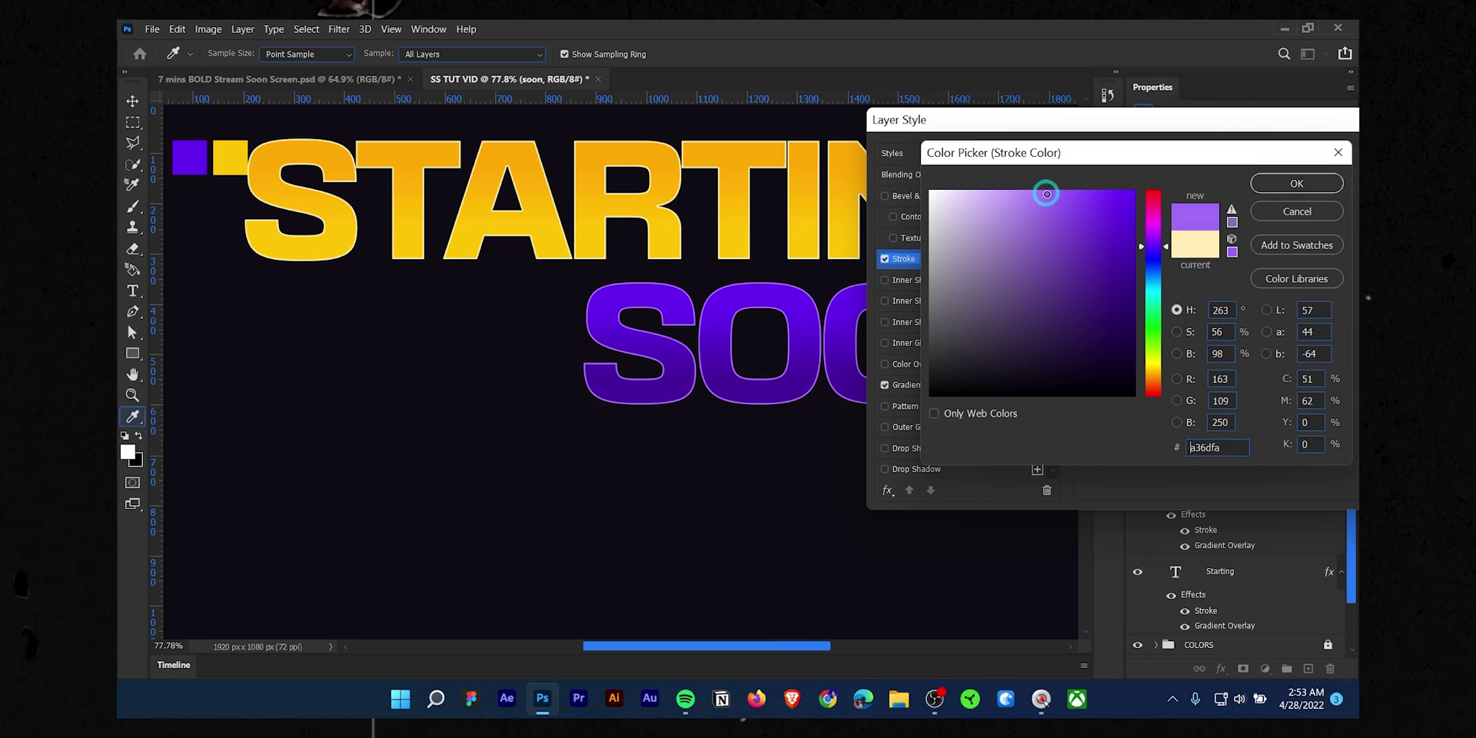
click(1311, 186)
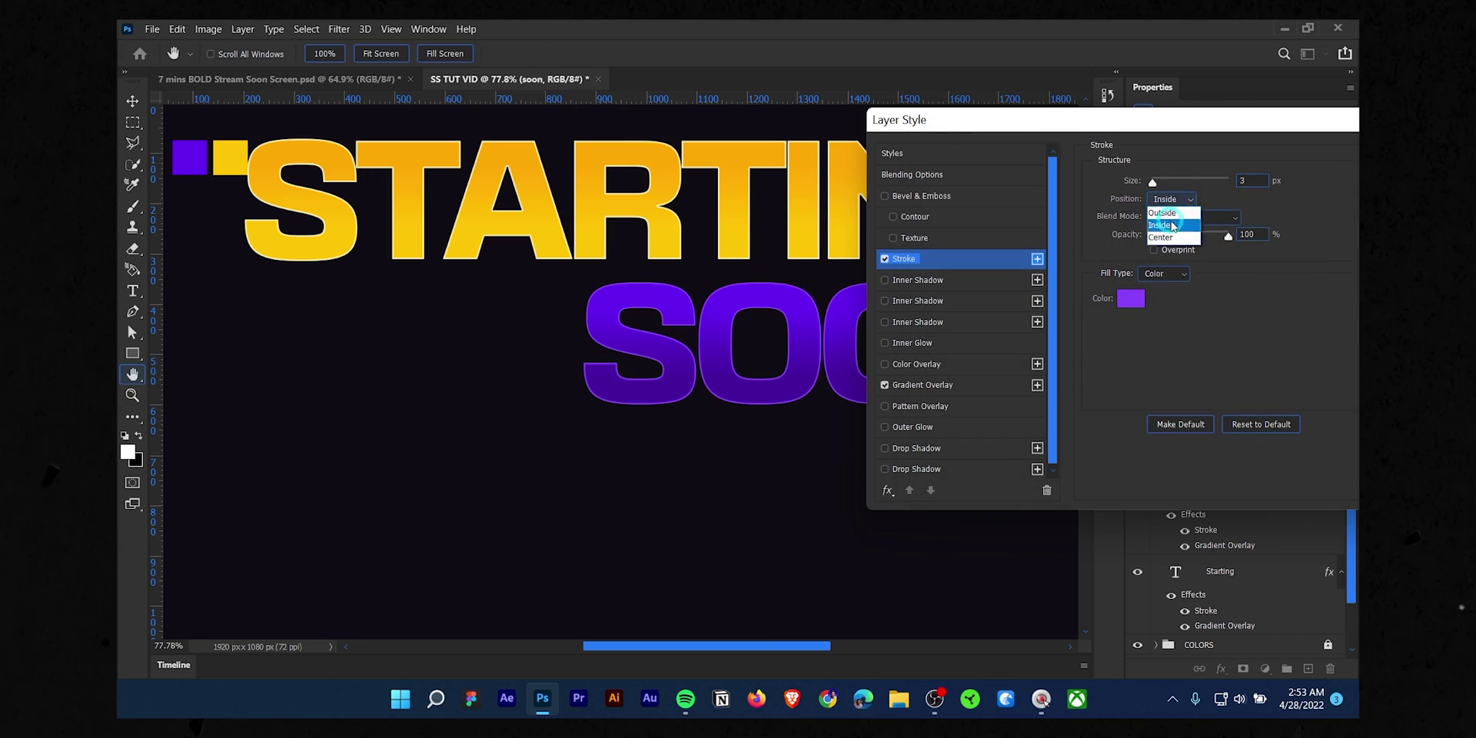
click(1172, 226)
mouse_move(1201, 119)
mouse_down()
mouse_move(1058, 128)
mouse_move(1108, 105)
mouse_up()
key(Return)
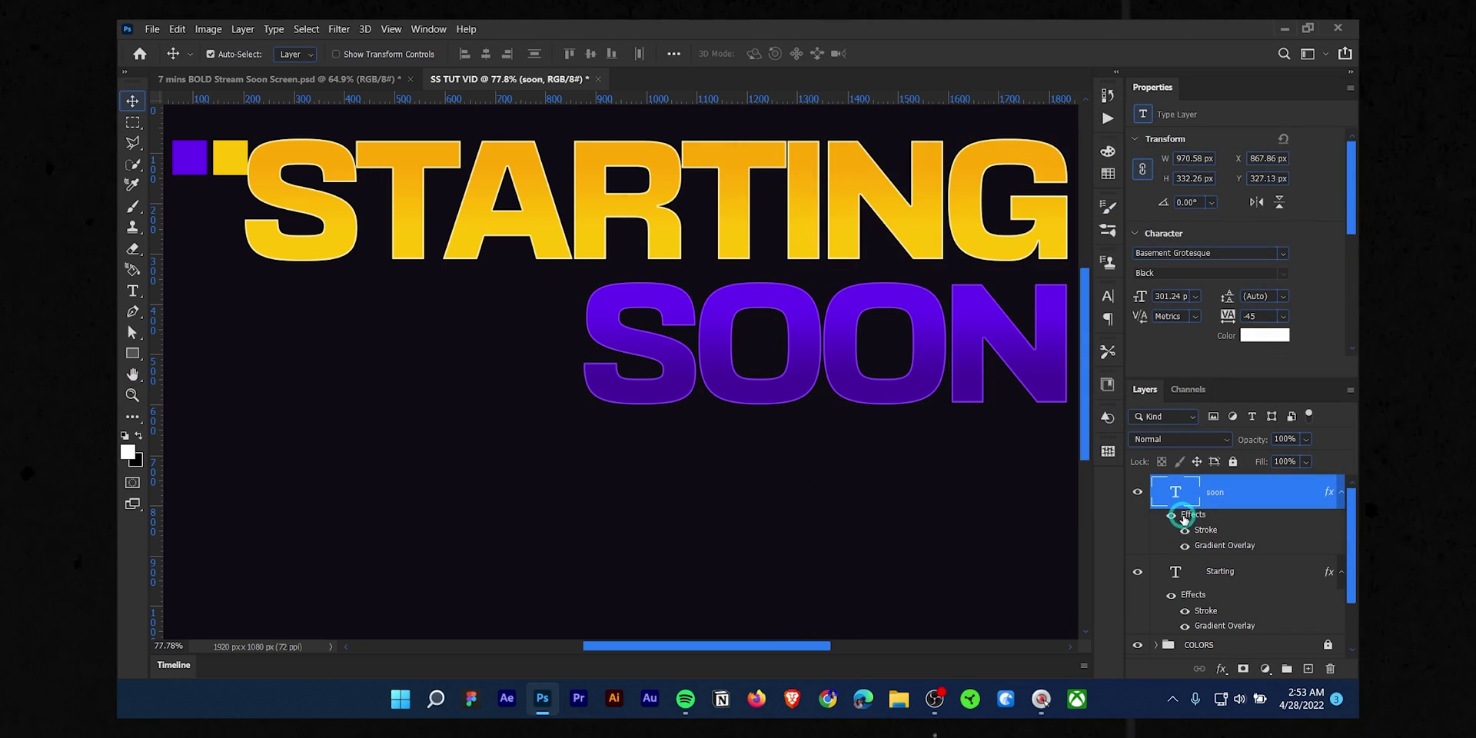
Duplicate the SOON text layer and open the copy in the Liquify filter, converting it to a smart object
key(ctrl)
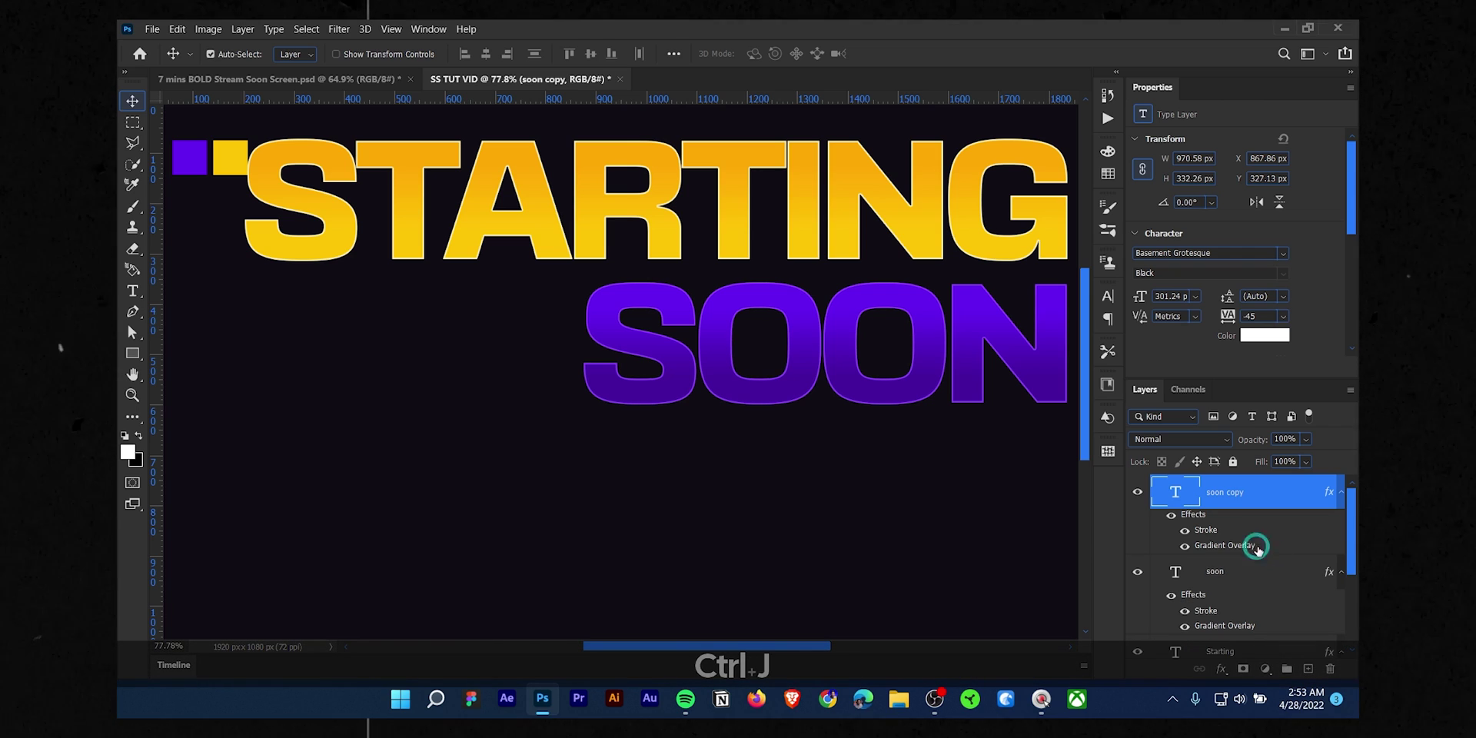
click(1286, 486)
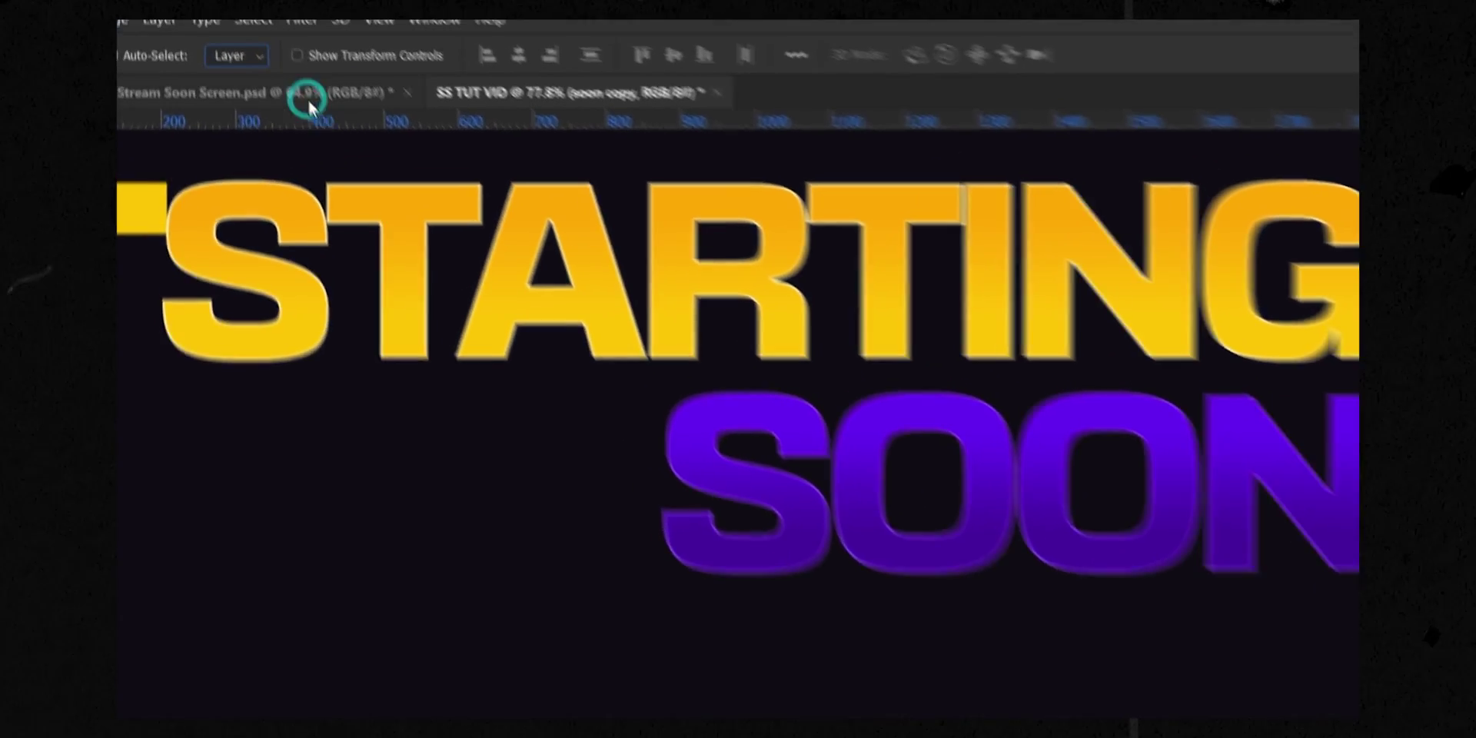
click(339, 29)
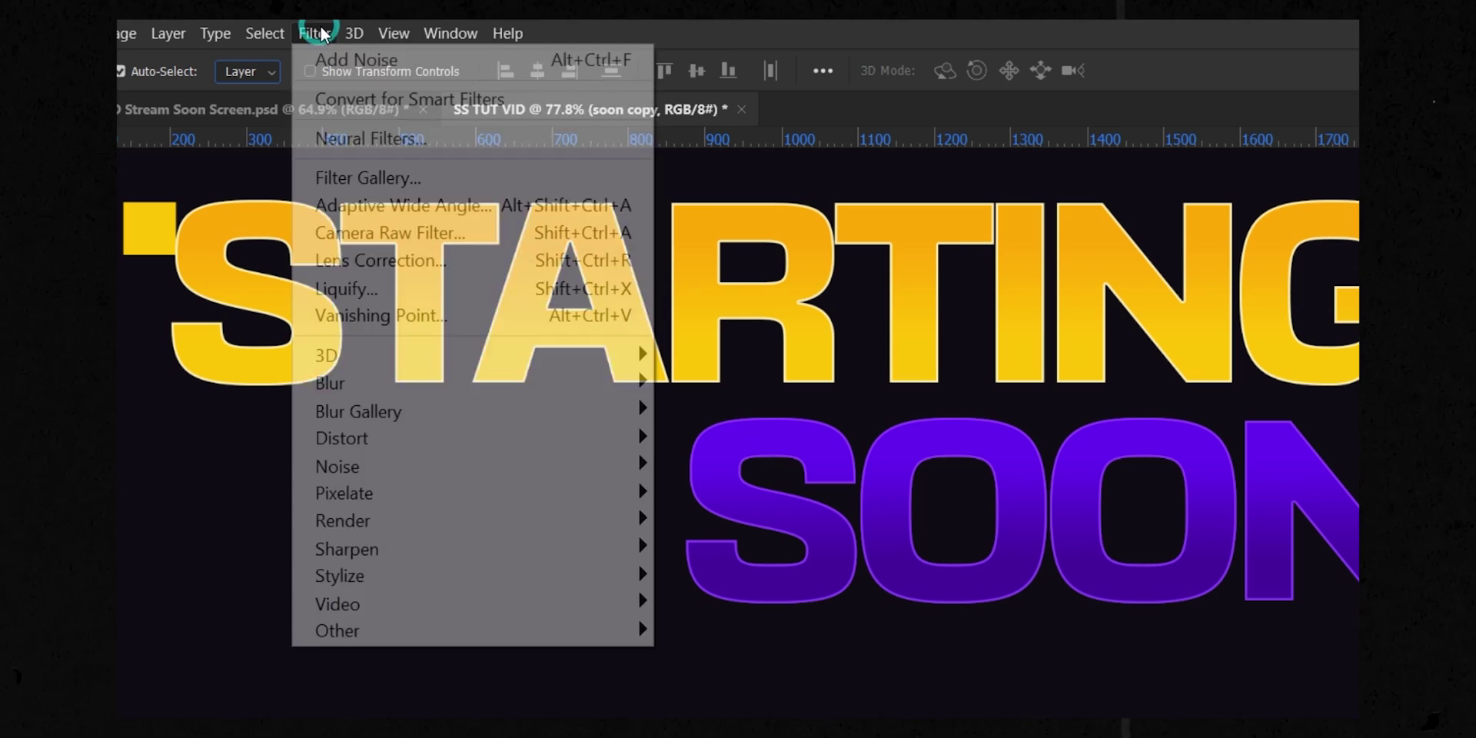
click(346, 289)
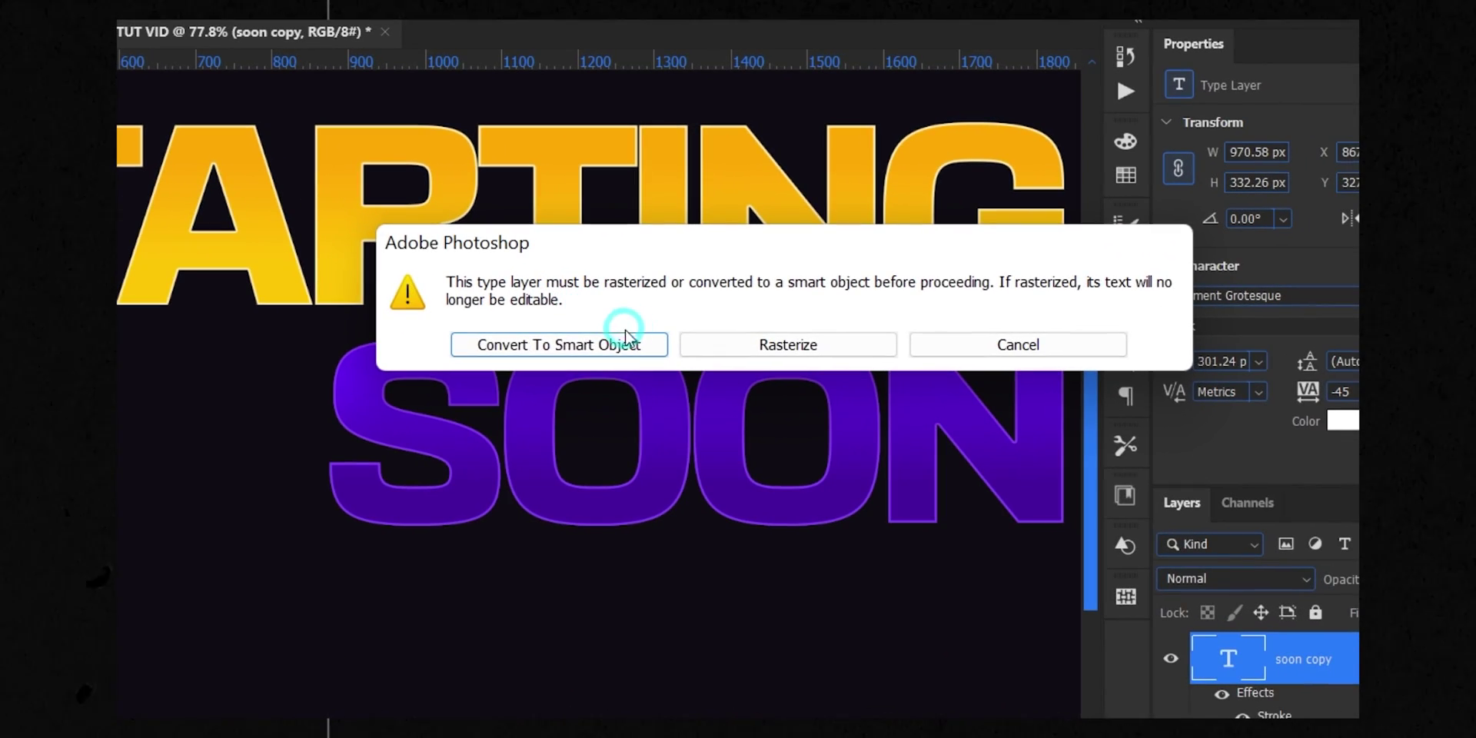
click(624, 338)
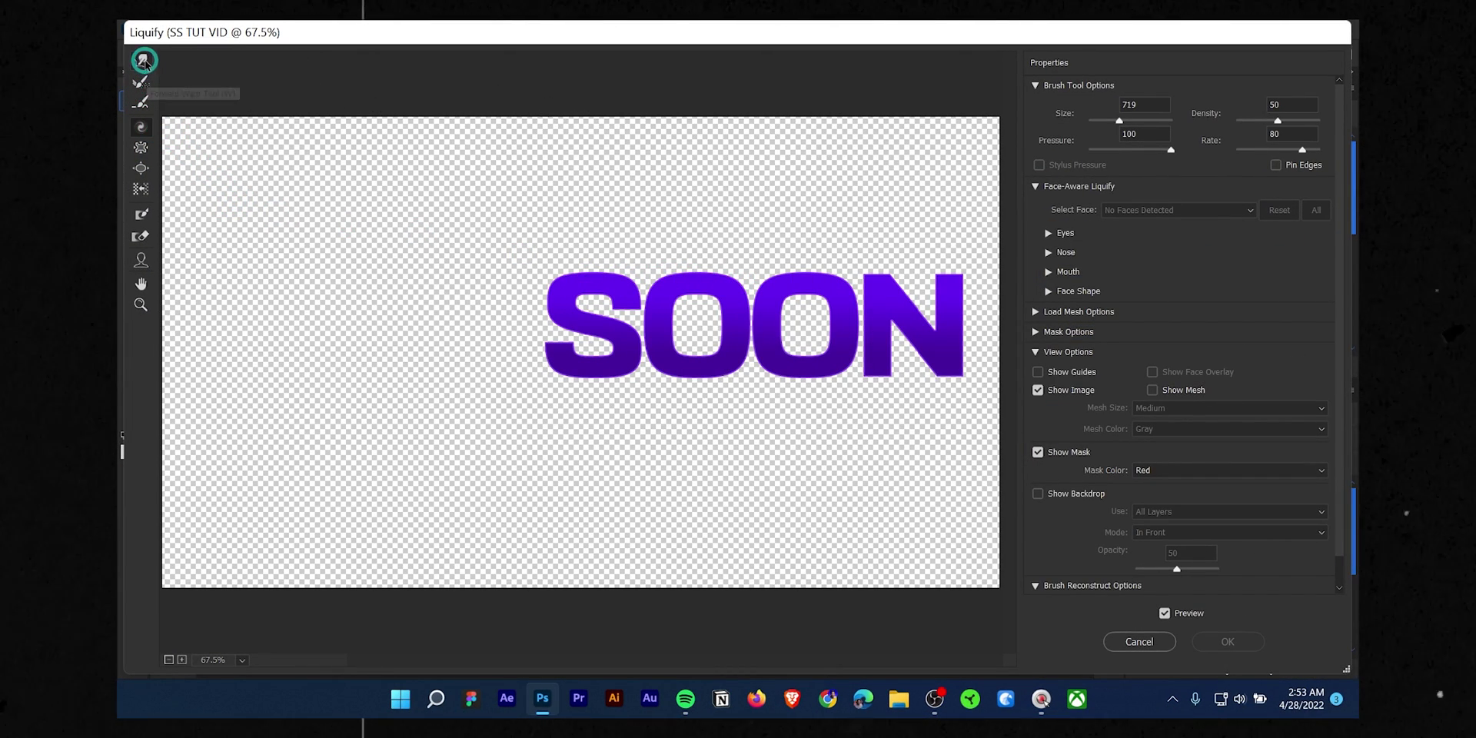
Pull three thin drips down from the bottom of the letter S with the Forward Warp tool at brush size 58
click(140, 60)
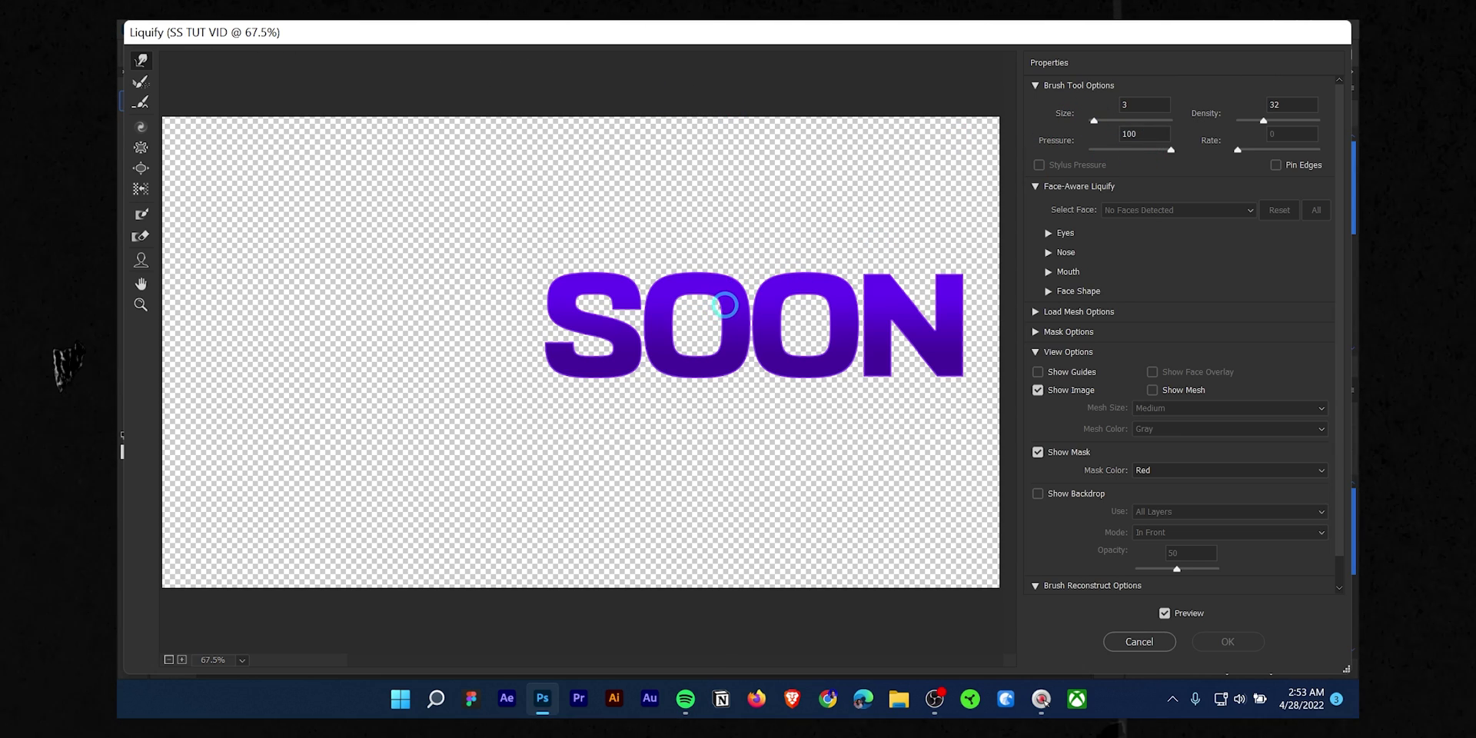
key(alt)
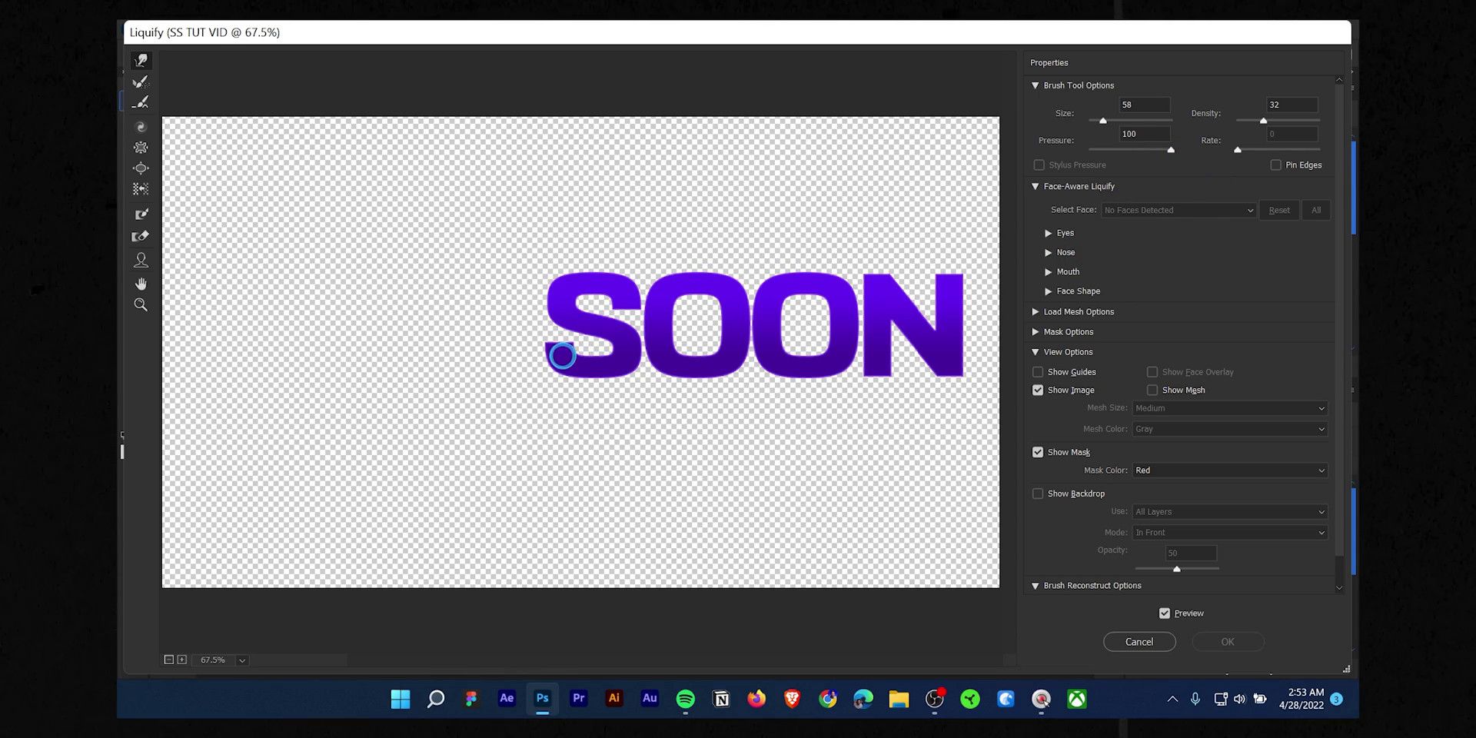
click(562, 355)
key(alt)
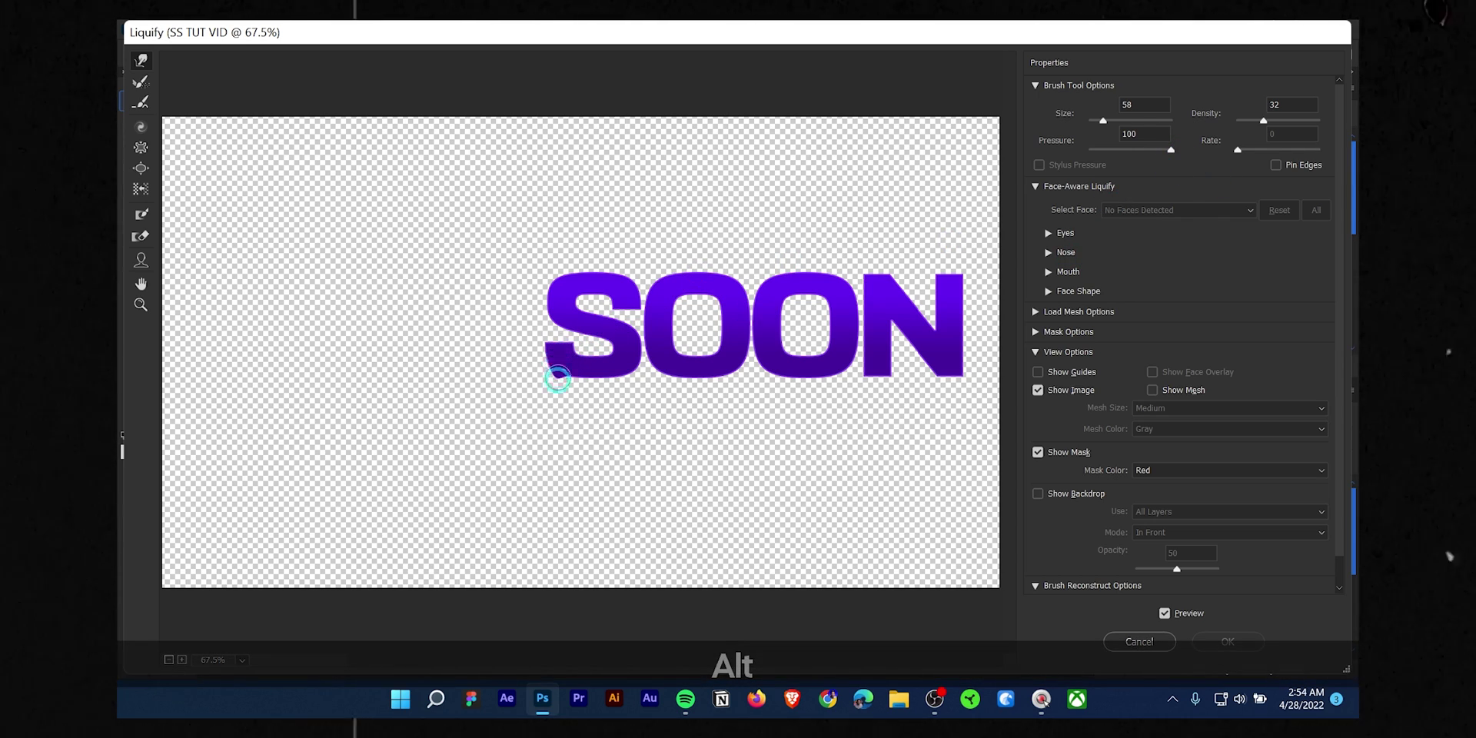
drag(560, 374, 560, 419)
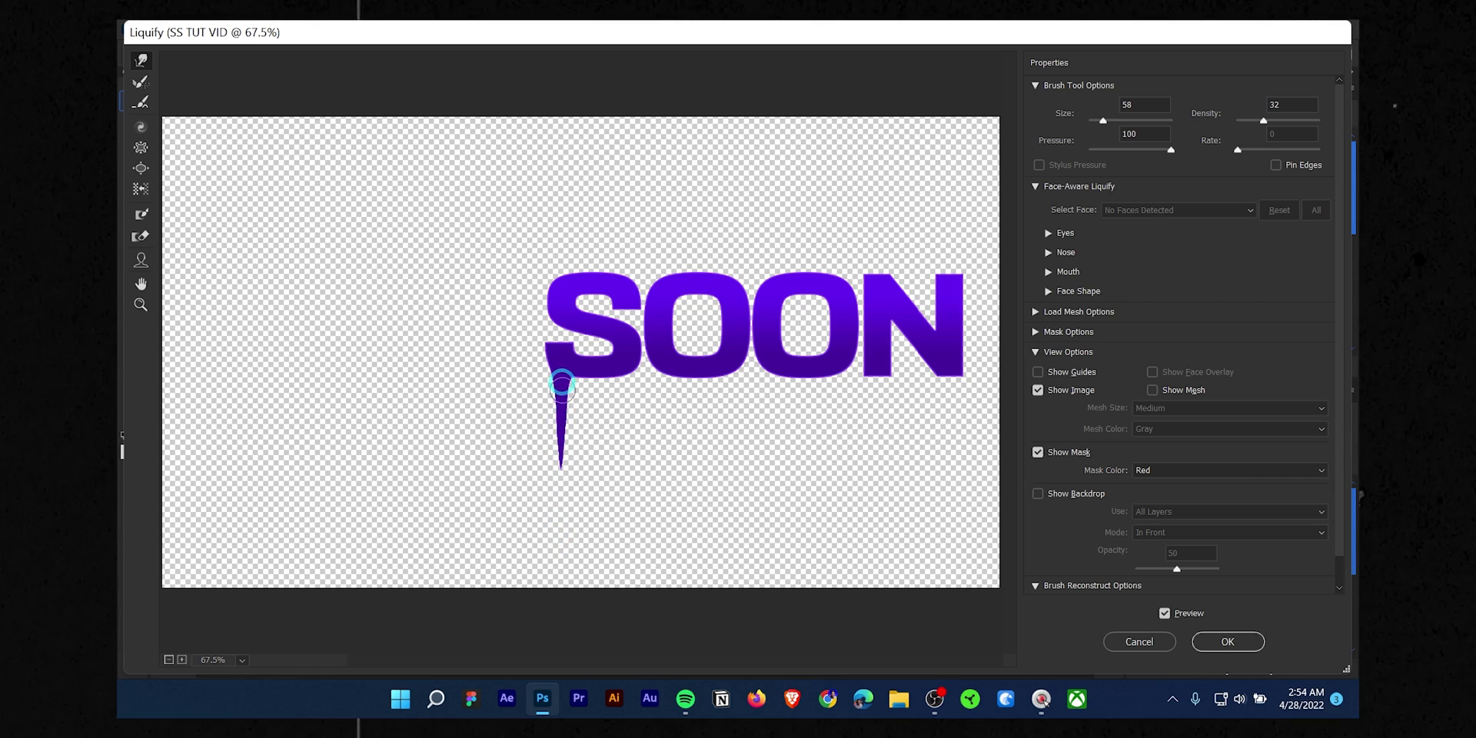
drag(562, 469, 562, 529)
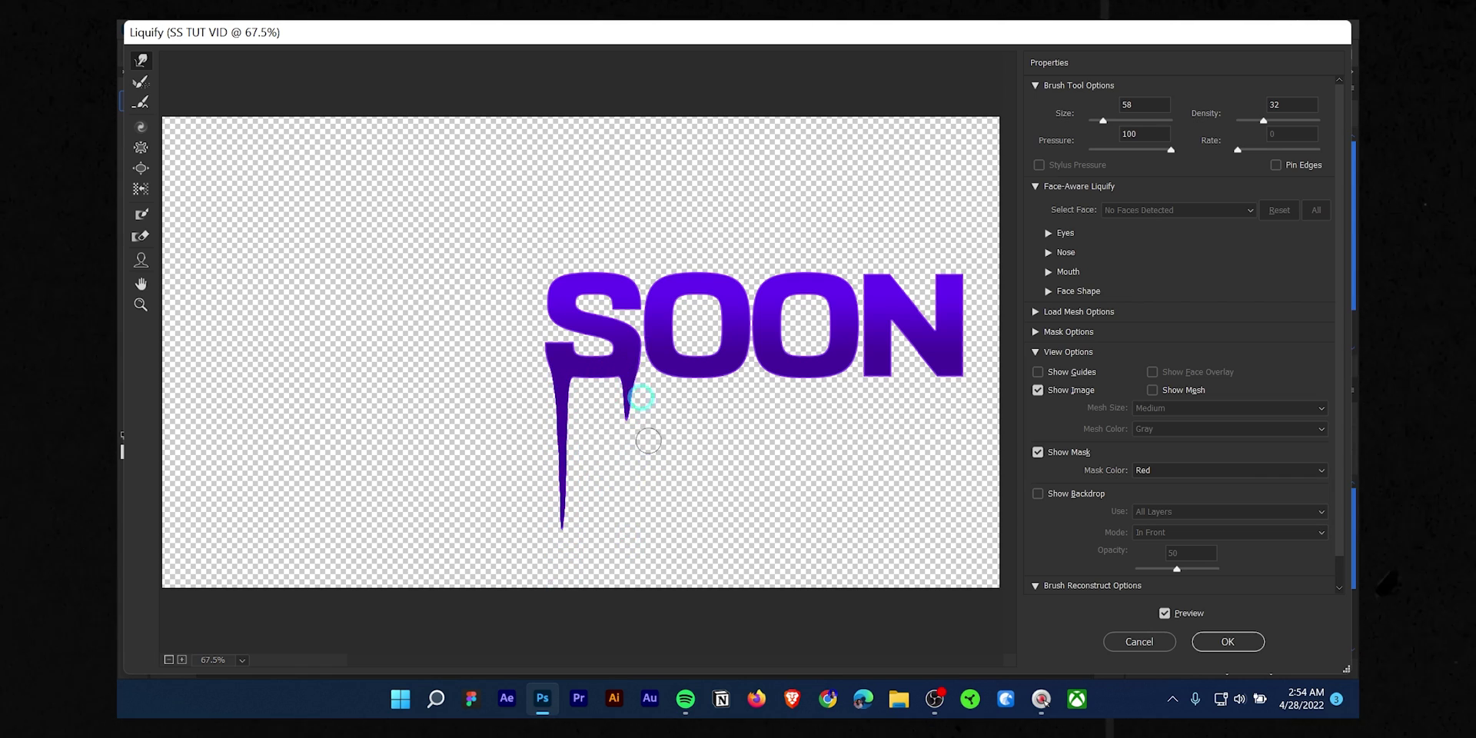
drag(600, 374, 603, 427)
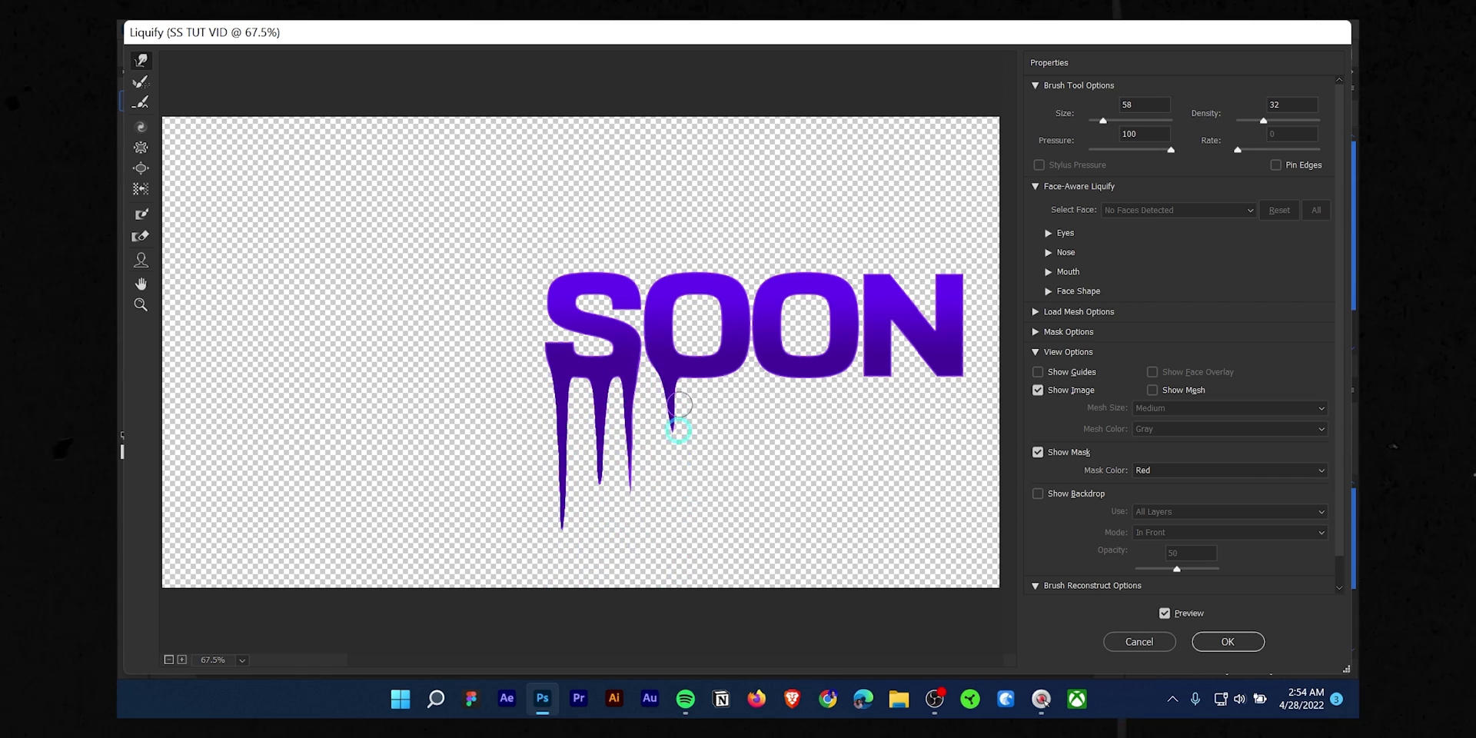
Pull drips of varying length down from both Os and the N, and apply the Liquify filter
drag(706, 463, 707, 539)
drag(736, 369, 735, 592)
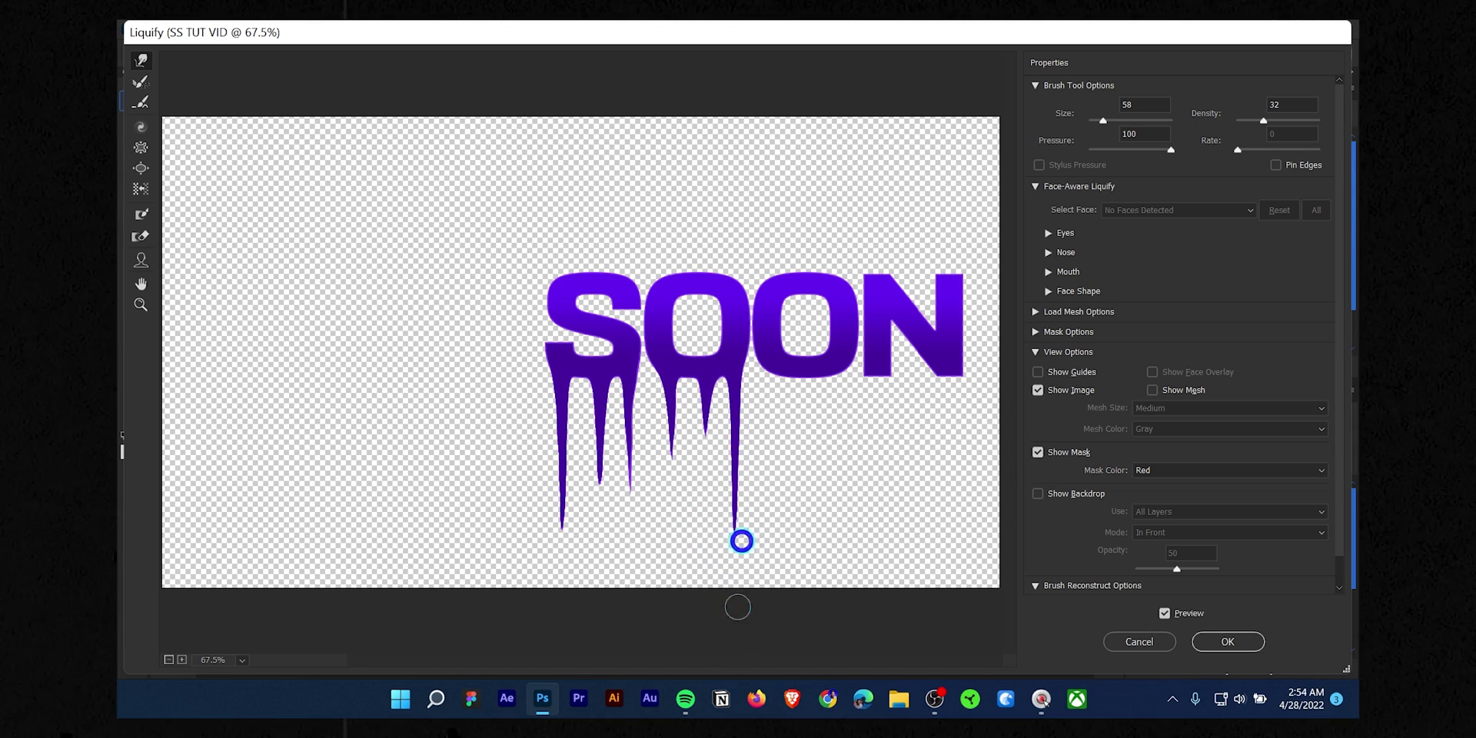
drag(791, 409, 846, 512)
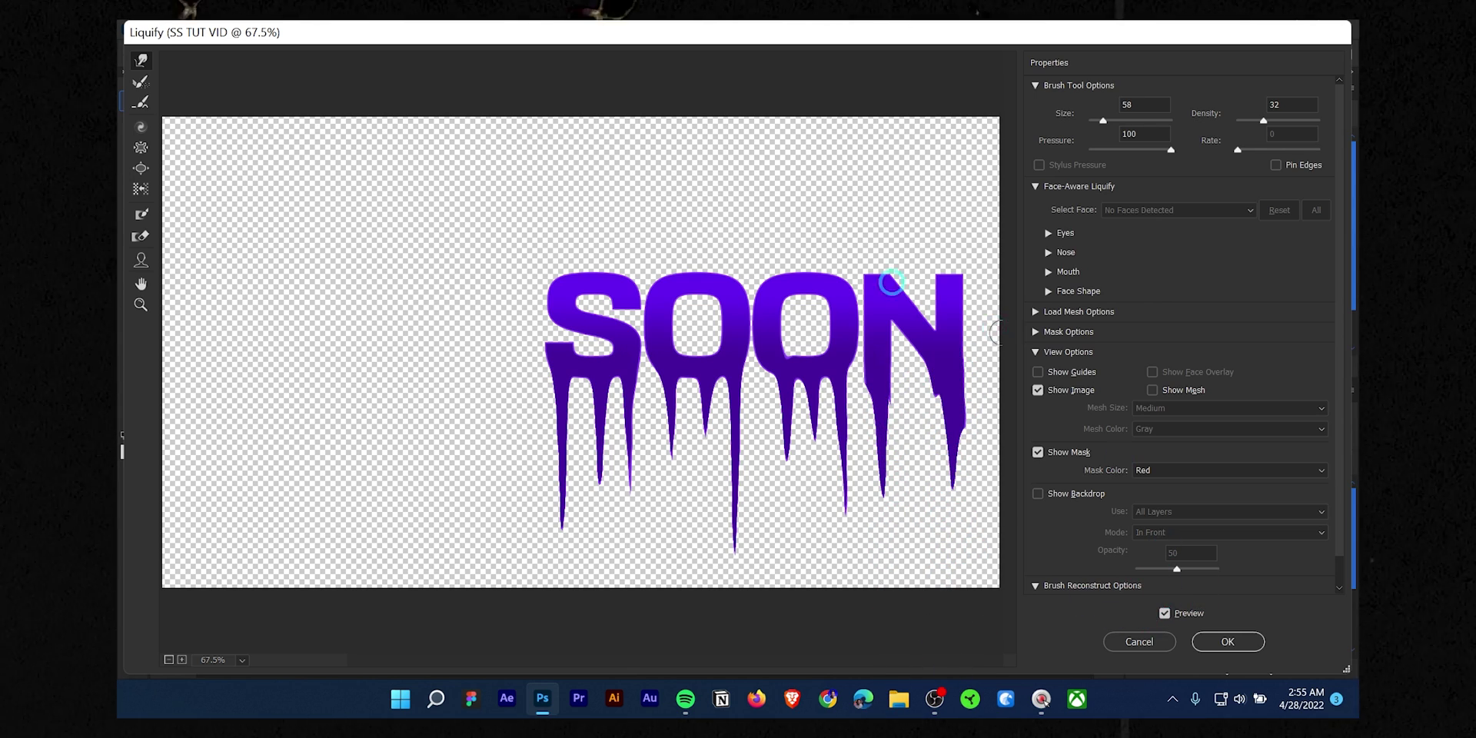
click(1216, 643)
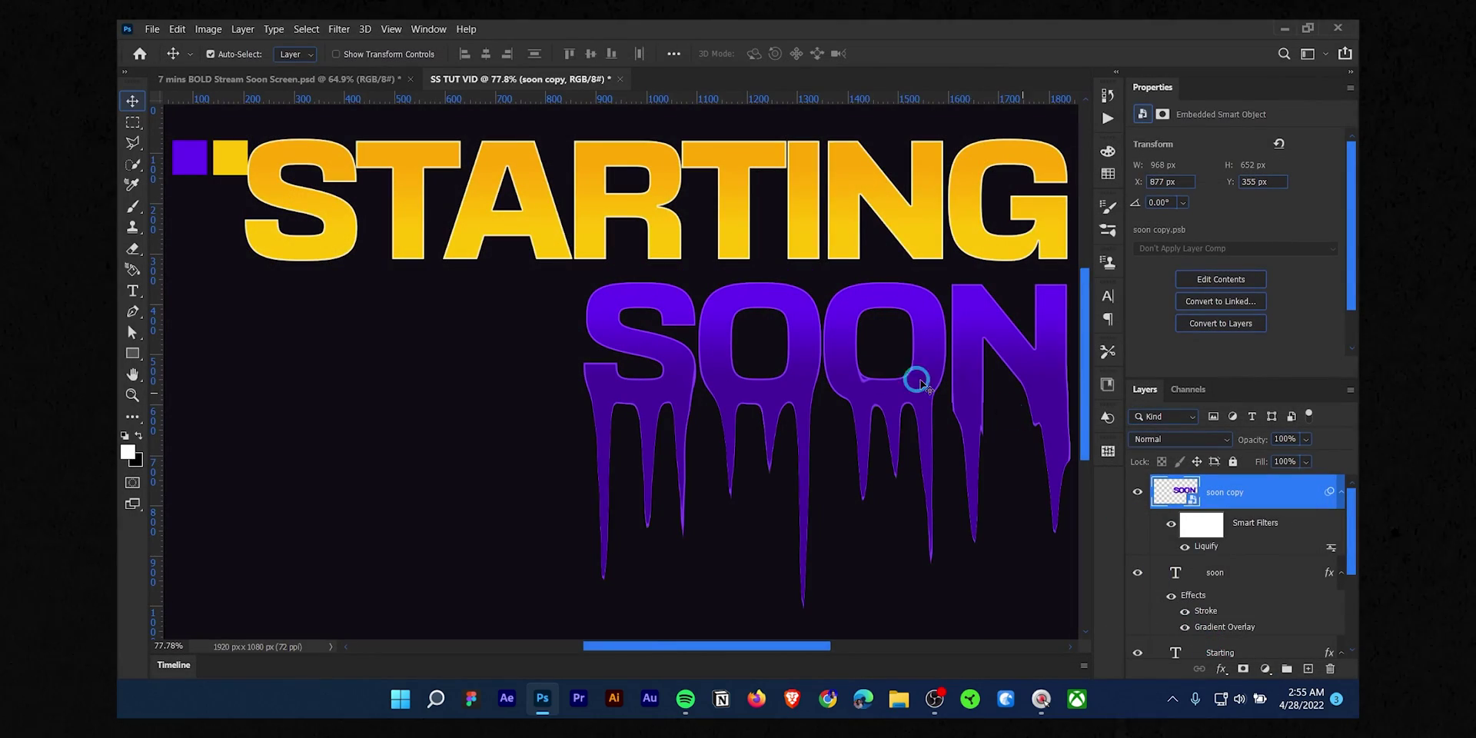
Add an inner shadow to the liquified soon copy layer, keeping its light purple color
scroll(910, 386, down, 1)
double_click(1311, 493)
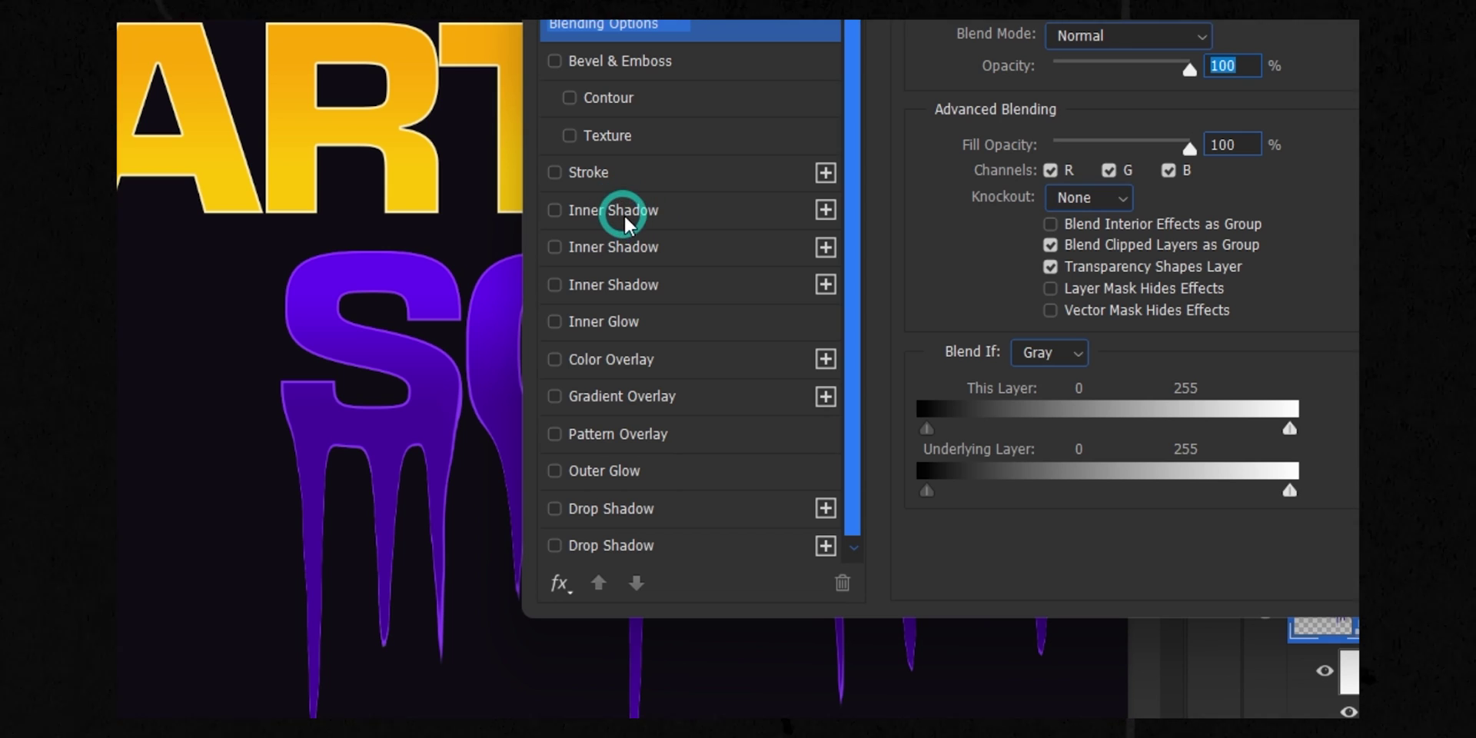
click(624, 223)
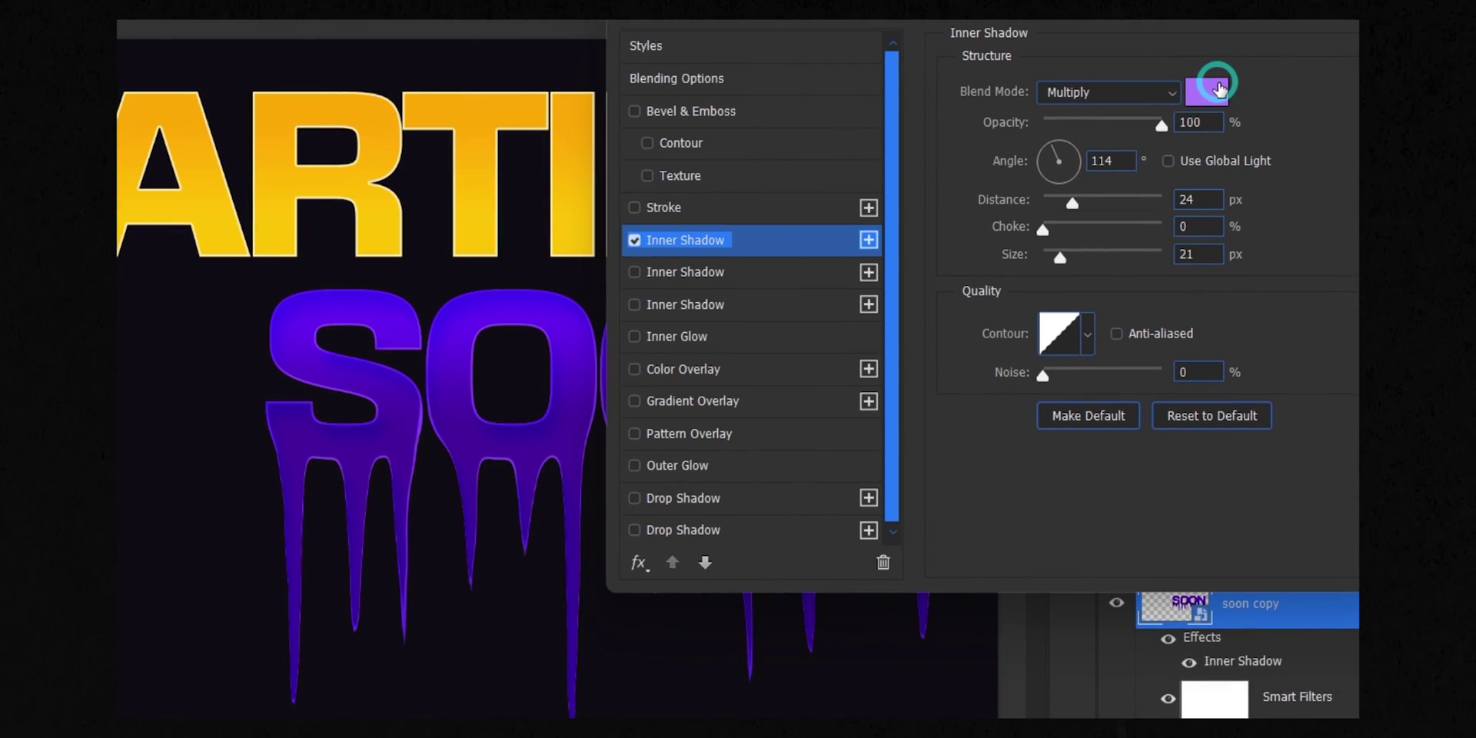
click(1219, 89)
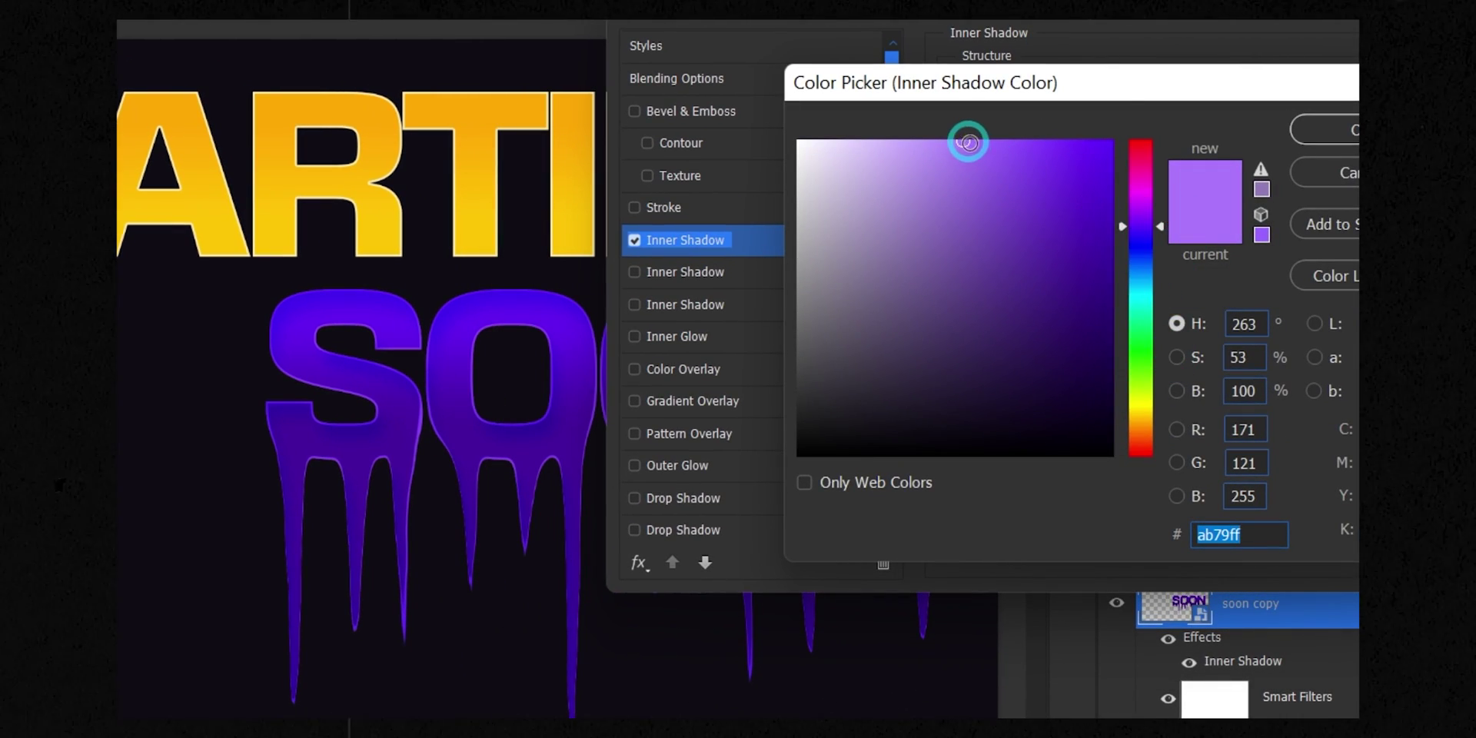
click(1347, 135)
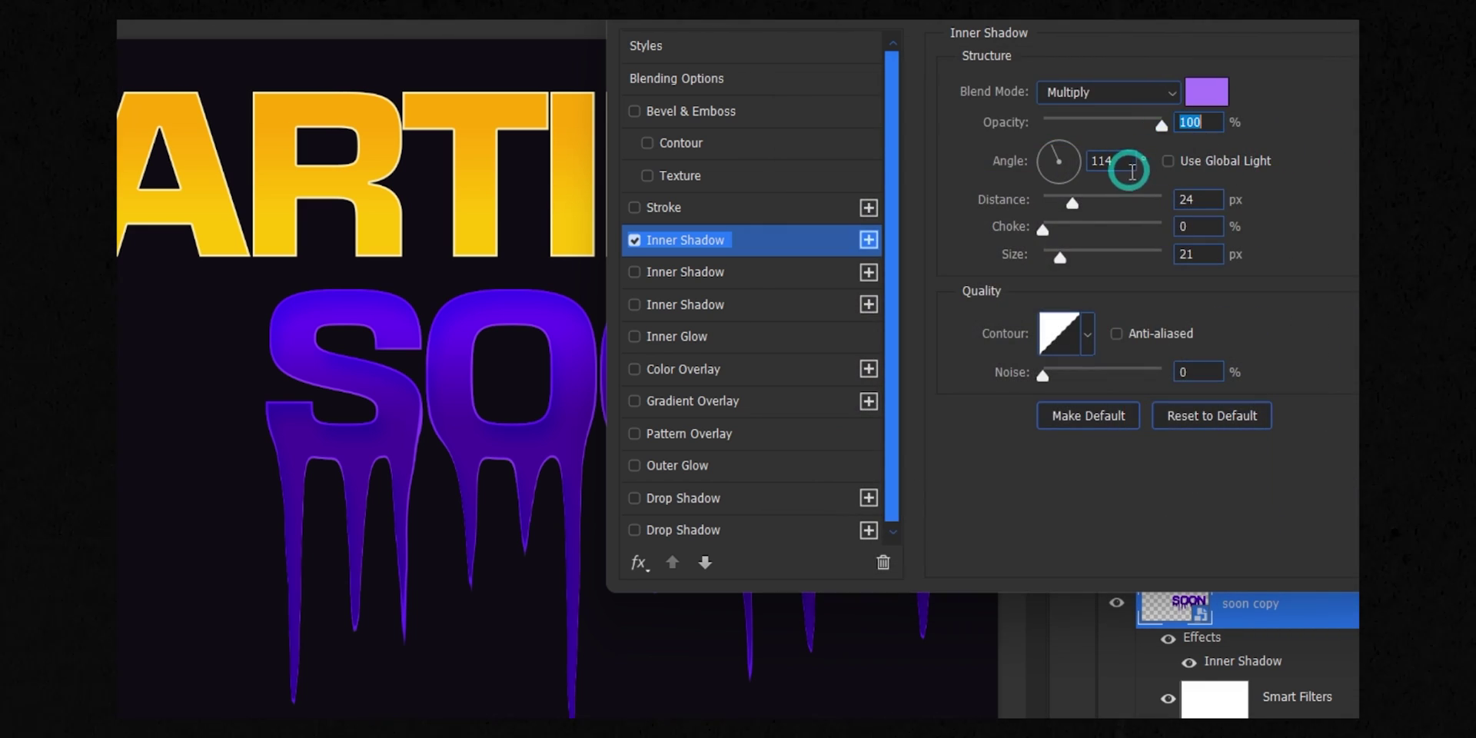
Keep the inner shadow's blend mode at Multiply and change its color to a more saturated purple
double_click(1112, 163)
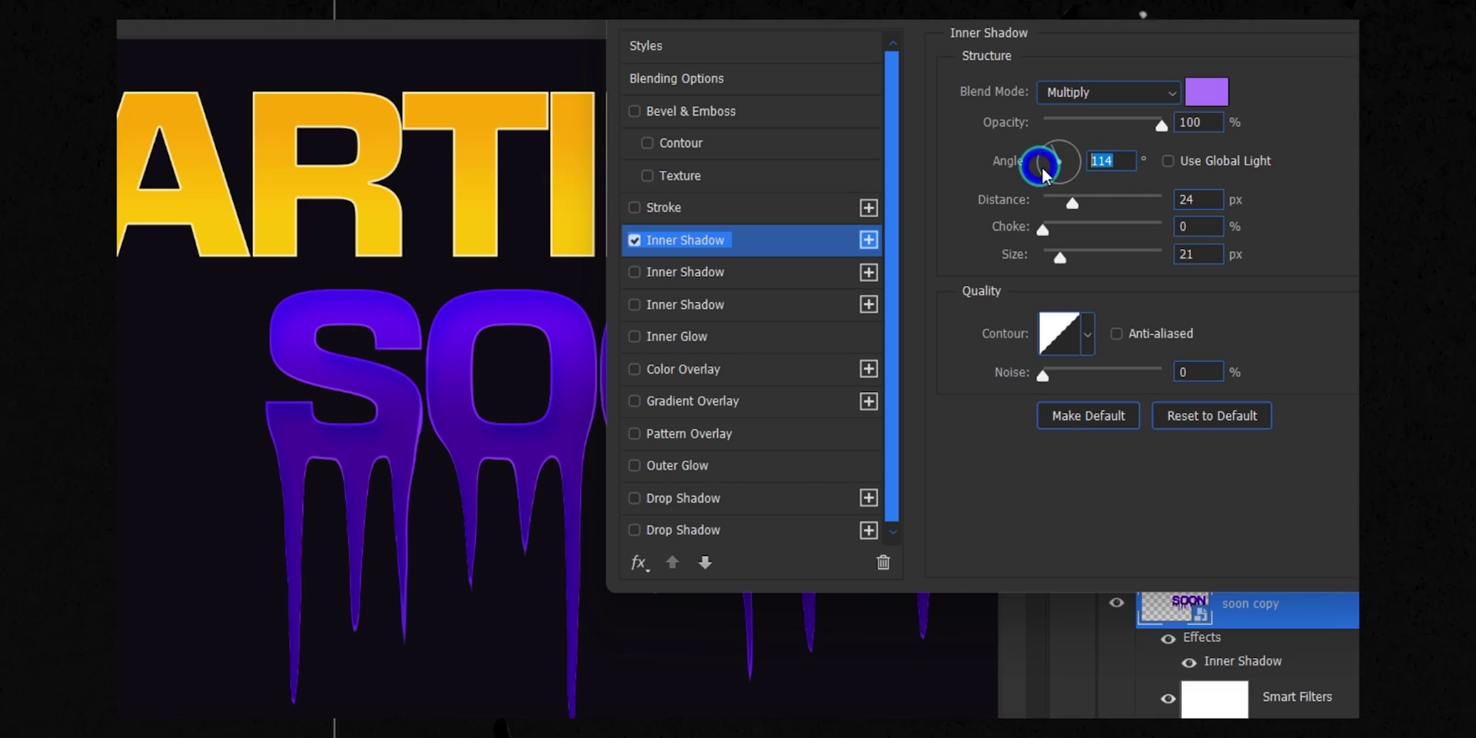
double_click(1188, 199)
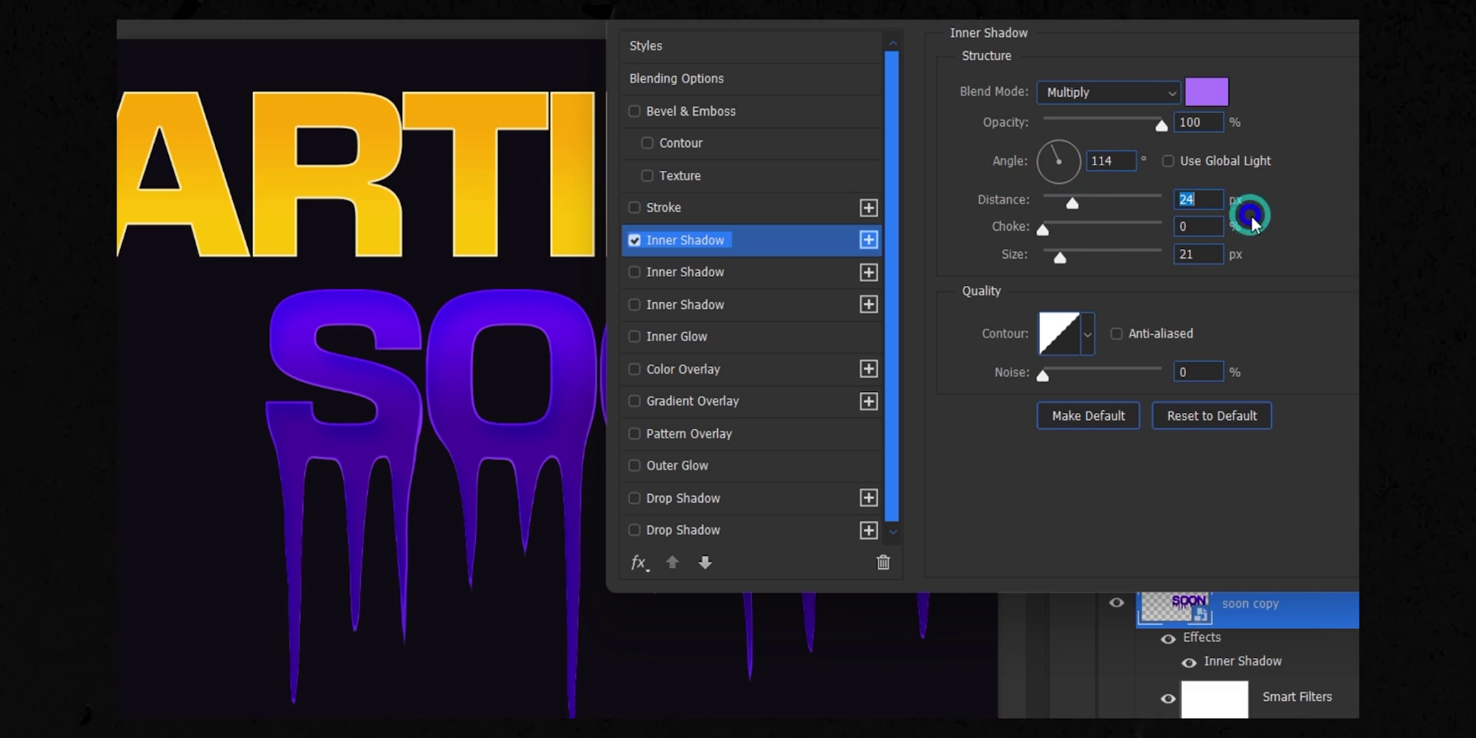
key(Tab)
key(Tab)
click(1079, 100)
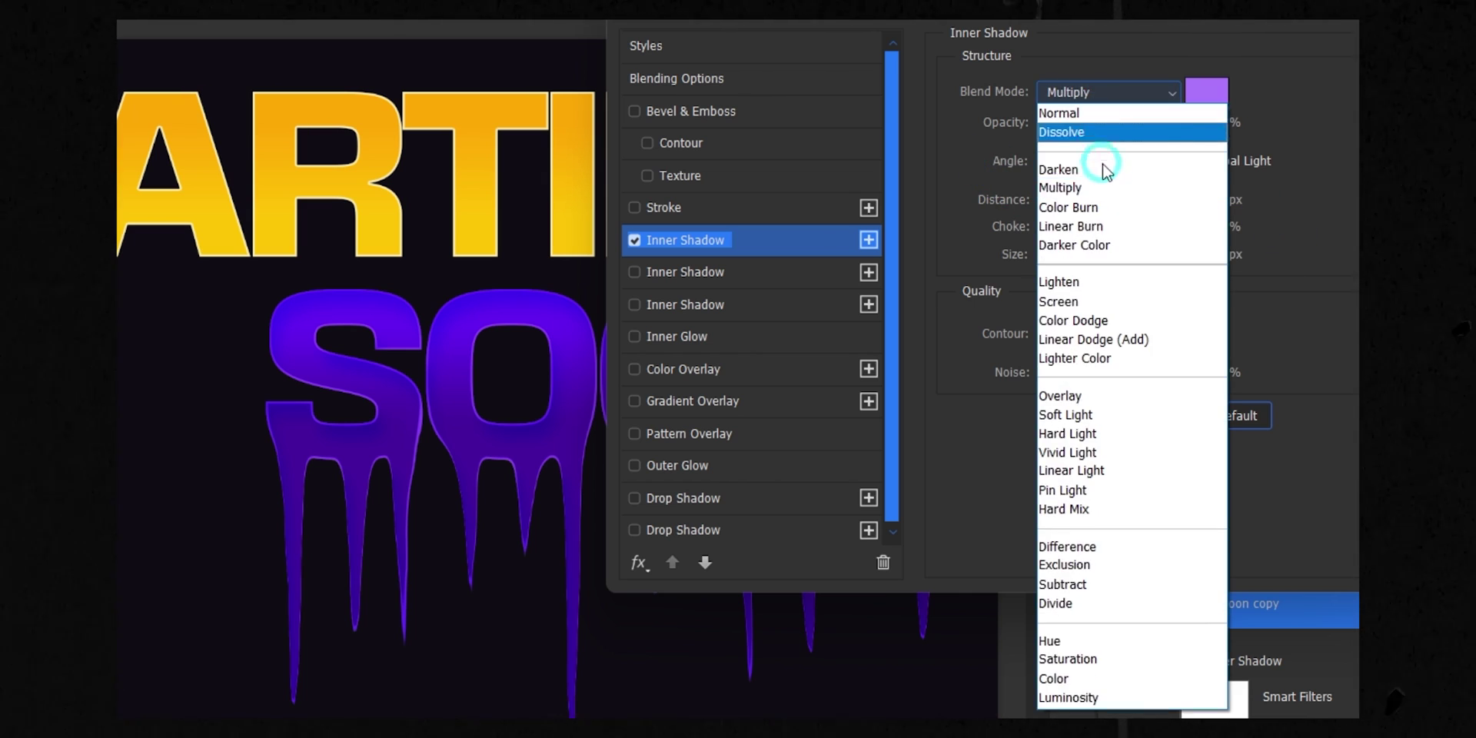
click(1092, 186)
click(1208, 91)
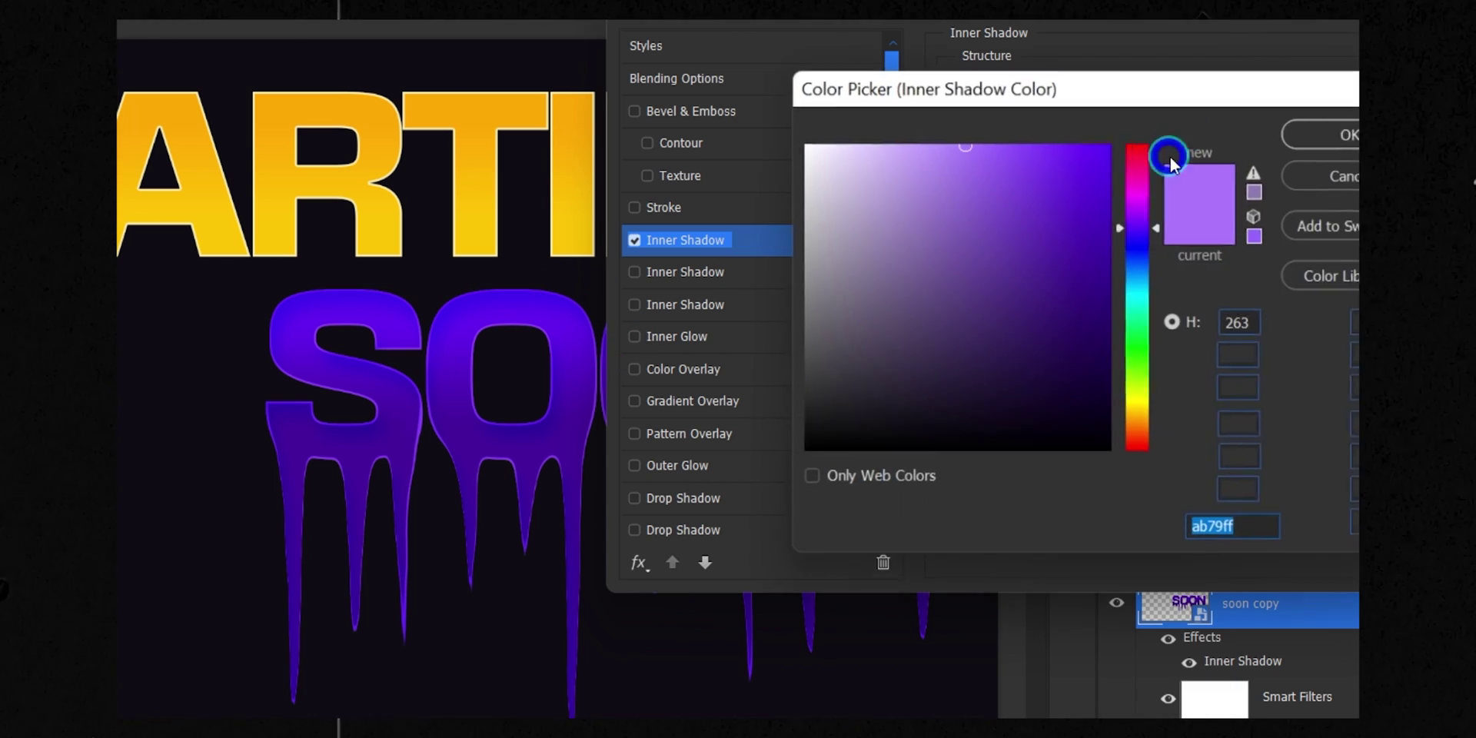
mouse_move(1025, 140)
mouse_down()
mouse_move(1041, 140)
mouse_move(1021, 134)
mouse_up()
click(1353, 143)
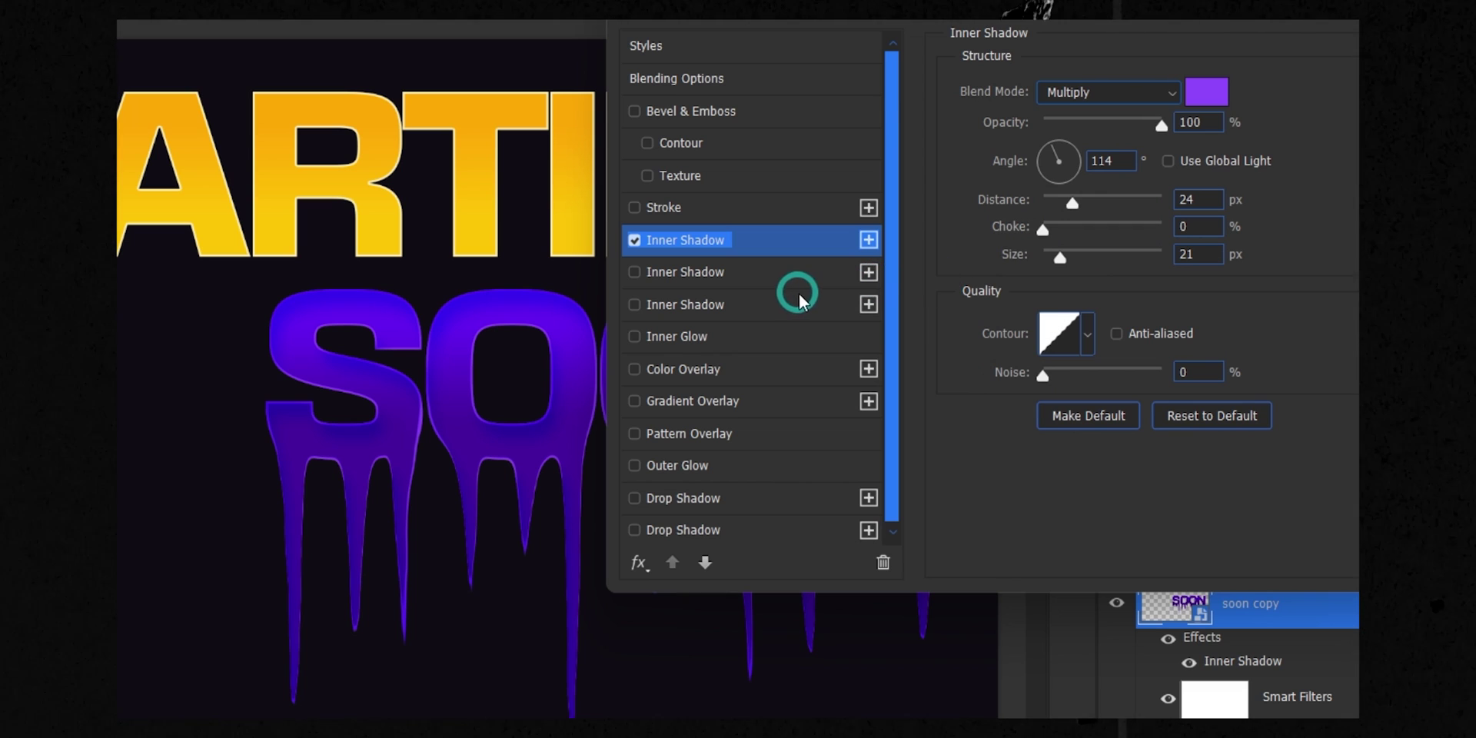
Enable the first drop shadow on the soon copy layer
click(651, 531)
click(635, 530)
click(641, 498)
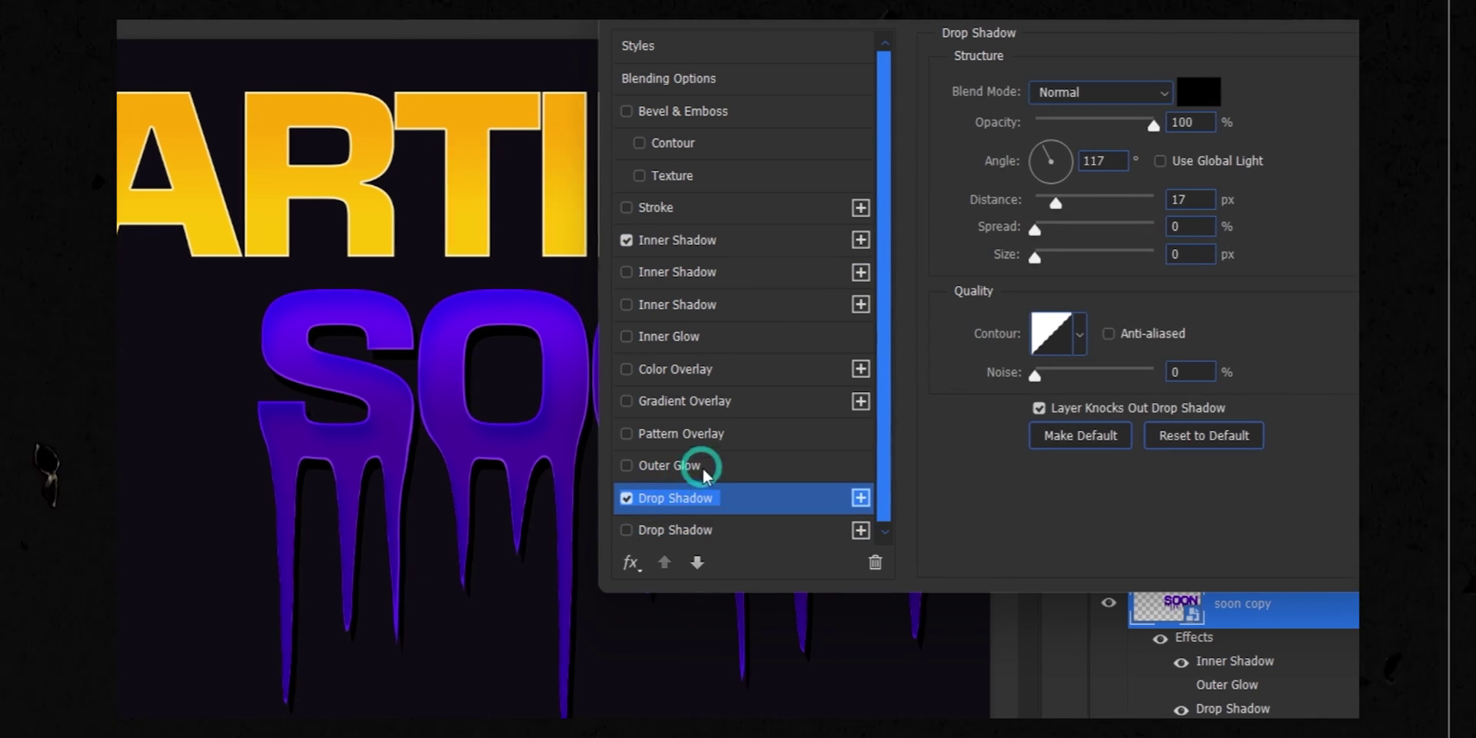
Preview the first drop shadow in white and restore its color to black, 000000
click(1149, 91)
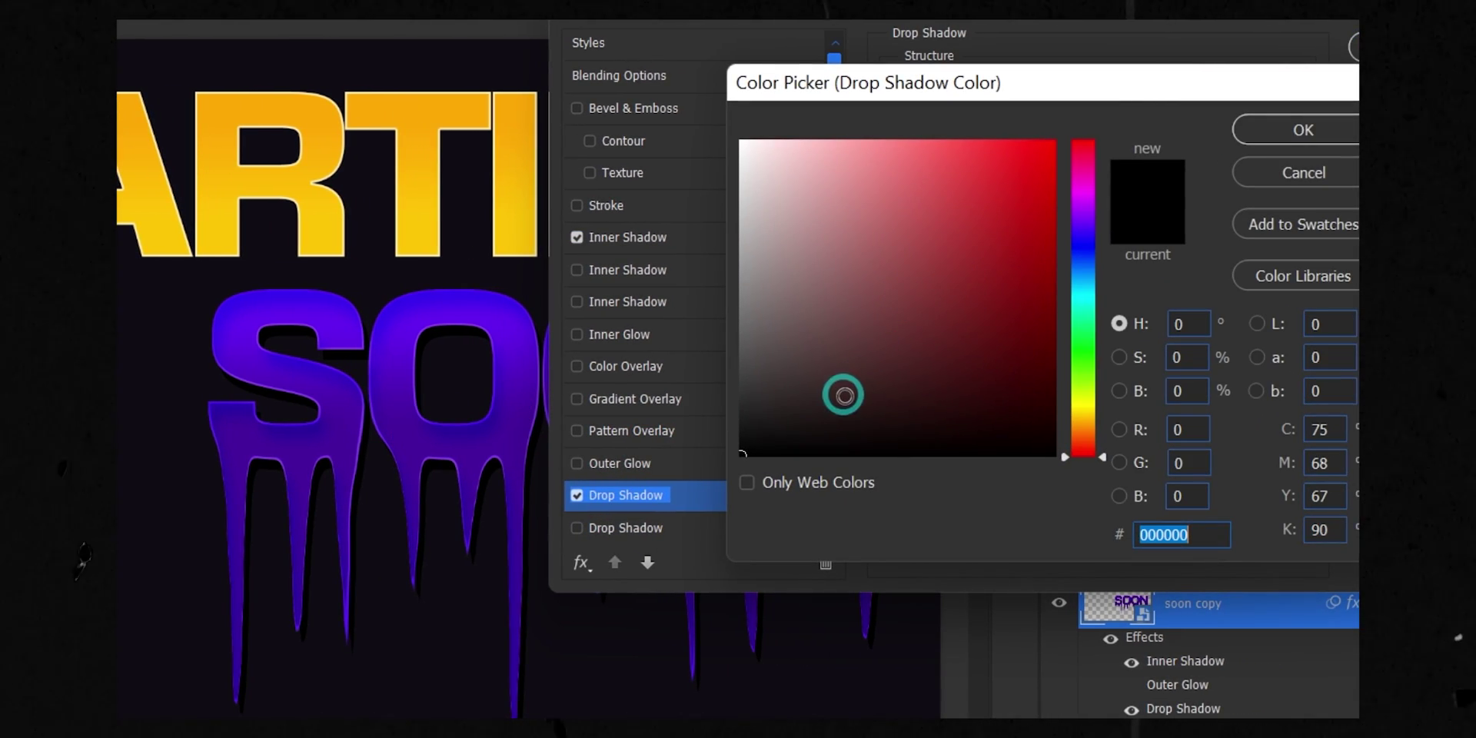
drag(840, 393, 702, 114)
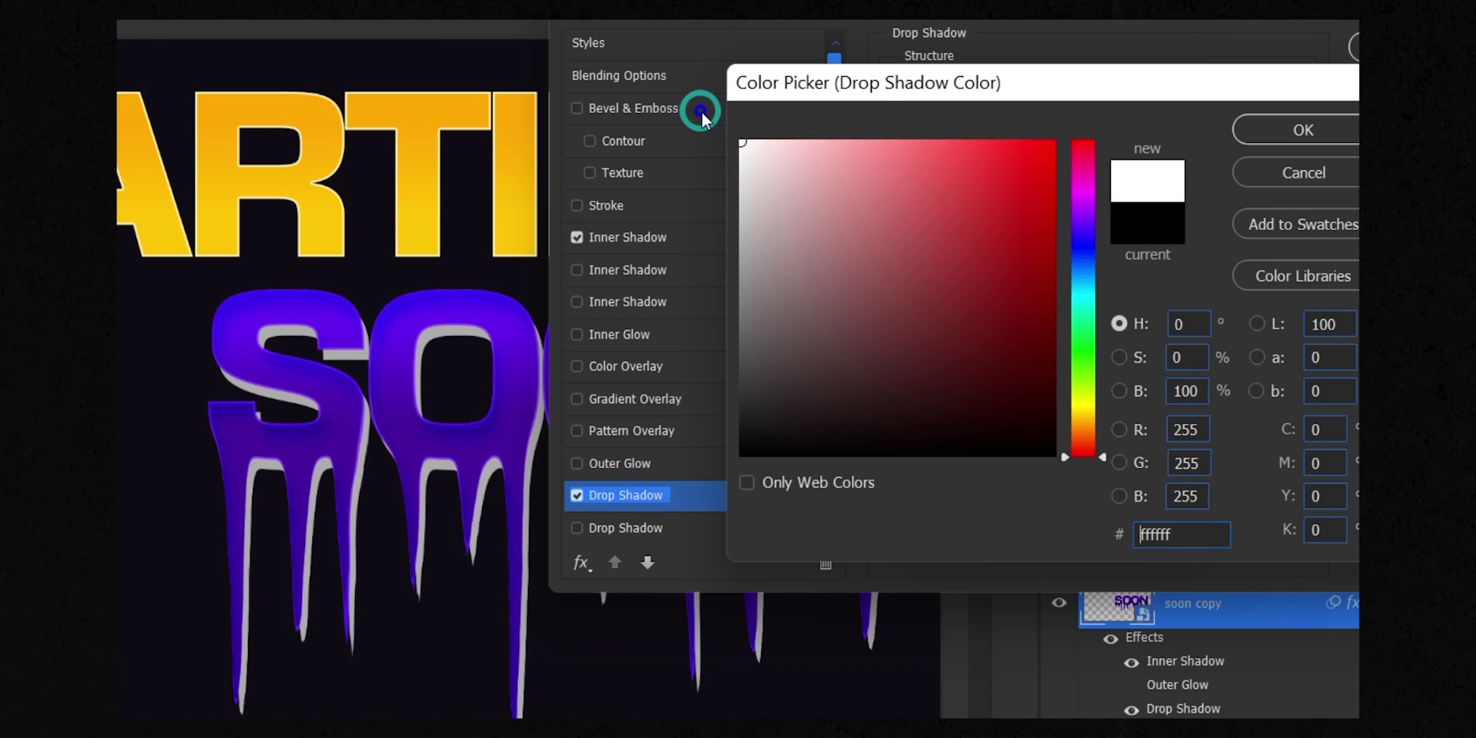
click(1308, 129)
click(1163, 126)
click(988, 267)
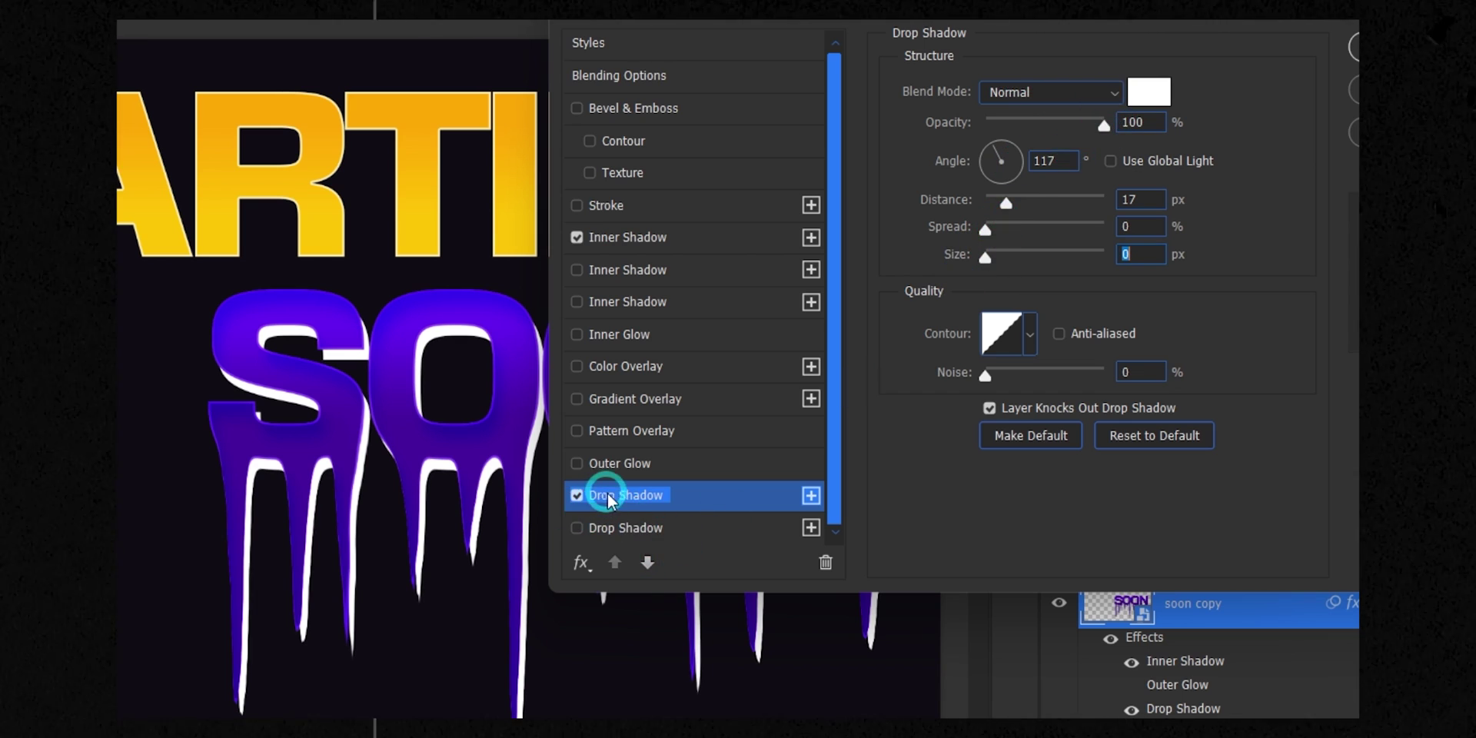
click(1149, 91)
text(000000)
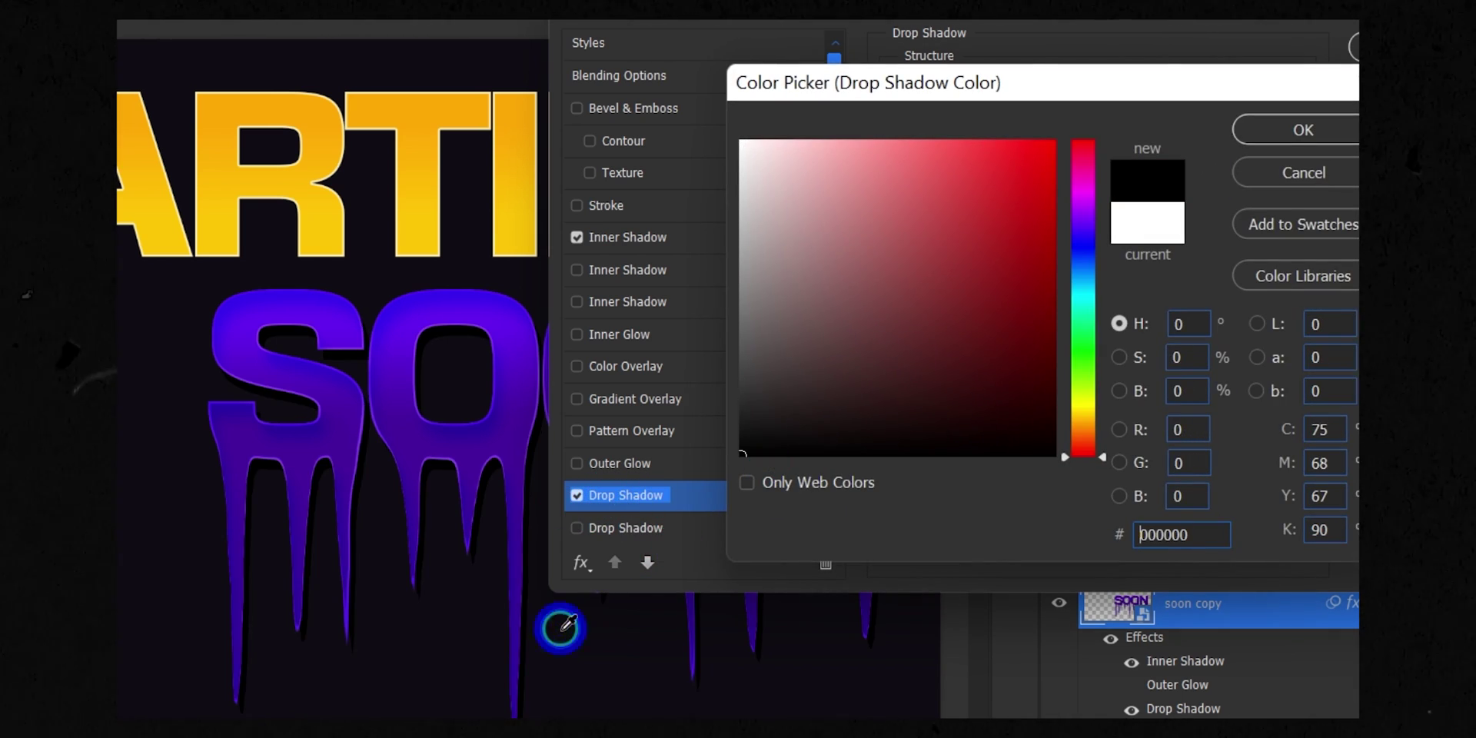
click(1303, 129)
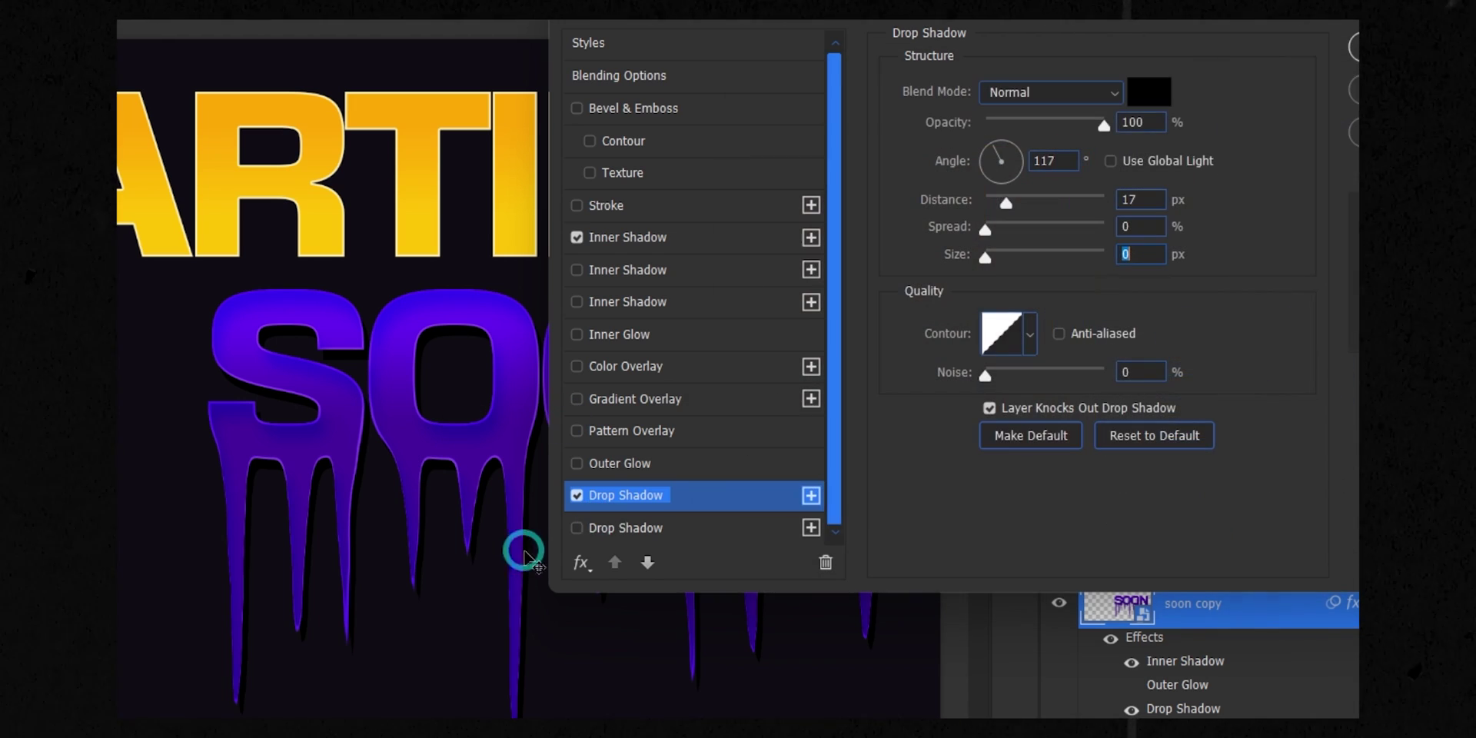
Enable a second, softer drop shadow on the soon copy layer and preview it in white against the first one
click(586, 534)
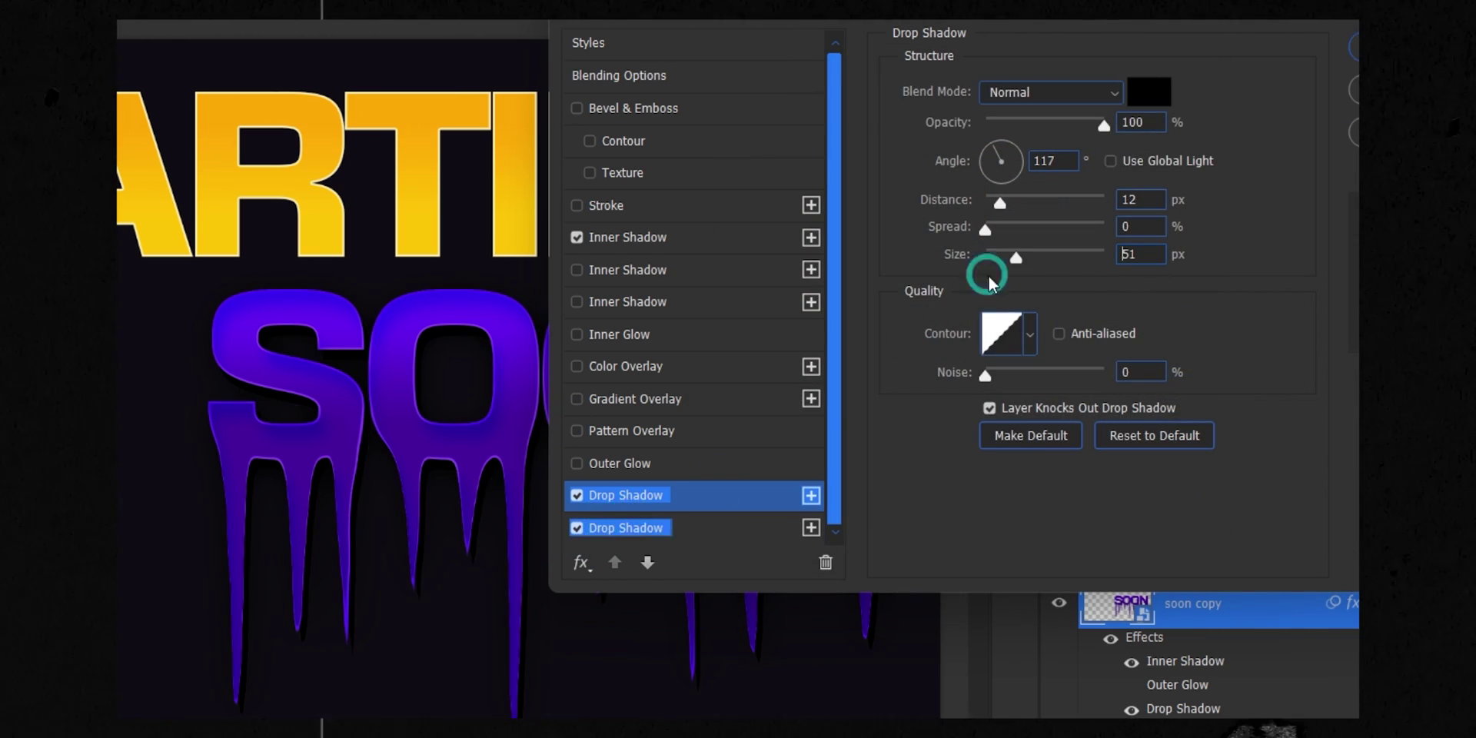
click(1149, 92)
drag(688, 138, 687, 137)
click(1304, 129)
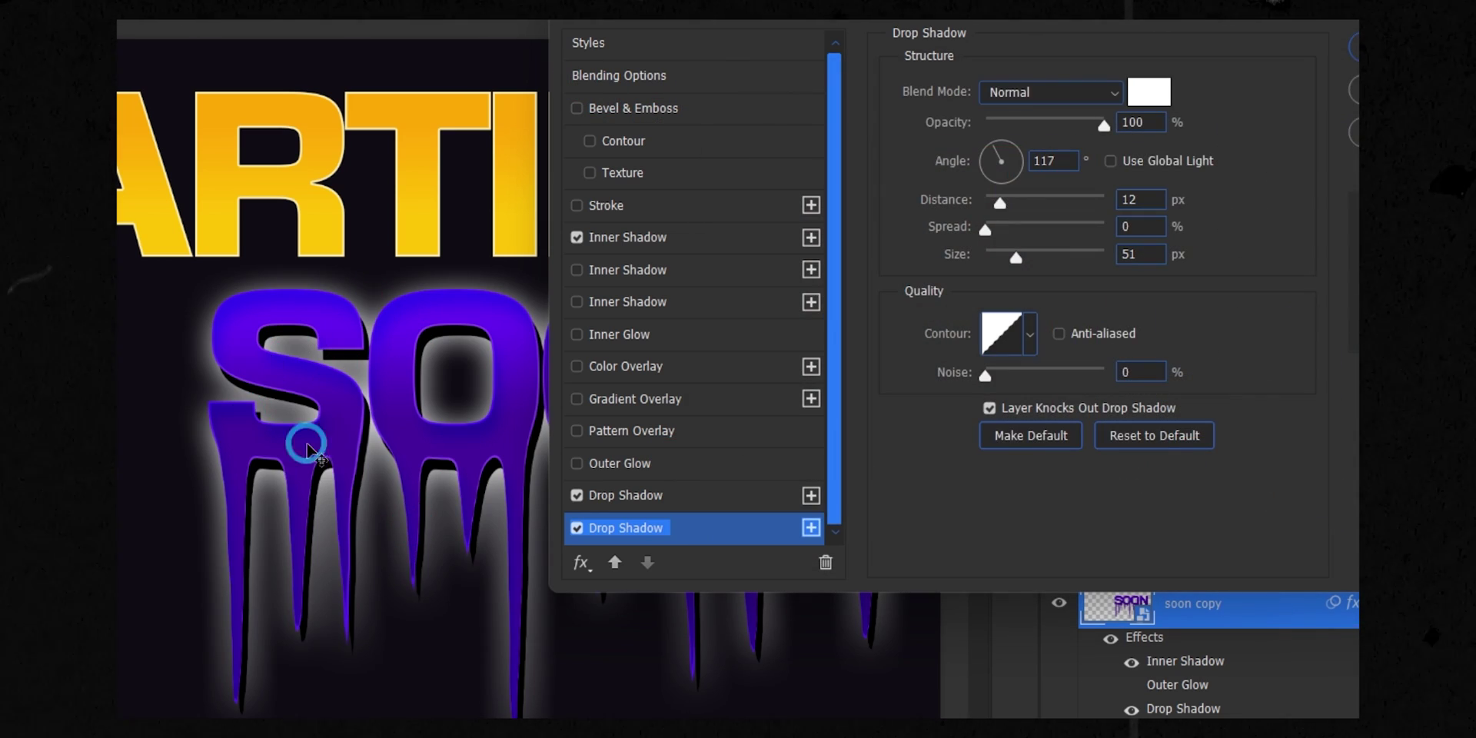
click(639, 500)
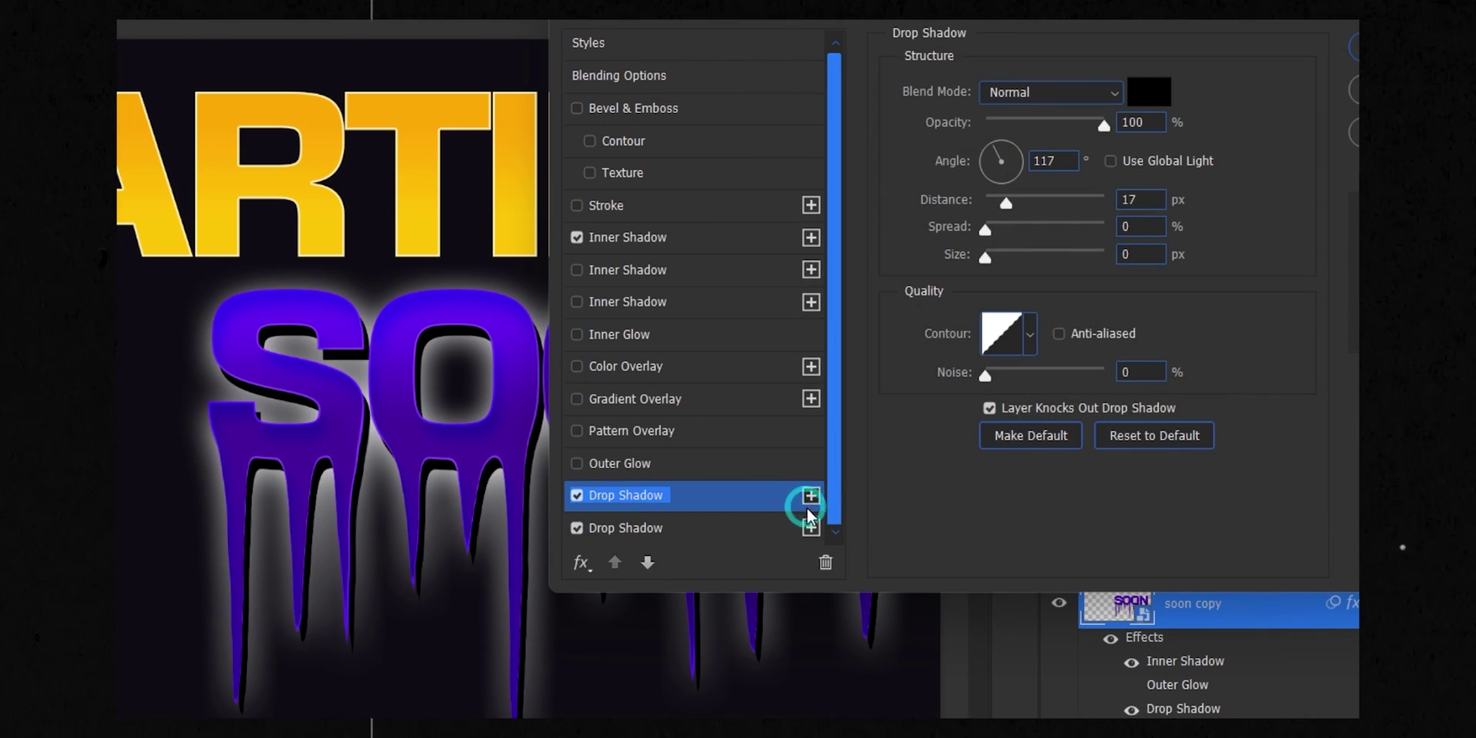
click(741, 534)
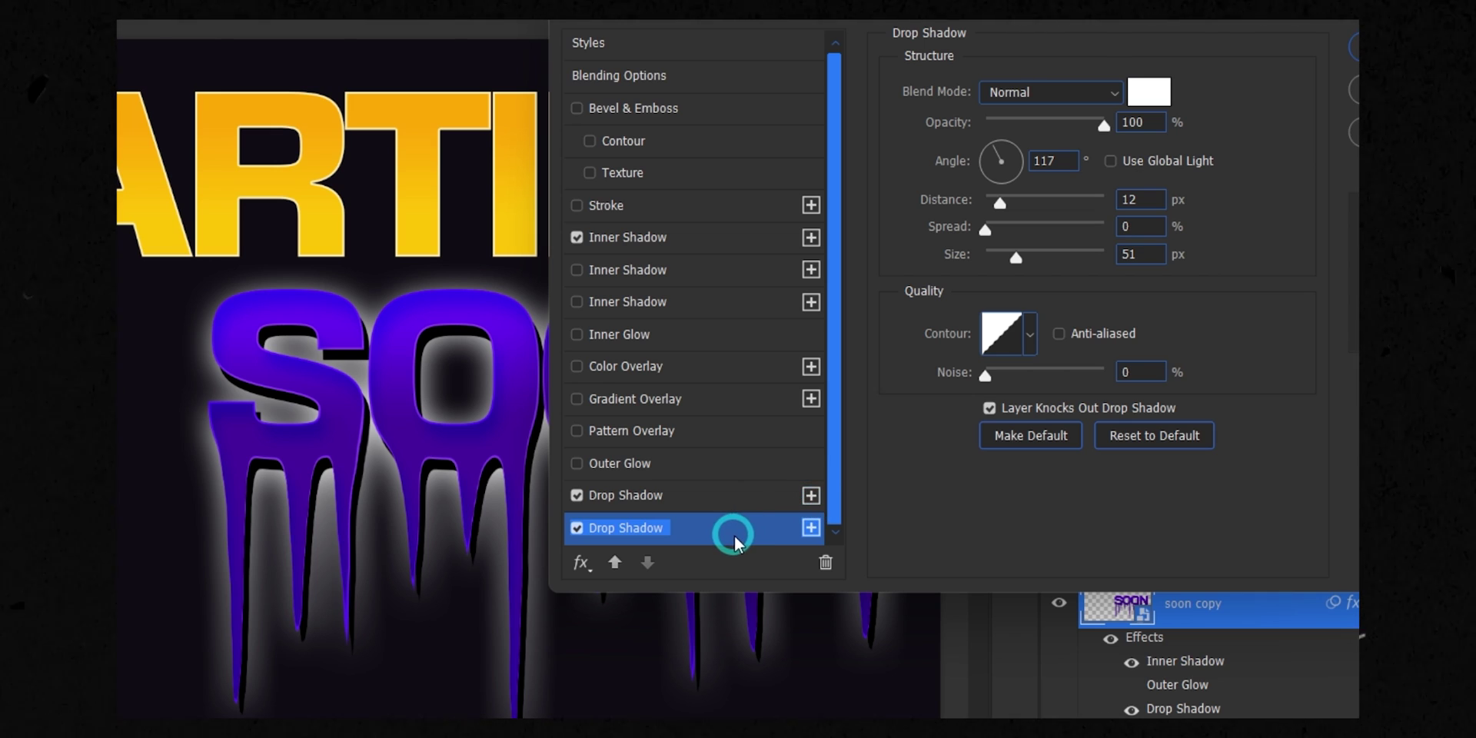
Set the second drop shadow's color to black and apply the layer style
click(1138, 96)
click(553, 675)
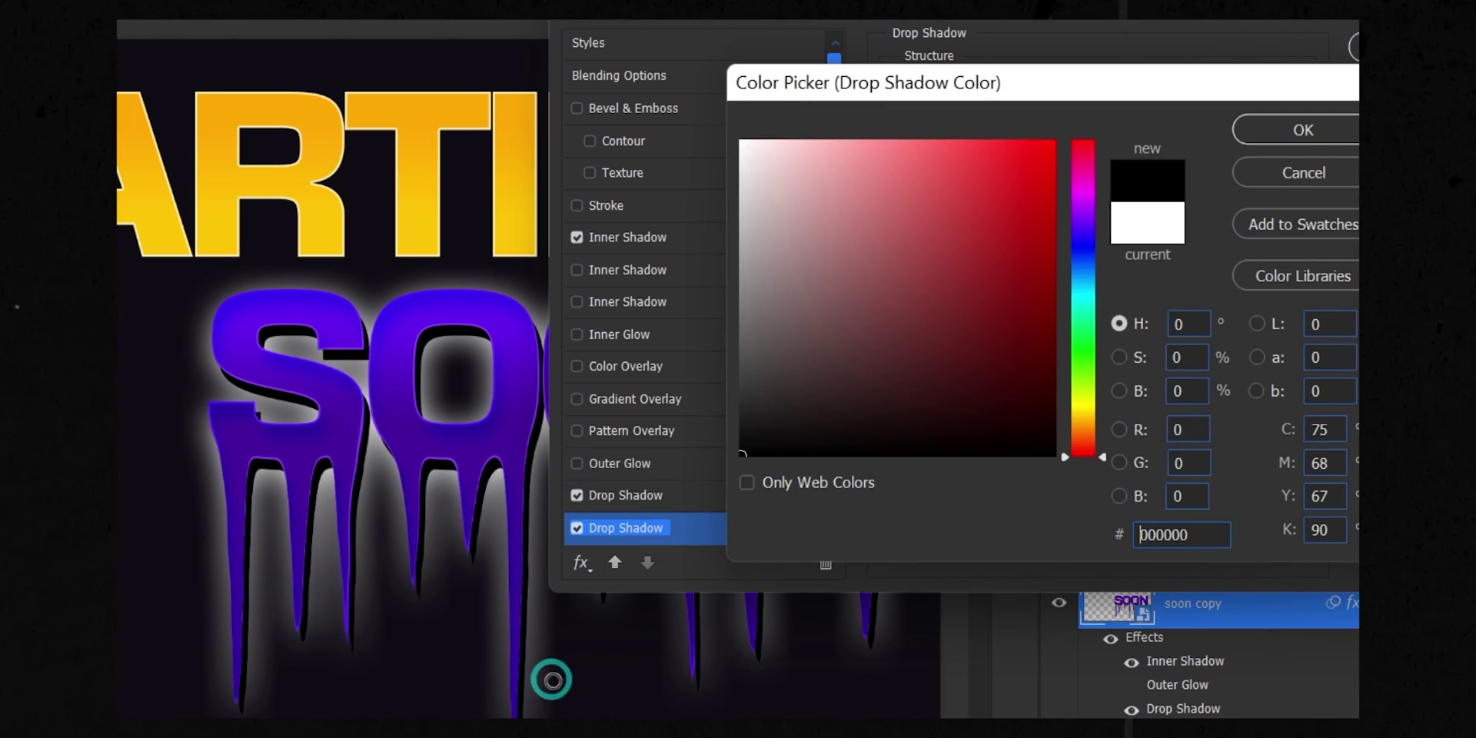
key(Return)
key(Return)
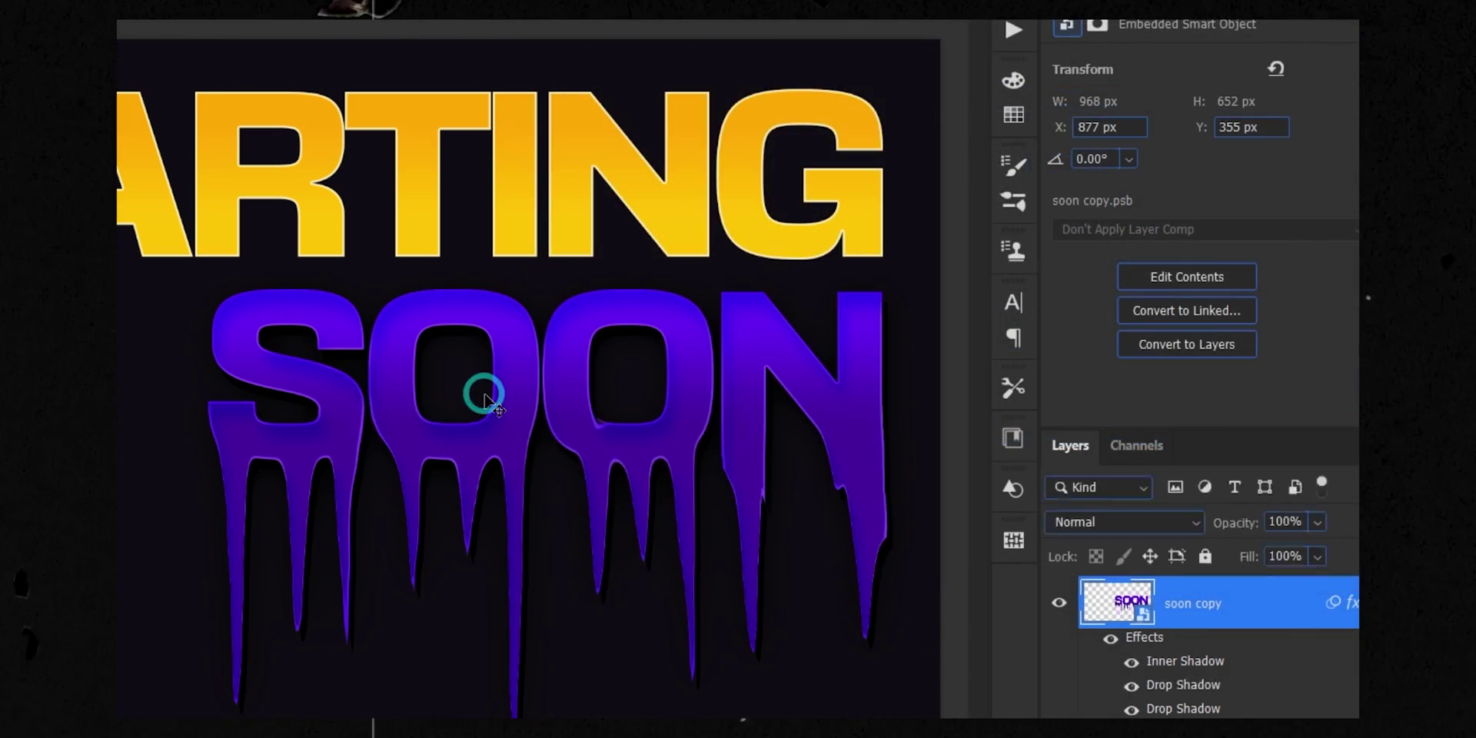
Create a new empty layer directly above the Color Fill 1 background layer
scroll(649, 370, down, 4)
scroll(1176, 574, down, 4)
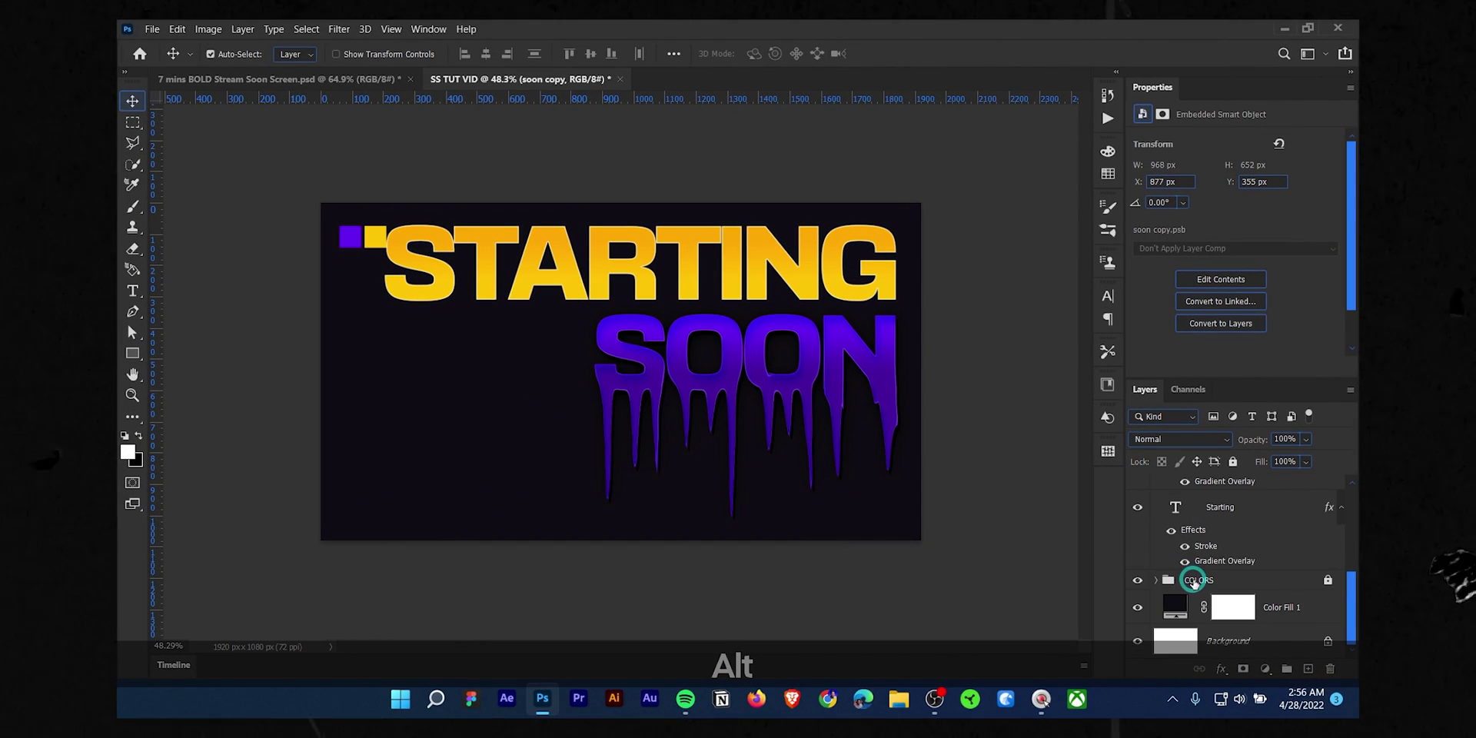
click(1265, 608)
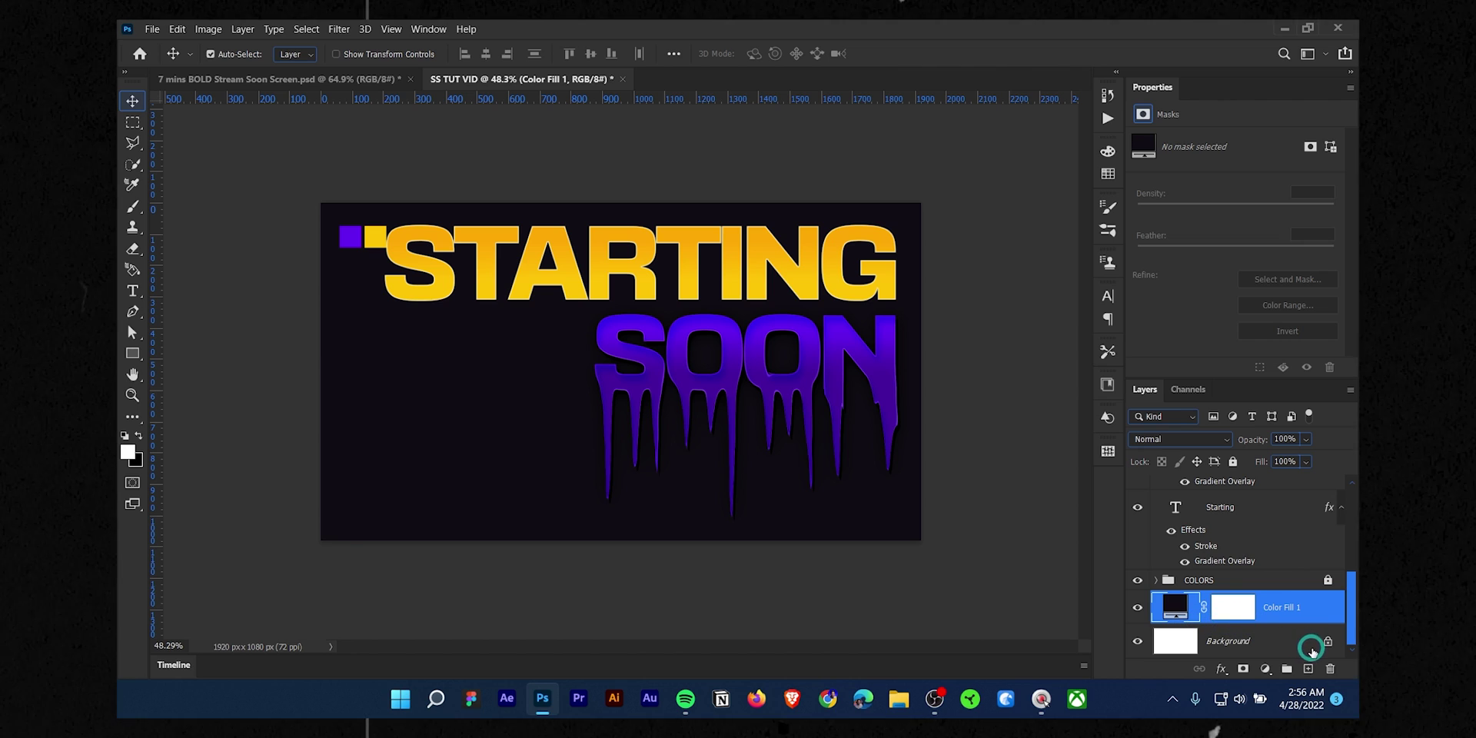
click(1308, 669)
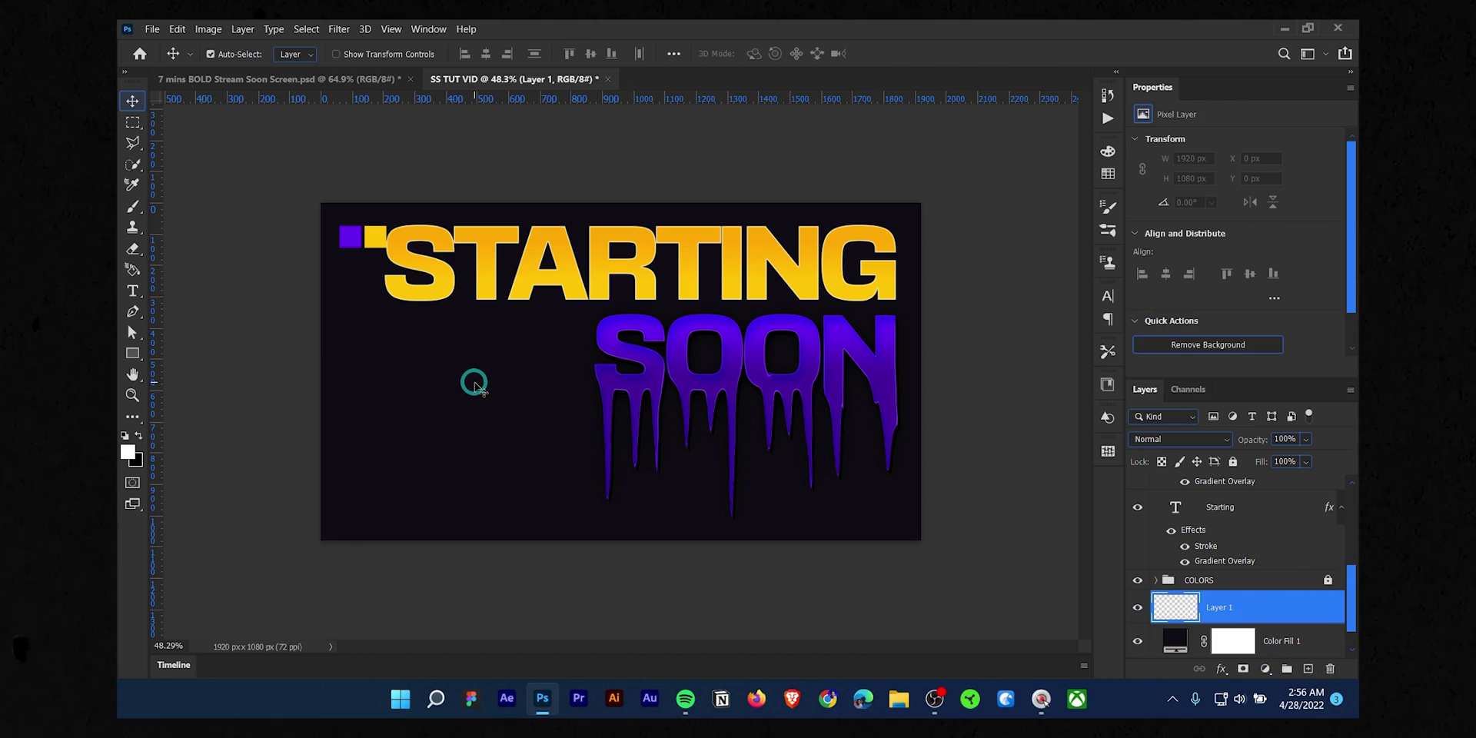
Set up a hard round white brush with 100% hardness and a diameter of about 58 px for painting on Layer 1
key(b)
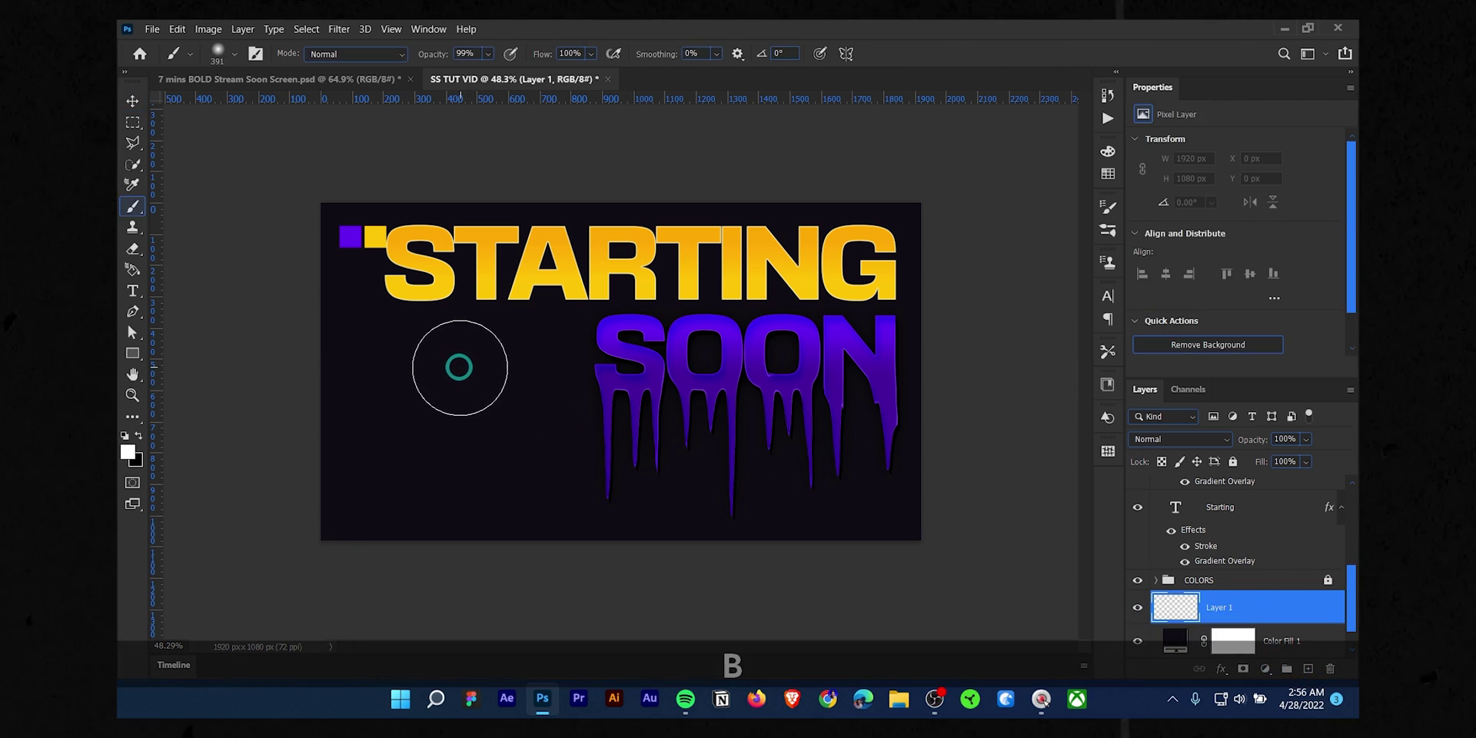
right_click(458, 366)
drag(764, 546, 764, 456)
scroll(586, 446, up, 5)
click(502, 460)
drag(553, 337, 668, 331)
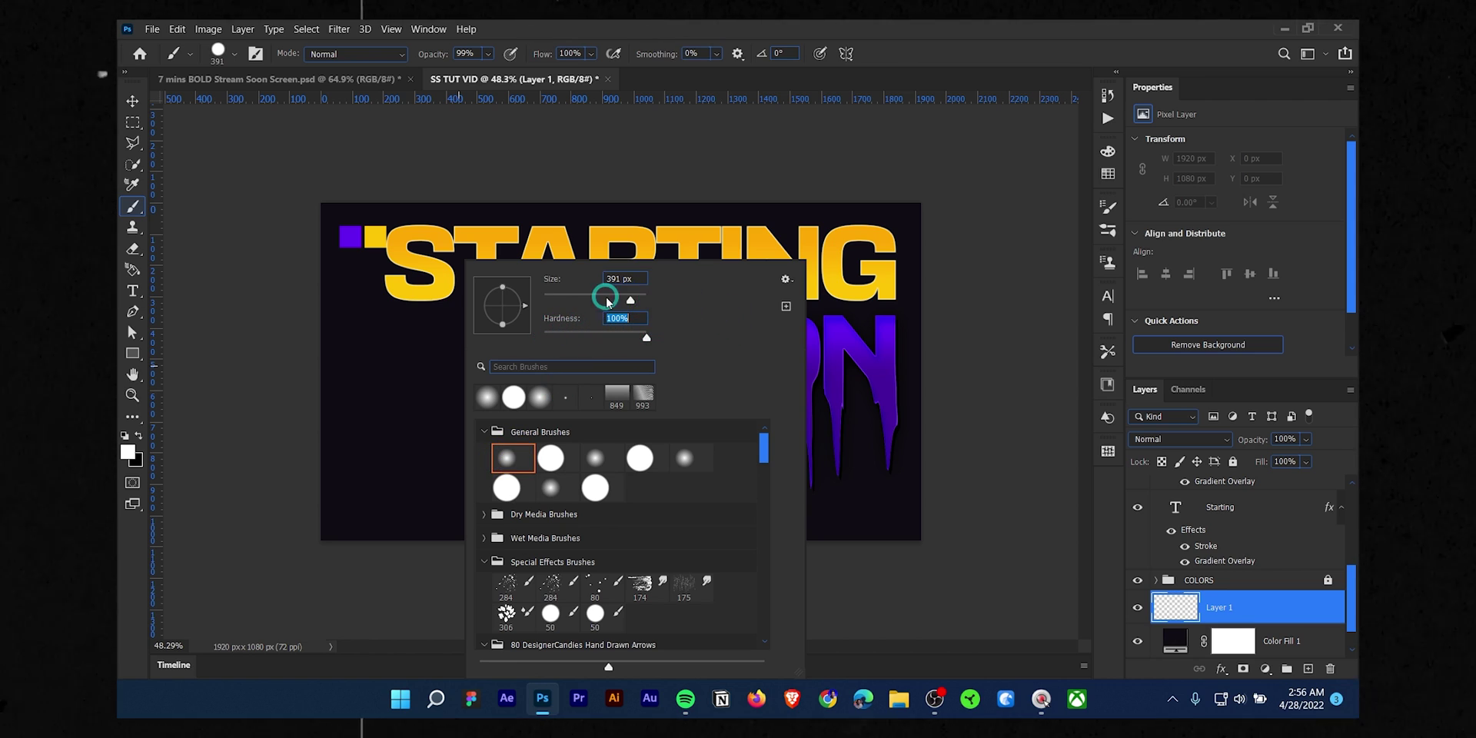
click(561, 298)
click(389, 333)
alt+right_click(389, 333)
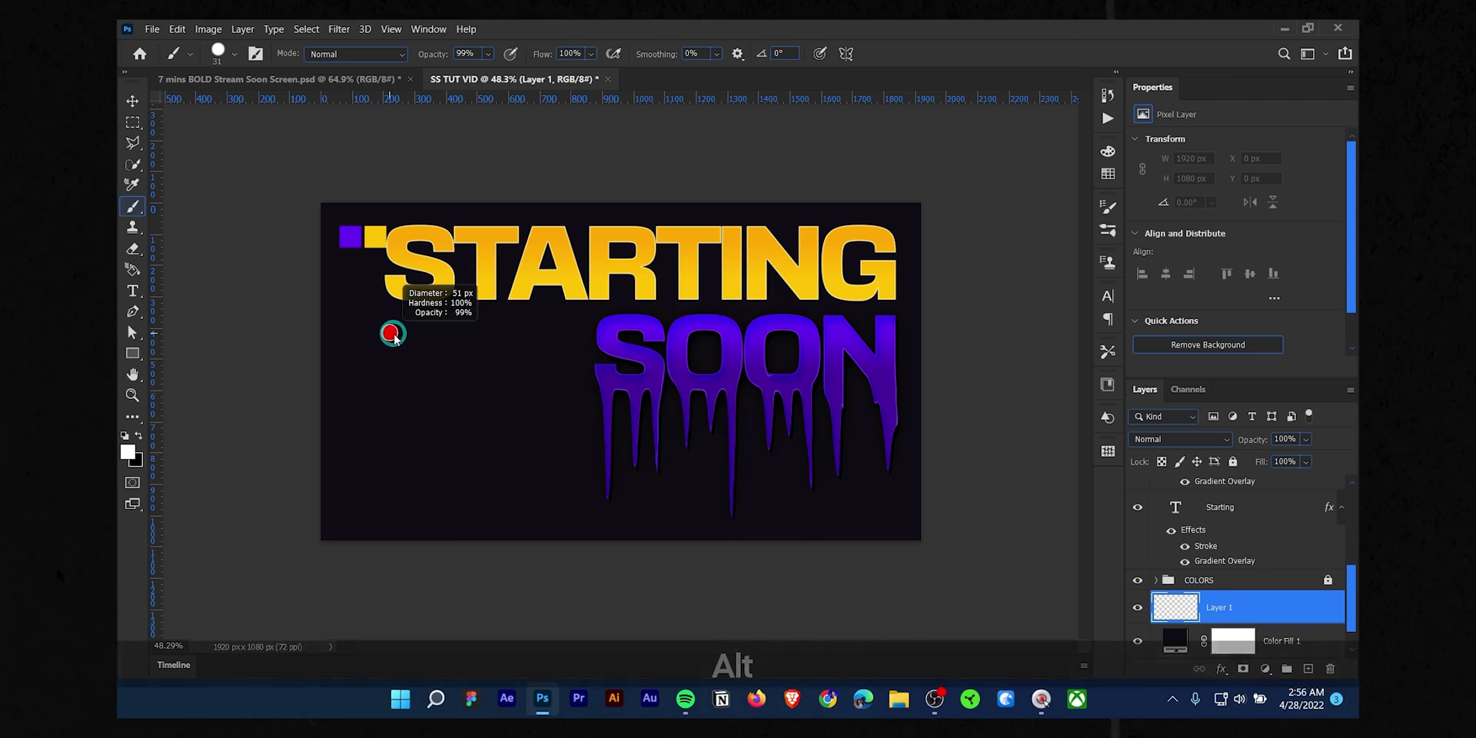
scroll(1211, 564, down, 1)
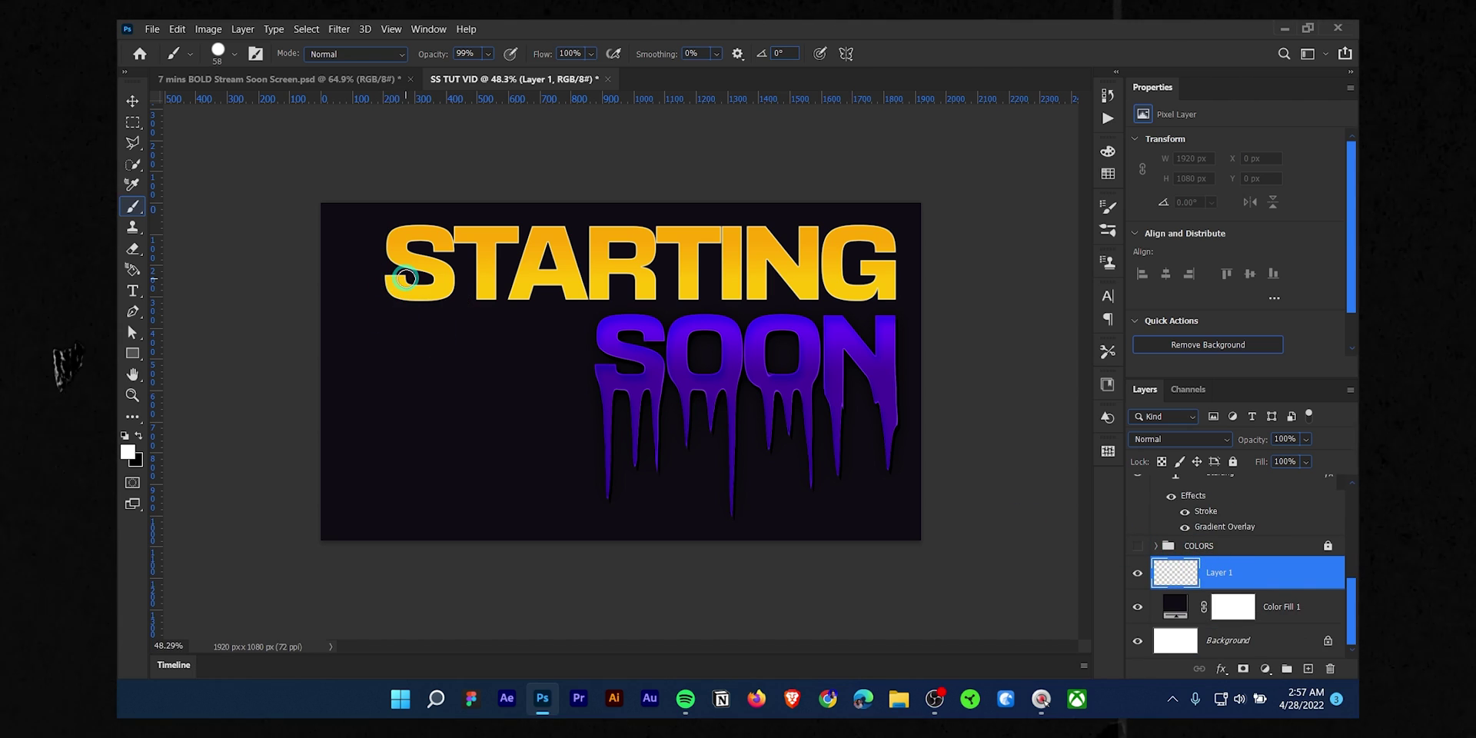
Test zigzag strokes on Layer 1, undo them, and set the brush size to 56 px
mouse_move(310, 275)
mouse_down()
mouse_move(472, 205)
mouse_move(455, 446)
mouse_move(430, 481)
mouse_up()
key(ctrl+z)
right_click(497, 315)
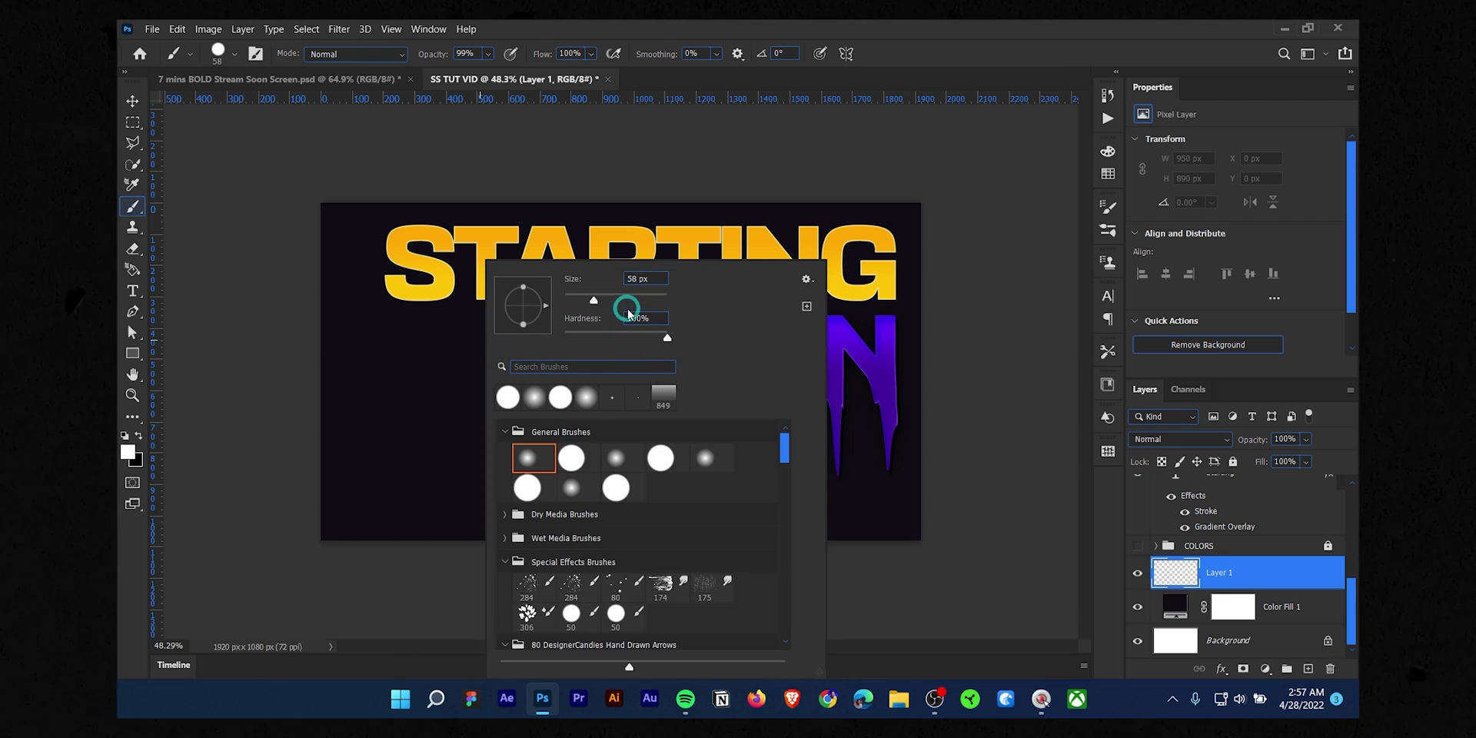
drag(626, 303, 590, 300)
click(320, 298)
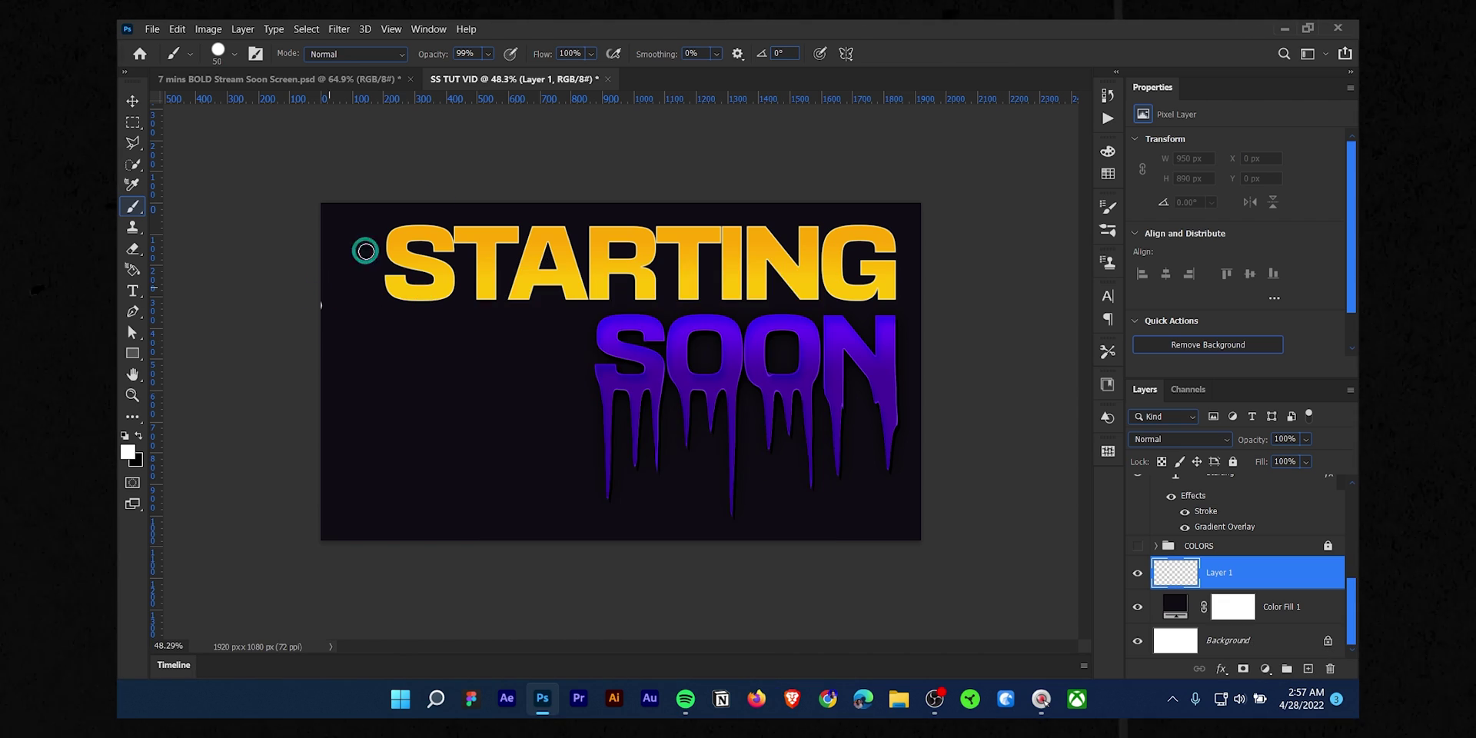
mouse_move(320, 298)
mouse_down()
mouse_move(455, 379)
mouse_move(443, 500)
mouse_up()
key(ctrl+z)
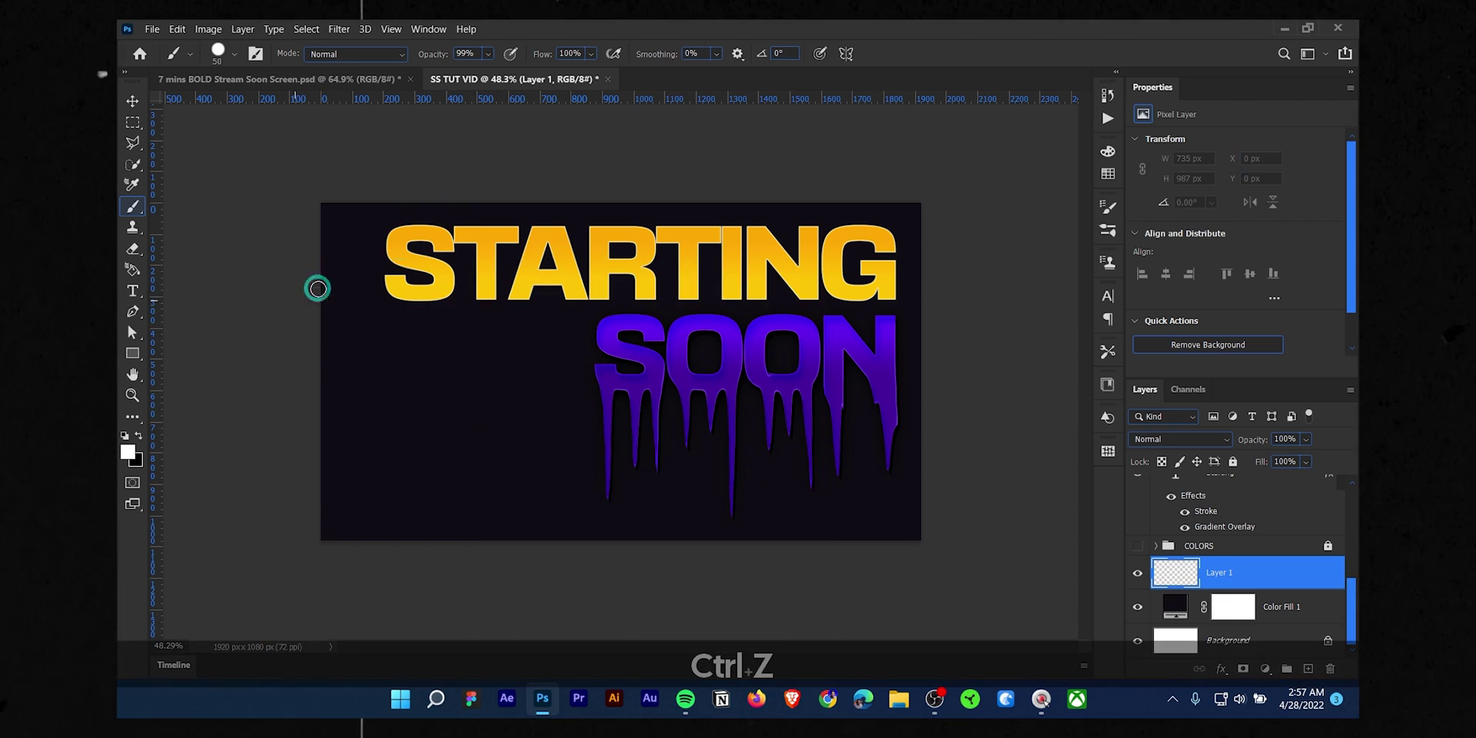
Paint loose white diagonal zigzags across Layer 1, undoing and redrawing the stroke that starts in the canvas's lower-left corner
drag(311, 291, 215, 600)
mouse_move(473, 539)
mouse_down()
mouse_move(738, 366)
mouse_move(848, 353)
mouse_move(1075, 267)
mouse_move(778, 321)
mouse_move(799, 195)
mouse_move(937, 183)
mouse_move(943, 313)
mouse_move(807, 516)
mouse_move(710, 540)
mouse_move(987, 512)
mouse_up()
drag(367, 538, 604, 413)
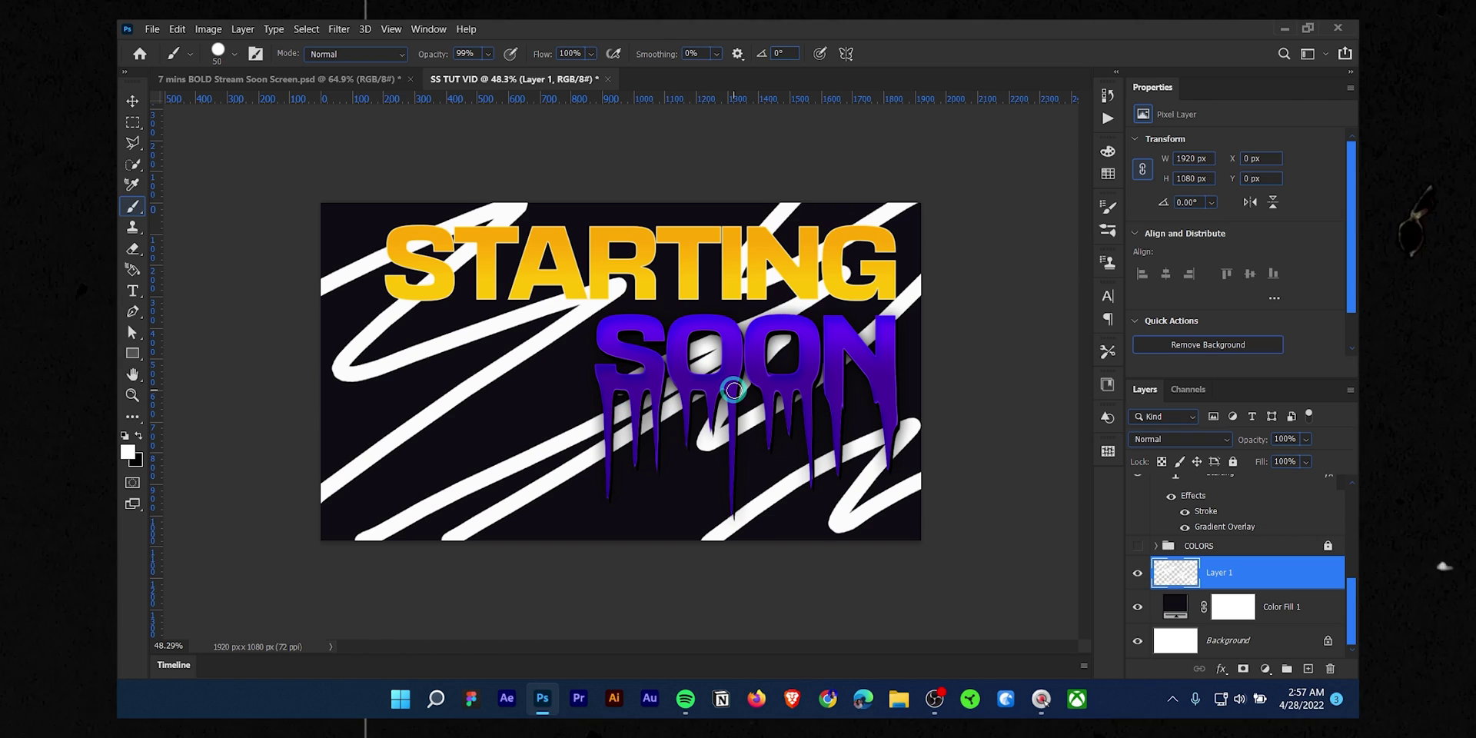
key(ctrl+z)
drag(344, 541, 604, 362)
key(ctrl+z)
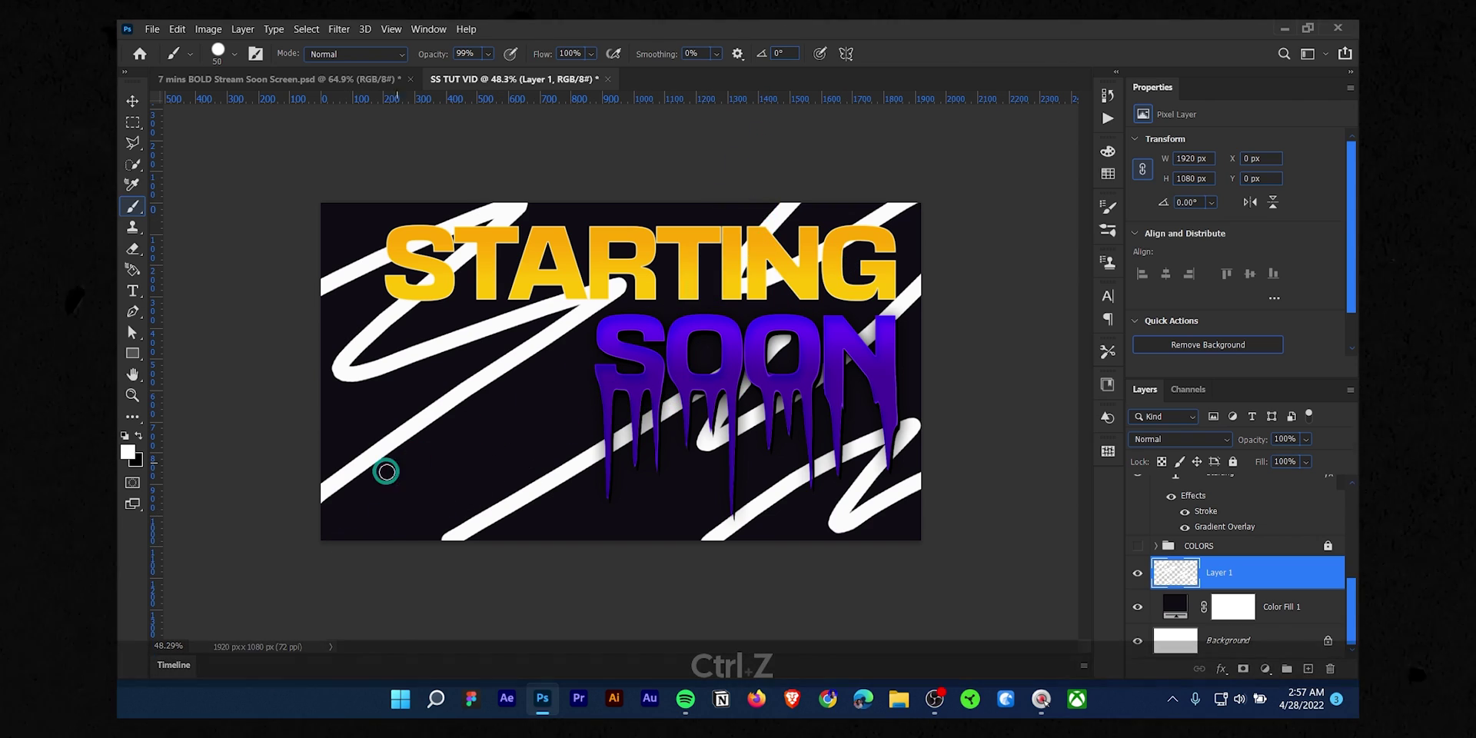
drag(300, 547, 345, 599)
key(ctrl+z)
drag(330, 547, 626, 379)
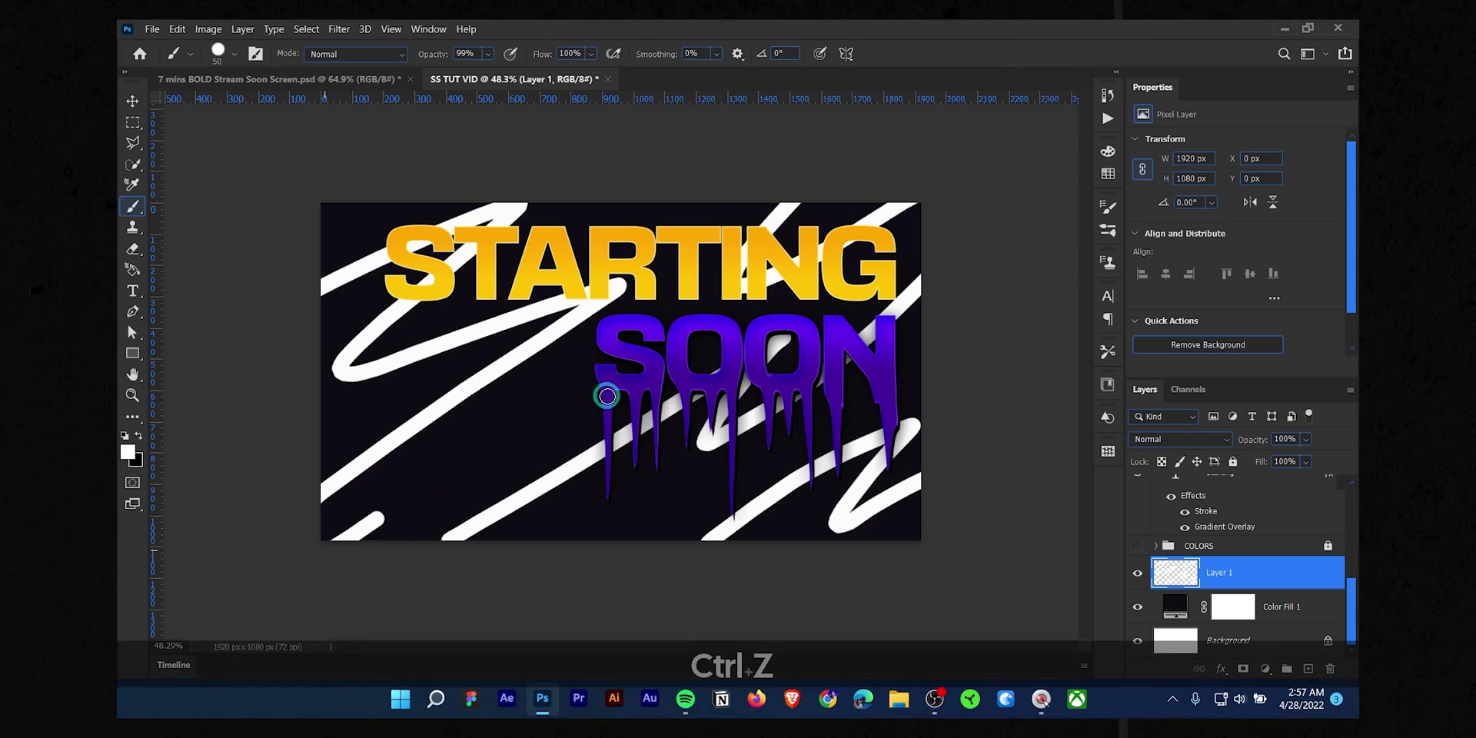
key(ctrl+z)
mouse_move(332, 542)
mouse_down()
mouse_move(514, 431)
mouse_move(399, 574)
mouse_up()
Distort the white zigzags on Layer 1 into wavy, uneven lines with Liquify's Twirl tool and apply the filter
click(339, 29)
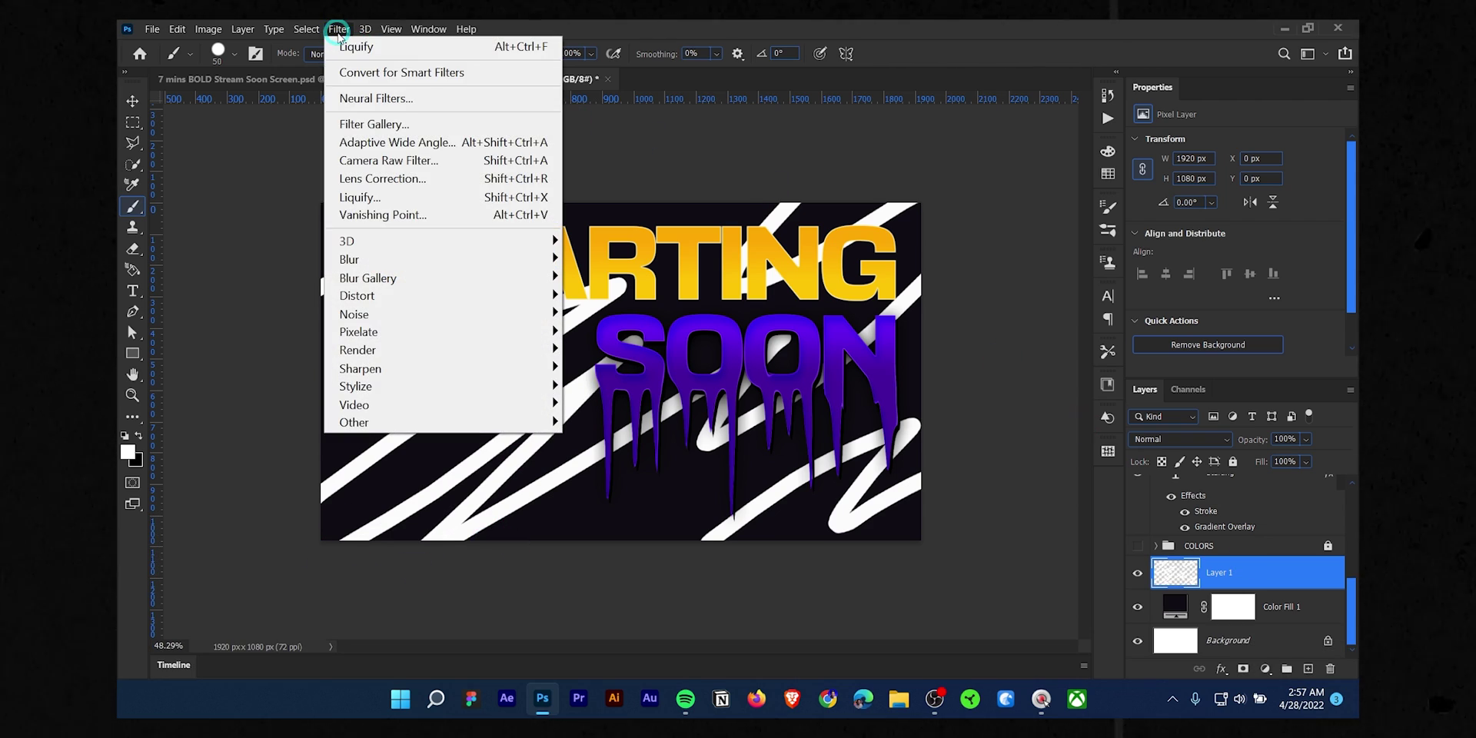
click(376, 197)
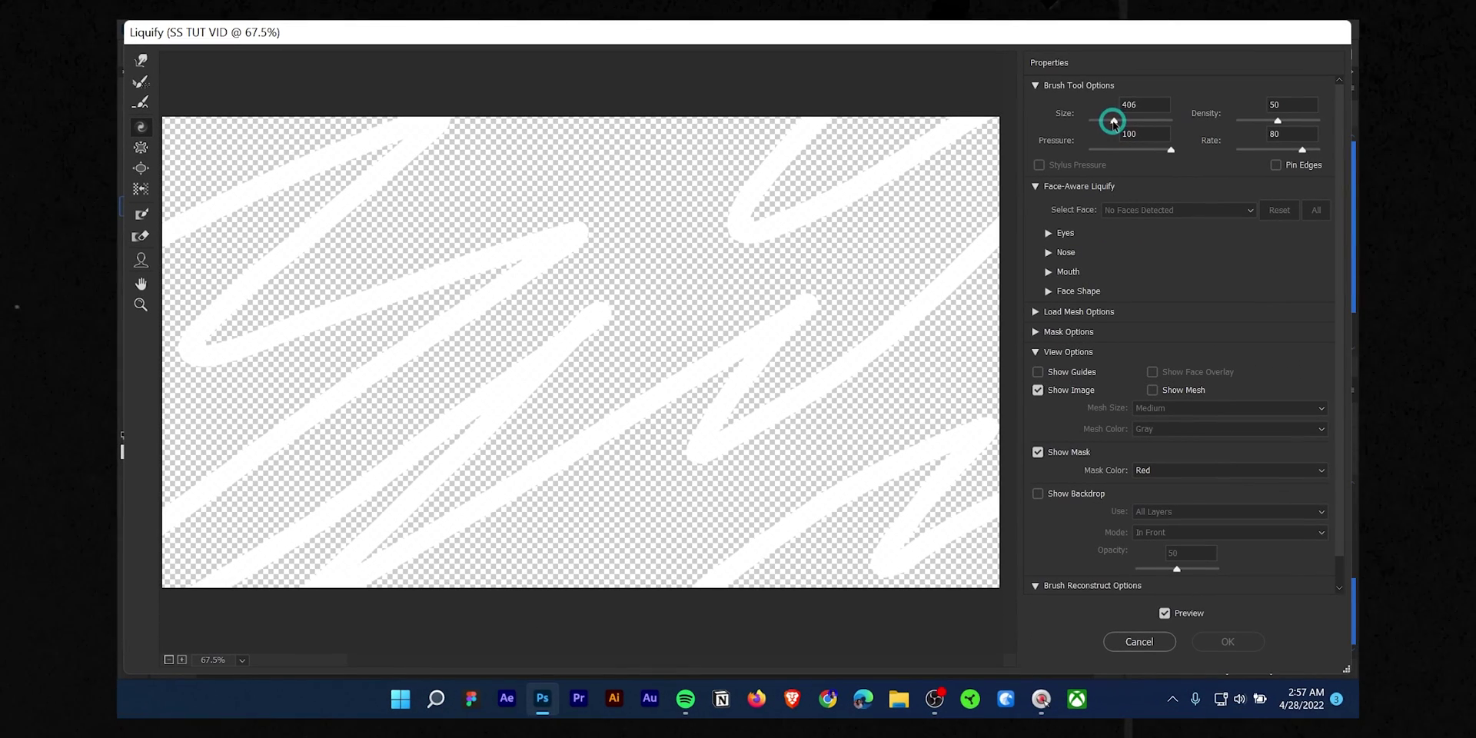
drag(1114, 121, 1112, 121)
mouse_move(259, 227)
mouse_down()
mouse_move(316, 233)
mouse_move(281, 231)
mouse_move(419, 157)
mouse_move(316, 190)
mouse_move(470, 276)
mouse_move(311, 395)
mouse_move(407, 482)
mouse_move(846, 201)
mouse_move(949, 164)
mouse_move(906, 123)
mouse_move(865, 199)
mouse_move(834, 395)
mouse_move(837, 563)
mouse_move(938, 409)
mouse_move(953, 541)
mouse_up()
mouse_move(551, 395)
mouse_down()
mouse_move(524, 396)
mouse_move(488, 312)
mouse_move(357, 238)
mouse_up()
click(1231, 639)
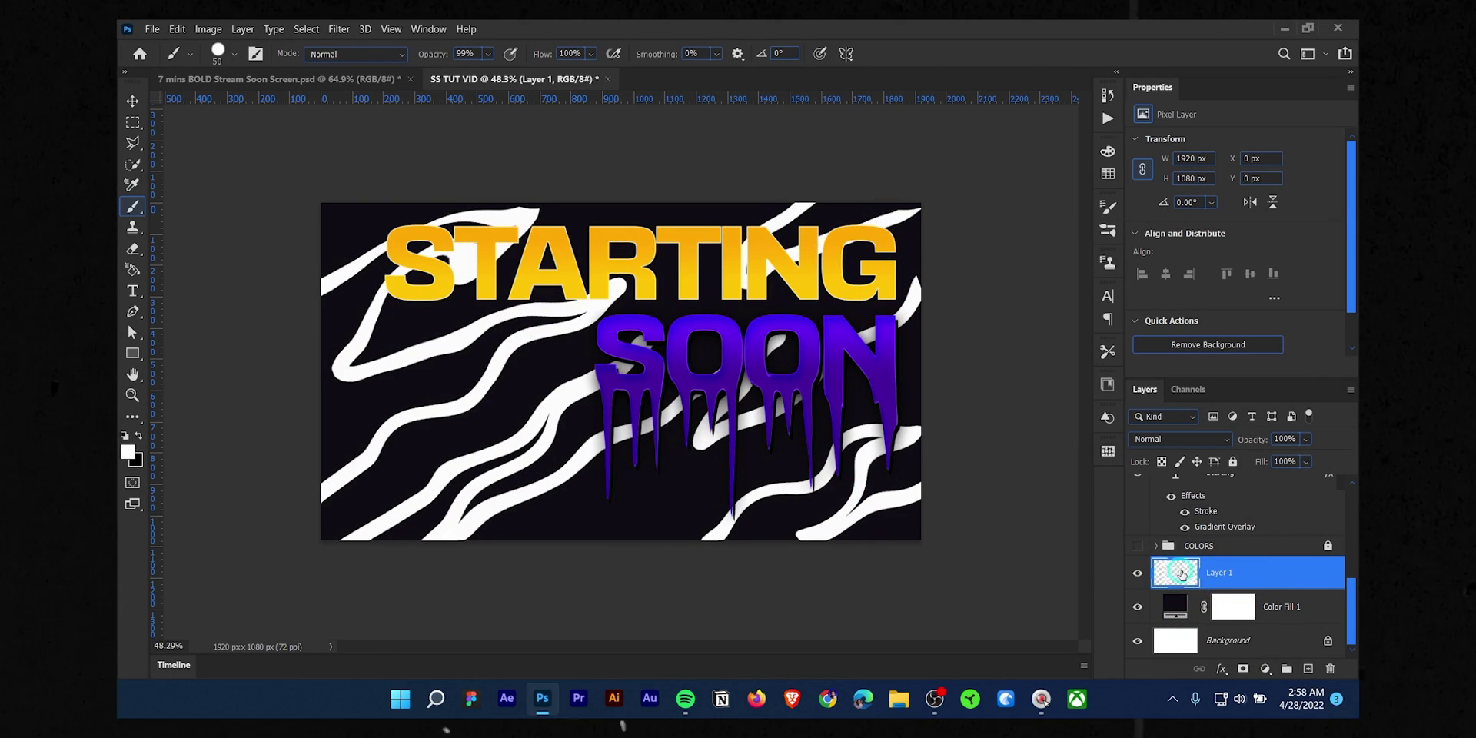
Compare the Overlay and Soft Light blend modes on Layer 1 and set the layer to Overlay
click(1173, 440)
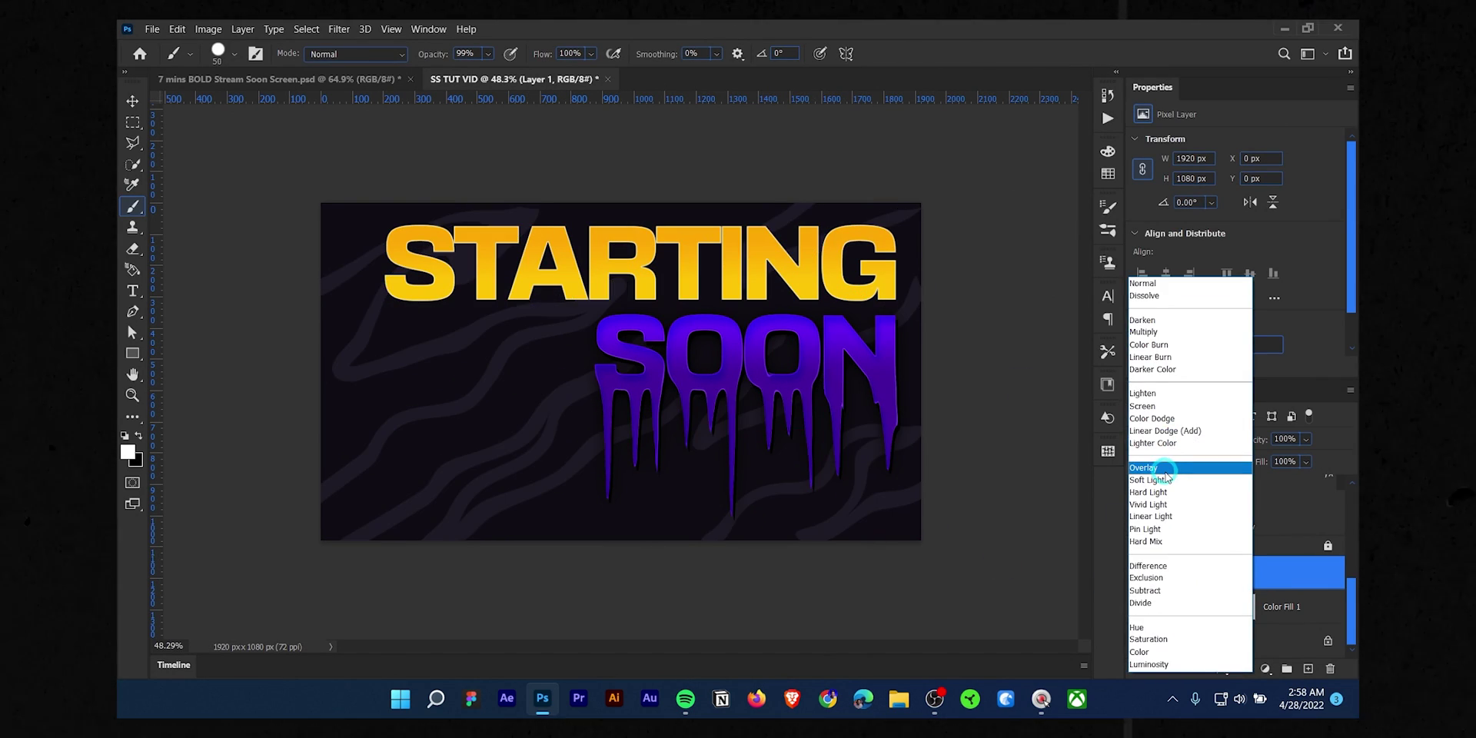
click(1165, 470)
click(1181, 439)
click(1175, 484)
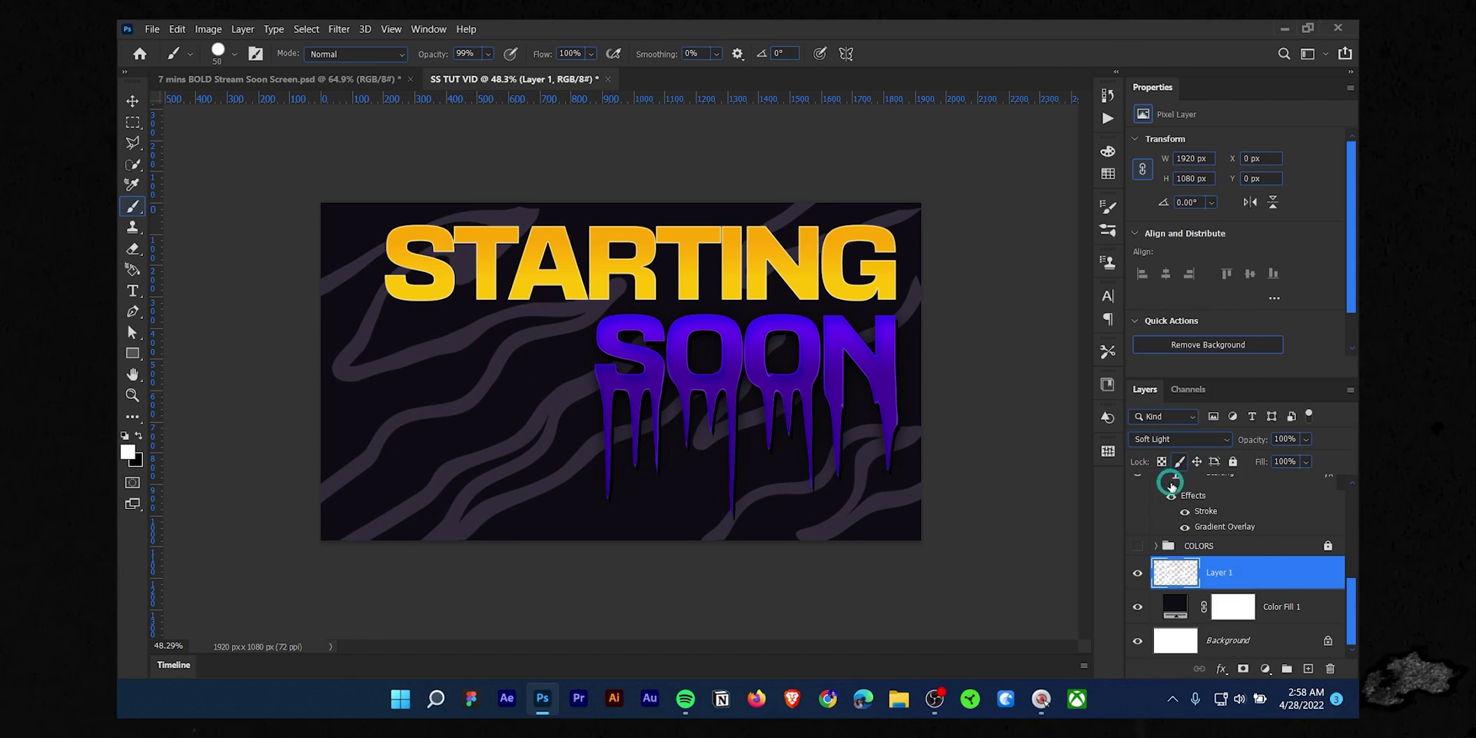
click(1180, 439)
click(1154, 470)
Change the Color Fill 1 background to a more neutral near-black color
double_click(1247, 621)
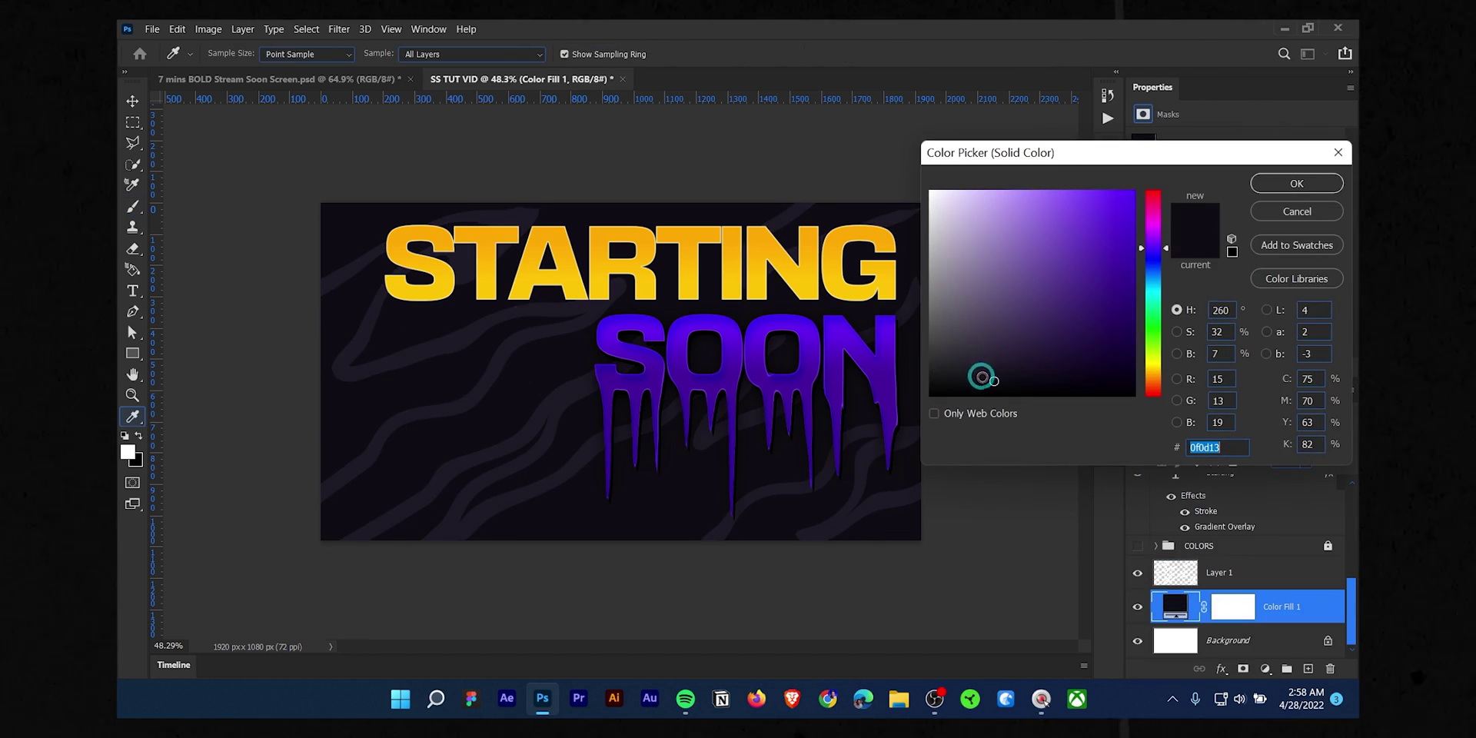
click(1297, 183)
key(b)
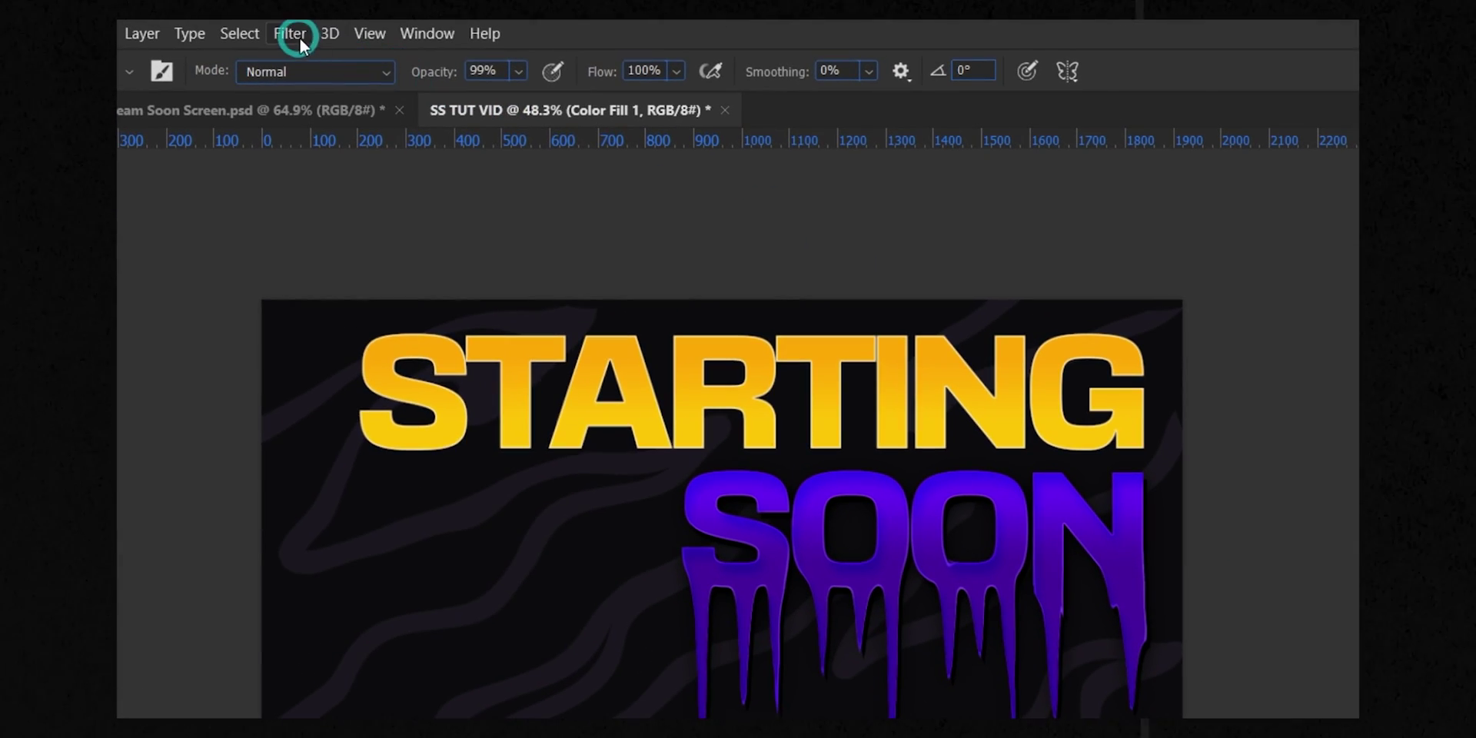
Convert Color Fill 1 to a smart object and add 4.87% uniform, monochromatic noise to it
click(299, 34)
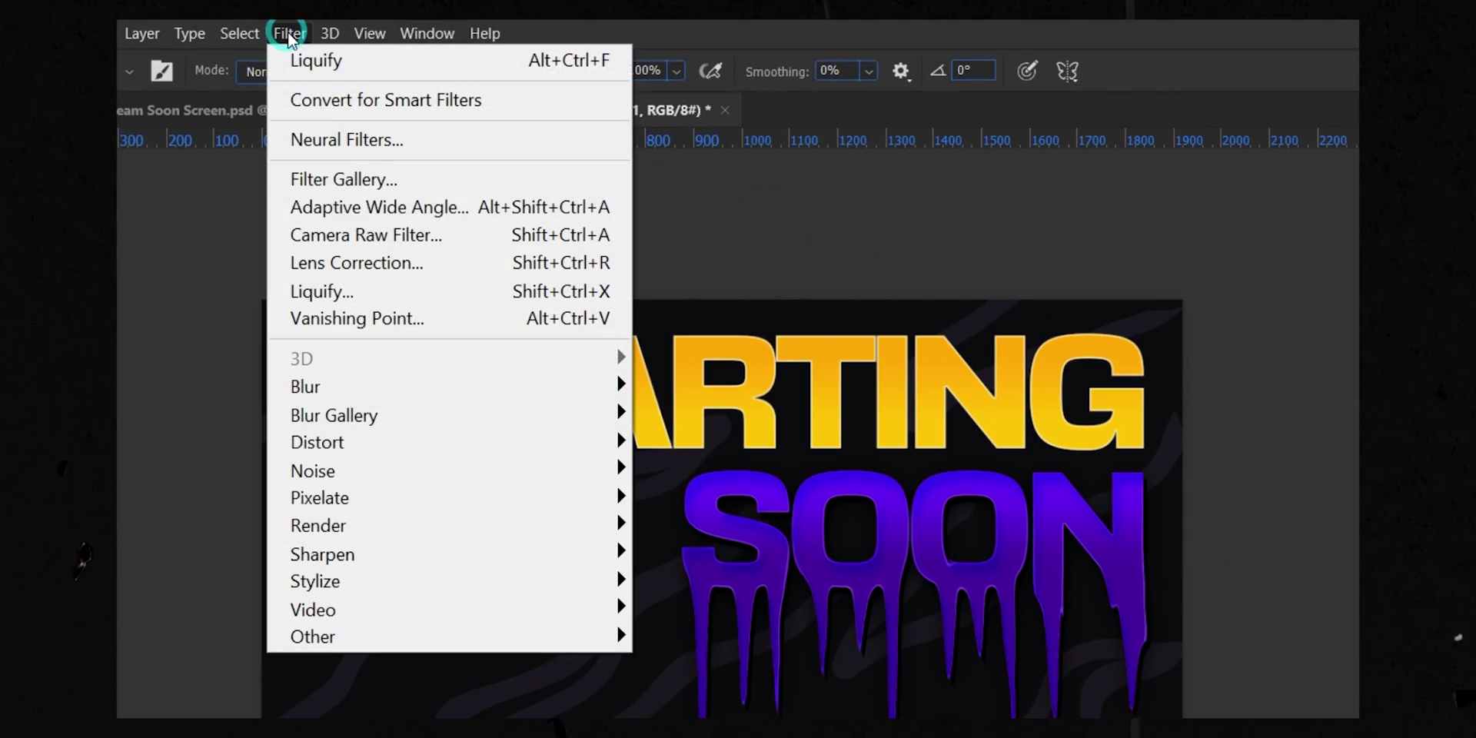
mouse_move(435, 467)
click(578, 470)
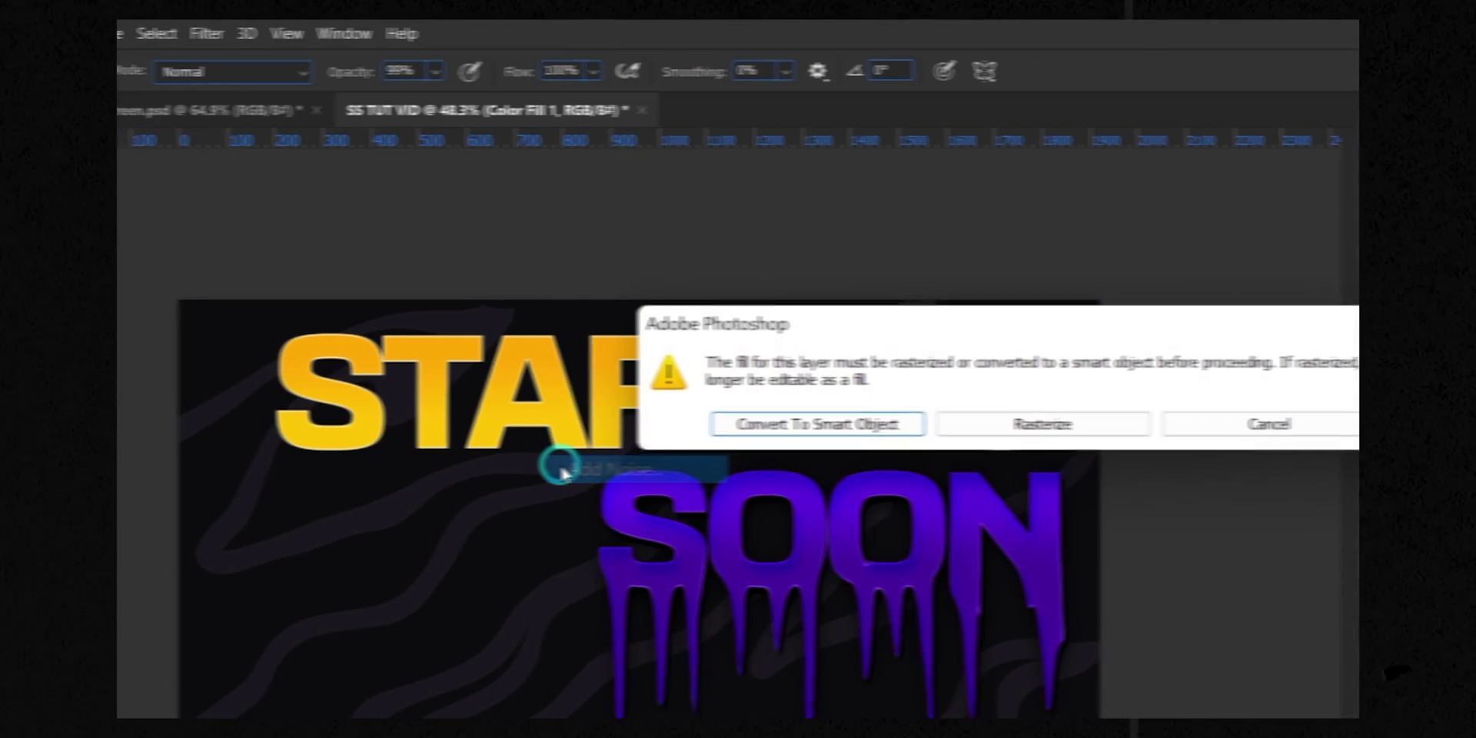
click(527, 422)
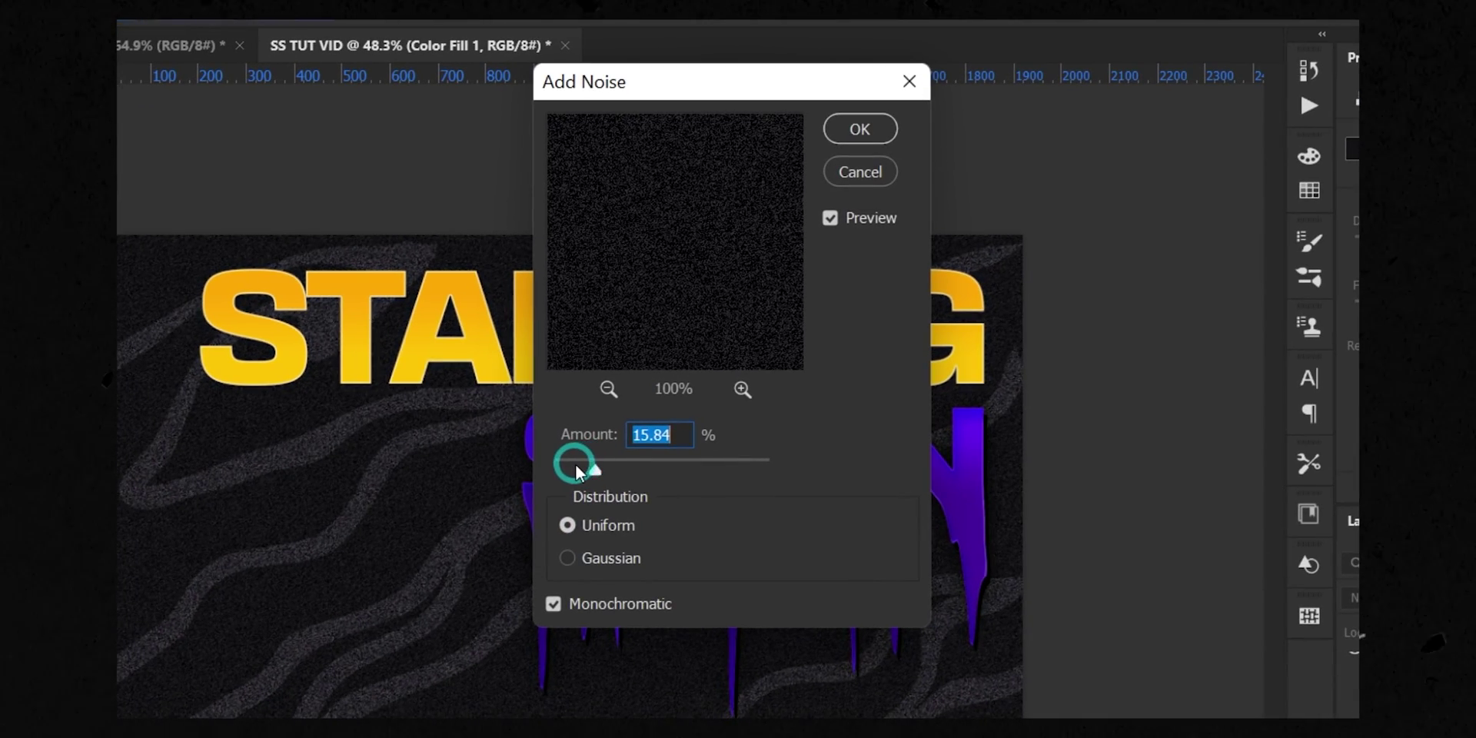
drag(457, 534, 438, 533)
drag(578, 471, 571, 471)
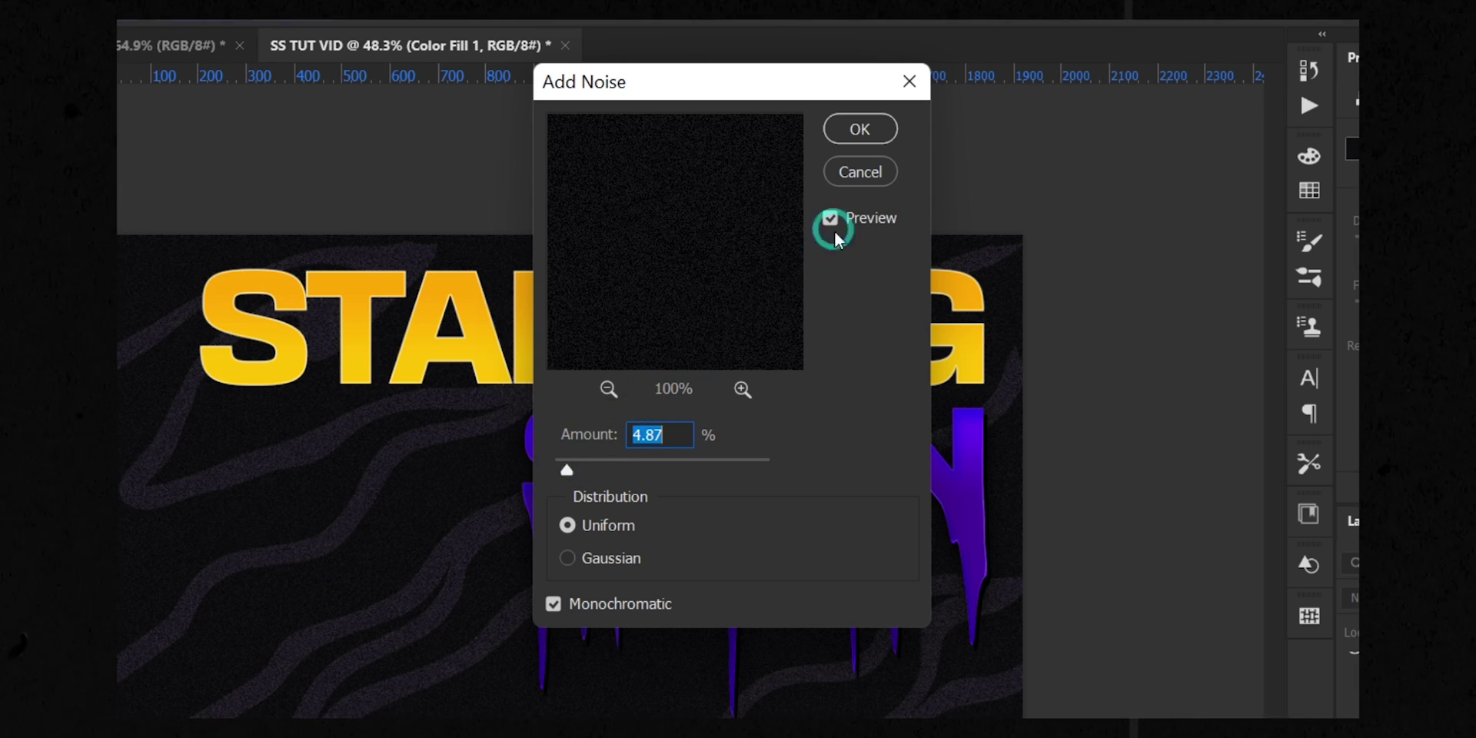
click(860, 129)
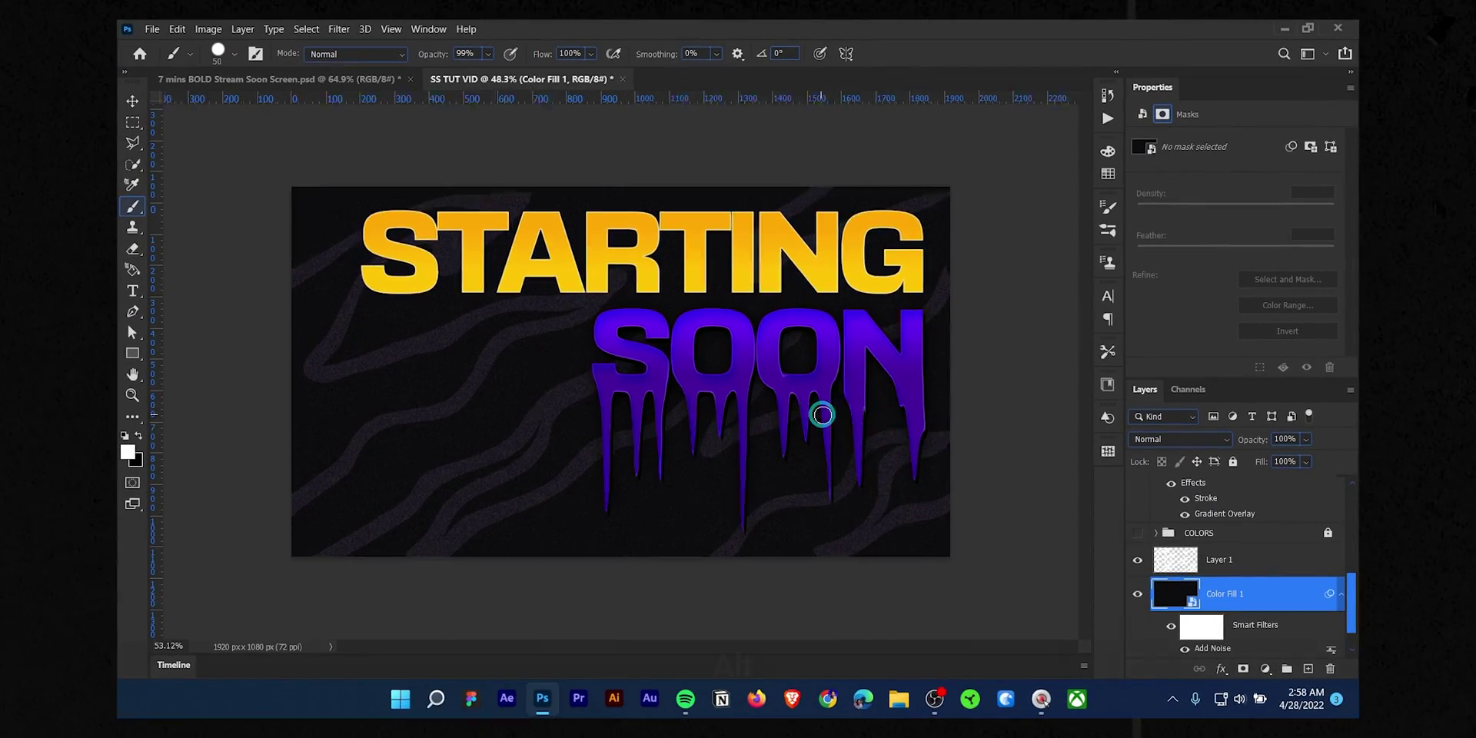
Place the PngItem_4553161 character in the canvas's lower-left area, scaled to about 998 × 1110 px, and commit the transform
scroll(835, 439, up, 5)
scroll(704, 499, down, 2)
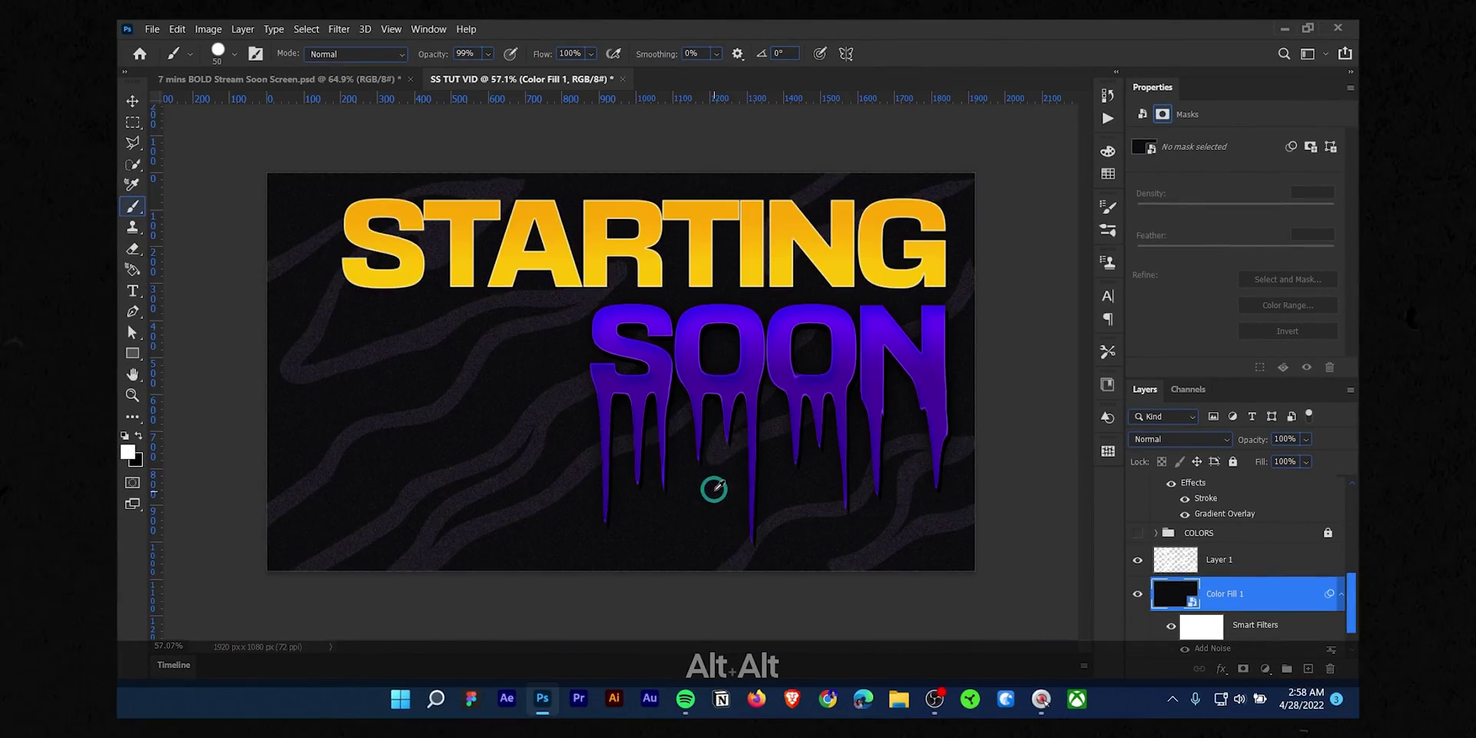
scroll(678, 361, up, 1)
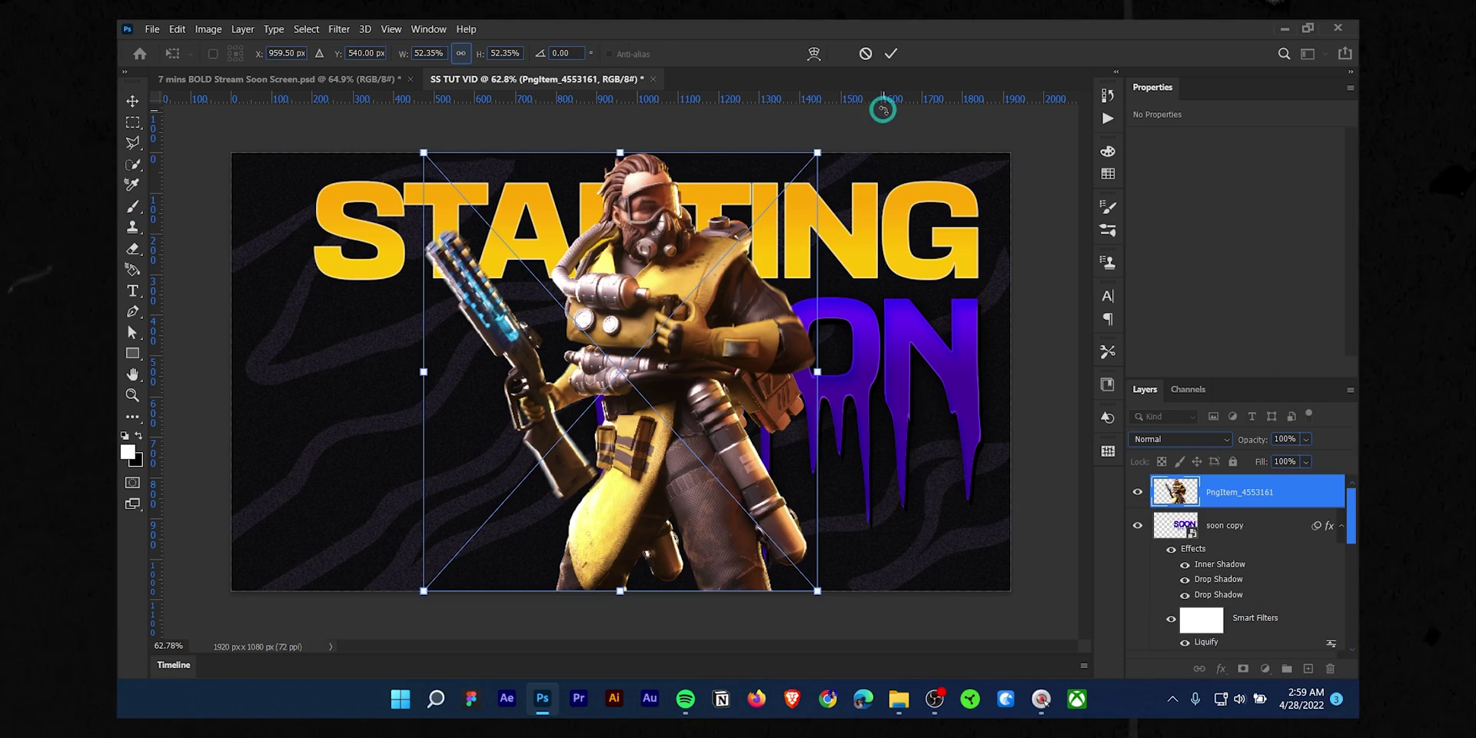
drag(676, 310, 447, 315)
drag(586, 377, 605, 376)
drag(579, 347, 561, 411)
drag(474, 382, 550, 386)
drag(563, 201, 588, 194)
mouse_move(566, 237)
mouse_down()
mouse_move(572, 263)
mouse_move(586, 251)
mouse_up()
click(890, 53)
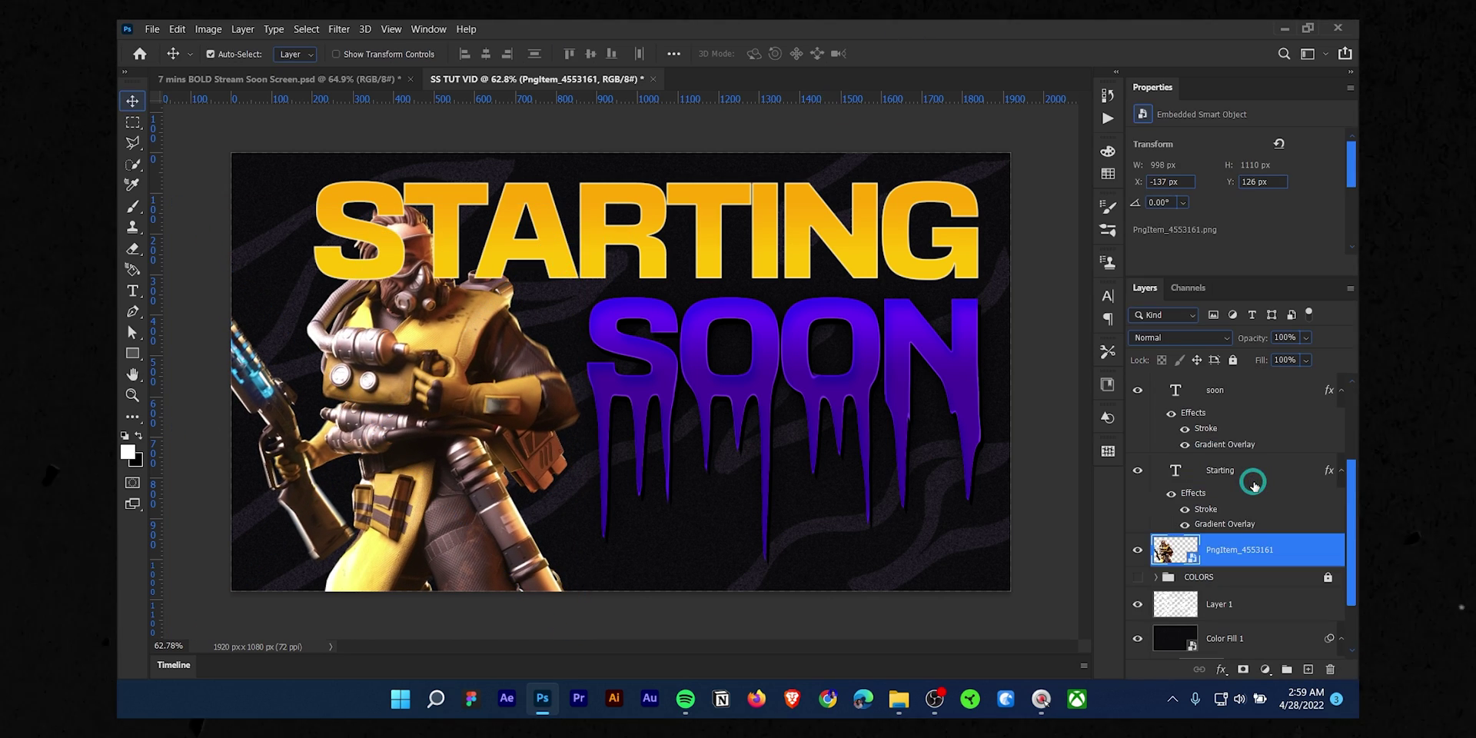
Duplicate the Starting text layer and move the copy beneath the PngItem_4553161 character layer
click(1254, 483)
key(ctrl+j)
scroll(1261, 485, up, 2)
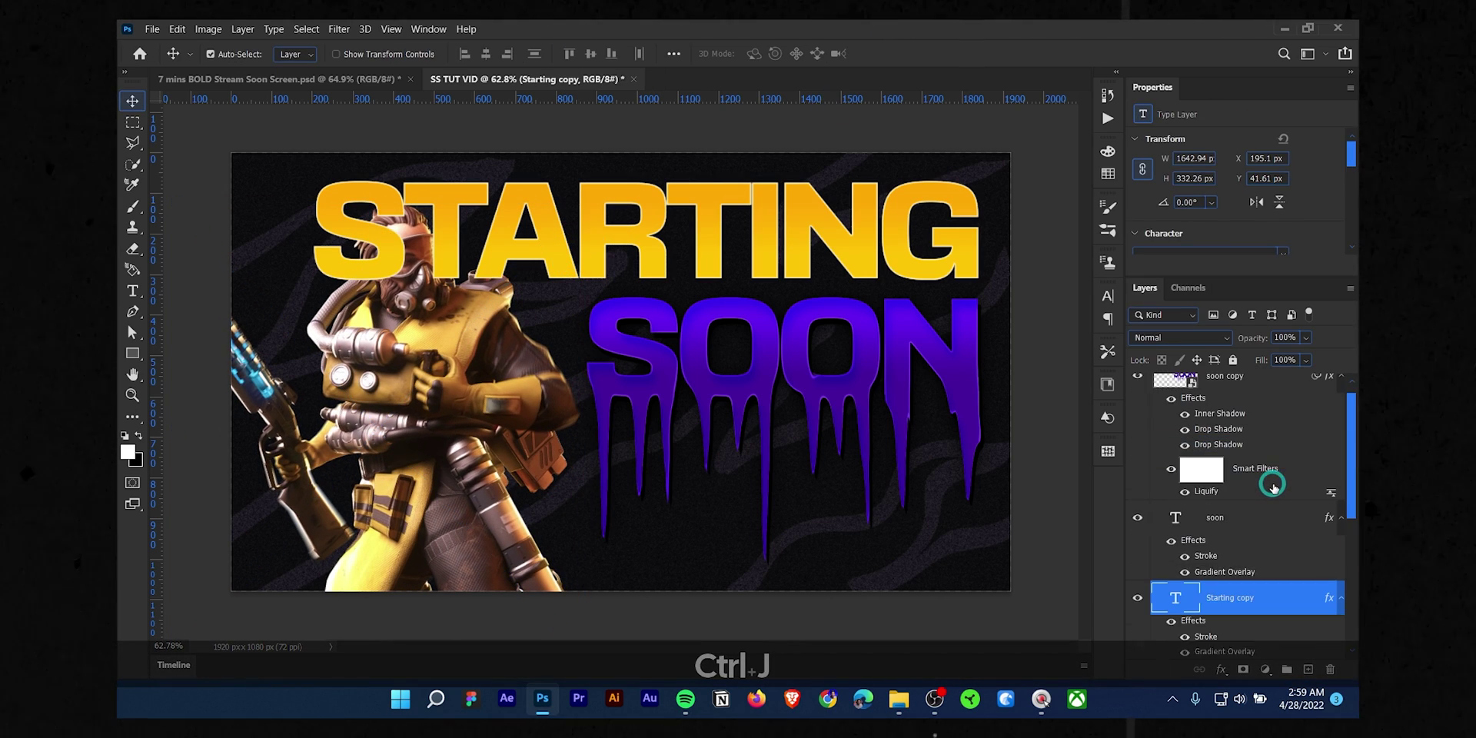
scroll(1265, 559, down, 2)
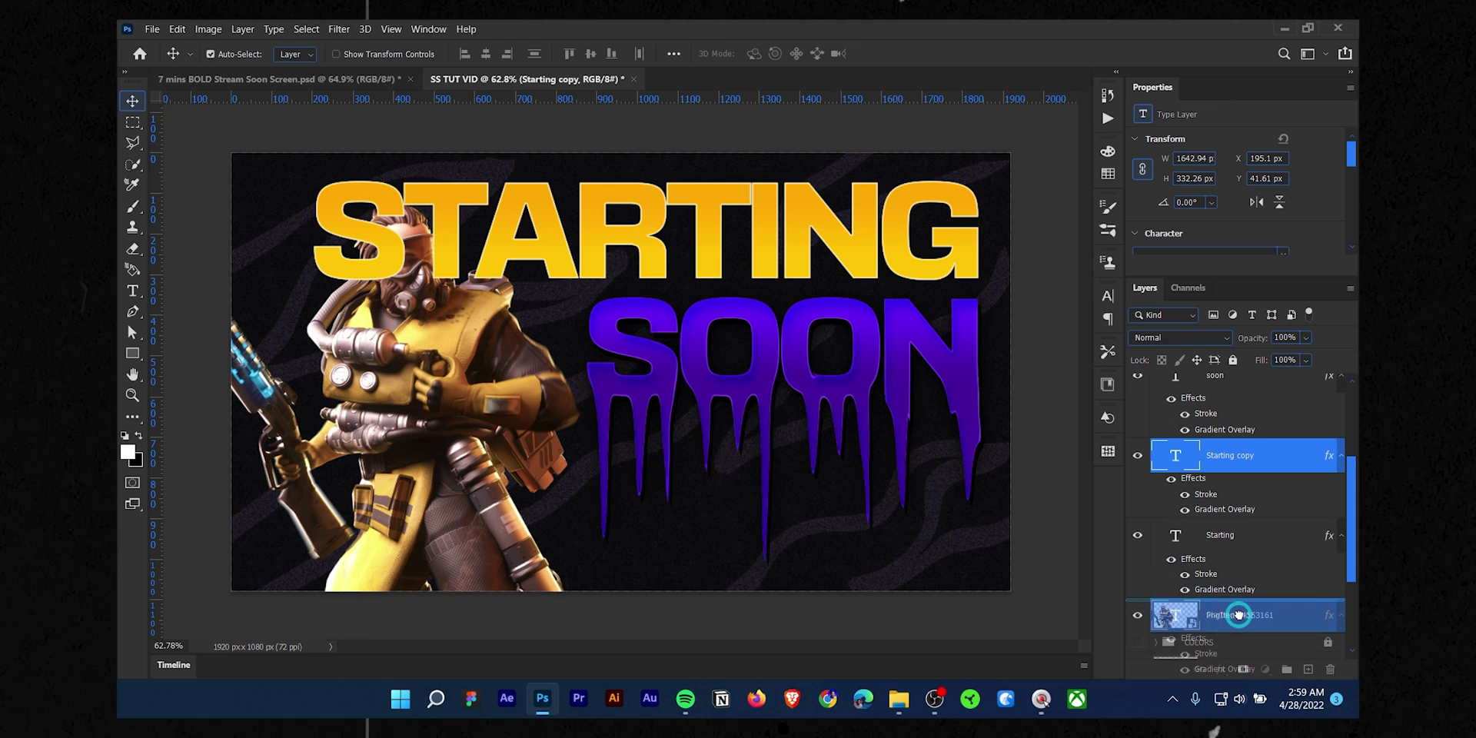
drag(1238, 621, 1227, 559)
Check the visibility of the original Starting layer above the character and set its fill to 0%
click(1246, 456)
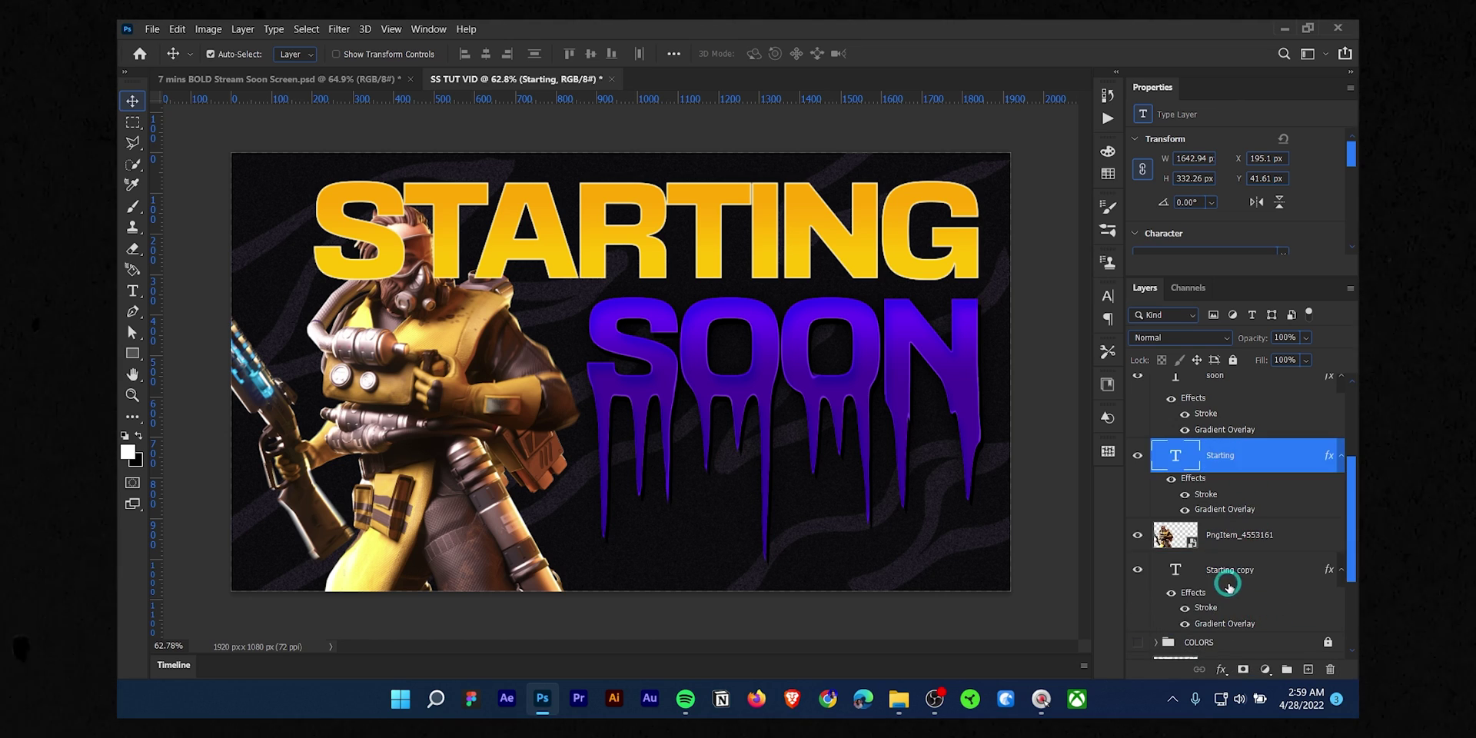
click(1140, 458)
click(1139, 457)
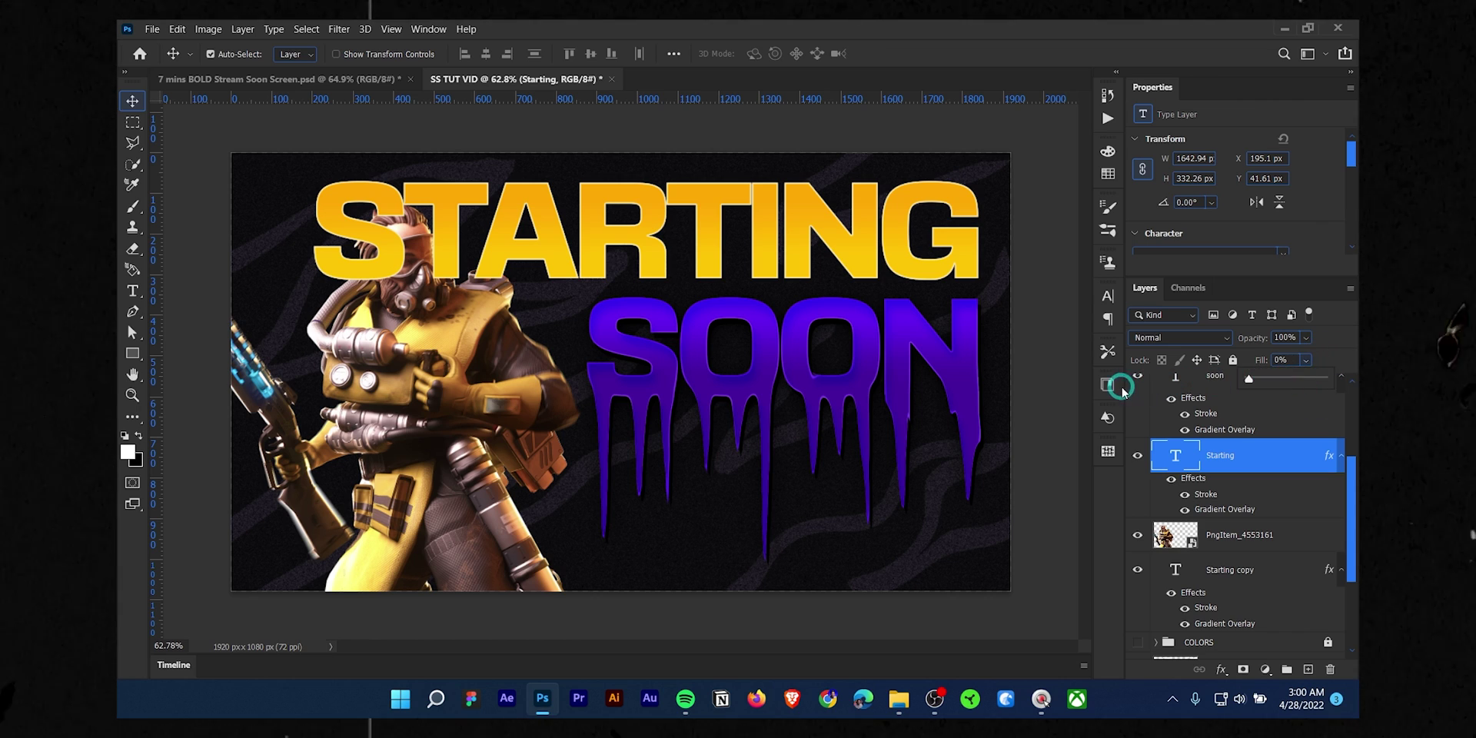
Disable the gradient overlay in the layer style of the original Starting text layer
click(1228, 508)
double_click(1220, 511)
click(777, 360)
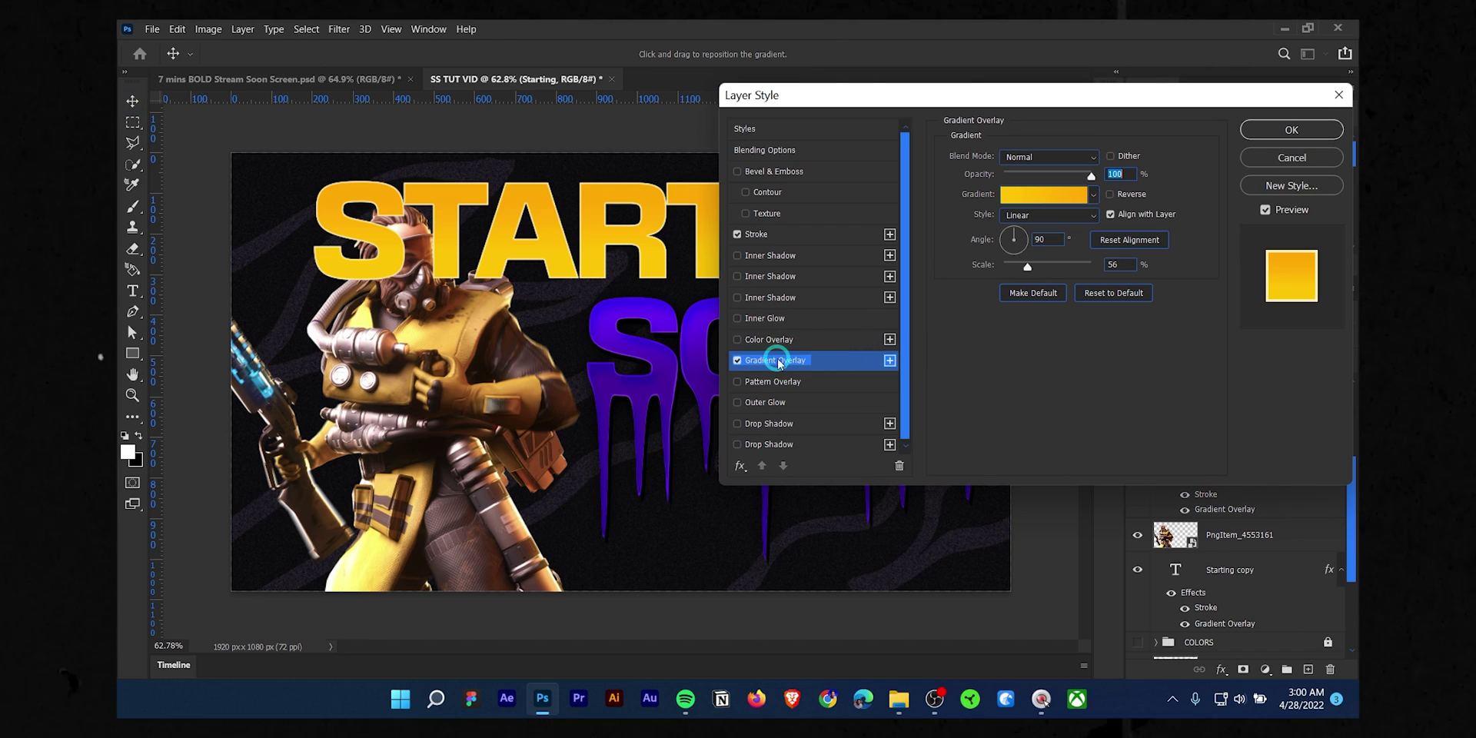
click(738, 361)
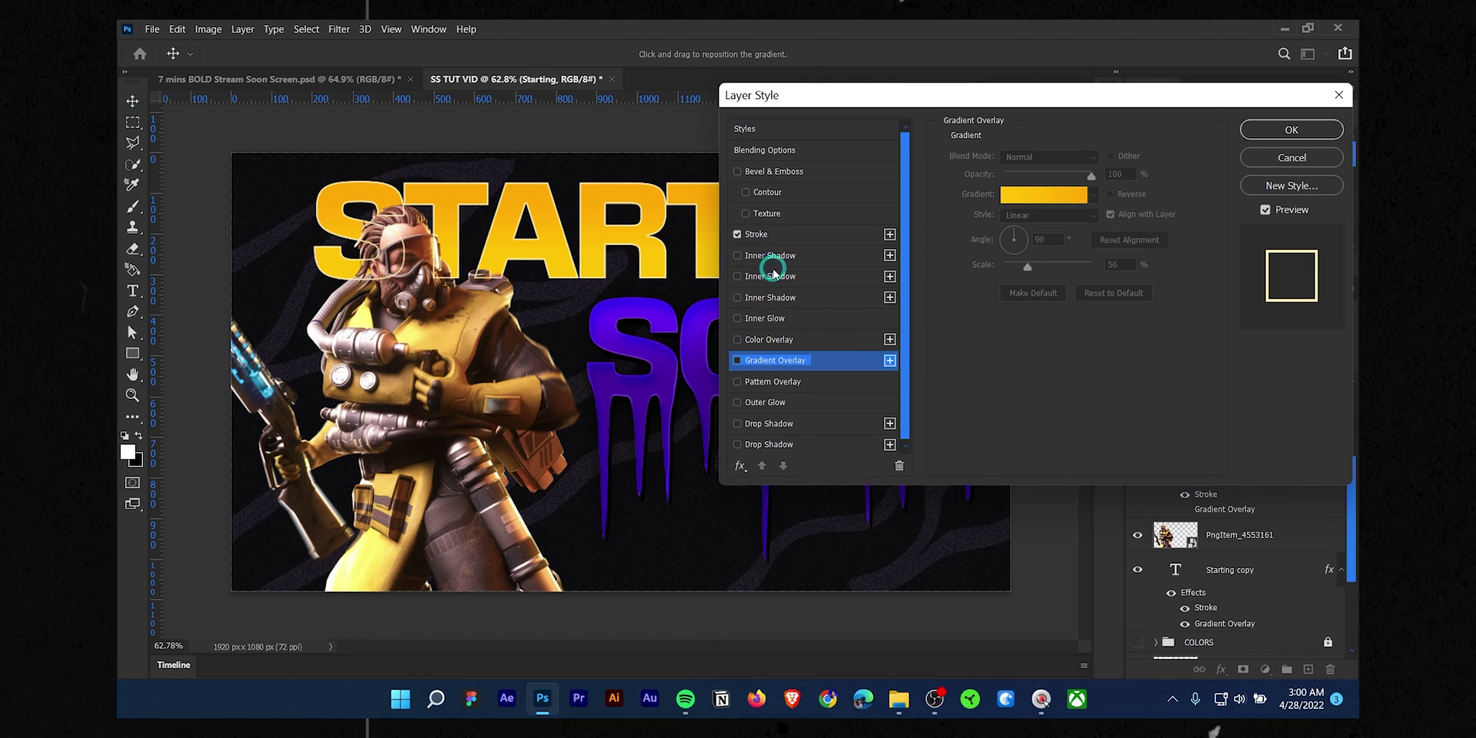
Change the Starting layer's stroke to a near-white color and apply the layer style
click(884, 235)
click(985, 274)
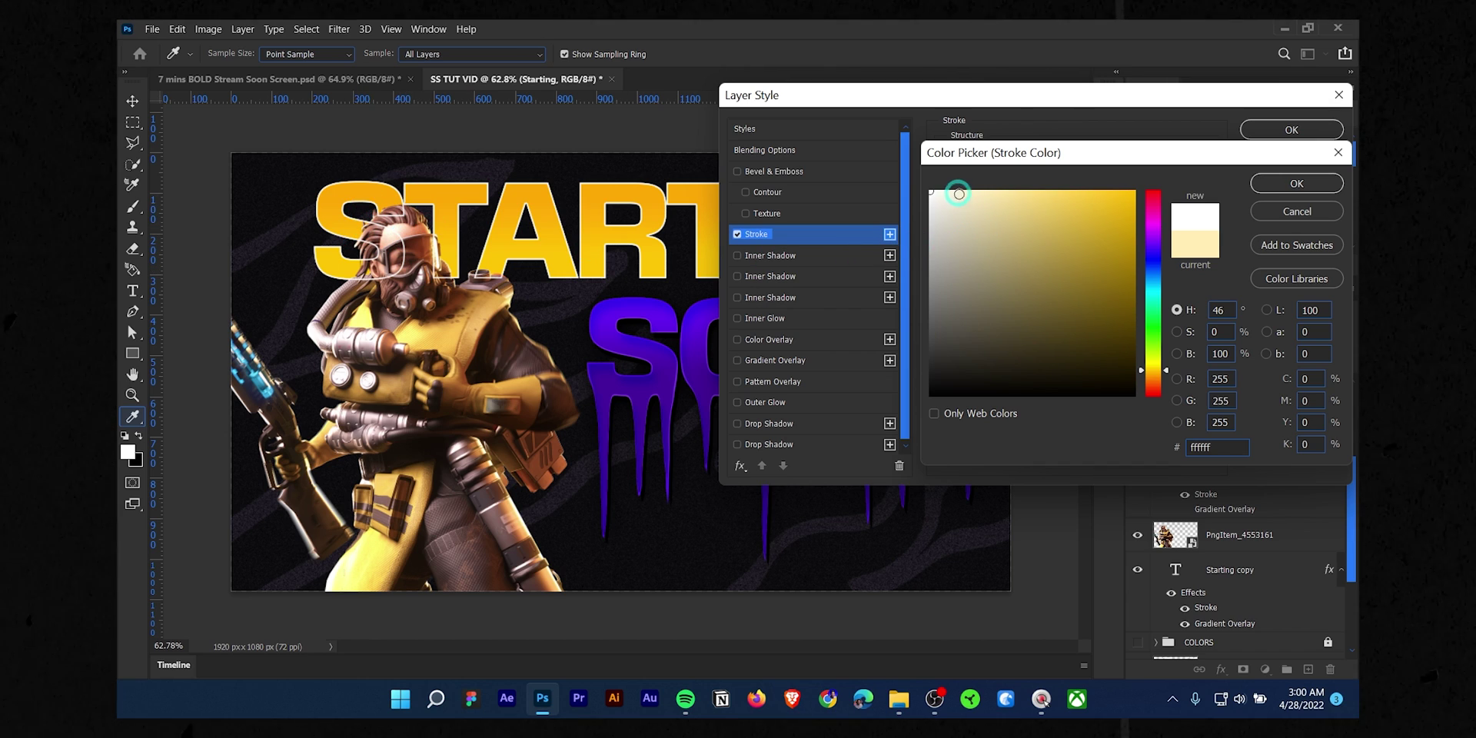
click(1268, 190)
double_click(1096, 156)
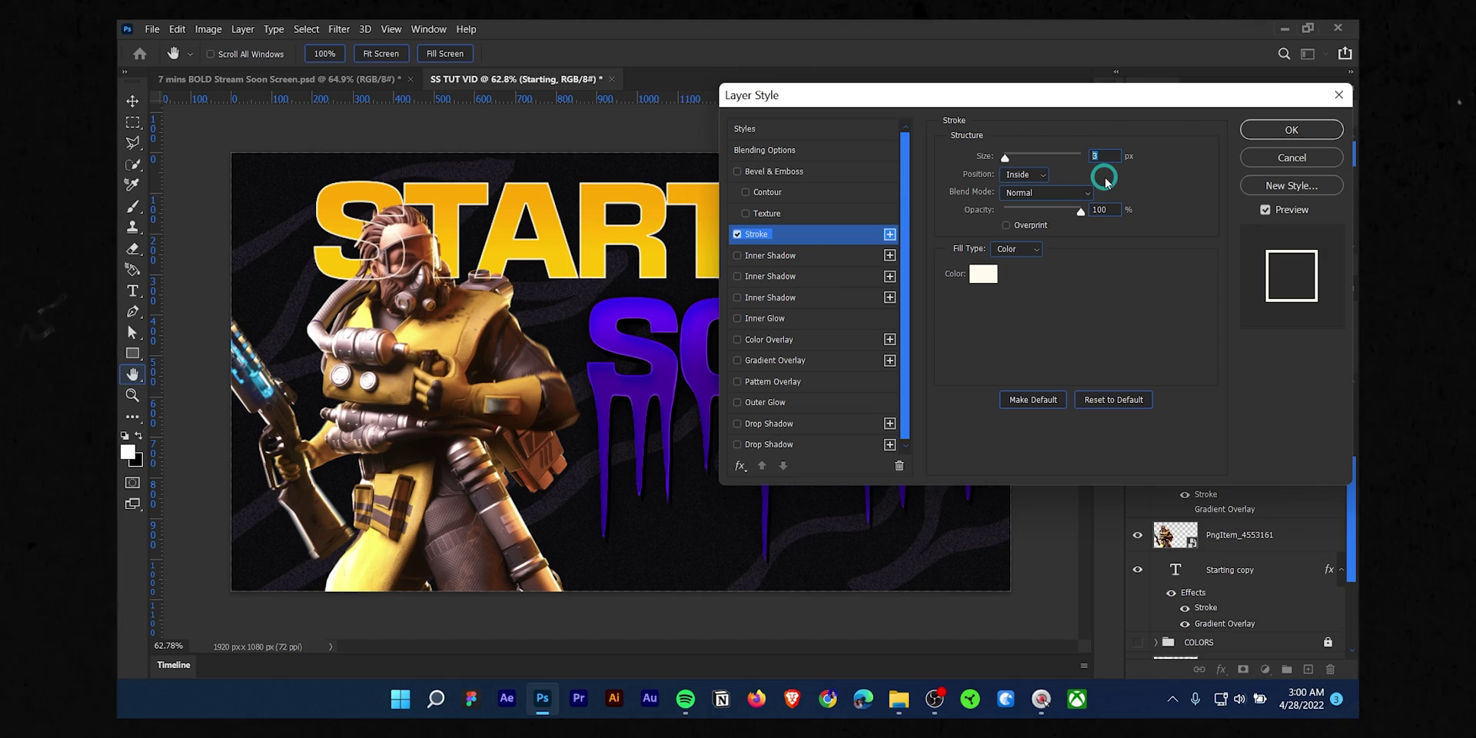
click(1280, 129)
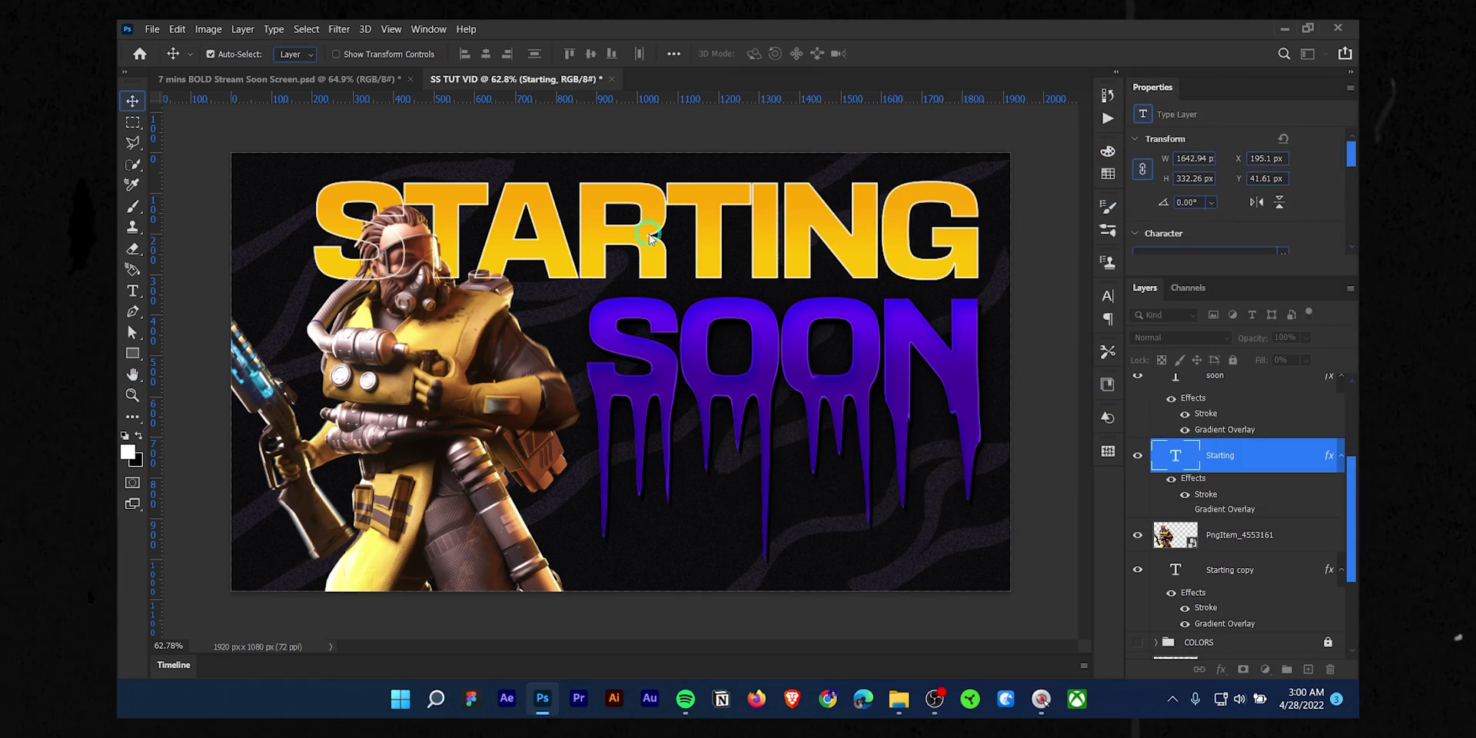
Rasterize the layer style of the Starting layer above the character and erase its excess outline with a soft eraser at 0% hardness
right_click(1239, 480)
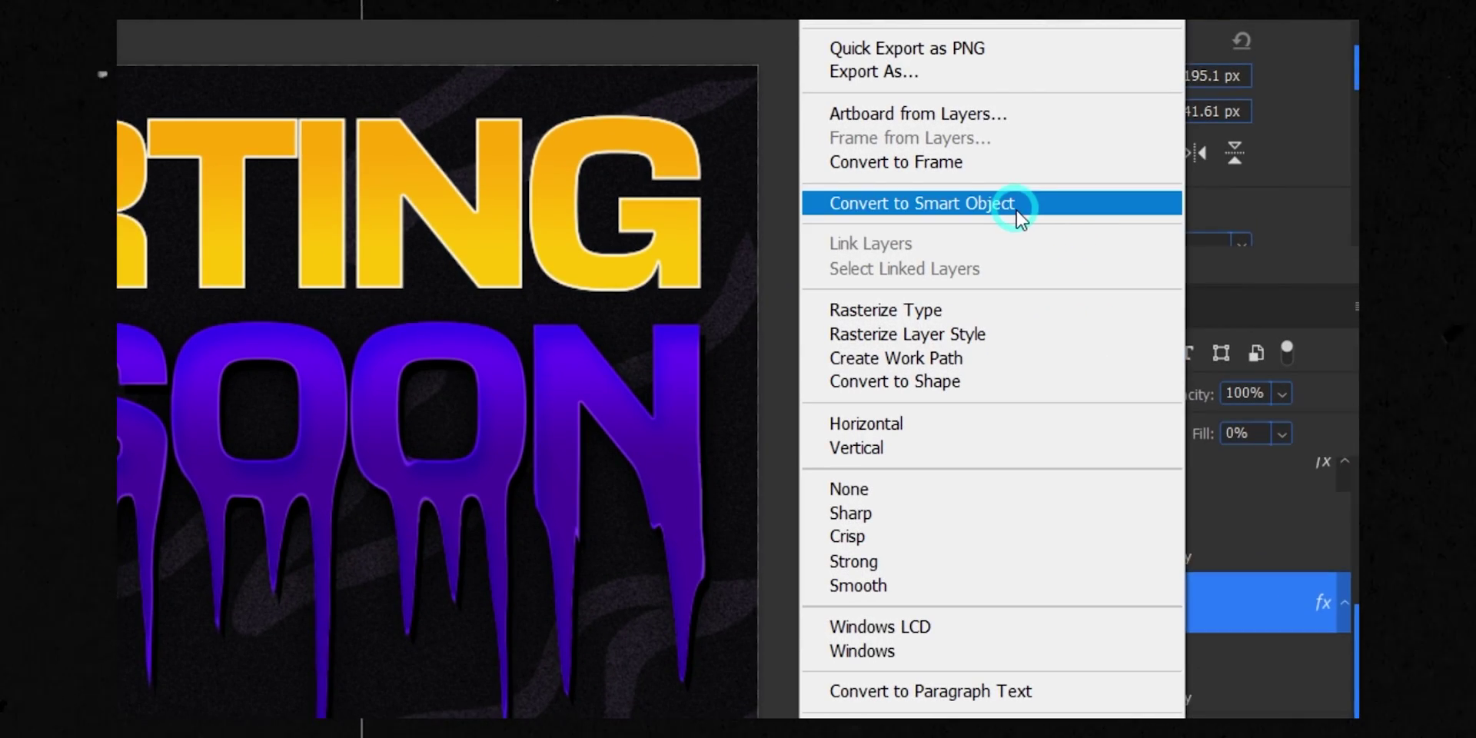
click(898, 335)
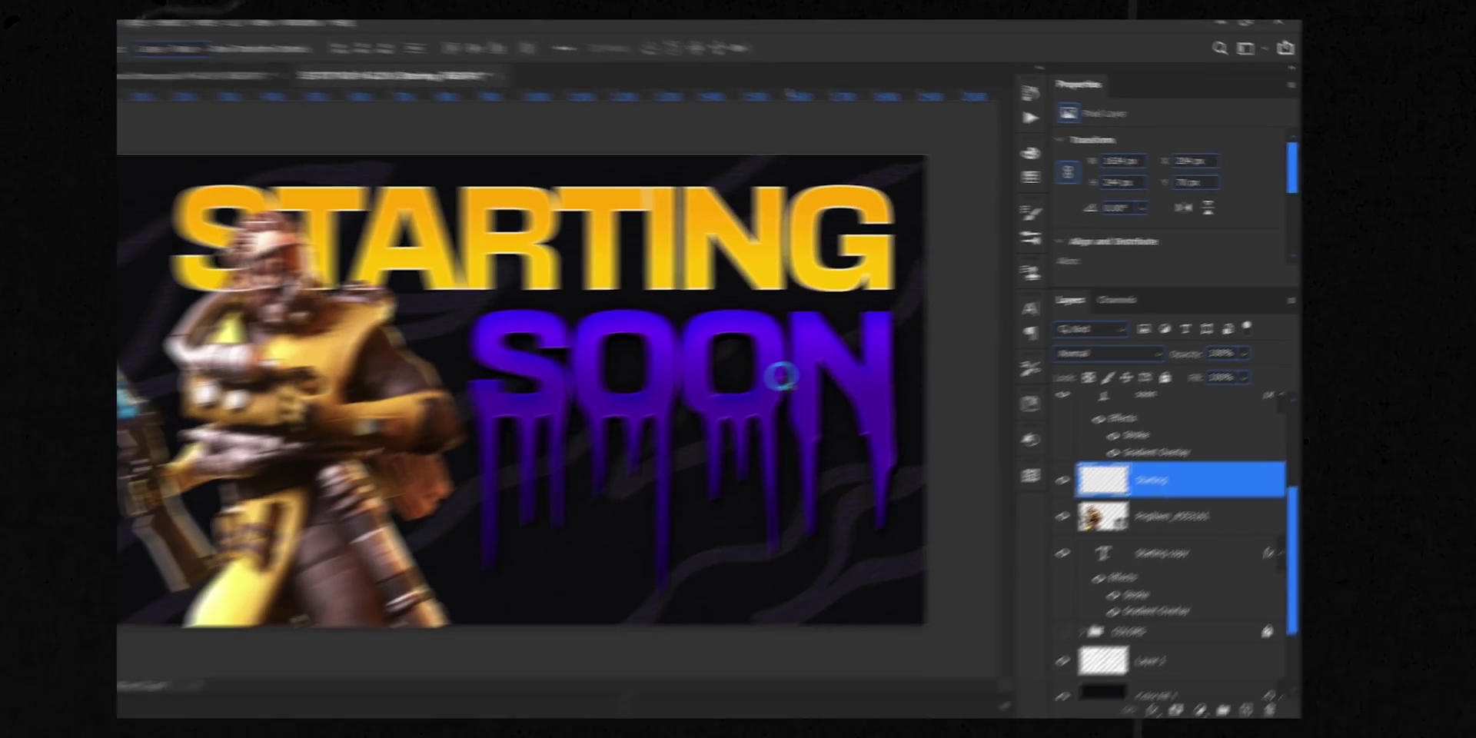
key(e)
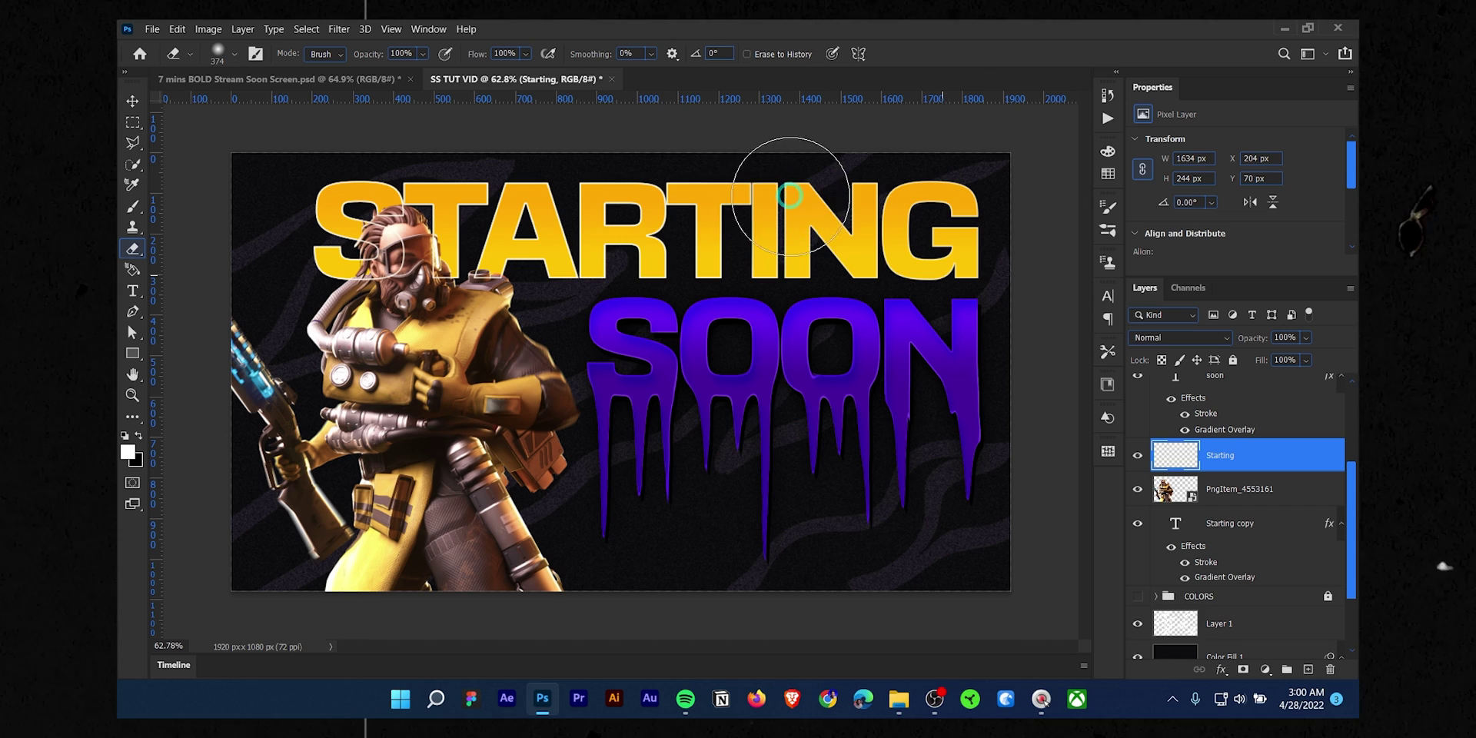
key(alt)
right_click(743, 249)
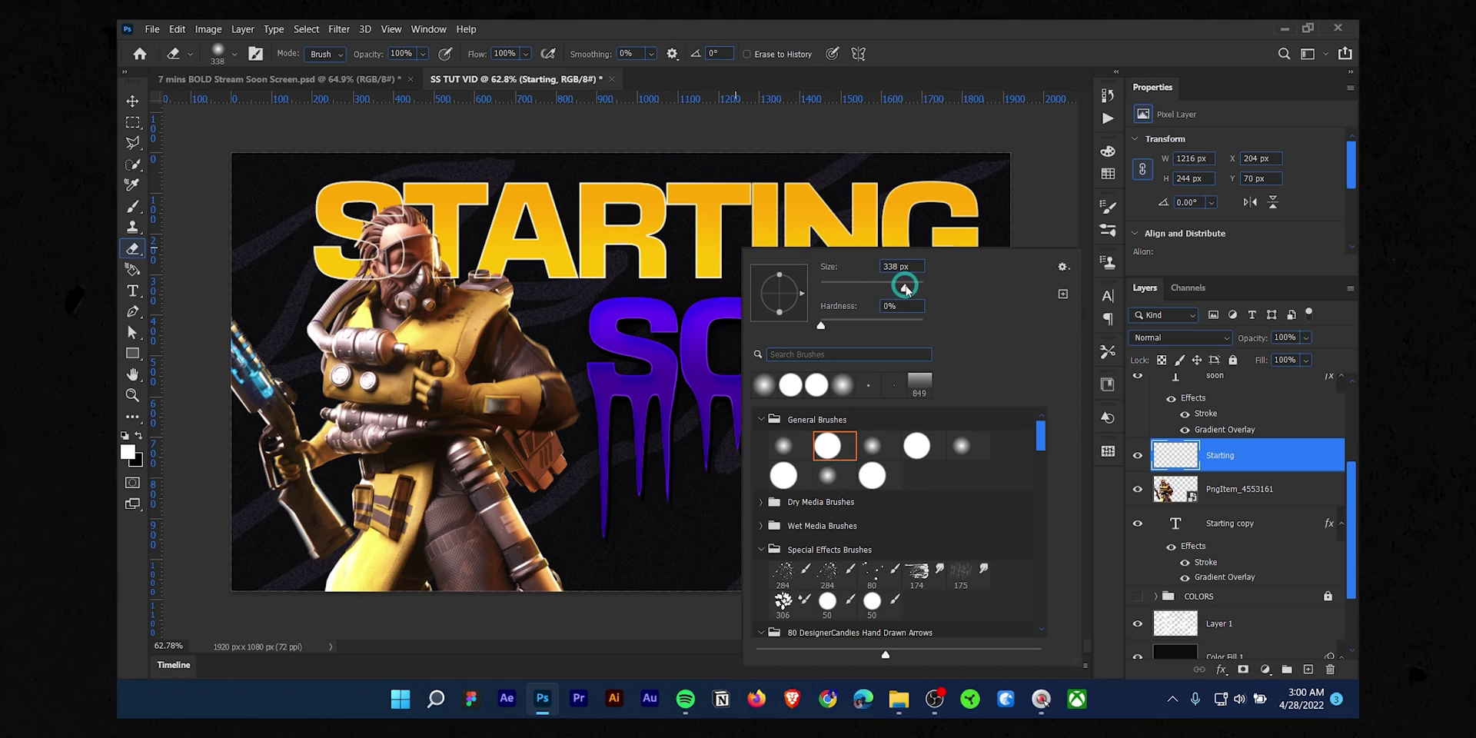
click(821, 329)
click(787, 202)
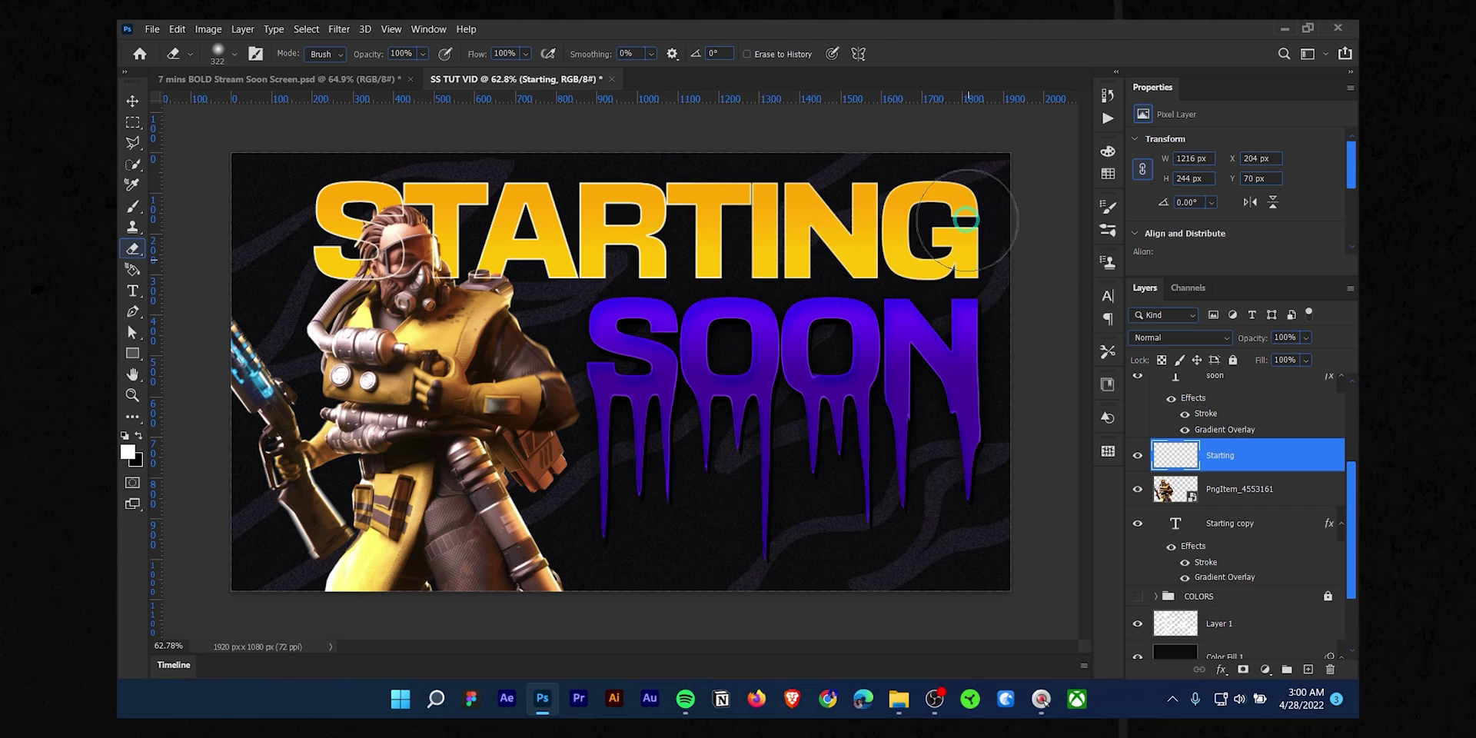
key([)
key([)
key([)
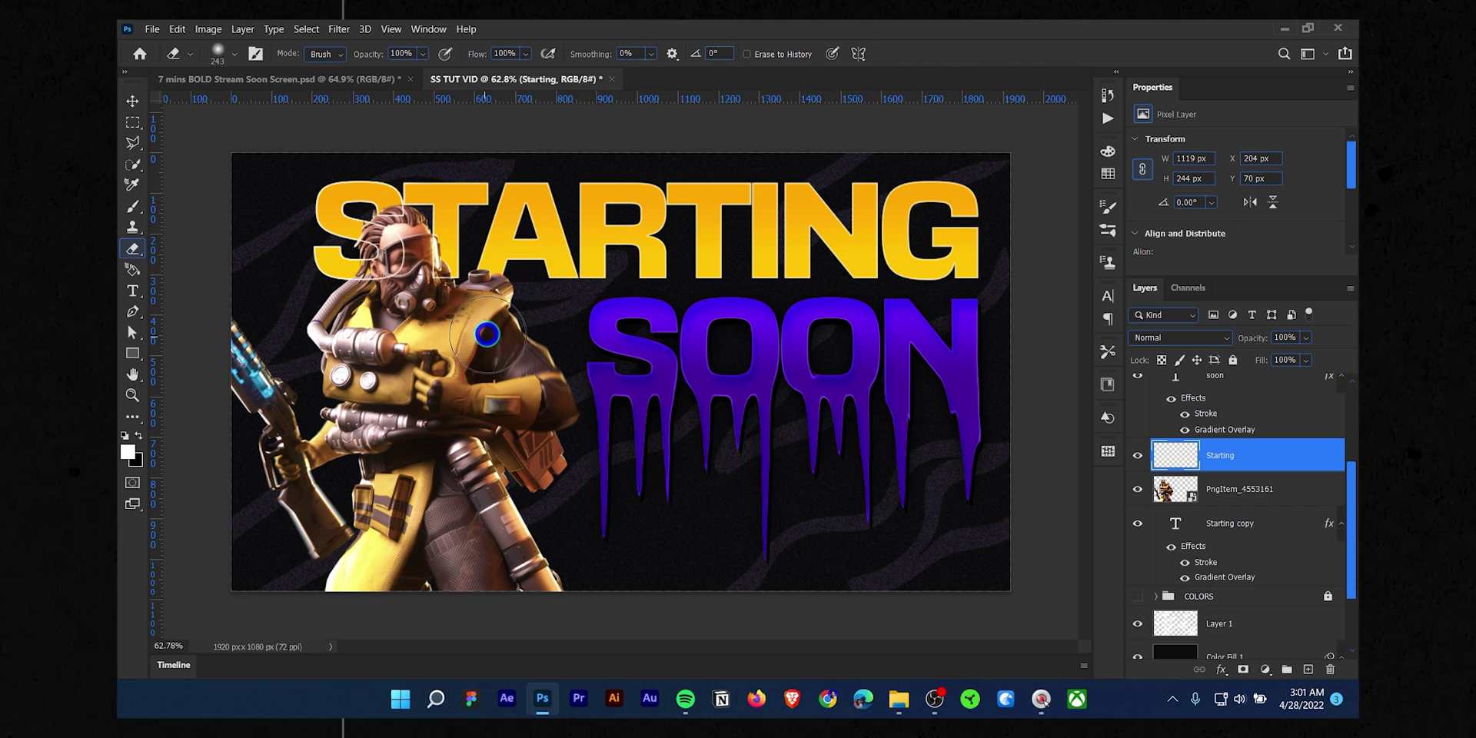
Add a layer above Starting copy and paint across the whole STARTING word with a soft brush in its sampled orange-yellow
click(1234, 523)
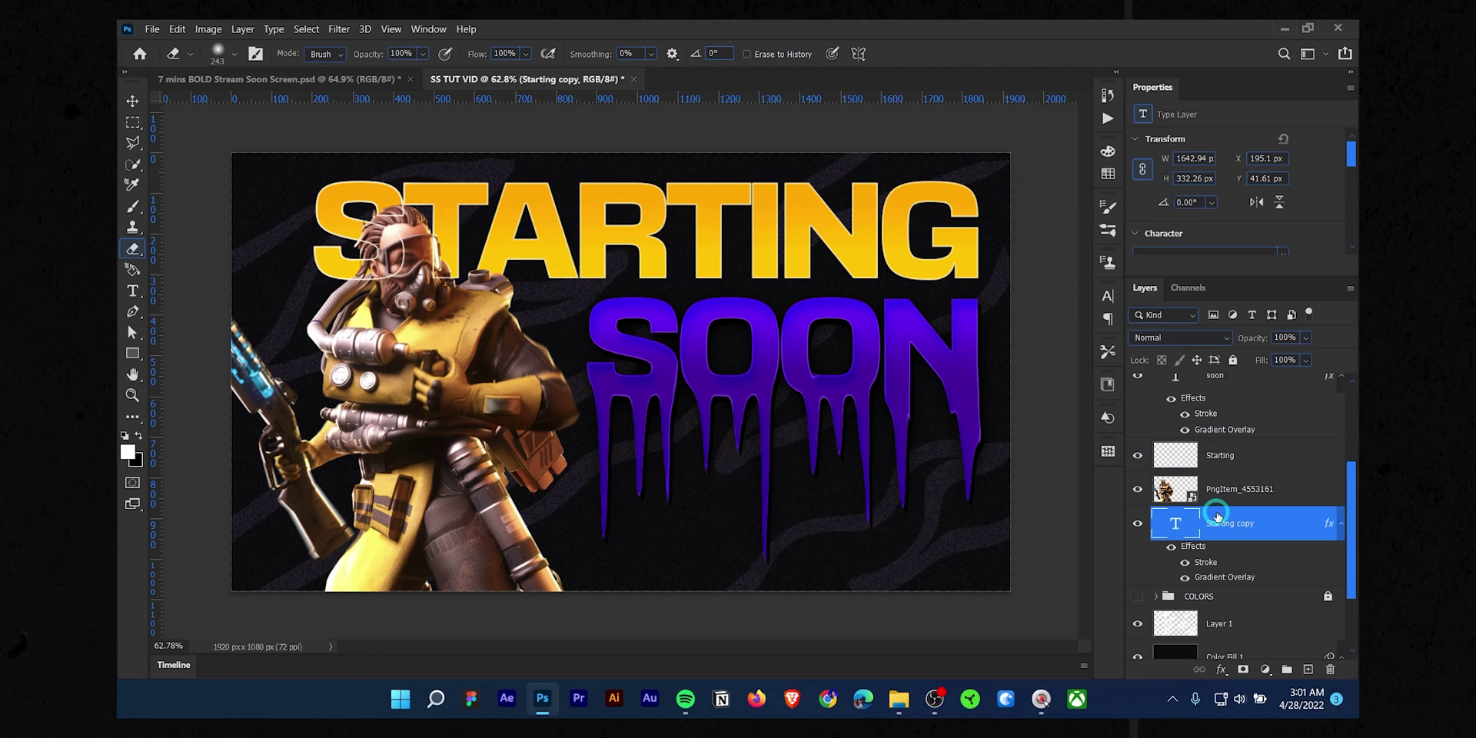
click(1311, 672)
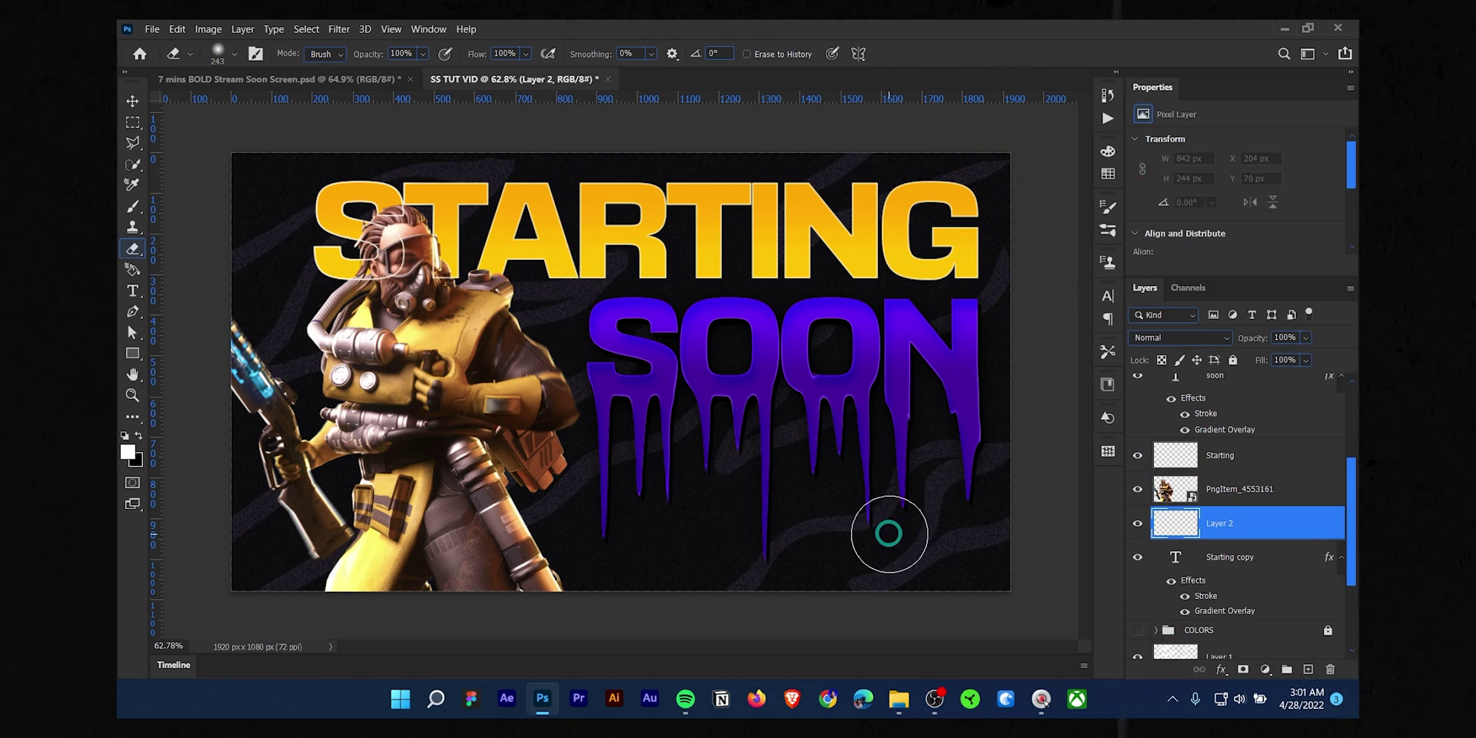
key(b)
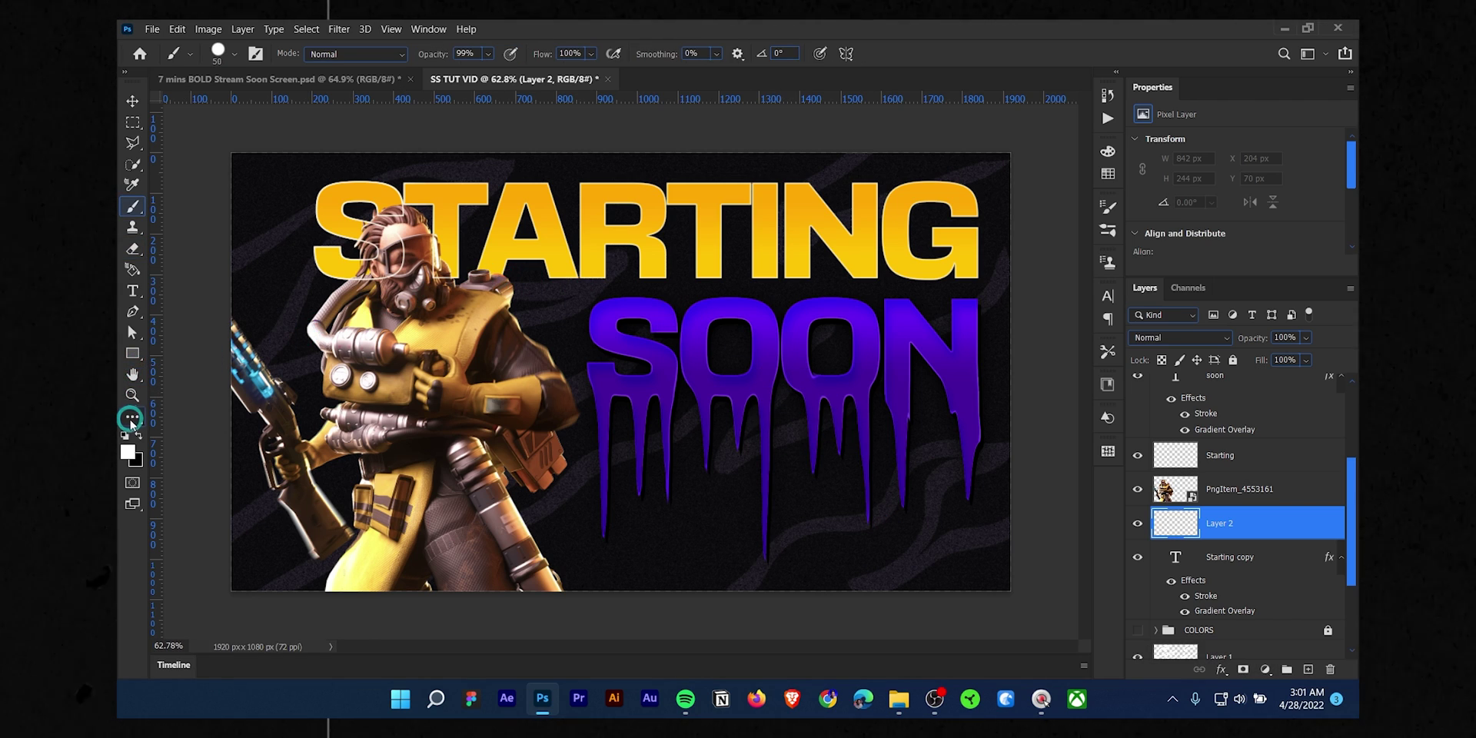
key(alt)
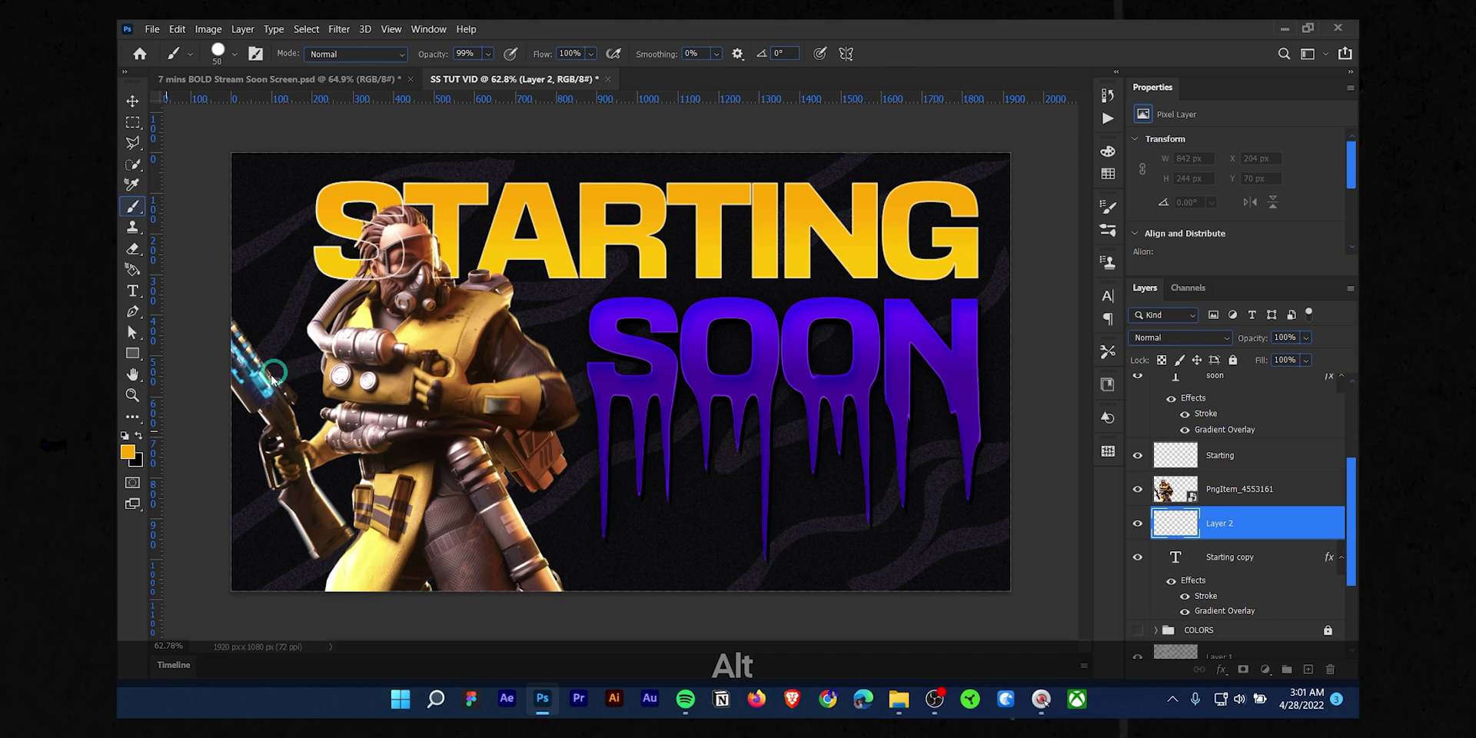
click(133, 420)
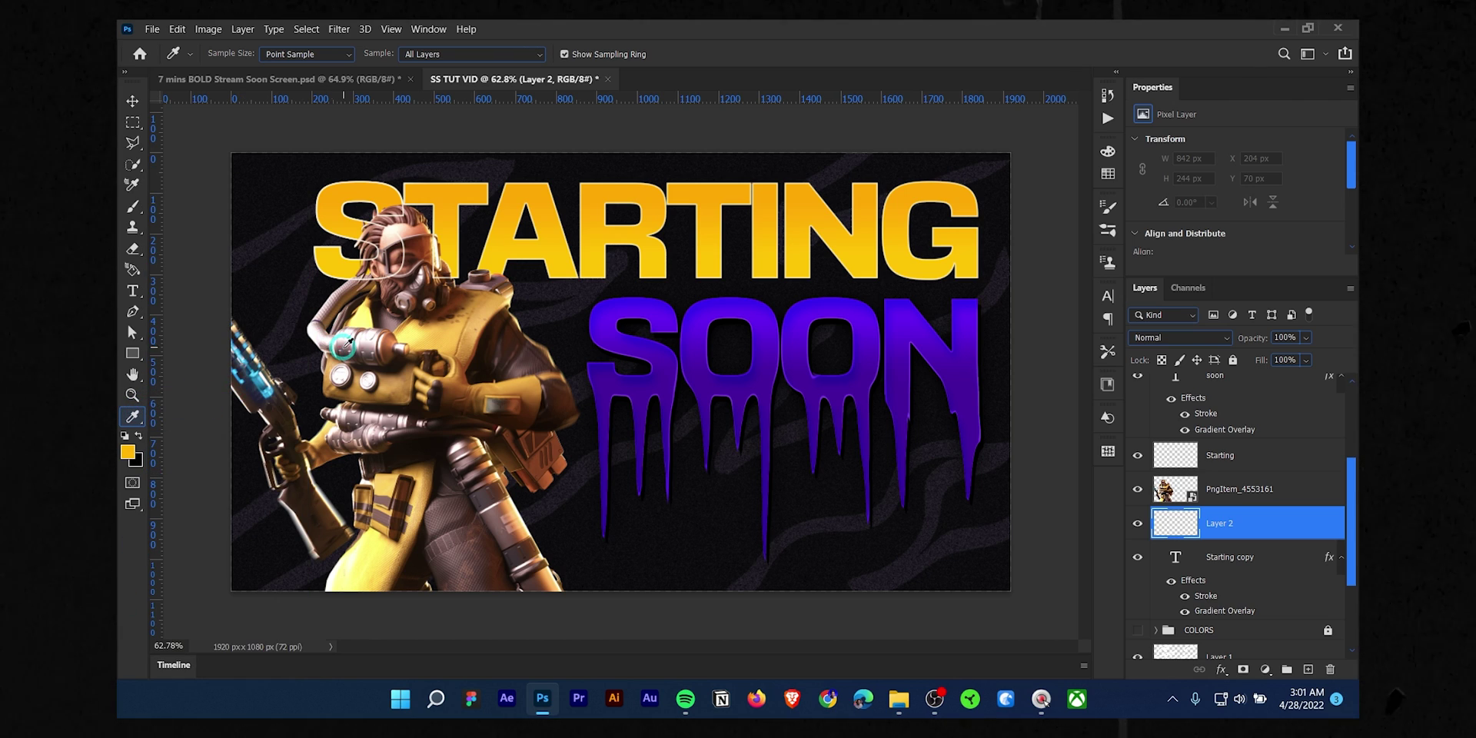
key(b)
drag(292, 205, 350, 231)
right_click(346, 221)
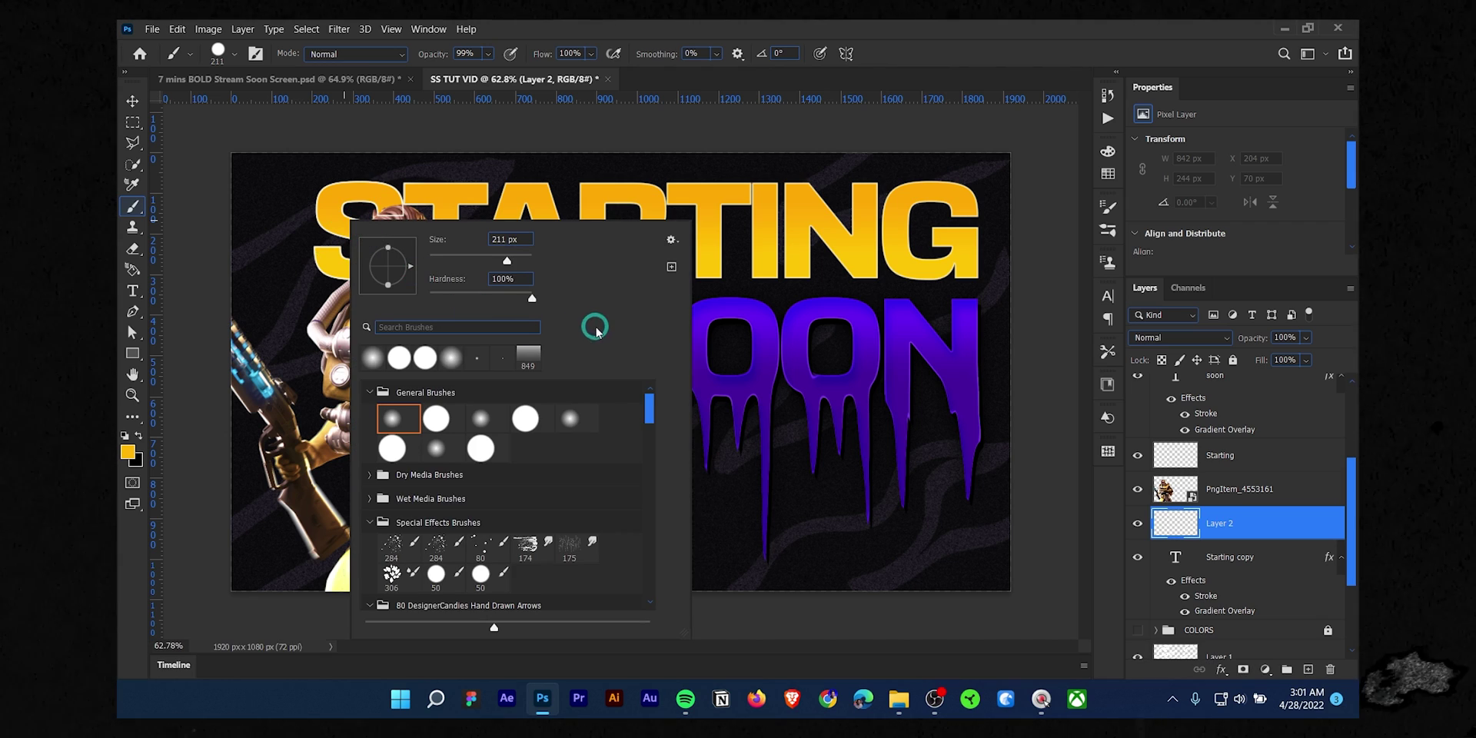
click(304, 215)
mouse_move(307, 217)
mouse_down()
mouse_move(288, 222)
mouse_move(417, 201)
mouse_move(923, 201)
mouse_move(973, 234)
mouse_move(649, 270)
mouse_move(461, 262)
mouse_move(473, 231)
mouse_move(930, 224)
mouse_up()
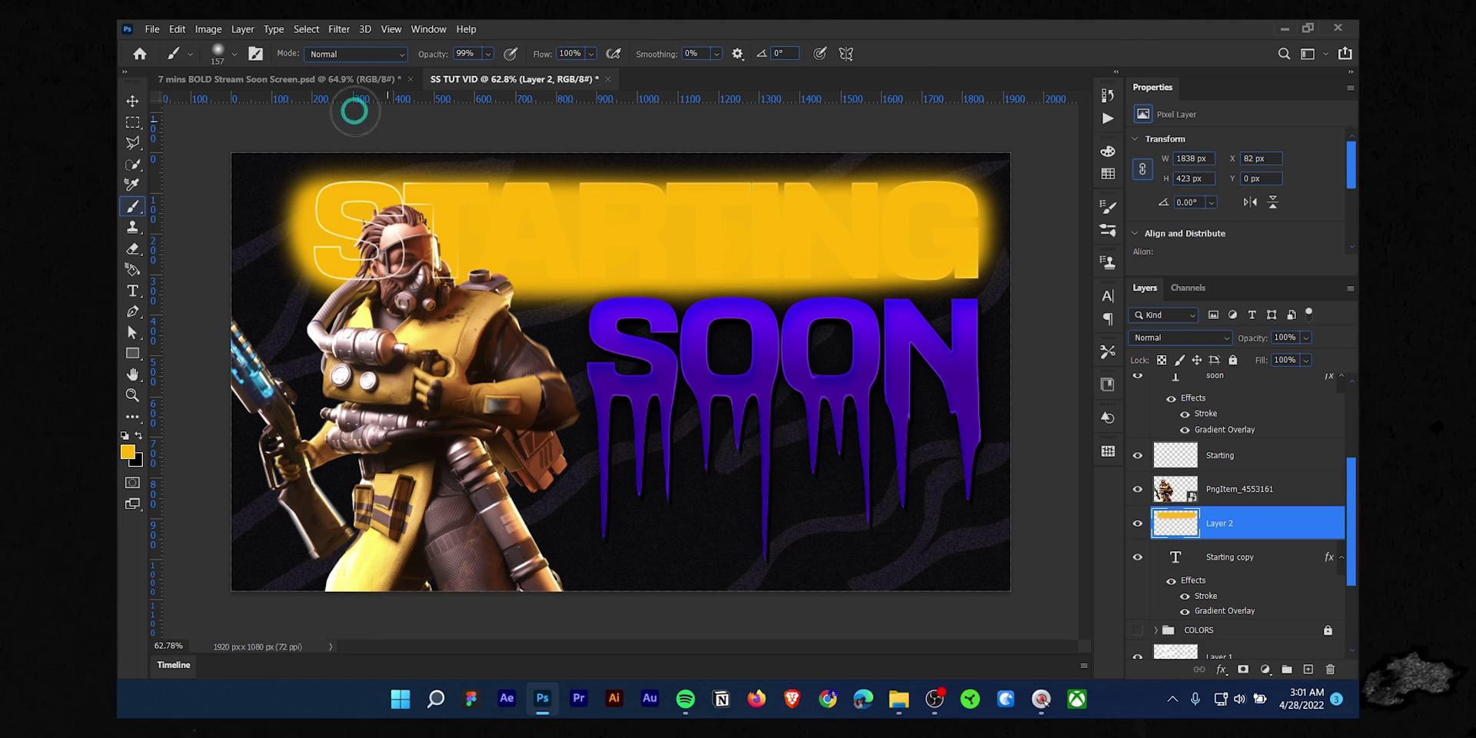
Apply a 65-pixel Gaussian Blur to the yellow glow on Layer 2 and set its blend mode to Soft Light
click(339, 31)
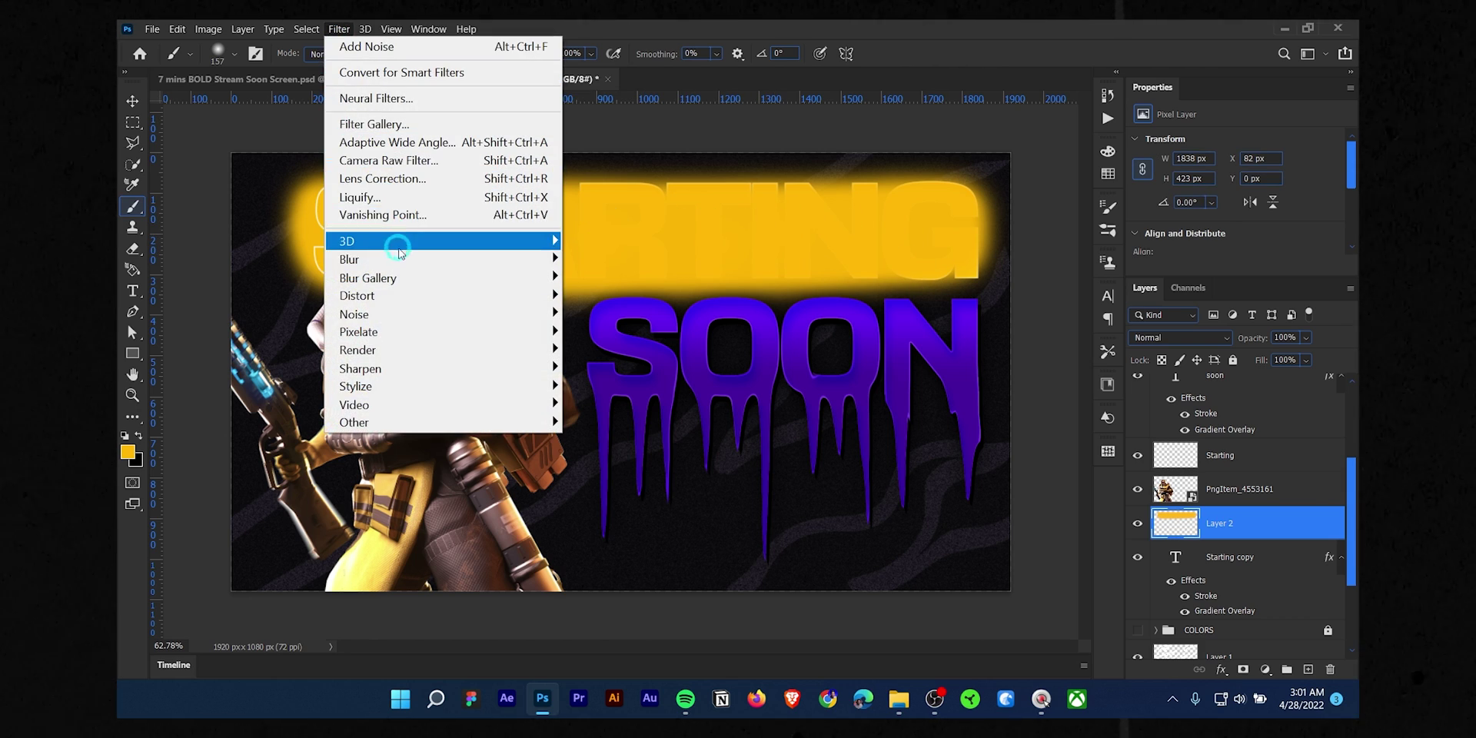
mouse_move(385, 259)
click(632, 336)
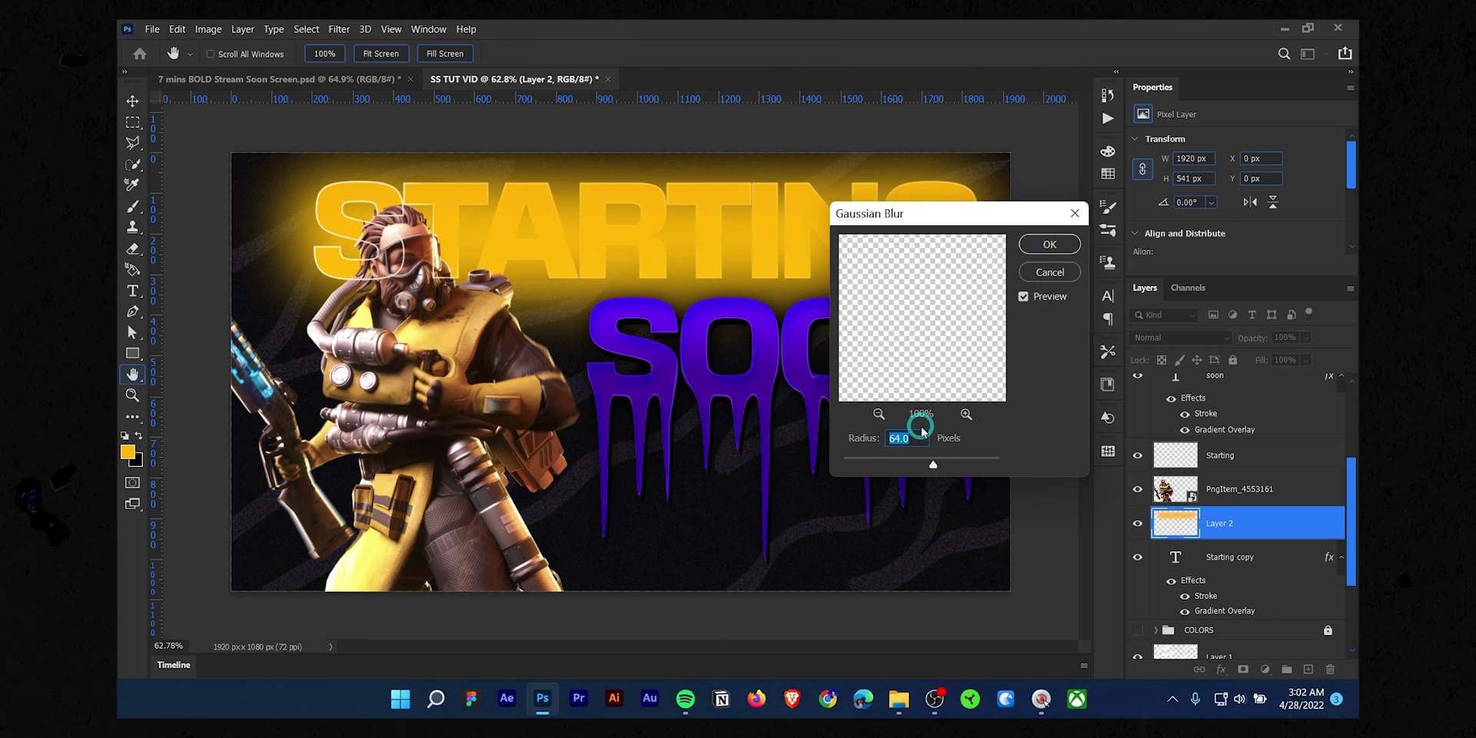
text(65)
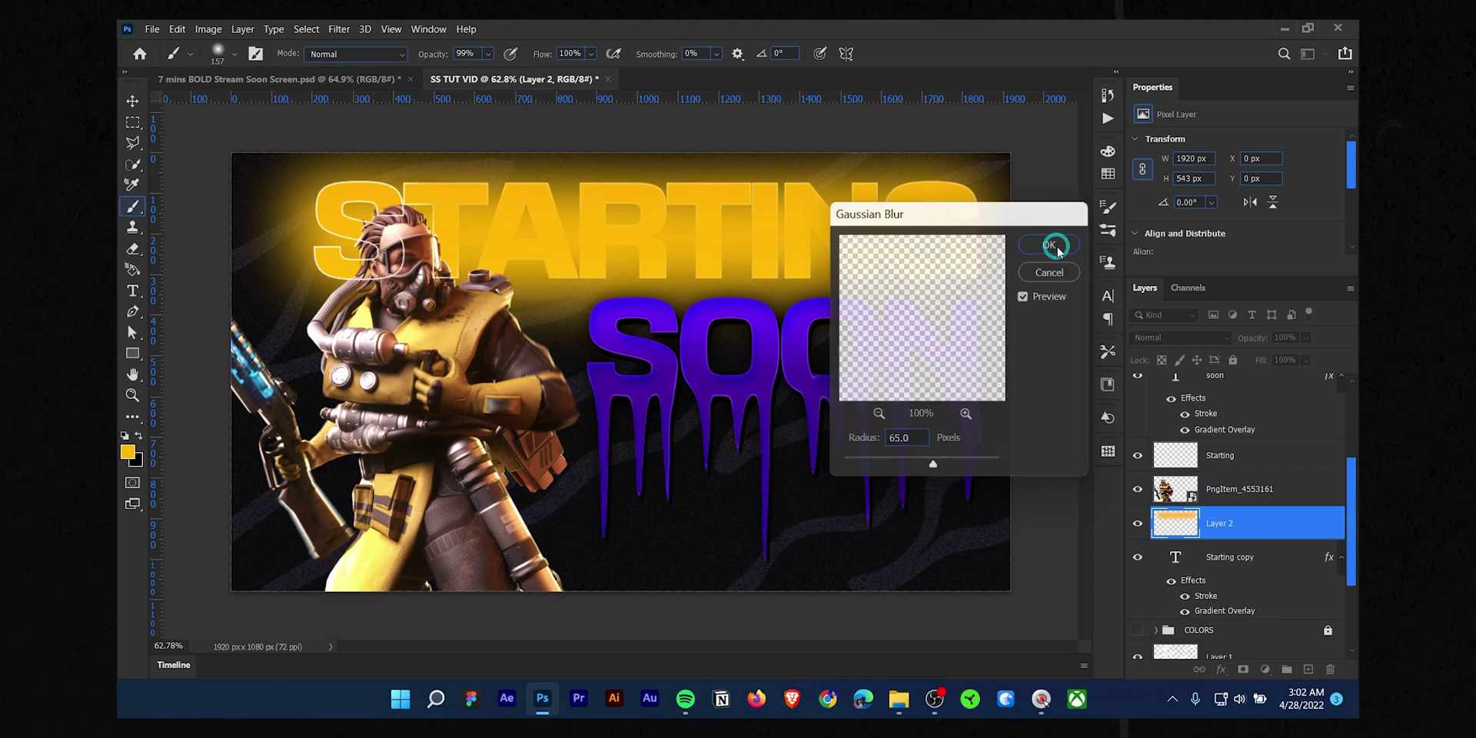
click(1181, 338)
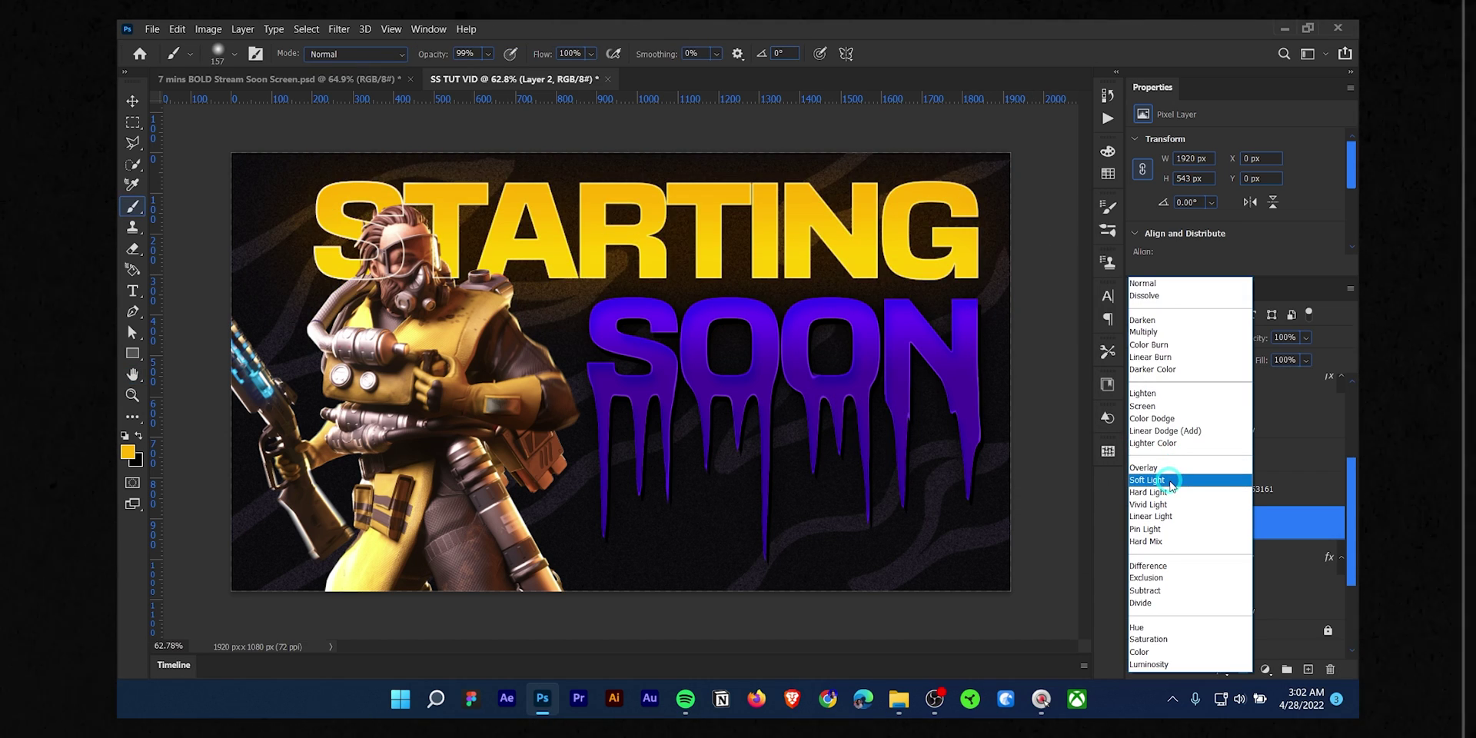
click(1170, 482)
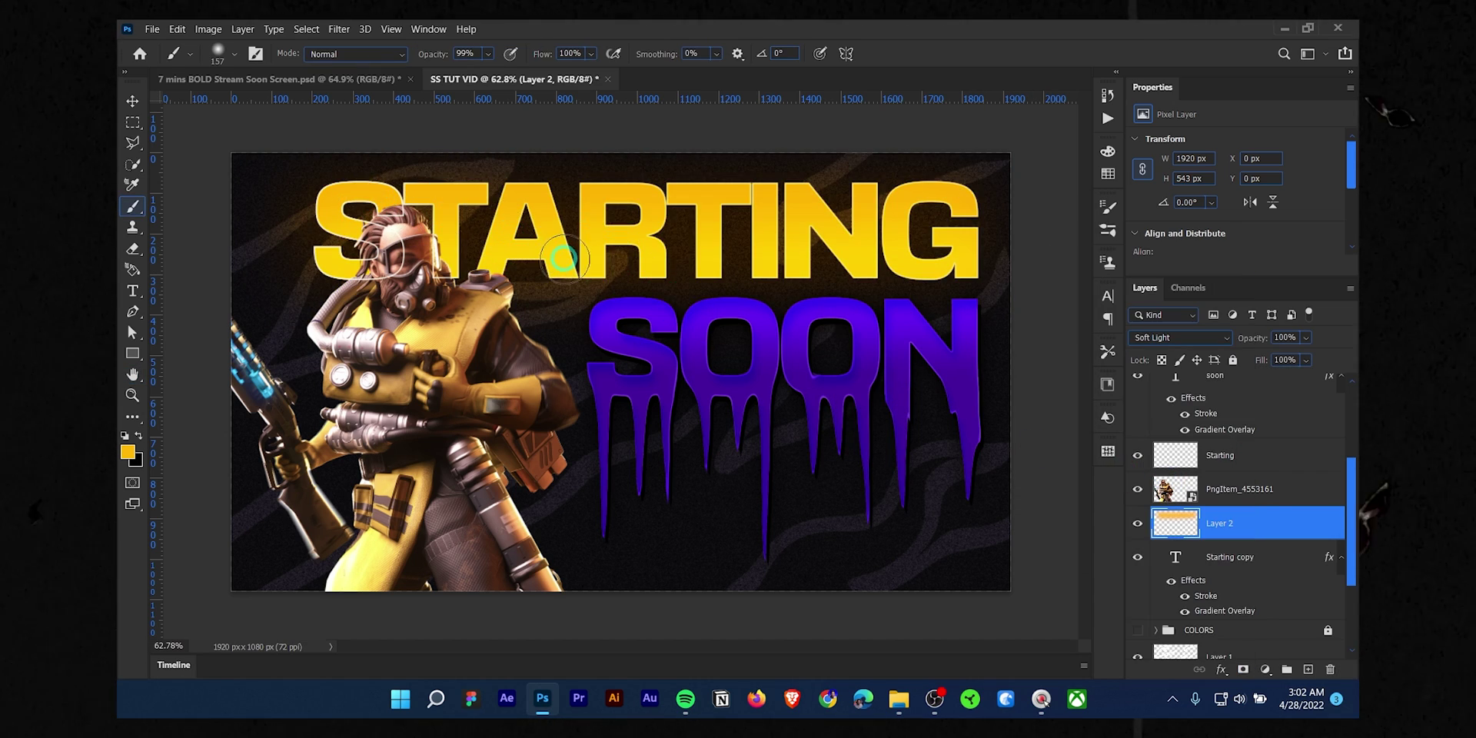
Check what the soon text layer contributes by toggling its visibility
key(alt)
key(alt+v)
key(alt)
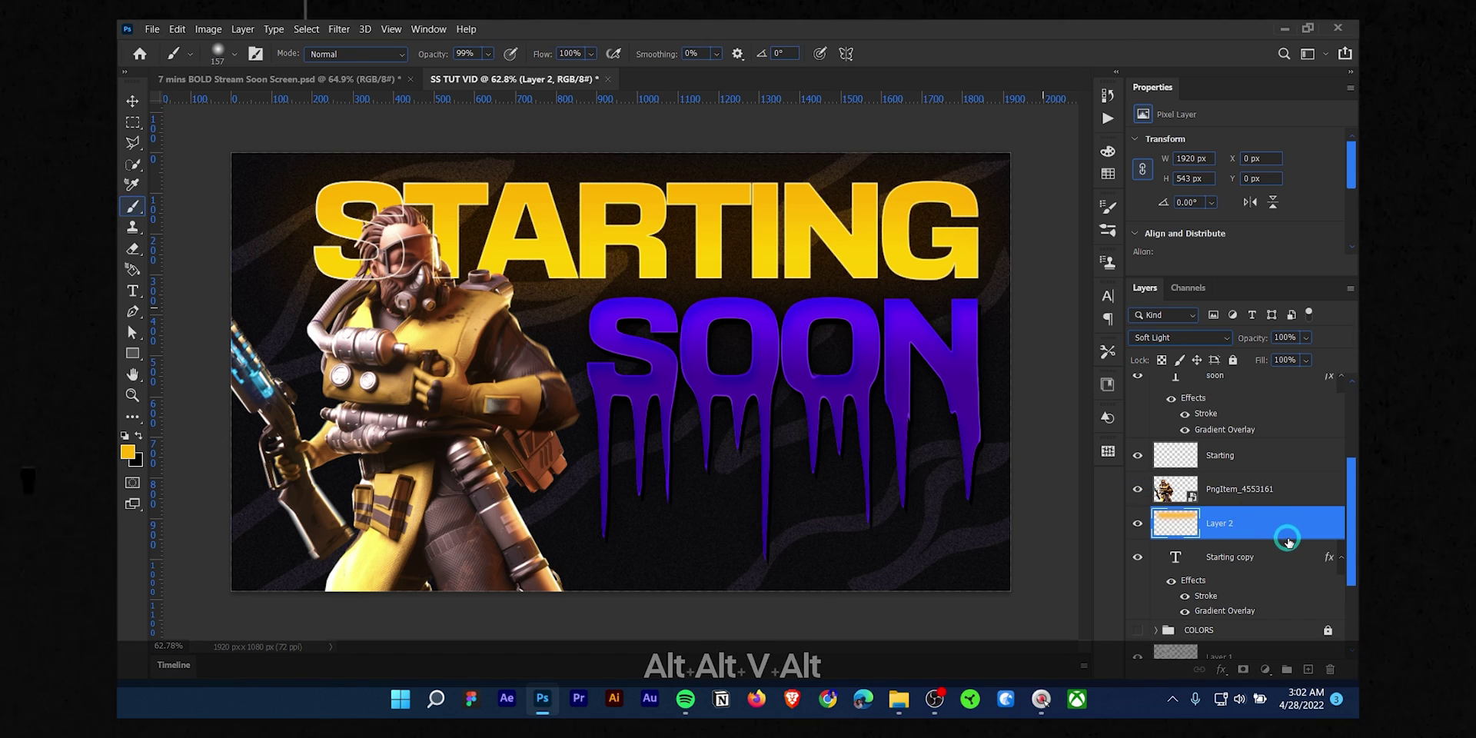
key(alt)
key(alt+v)
click(130, 103)
scroll(691, 313, up, 4)
scroll(688, 314, down, 1)
click(1138, 524)
scroll(1134, 531, up, 2)
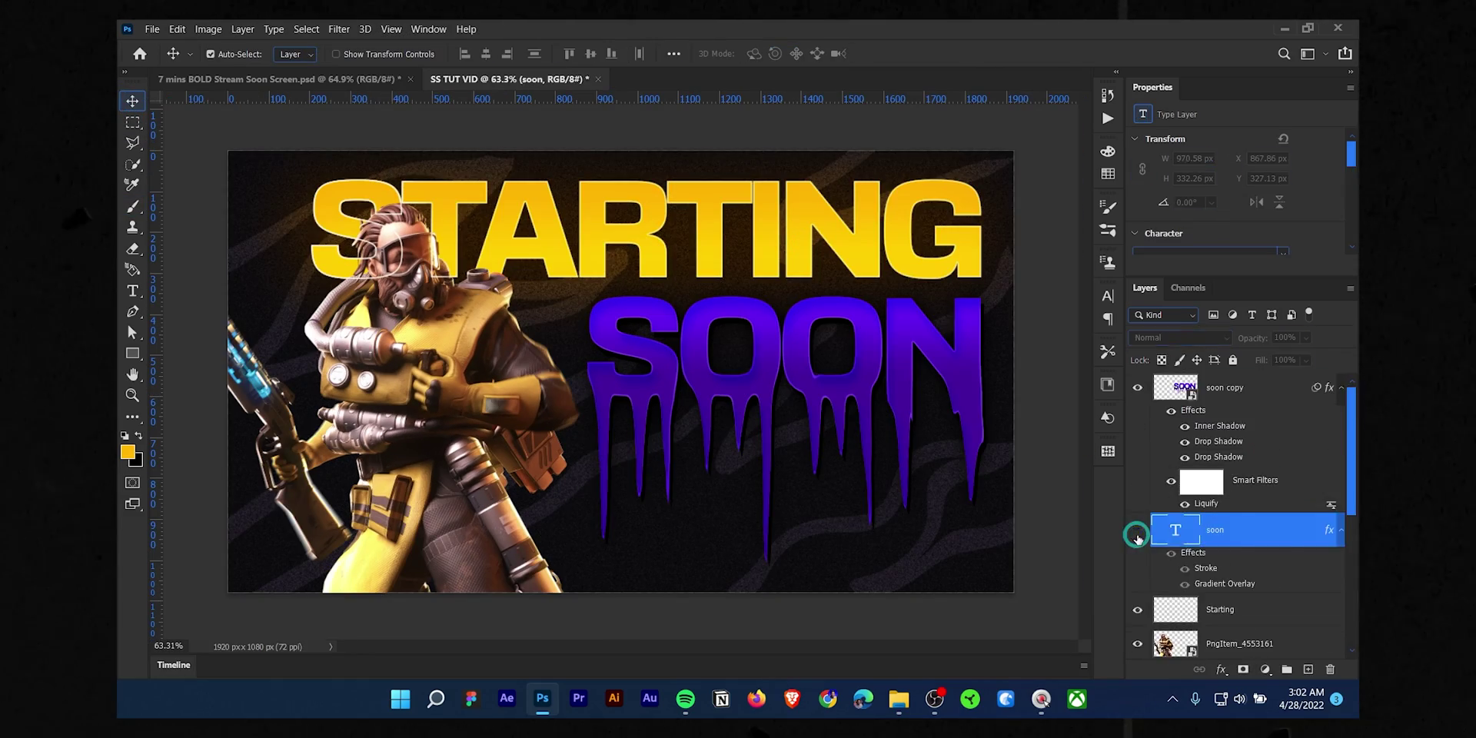
Add a layer beneath the soon text layer and paint around the SOON letters and drips with a soft brush in their sampled purple
scroll(1134, 530, down, 2)
ctrl+click(1308, 669)
key(b)
key(n)
alt+click(739, 338)
scroll(807, 373, up, 3)
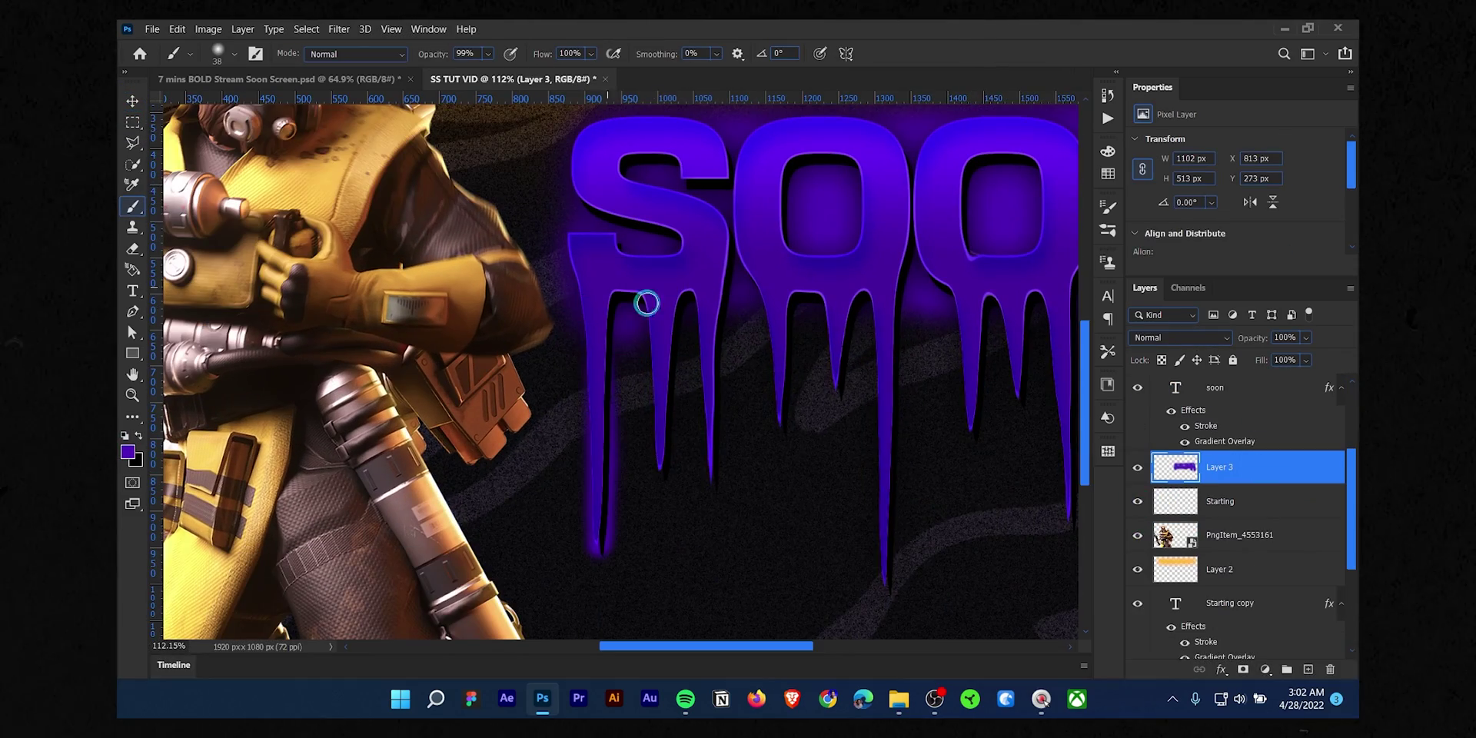
scroll(659, 392, right, 3)
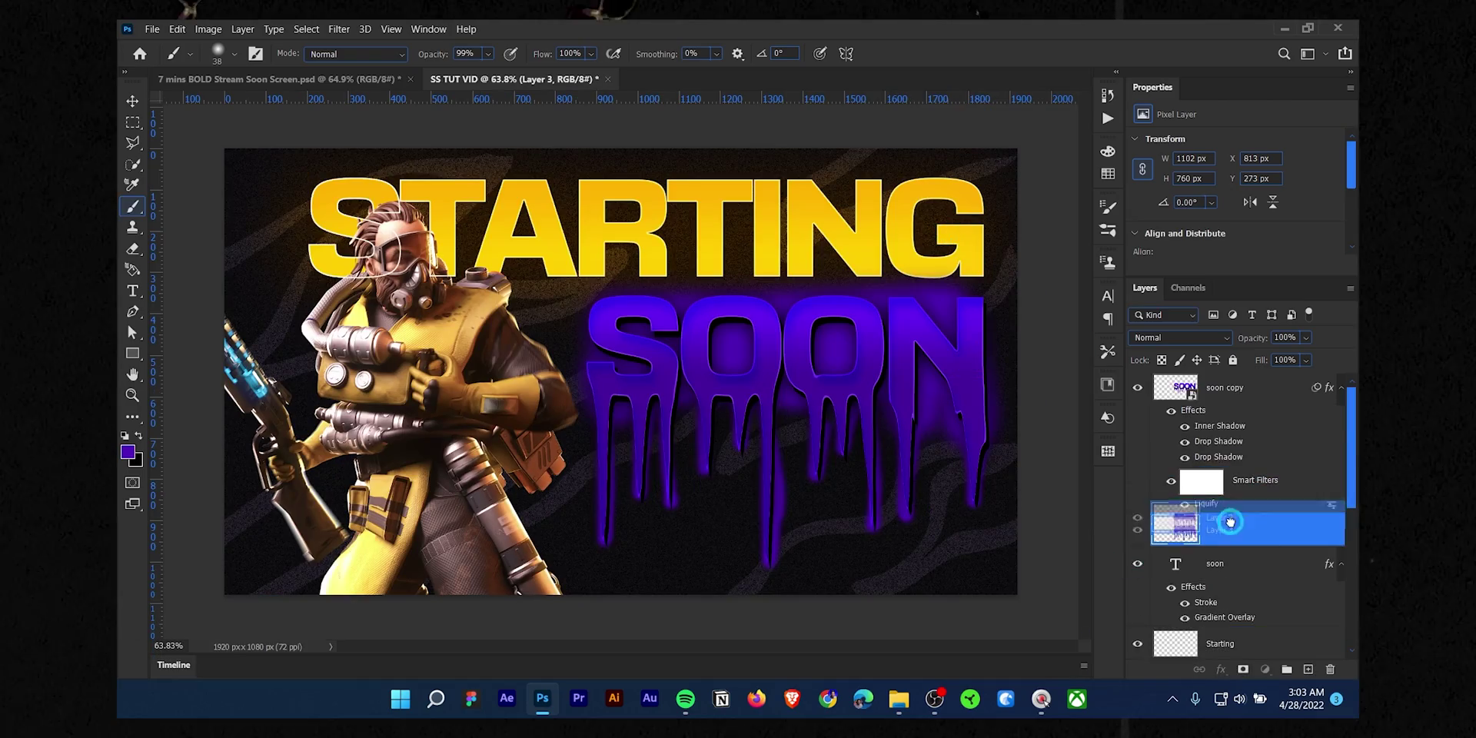
Set the purple glow layer to Soft Light and place it directly beneath the soon copy layer
click(1181, 338)
click(1167, 485)
drag(1231, 522, 1200, 514)
Undo the last series of edits to the glow
key(ctrl+z)
key(ctrl+z)
key(ctrl+z)
key(ctrl+z)
key(ctrl+z)
key(ctrl+z)
key(ctrl+z)
key(ctrl+z)
key(ctrl+z)
key(ctrl+z)
key(ctrl+z)
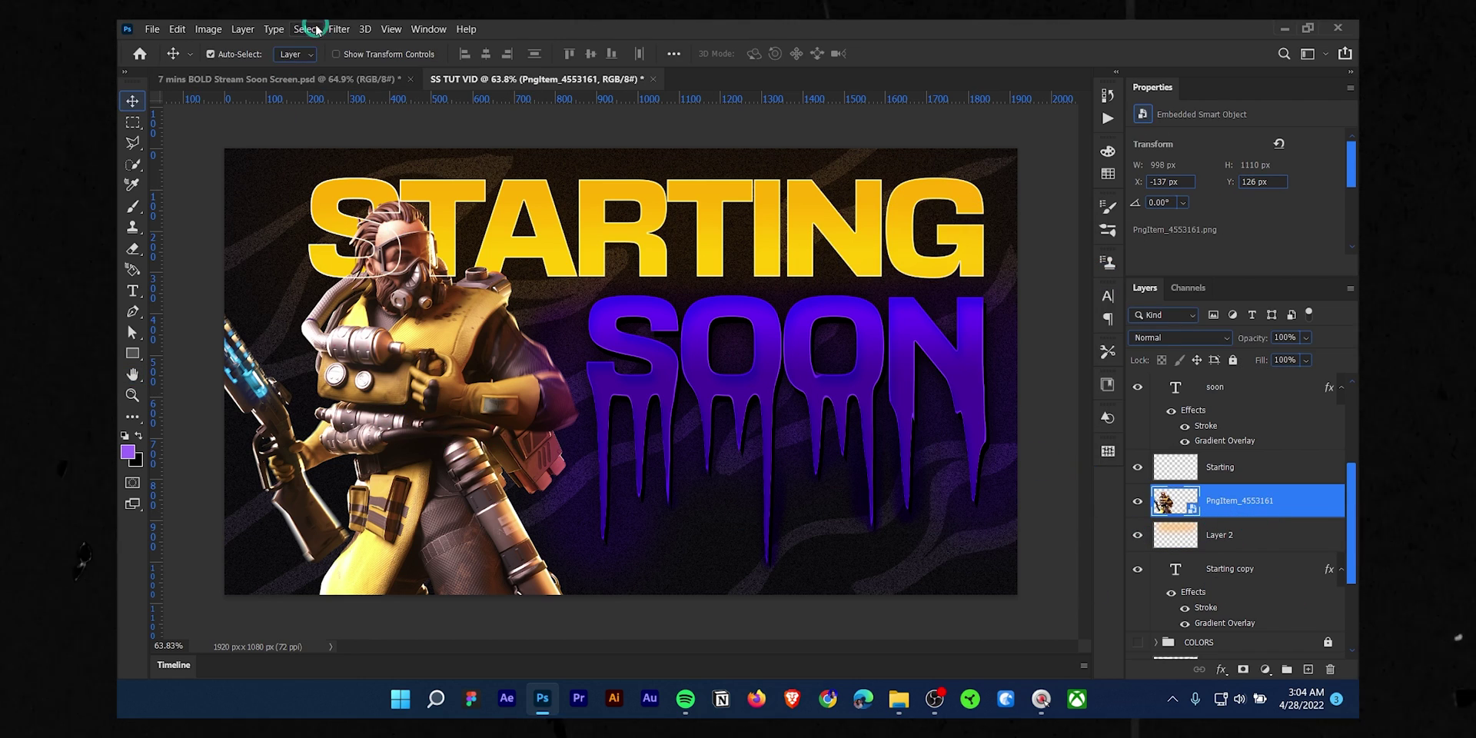
Apply a Camera Raw filter to the character with lowered exposure, shadows -50, whites -20, blacks -34, texture +41 and raised clarity
click(339, 28)
click(400, 156)
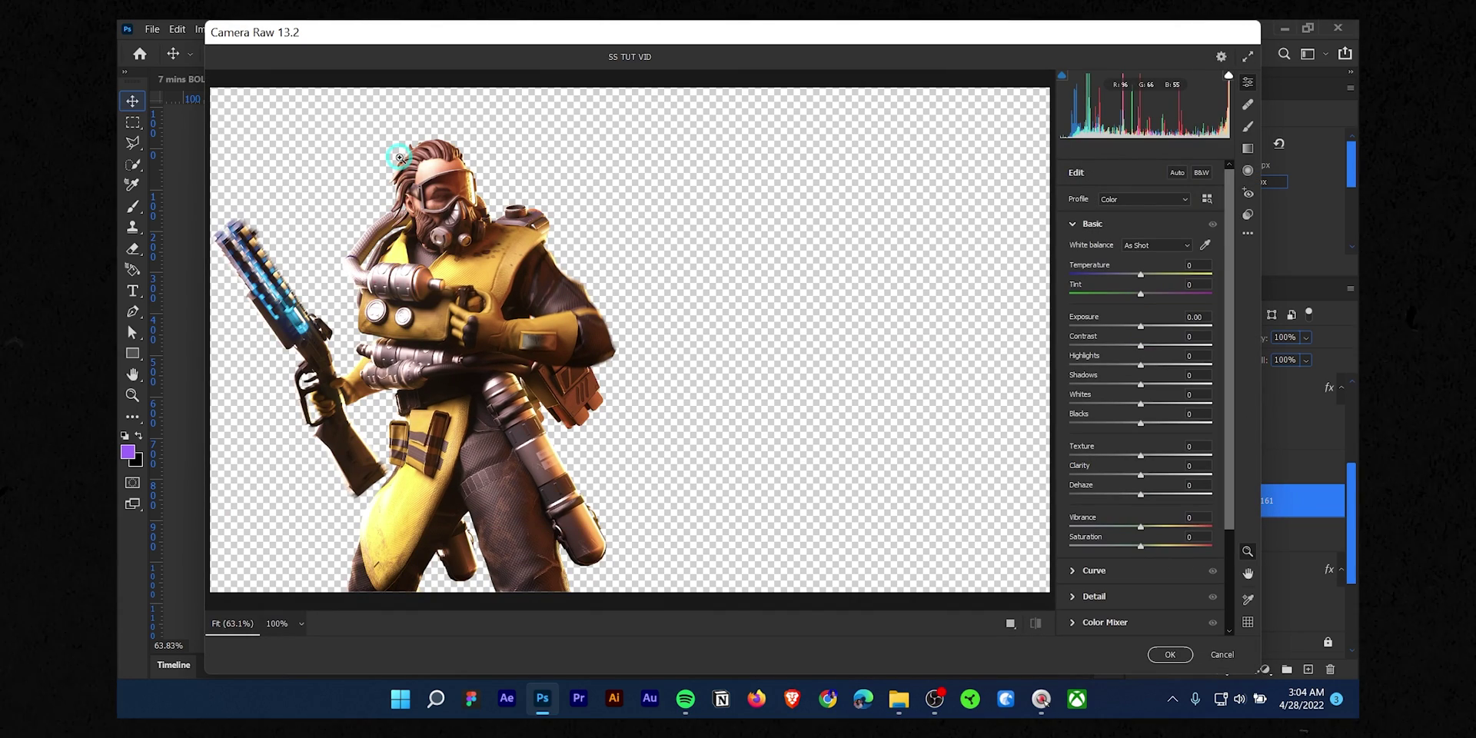
drag(1141, 327, 1127, 403)
drag(1142, 423, 1116, 423)
click(1163, 654)
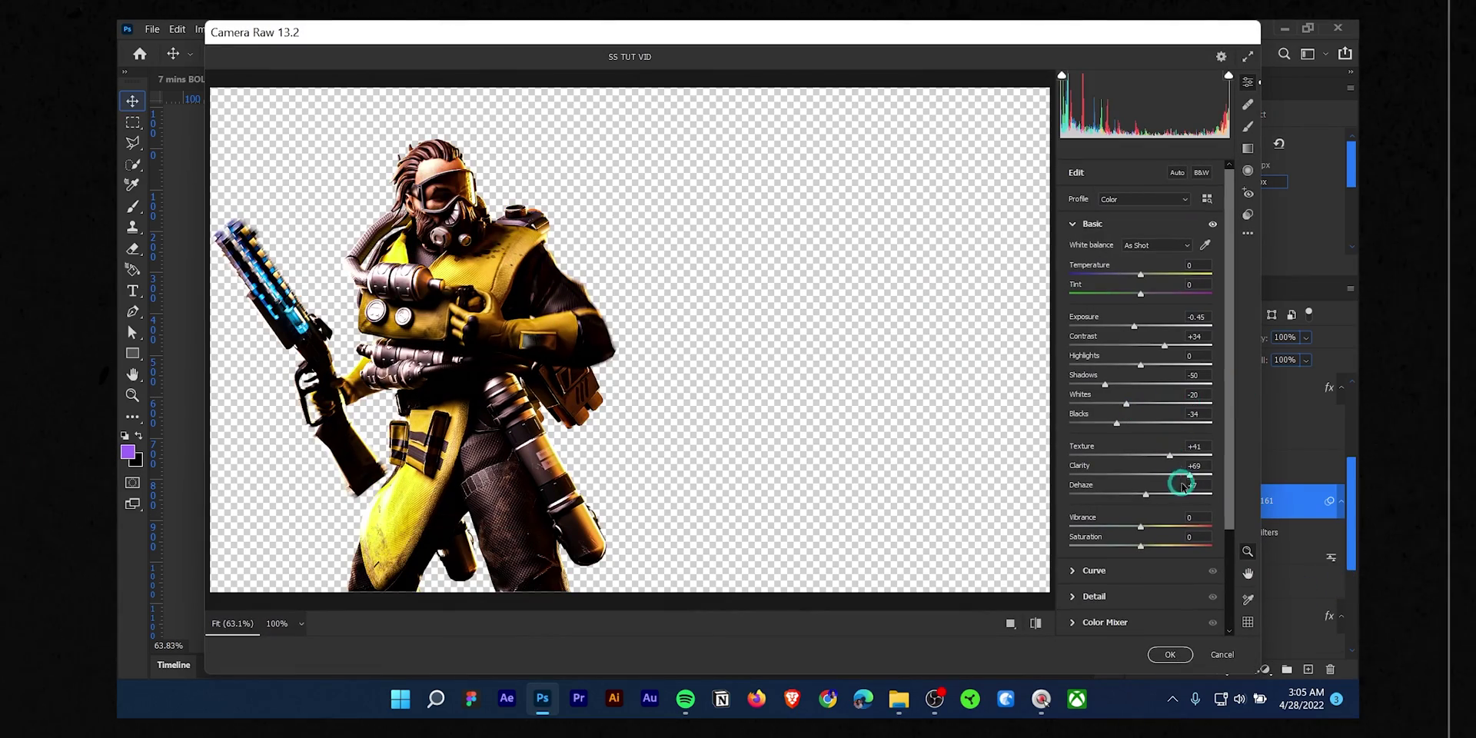
drag(1180, 481, 1175, 468)
drag(1165, 346, 1138, 327)
click(1176, 651)
Add a layer above Layer 2 and paint soft purple behind the character's lower left and yellow in the canvas's lower-right corner
click(1258, 573)
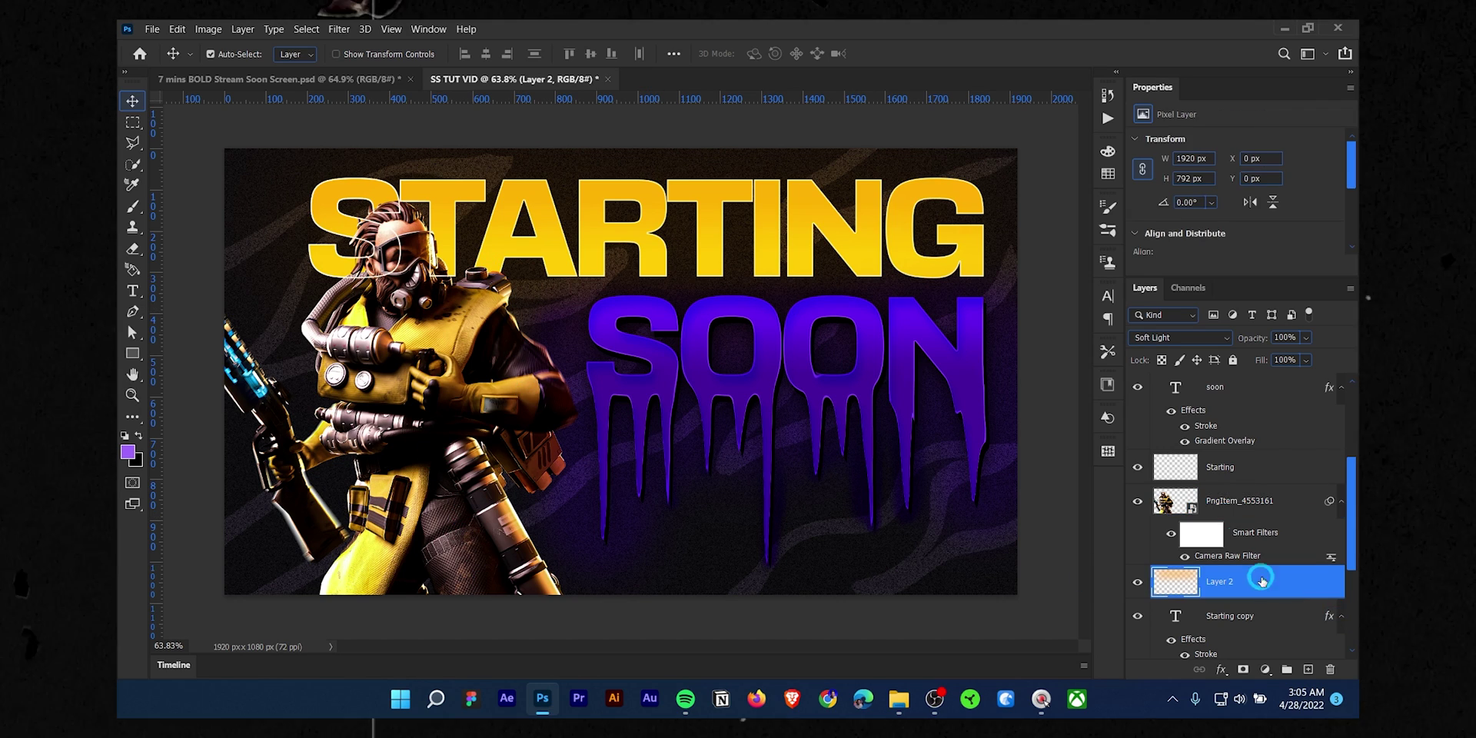
click(1315, 671)
key(b)
key(alt)
key(space)
alt+right_click(257, 555)
mouse_move(257, 555)
mouse_down()
mouse_move(313, 576)
mouse_move(254, 350)
mouse_up()
click(474, 591)
drag(474, 591, 452, 586)
alt+click(800, 258)
drag(894, 618, 1059, 471)
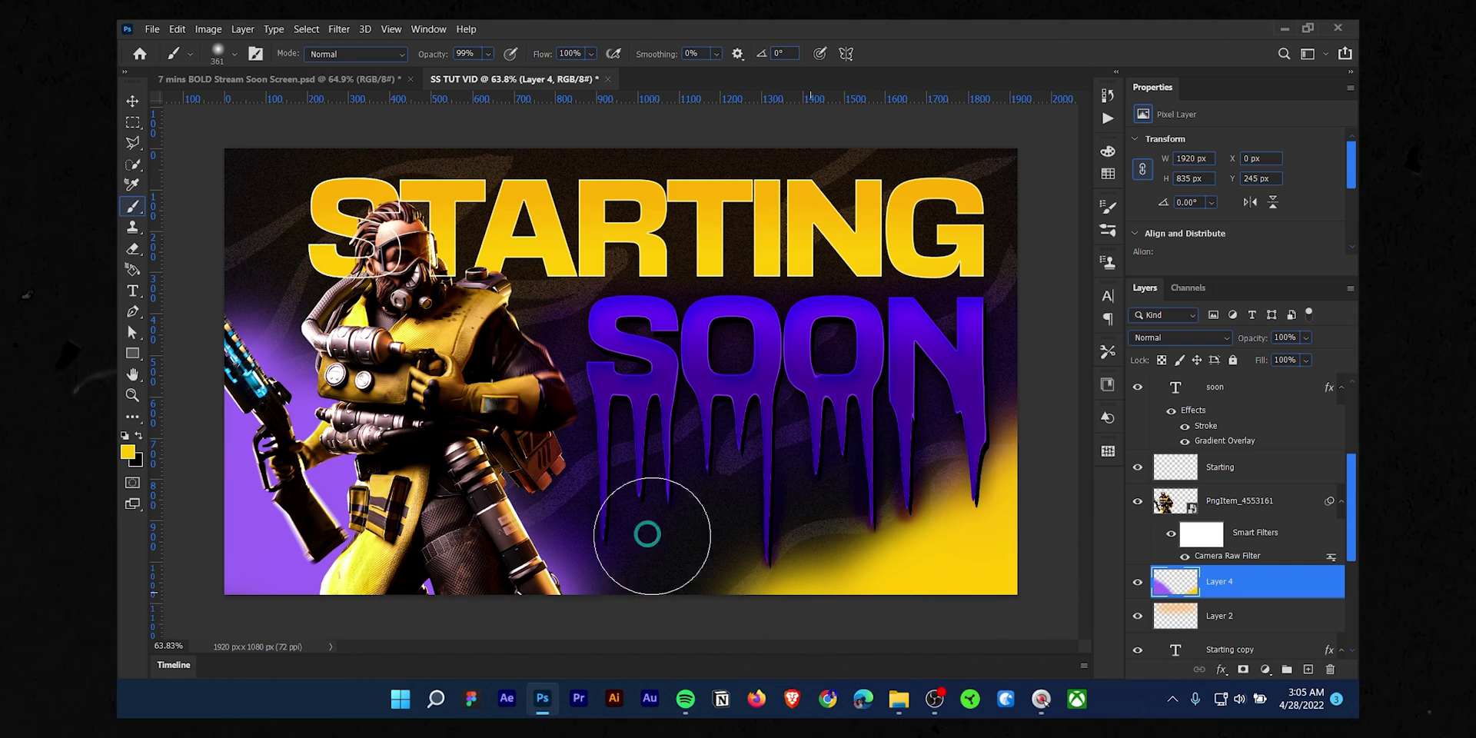
Soften the purple and yellow paint on Layer 4 with a Gaussian Blur and set the layer to Soft Light
click(339, 29)
mouse_move(369, 259)
click(619, 333)
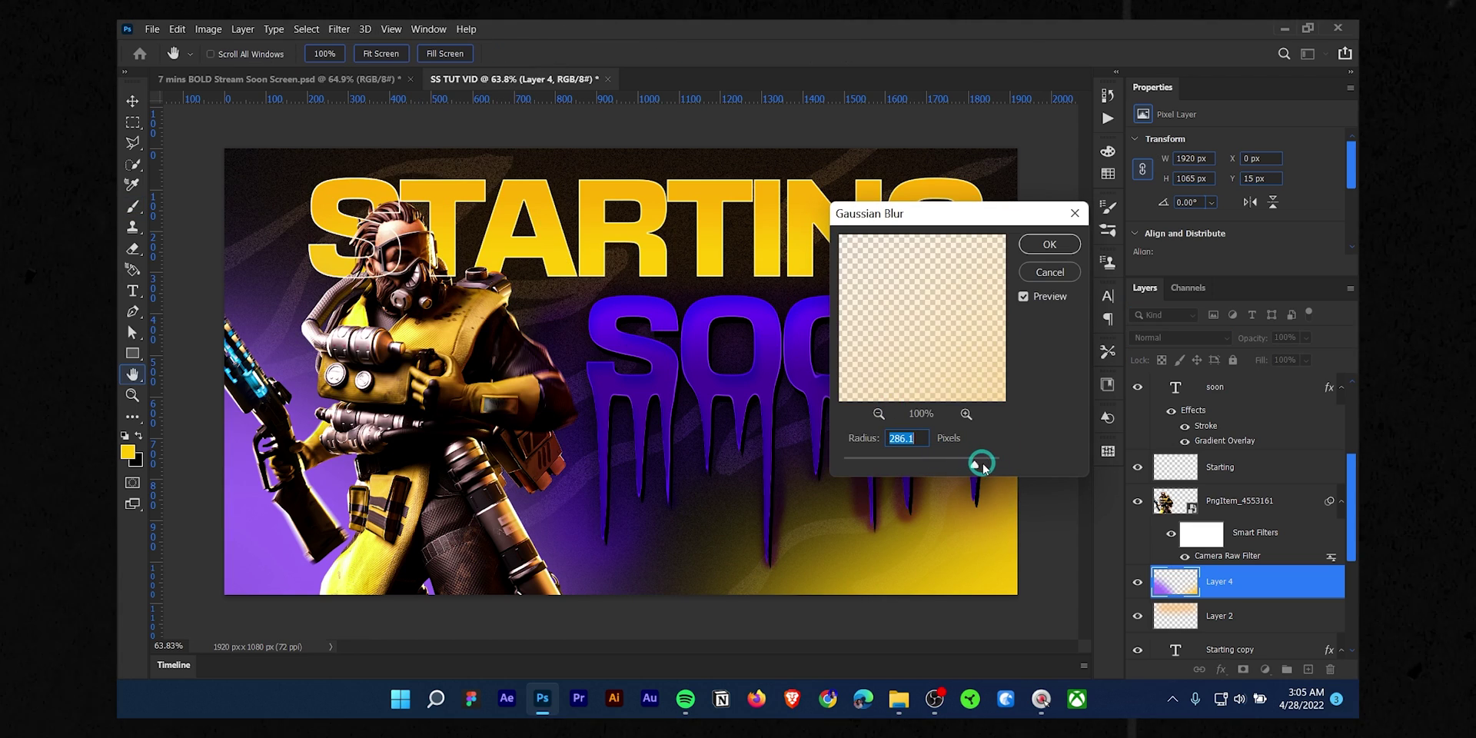
drag(979, 467, 936, 464)
click(1049, 245)
click(1180, 338)
click(1167, 480)
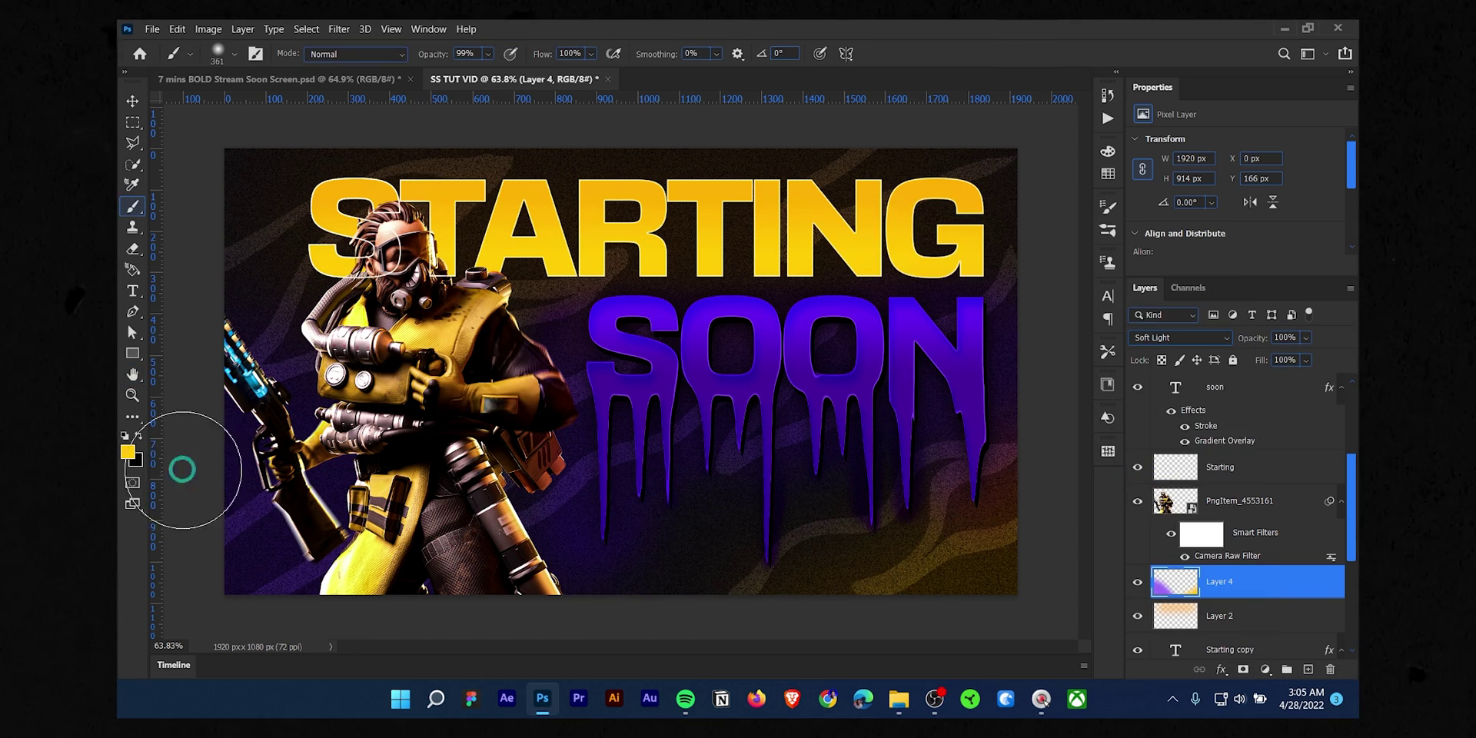
Undo the last edits, set the foreground color to white and paint soft highlights along the canvas edges on Layer 4
key(alt+v)
key(ctrl+z)
key(ctrl+z)
click(124, 435)
click(140, 436)
mouse_move(252, 576)
mouse_down()
mouse_move(221, 522)
mouse_move(314, 593)
mouse_move(323, 582)
mouse_move(207, 442)
mouse_move(408, 589)
mouse_move(995, 631)
mouse_up()
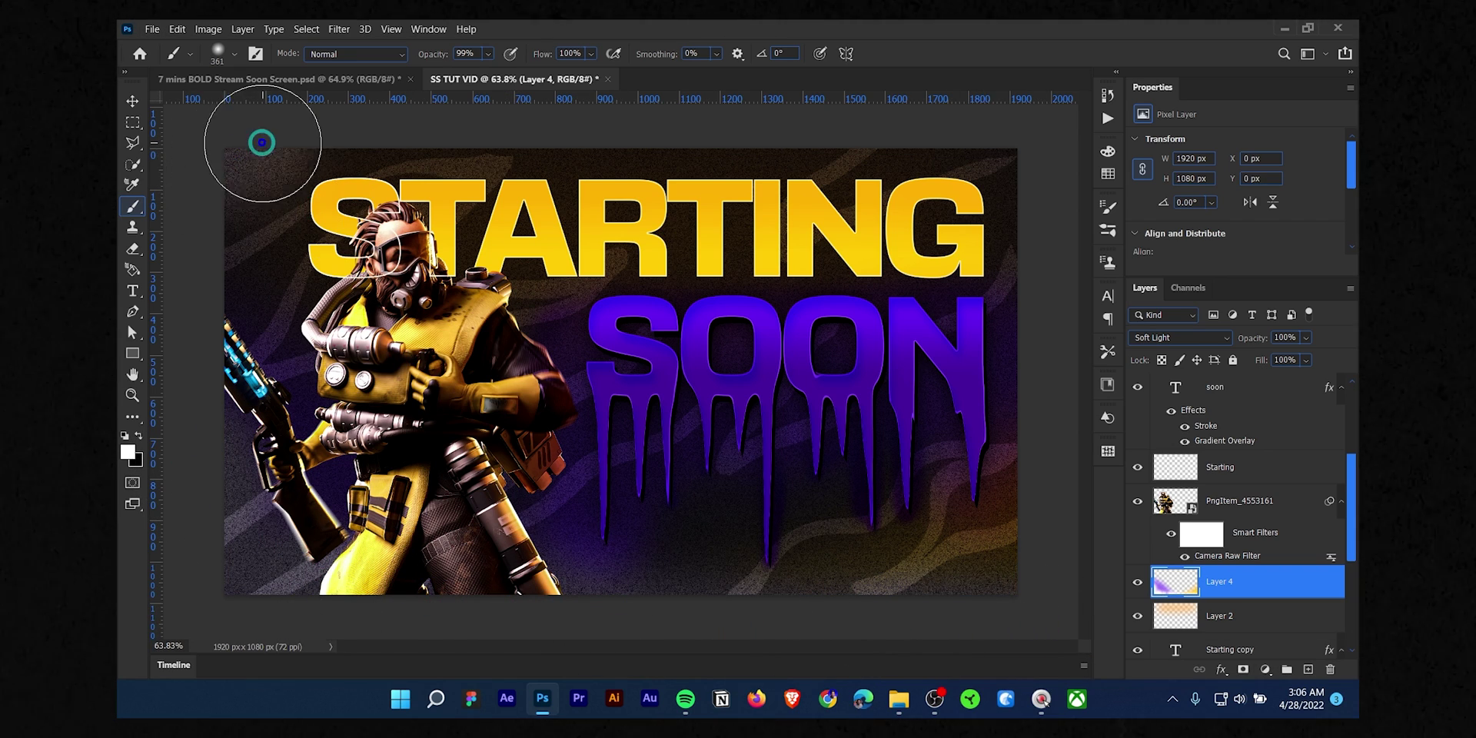
key(v)
scroll(419, 205, down, 2)
key(ctrl+z)
click(1071, 274)
key(ctrl+z)
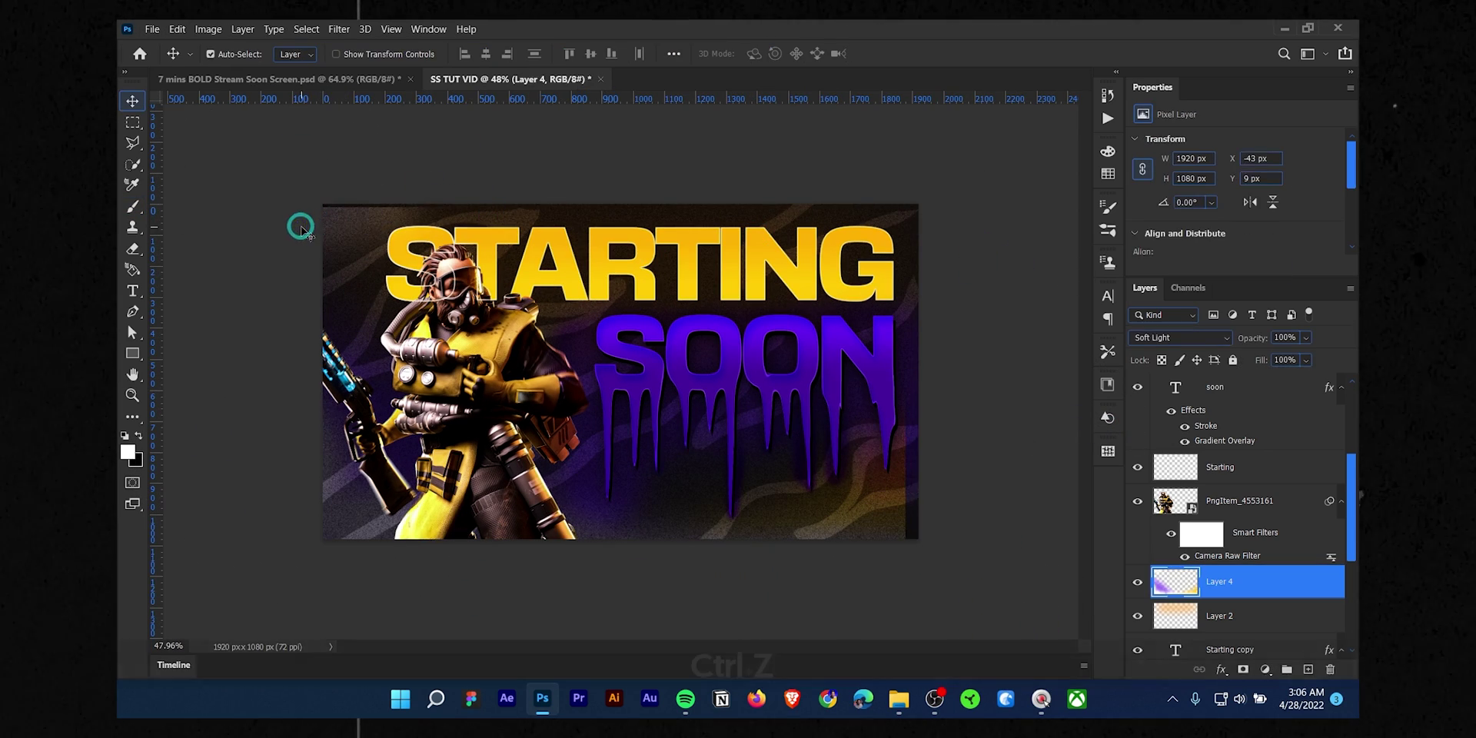
key(ctrl+z)
Compare the design with the finished 7 mins BOLD Stream Soon Screen.psd and return to the SS TUT VID document
click(399, 154)
key(ctrl+Tab)
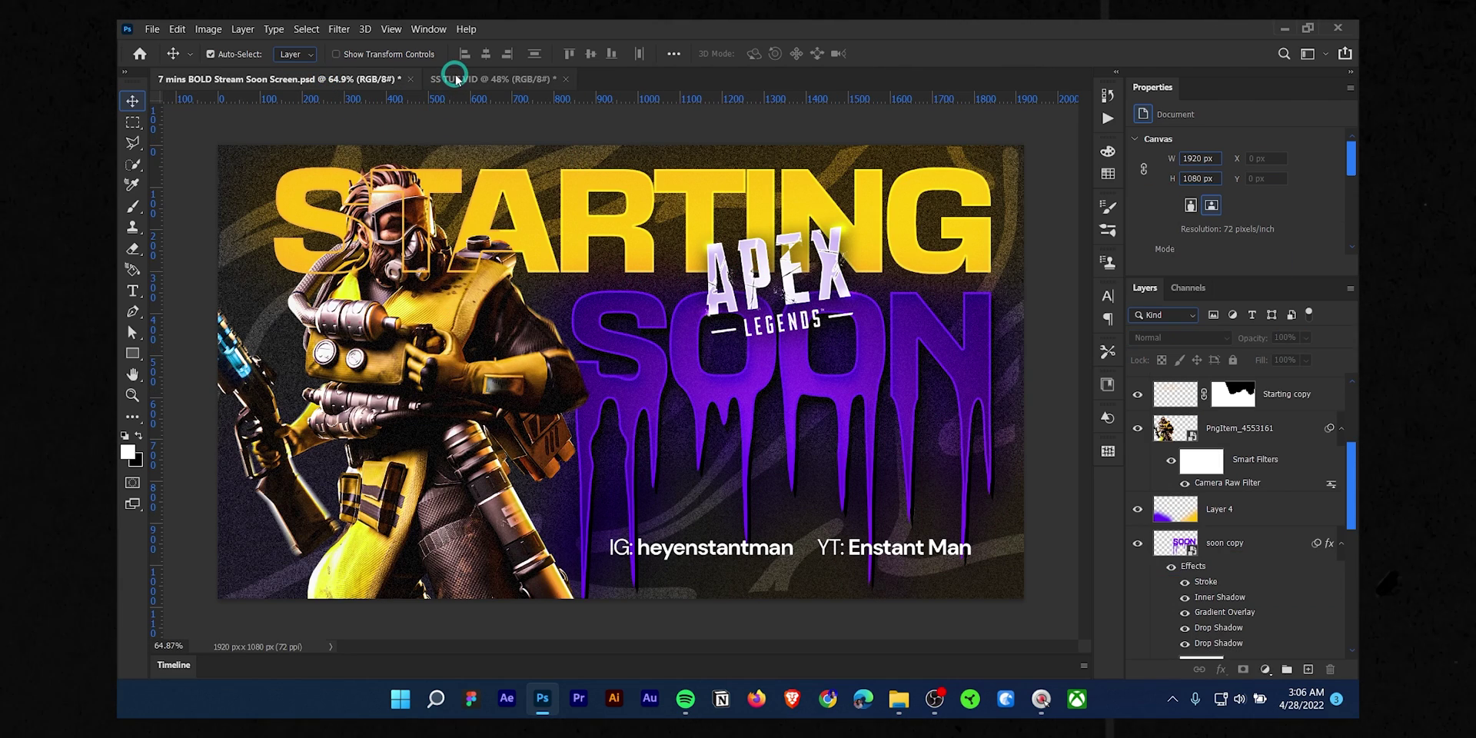
click(456, 79)
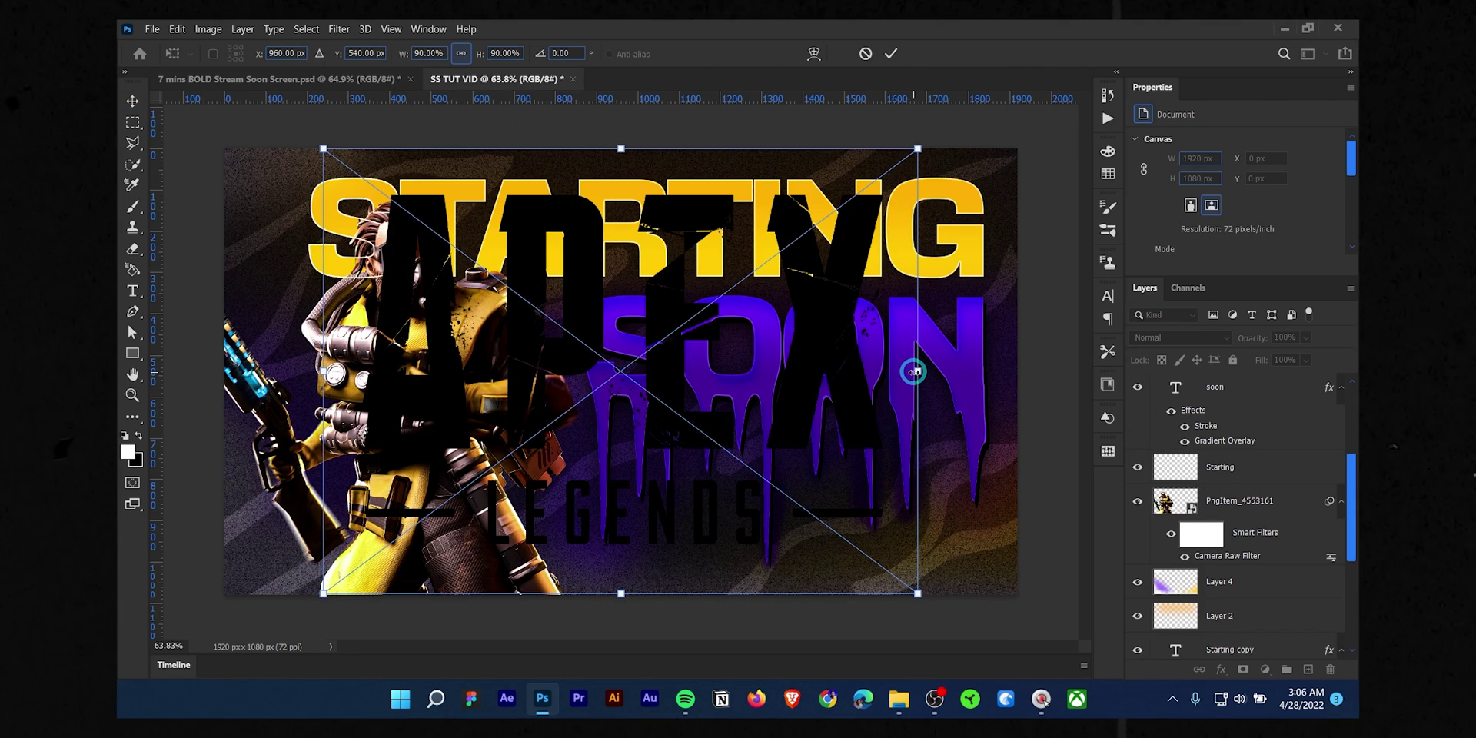
Scale the Apex Legends logo to about 368 by 285 px, tilt it -11.84° and place it between STARTING and SOON
drag(916, 372, 681, 377)
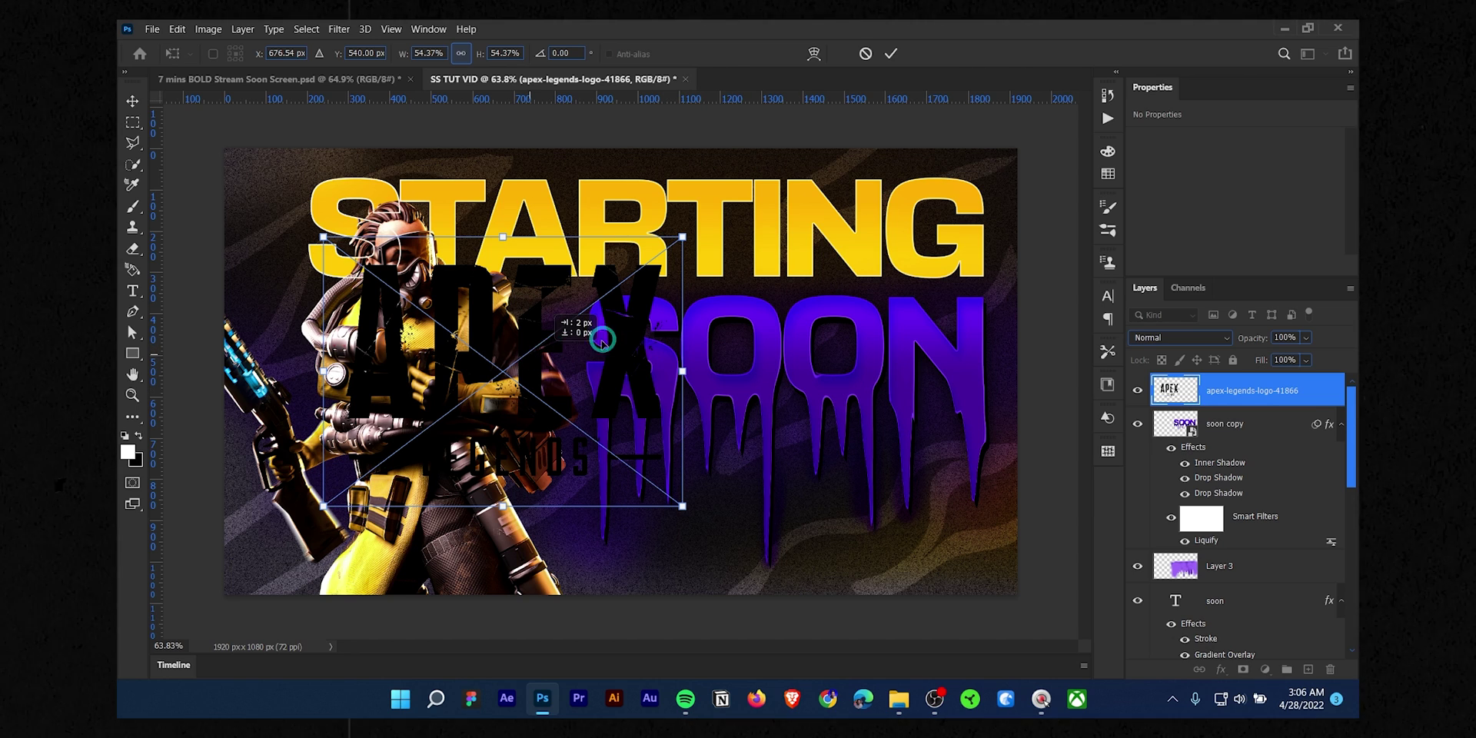
drag(602, 339, 786, 315)
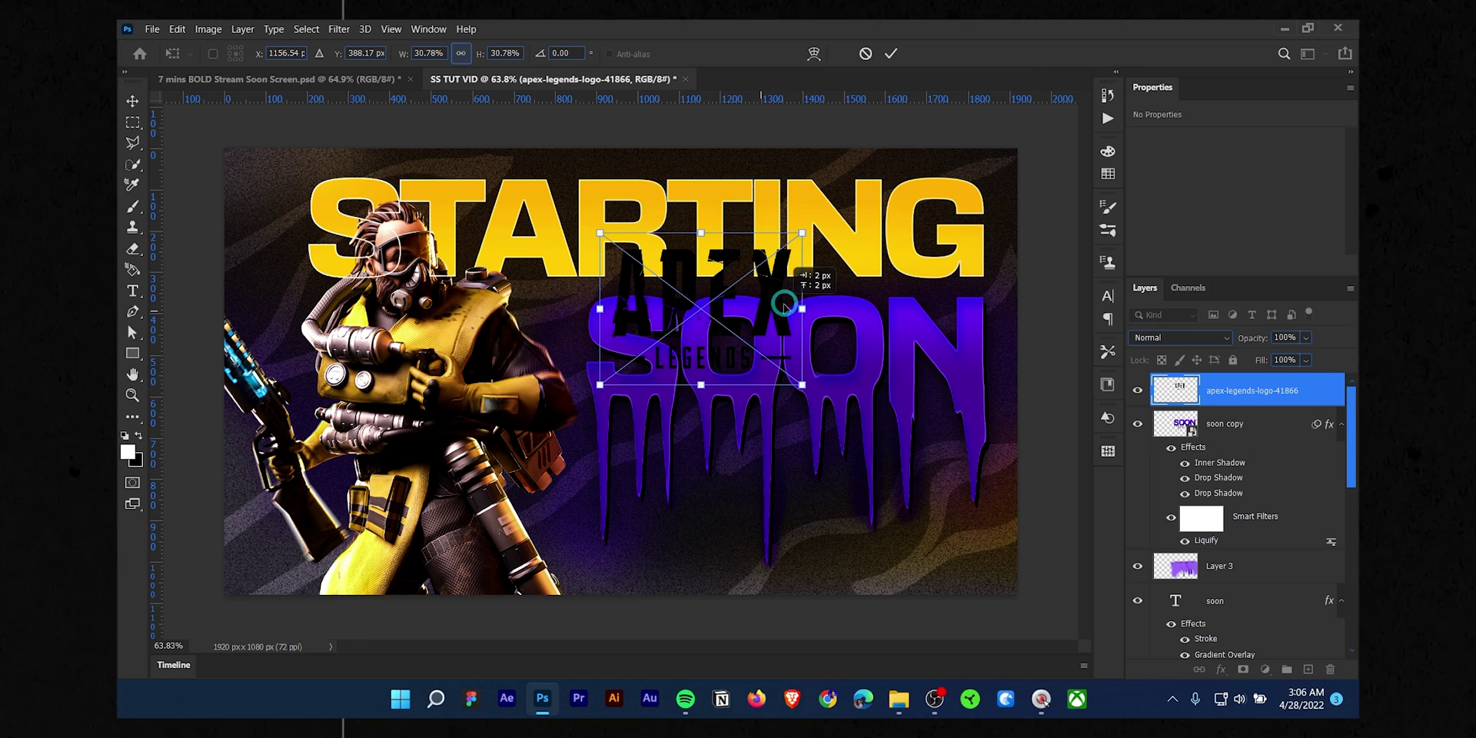
drag(785, 306, 820, 297)
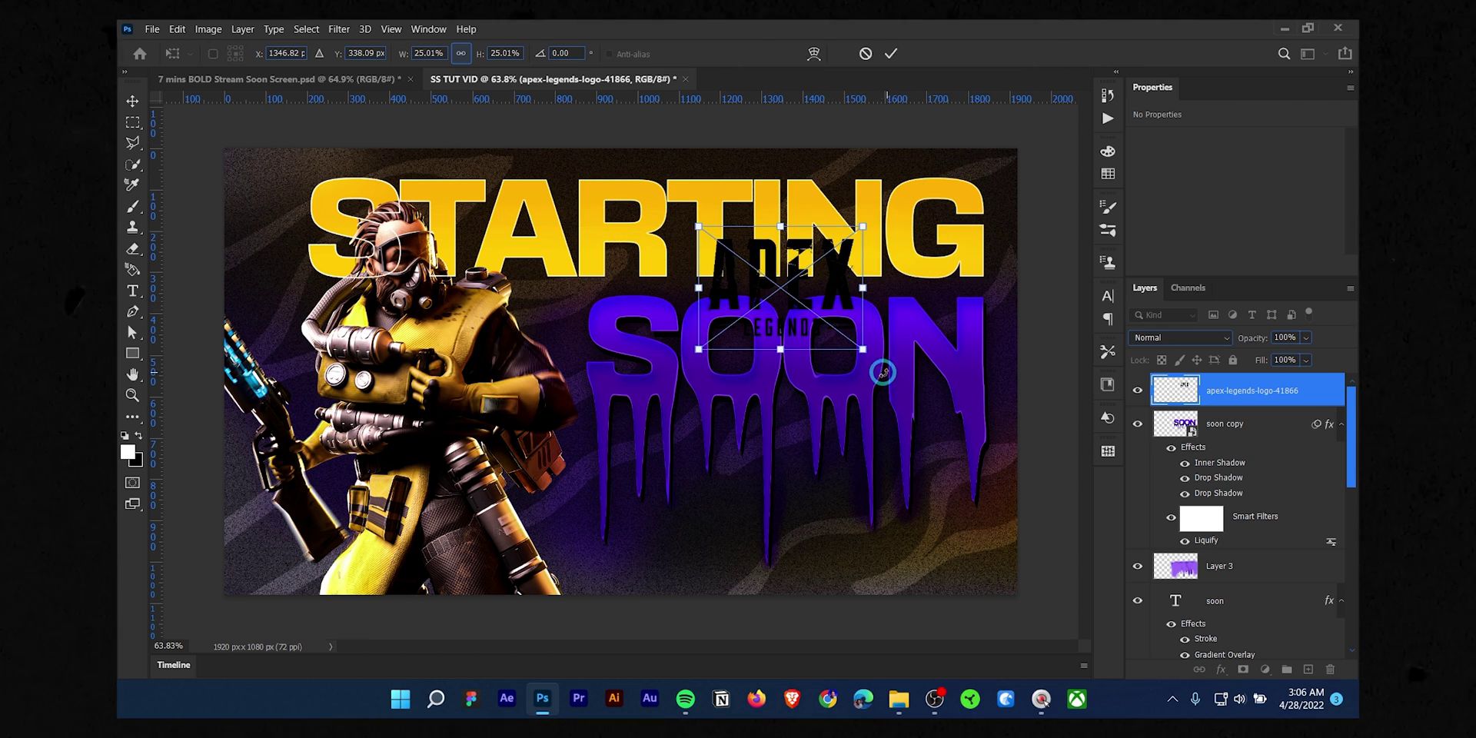
drag(883, 371, 894, 344)
drag(809, 288, 816, 290)
drag(889, 353, 893, 346)
drag(839, 313, 842, 315)
drag(869, 250, 820, 268)
click(891, 53)
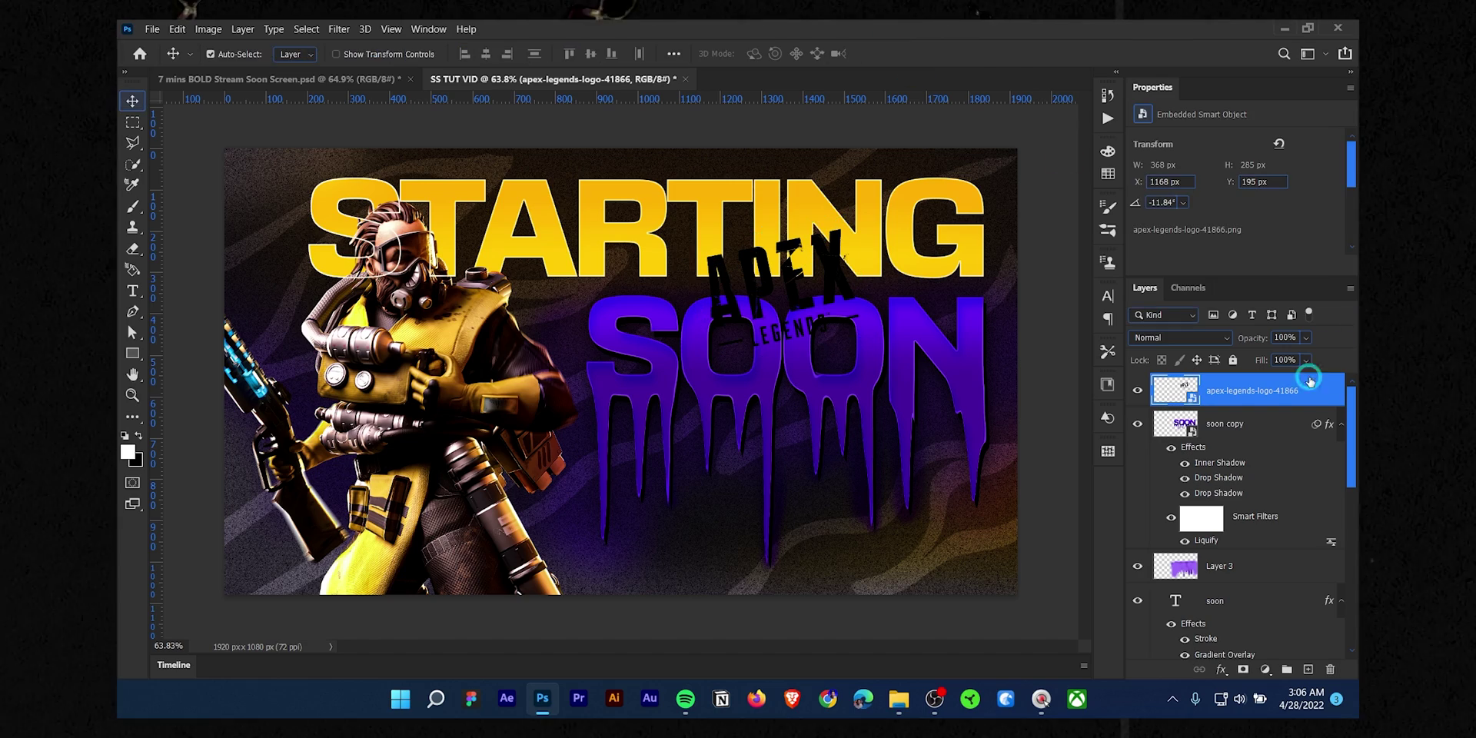
Add a Gradient Overlay to the logo layer and set the gradient's first color stop to white (ffffff)
double_click(1321, 391)
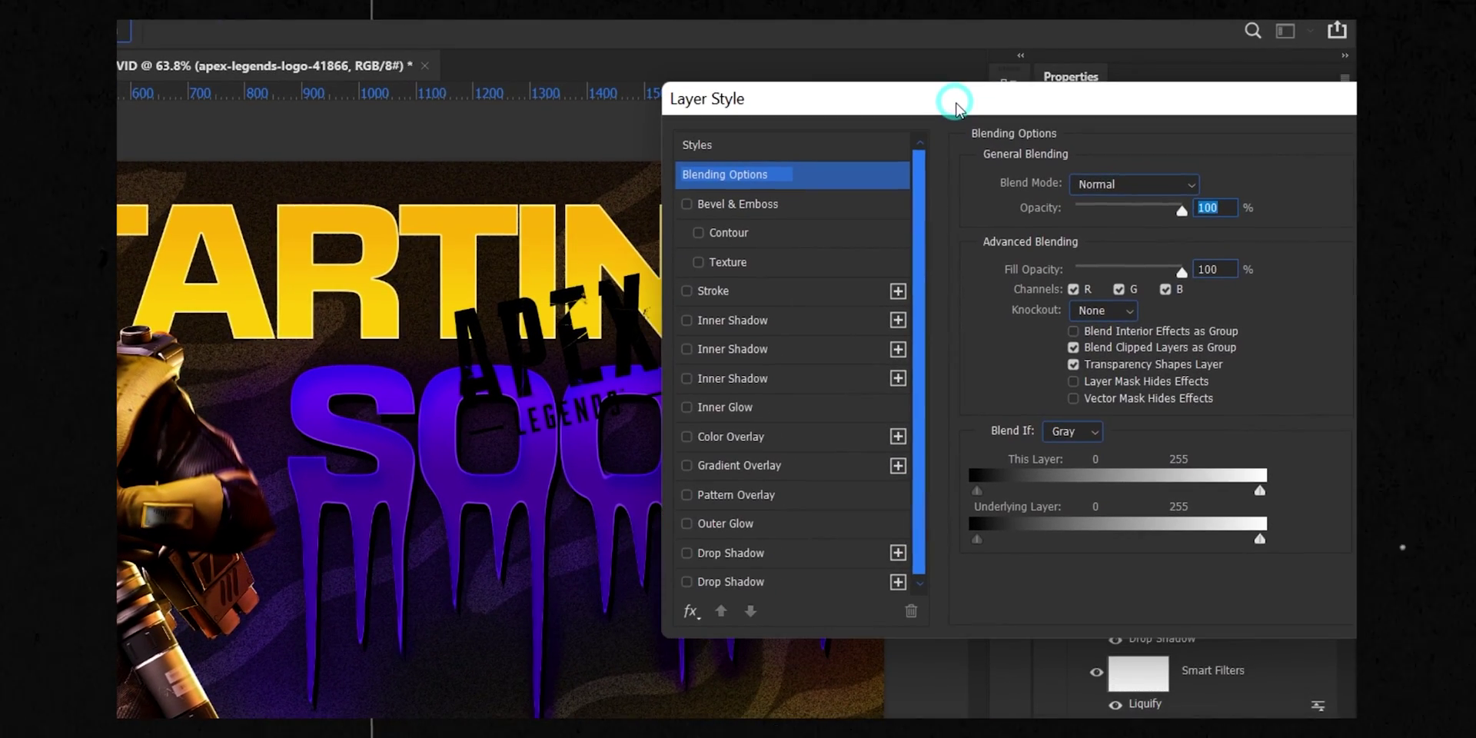
drag(956, 107, 951, 89)
click(683, 446)
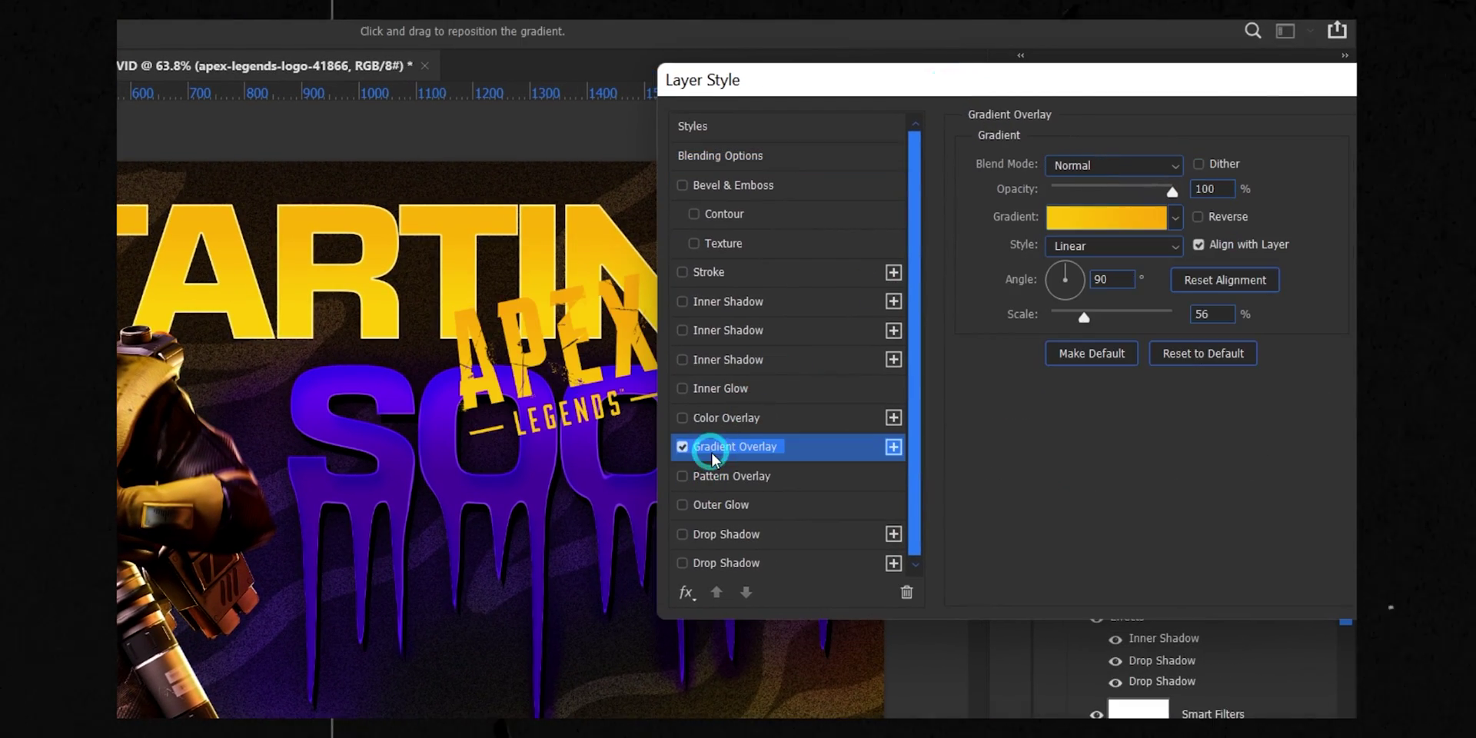
click(1106, 217)
double_click(863, 704)
click(775, 227)
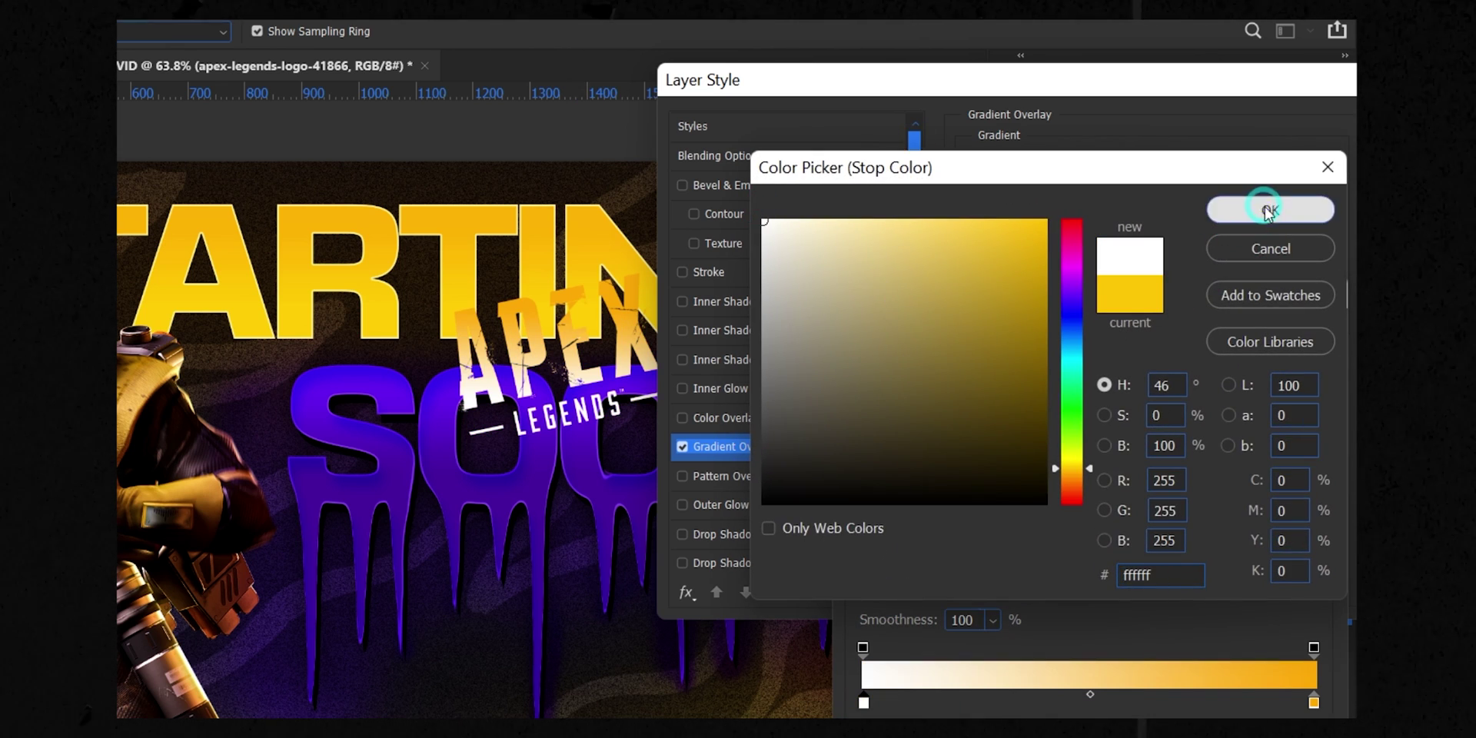
click(1269, 205)
Set the logo gradient's end stop to pale lavender c6c8e2 and its angle to -90°
double_click(1314, 703)
click(1069, 318)
drag(816, 228, 798, 250)
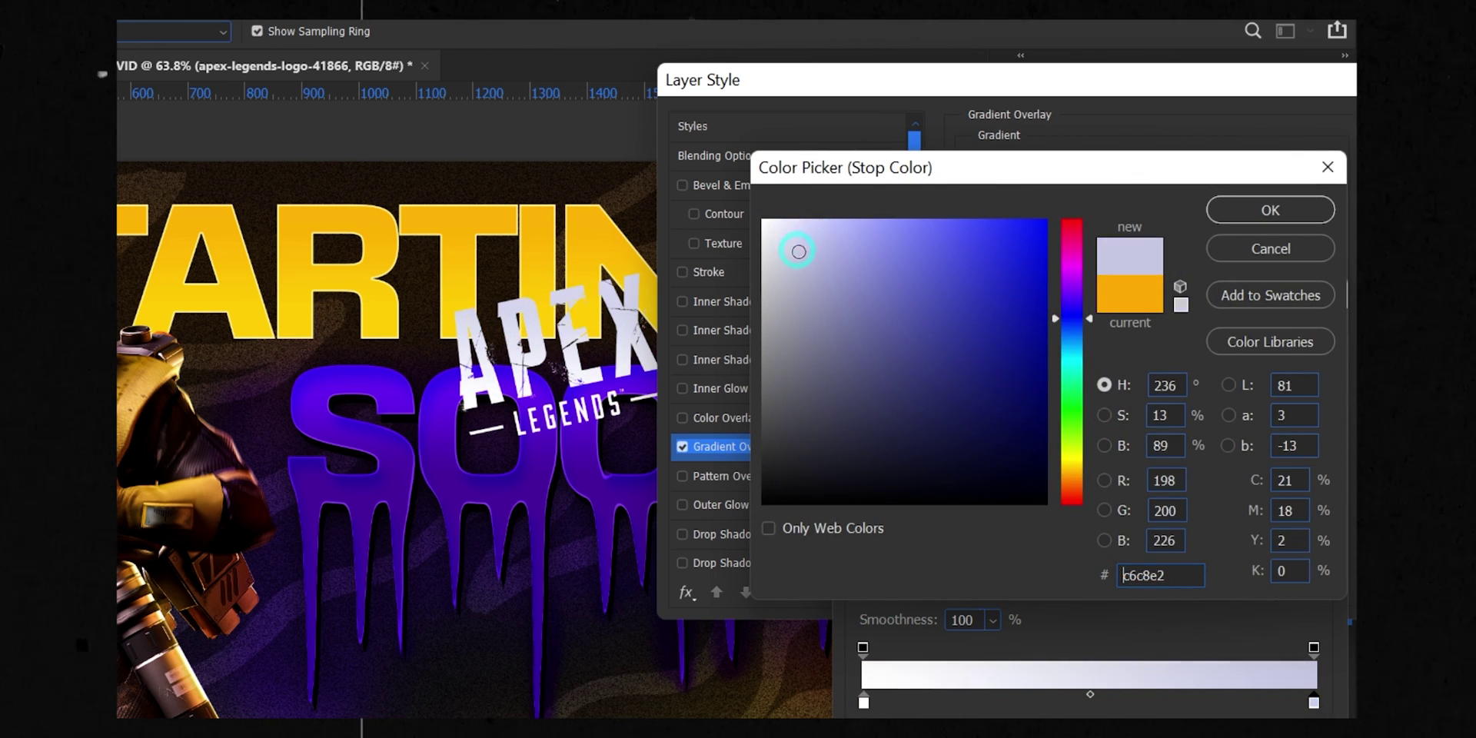
click(1238, 212)
click(1261, 341)
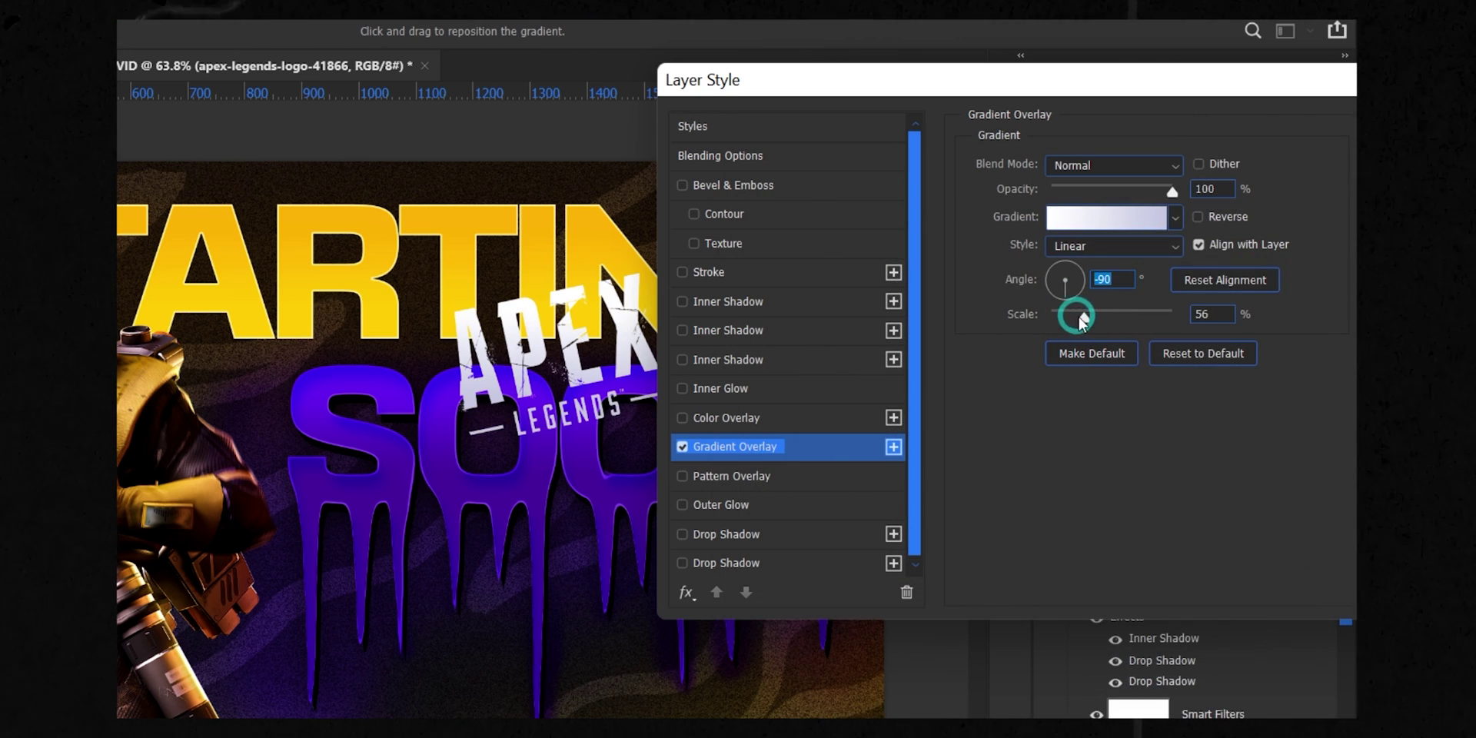
Give the logo a 3 px inside Stroke and a black Drop Shadow with 14 px distance and 38 px size
click(736, 273)
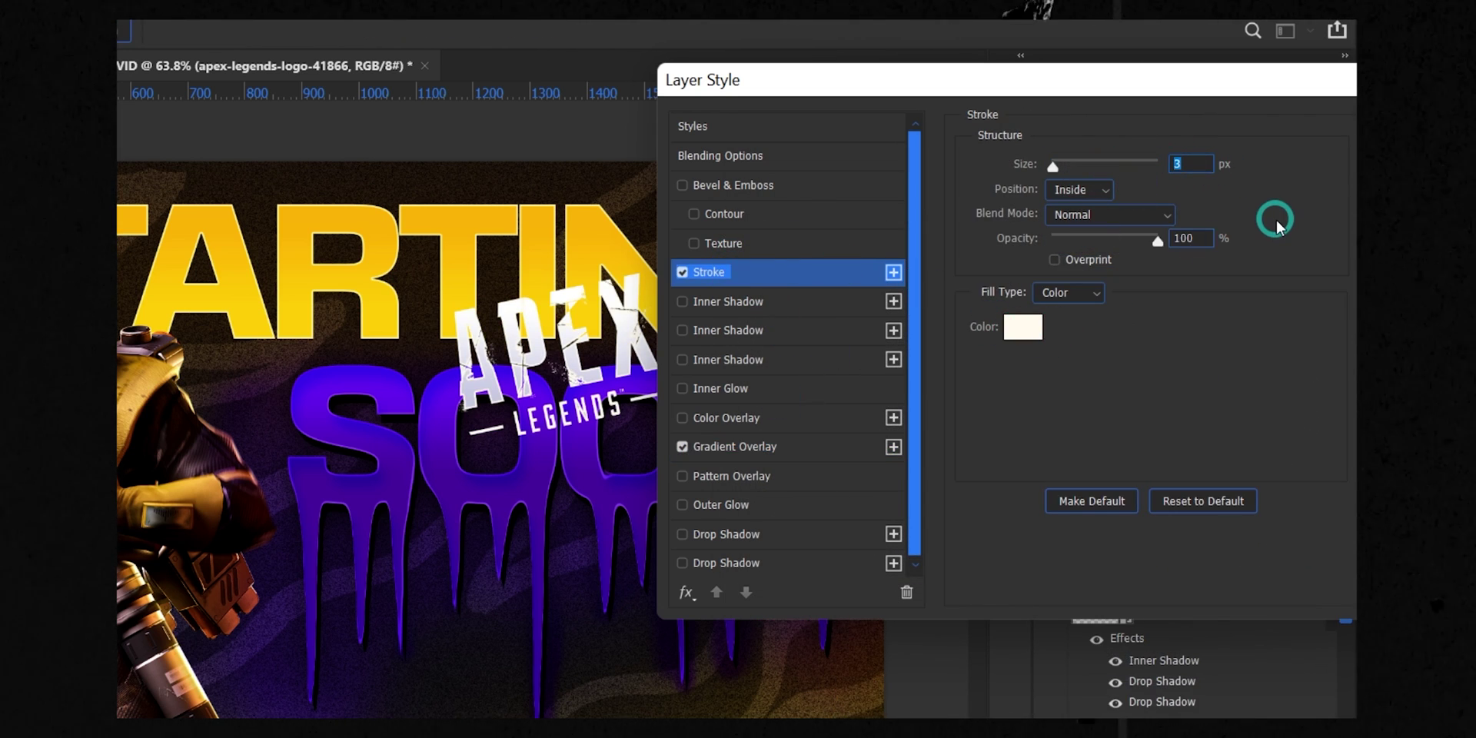
click(741, 568)
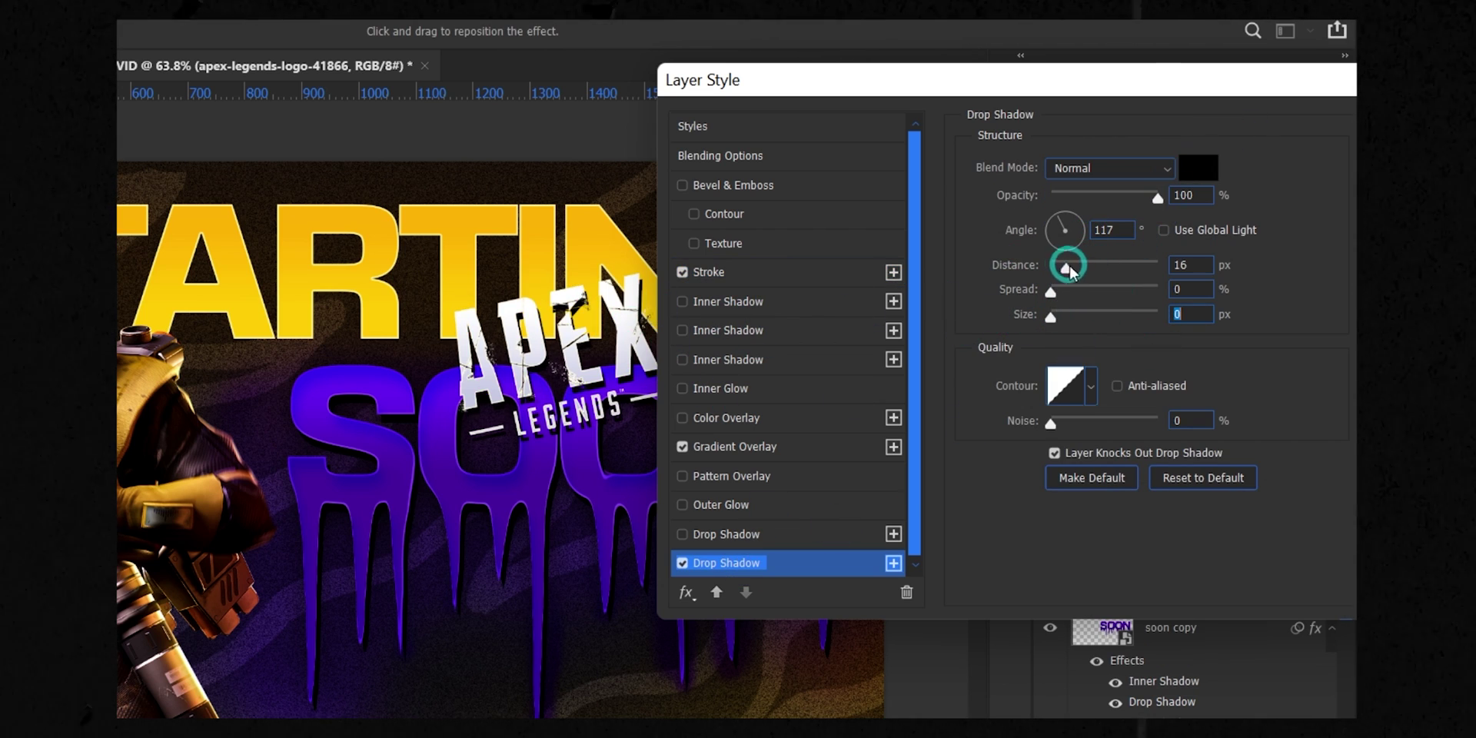
drag(1053, 323, 1076, 319)
drag(1220, 96, 946, 140)
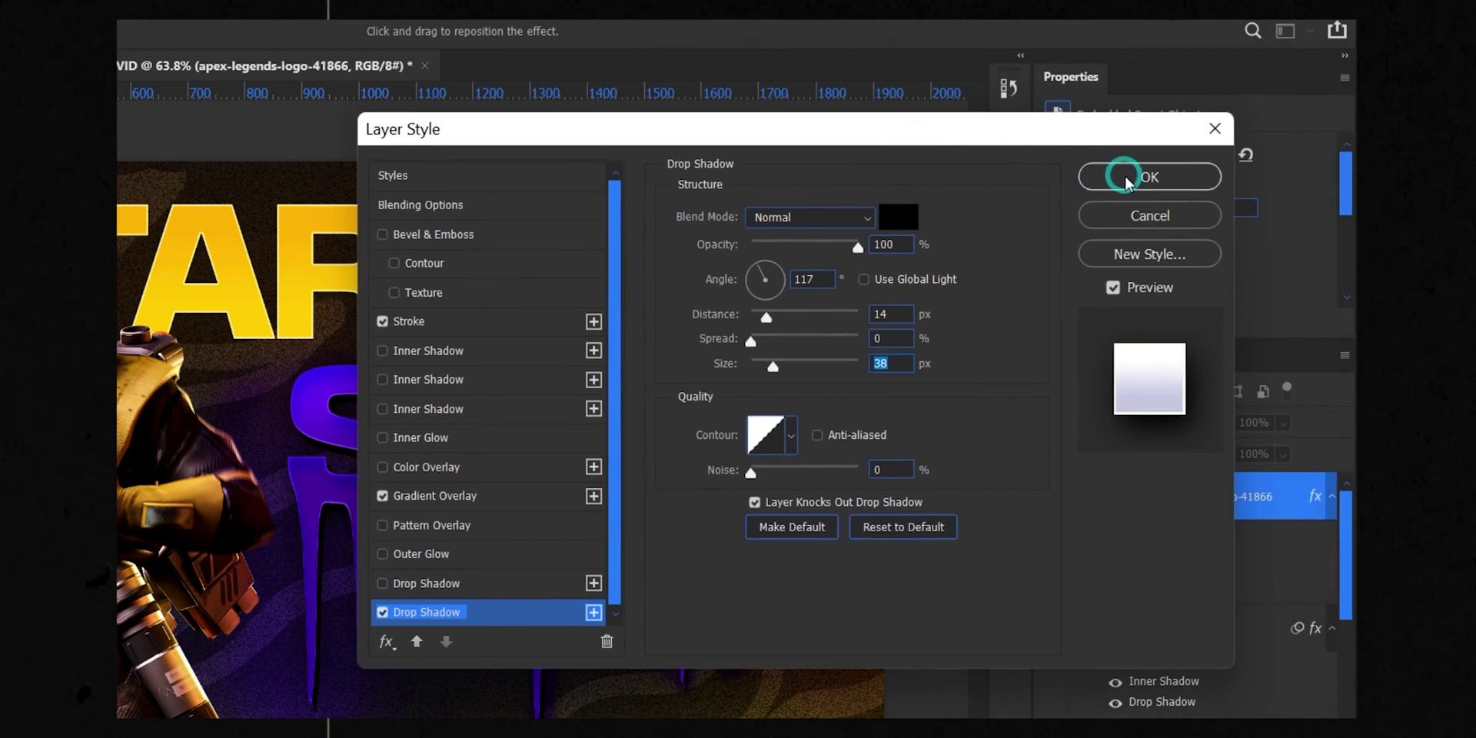
click(1126, 178)
Add a new layer above the logo and prepare a soft white brush of 28 px
scroll(732, 297, up, 5)
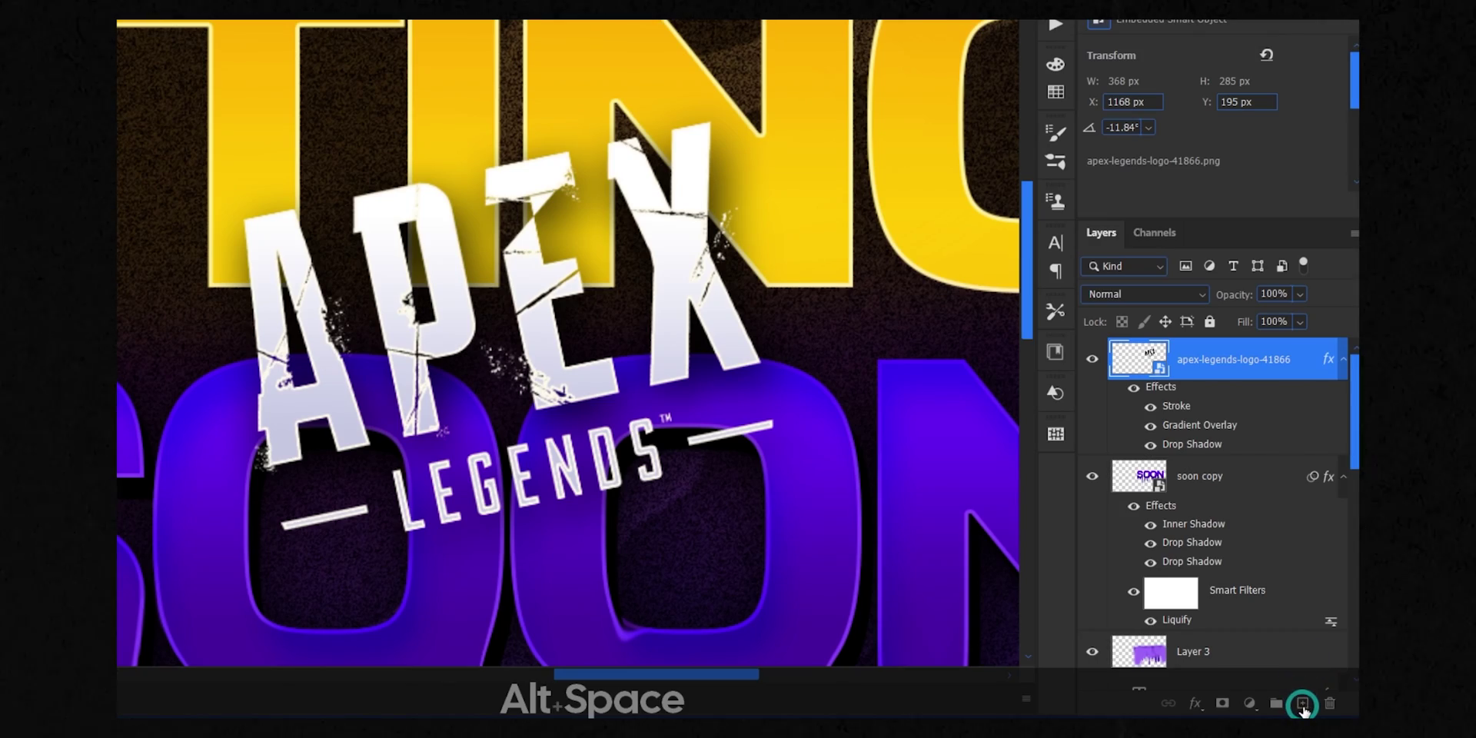
click(1303, 704)
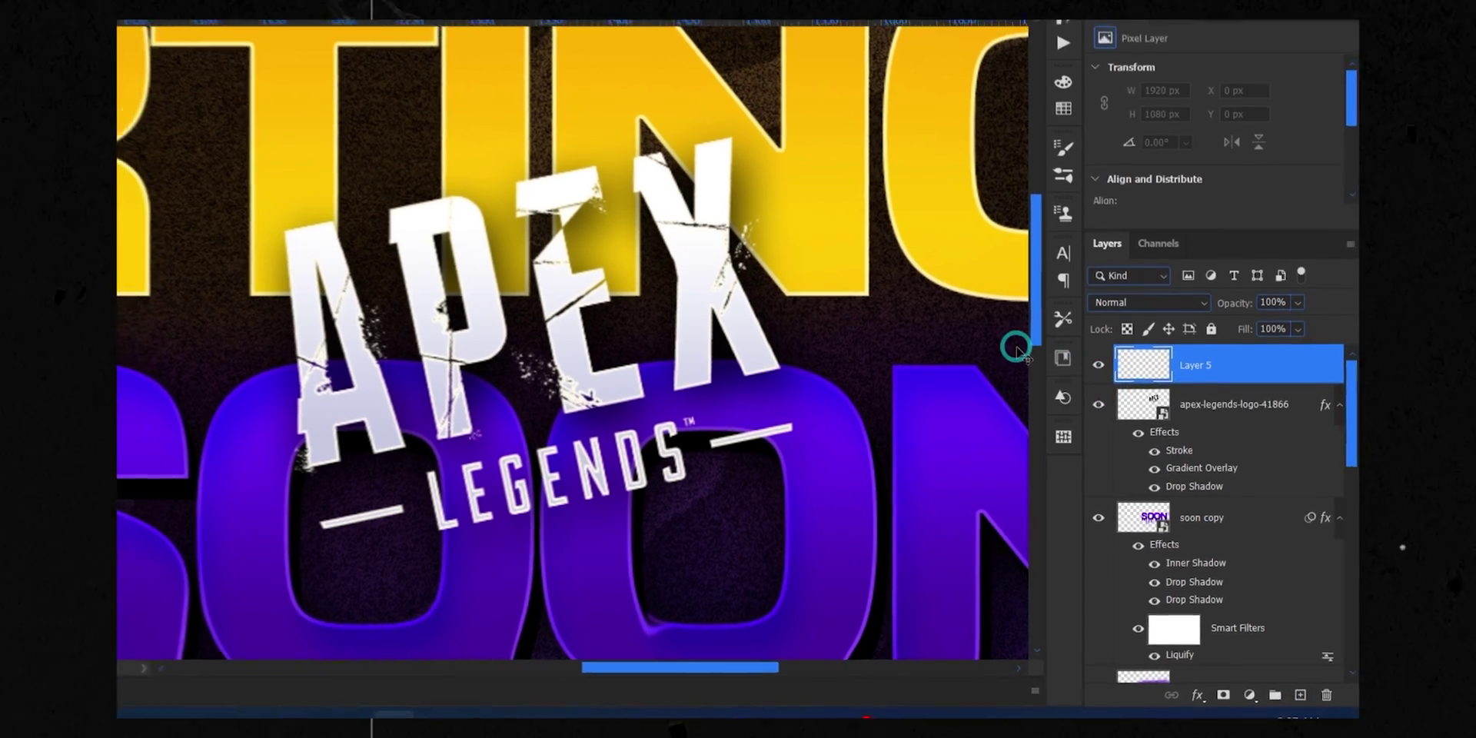
key(b)
alt+drag(572, 203, 368, 217)
drag(550, 277, 446, 288)
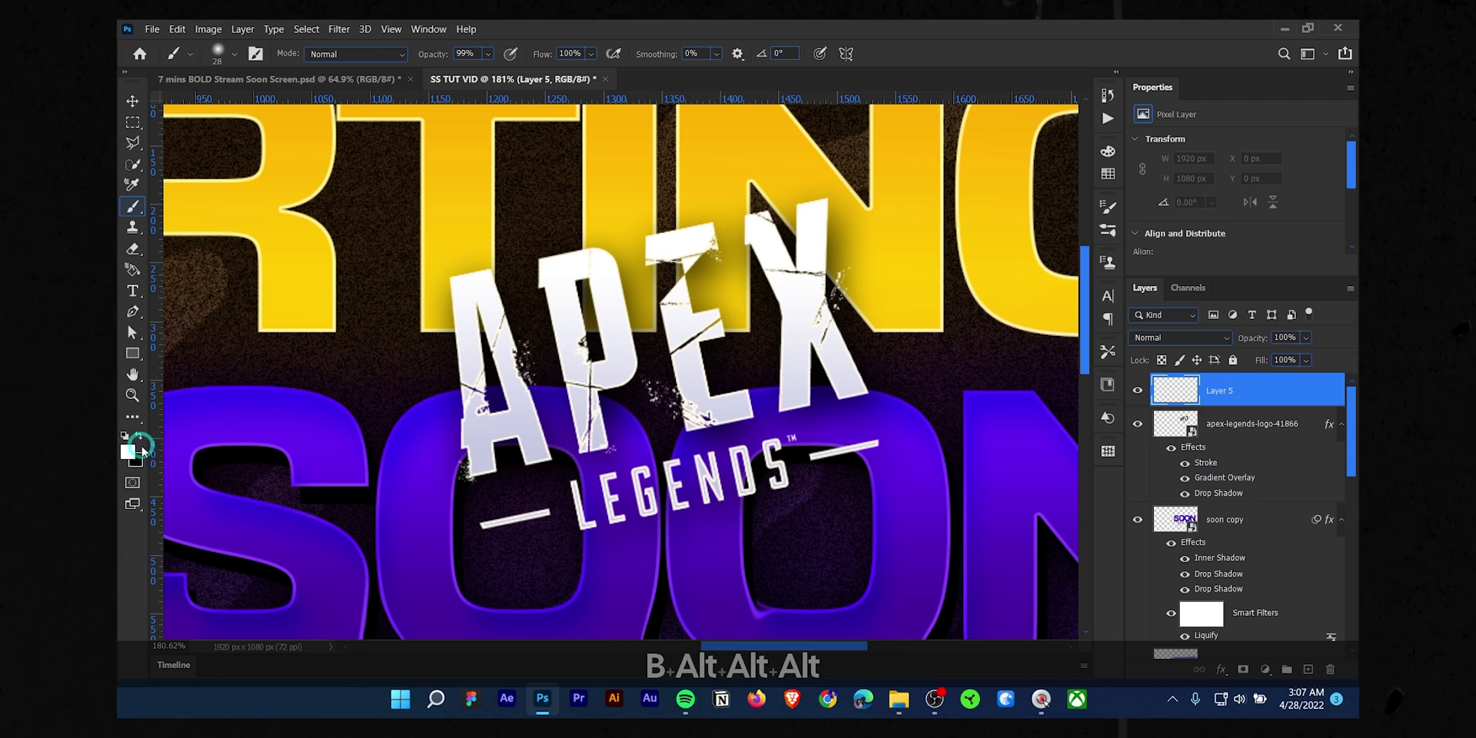
click(135, 448)
click(1297, 184)
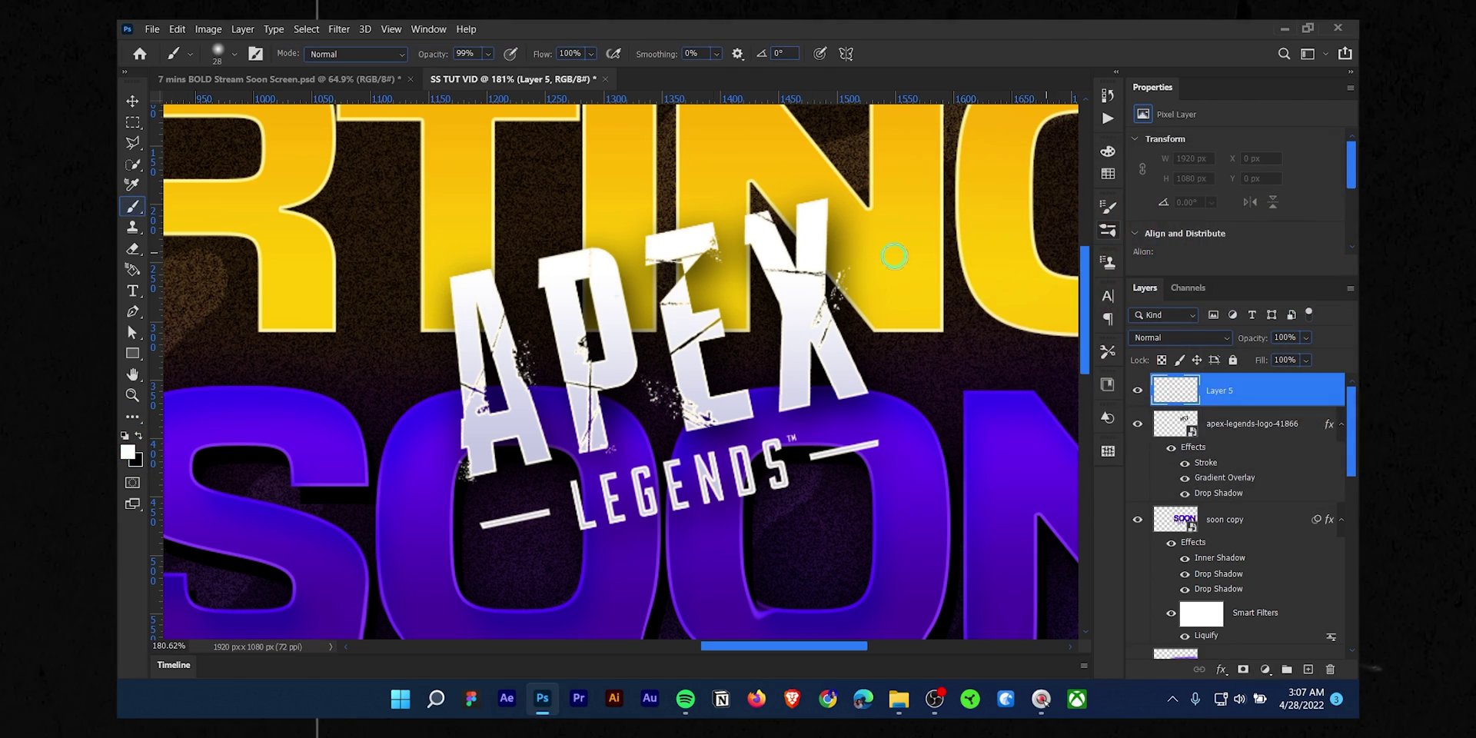
Dab soft white spots on the edges of the APEX letters on Layer 5 and set the layer to Overlay
click(463, 283)
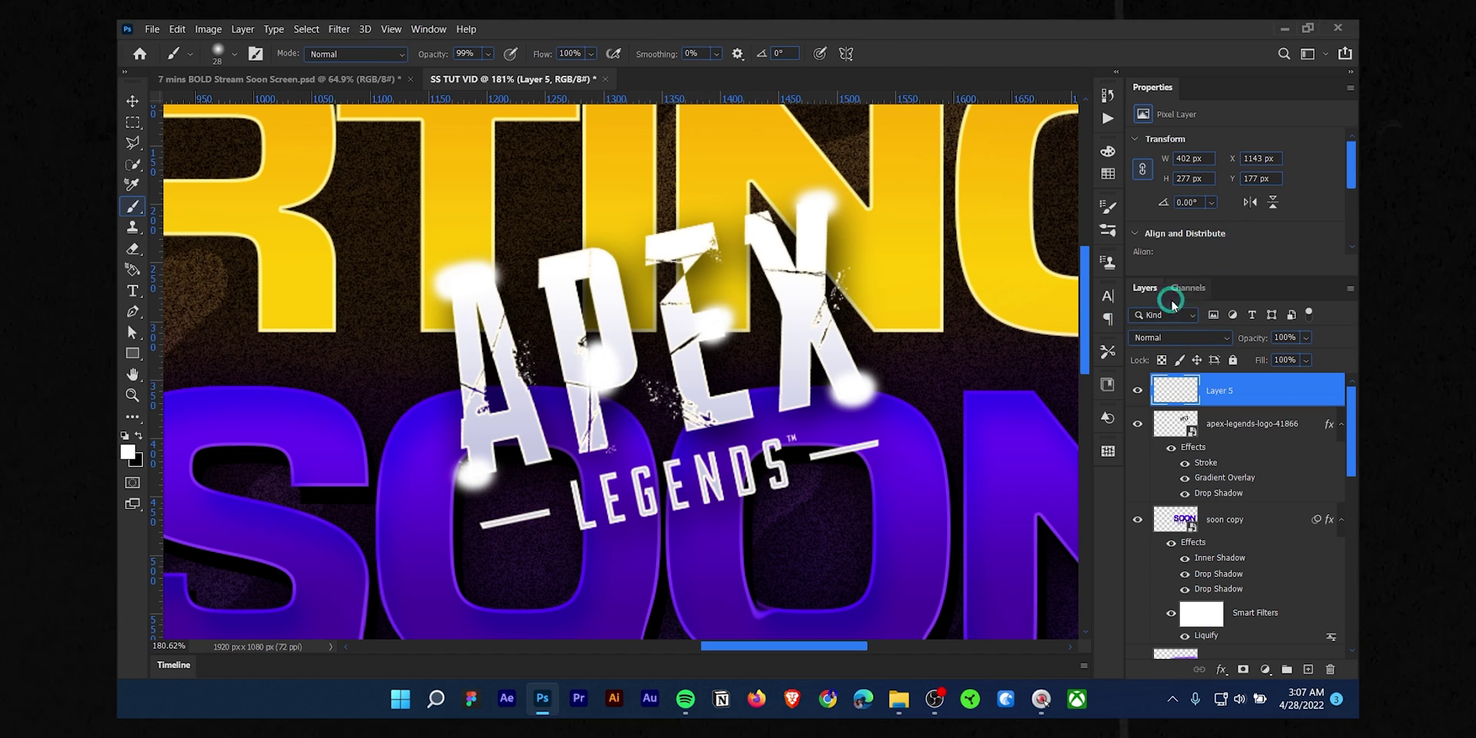
click(1172, 338)
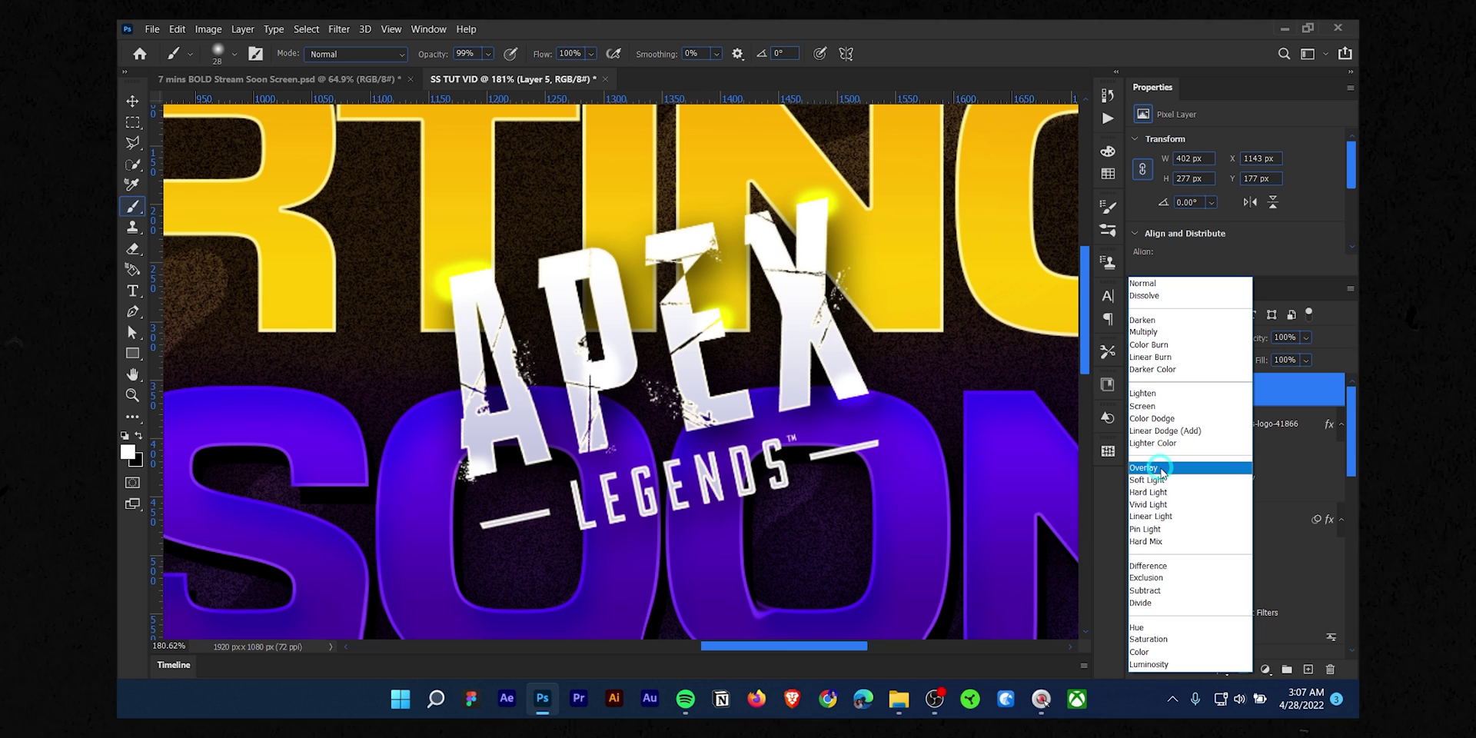
click(1162, 469)
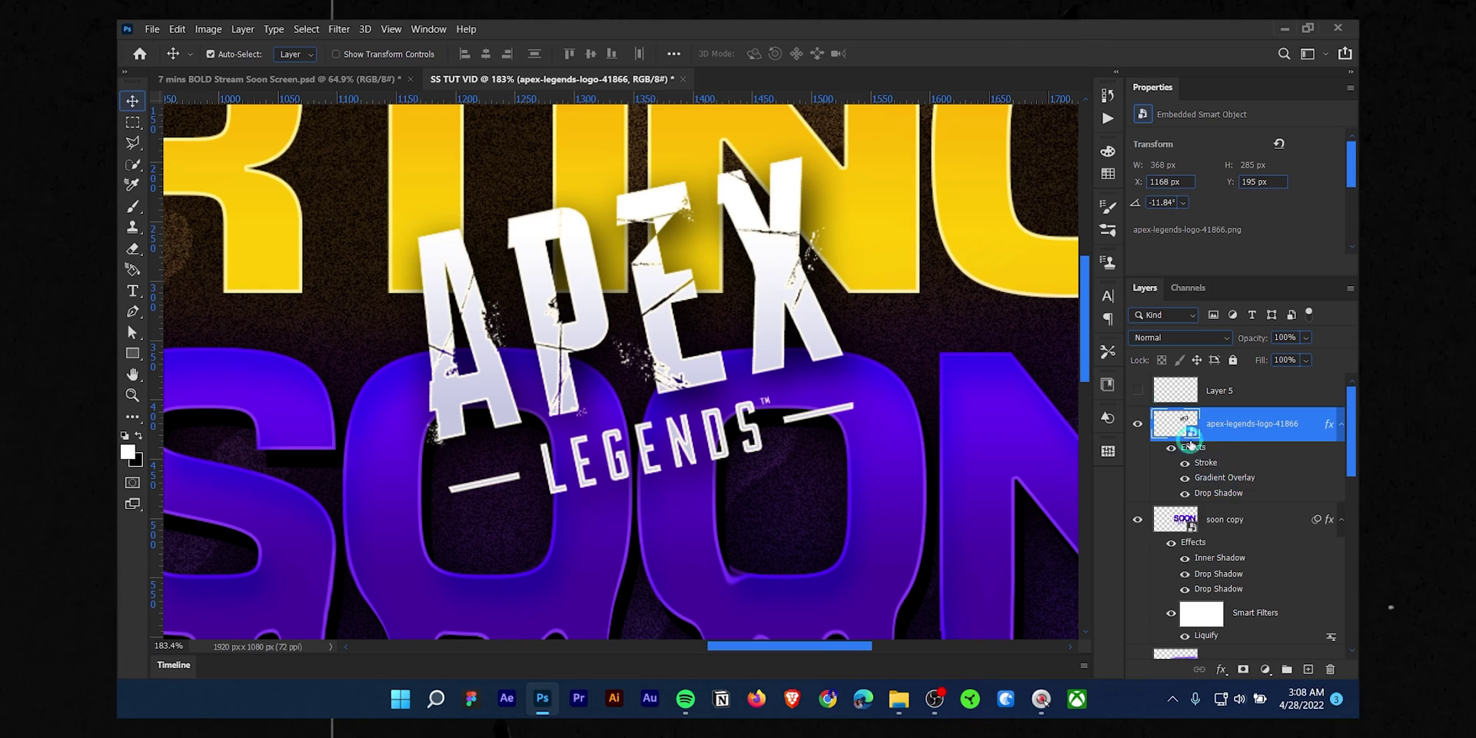
Change the end stop of the logo's Gradient Overlay to a darker lavender
double_click(1224, 478)
click(982, 226)
click(1328, 539)
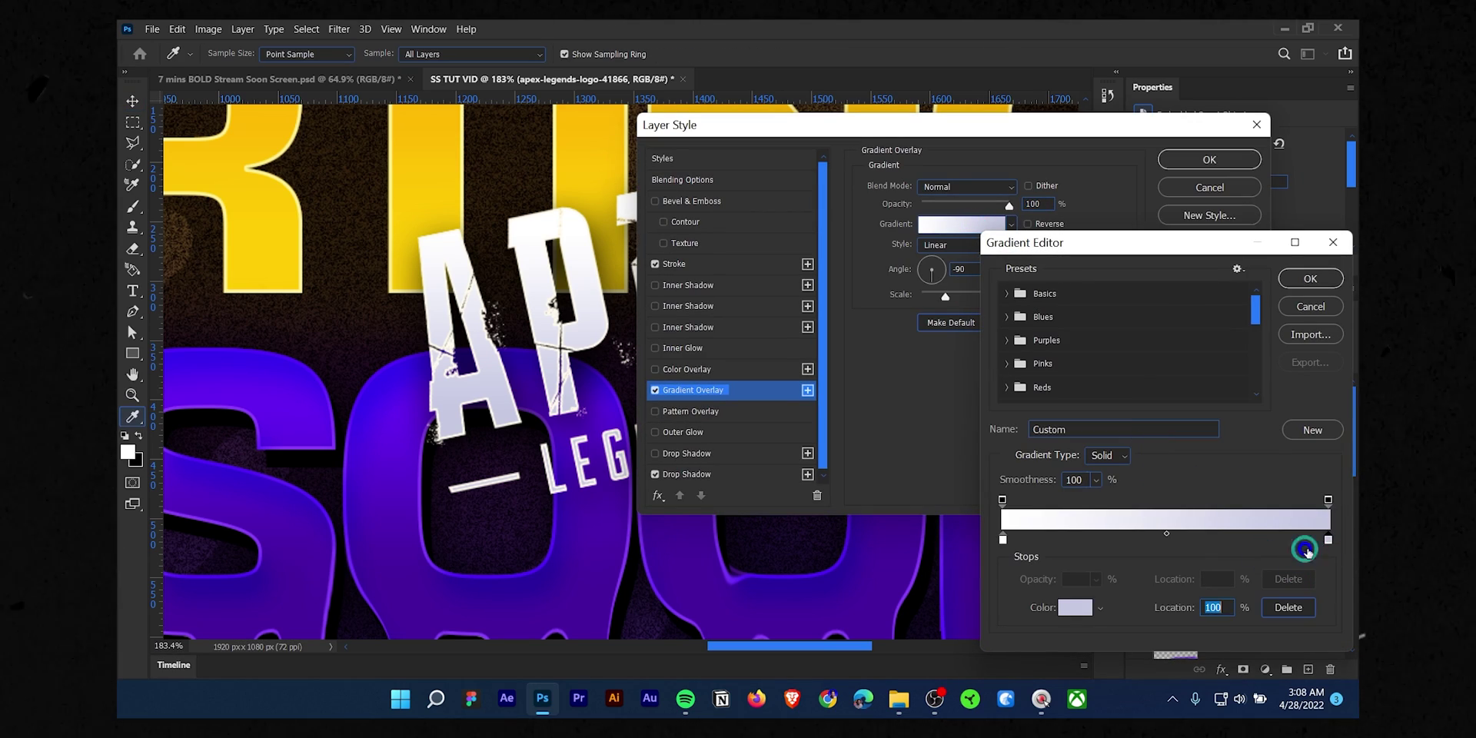
click(1075, 607)
click(971, 238)
click(1291, 182)
click(1305, 223)
click(1224, 159)
Show Layer 5 and paint more soft white highlights with a larger brush on the lower parts of the P and E in APEX
scroll(564, 350, up, 2)
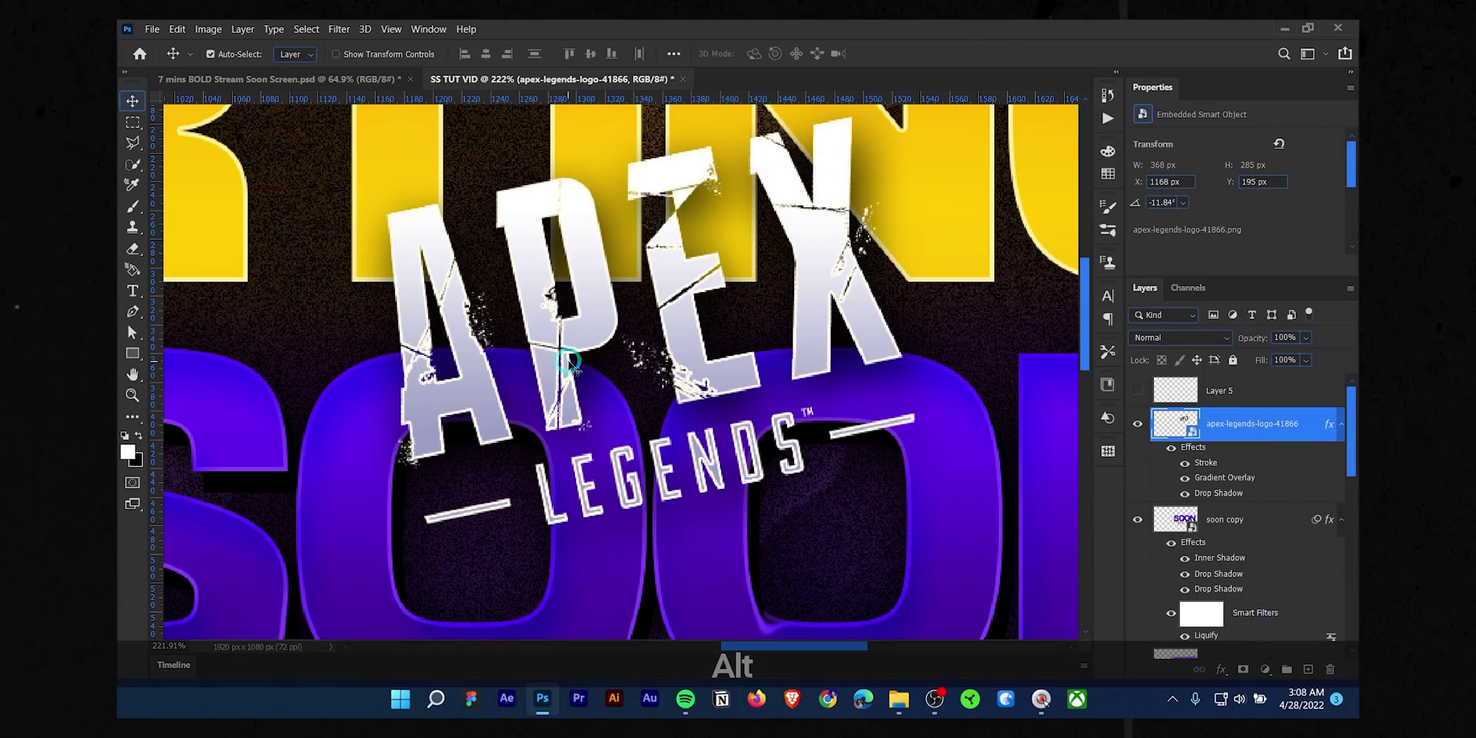
key(b)
click(551, 419)
click(831, 297)
click(1219, 390)
click(1138, 391)
alt+right_click(569, 419)
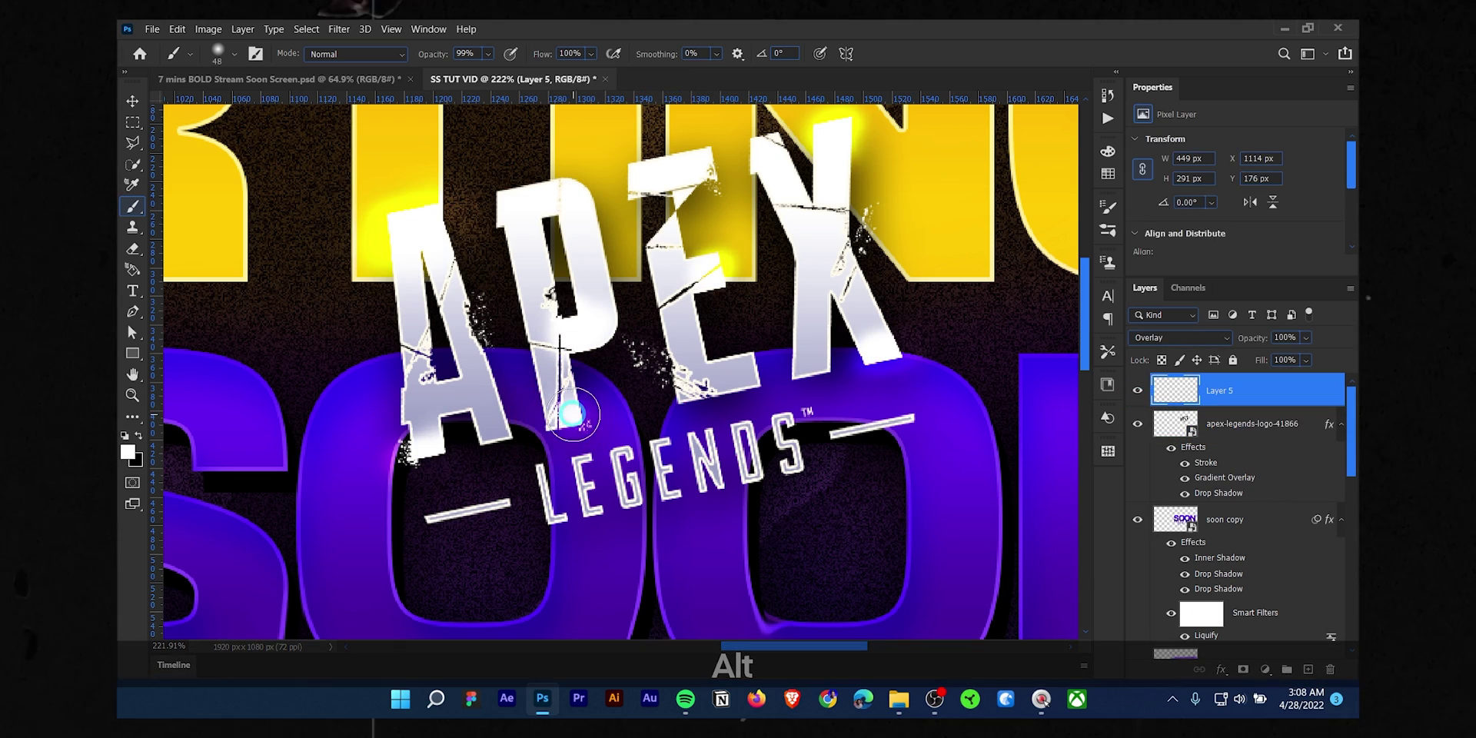
click(563, 415)
drag(761, 372, 693, 392)
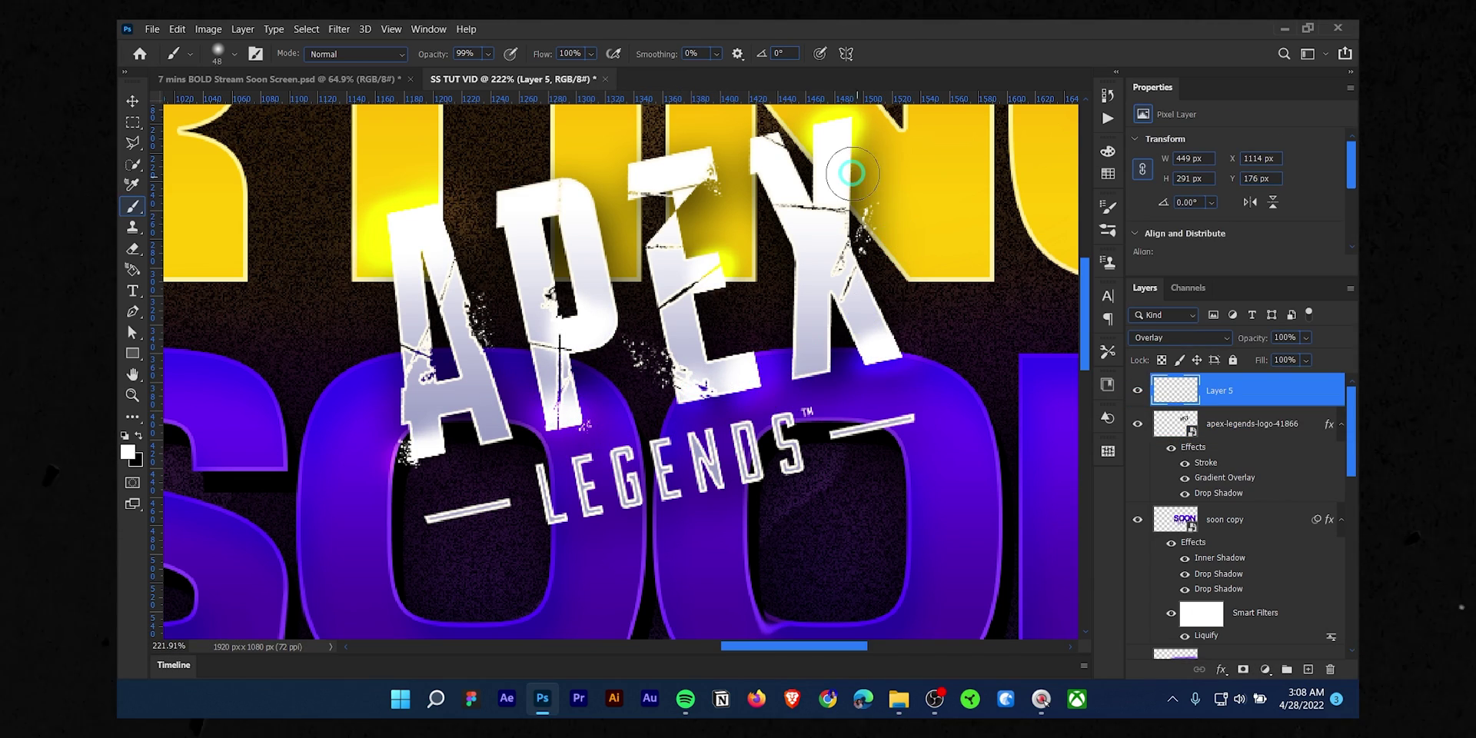
scroll(410, 236, down, 5)
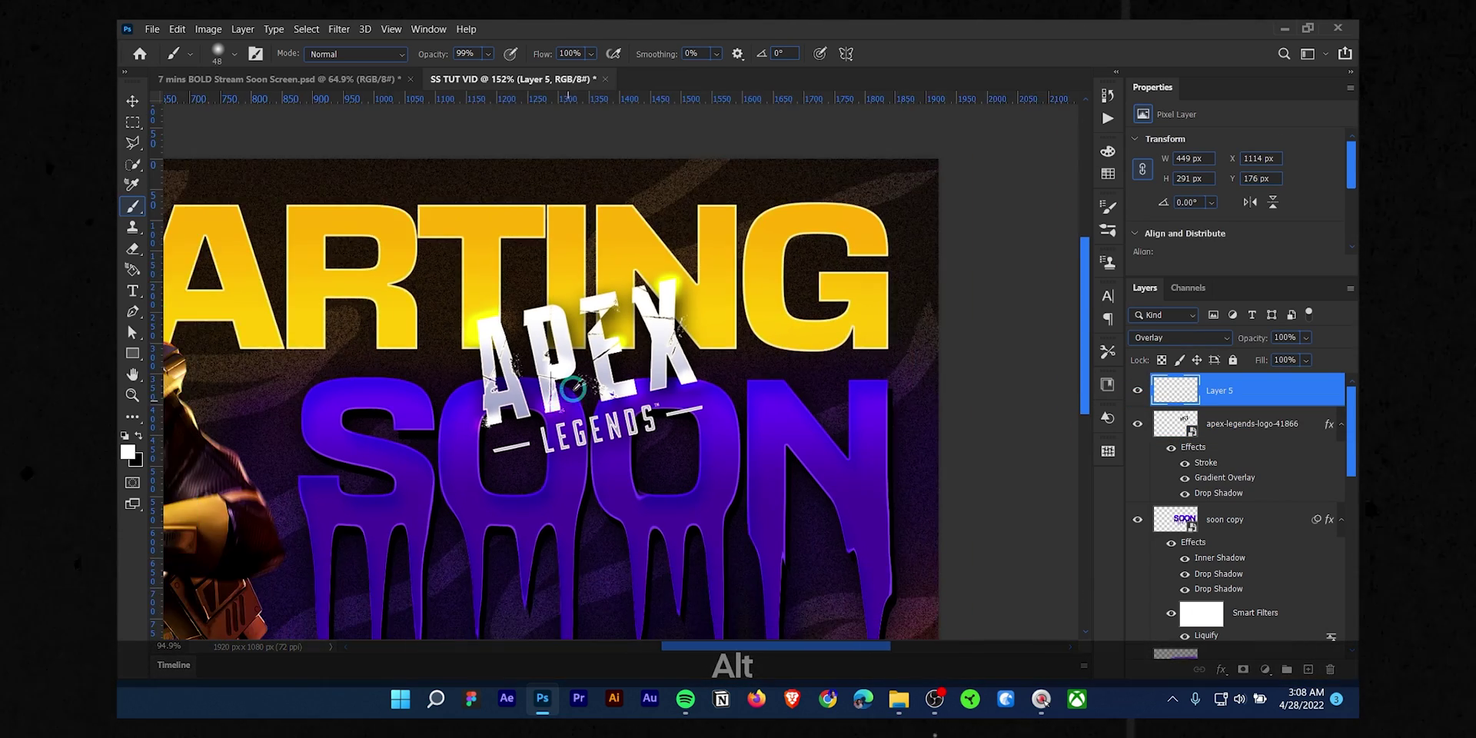
scroll(551, 332, up, 3)
scroll(640, 453, down, 3)
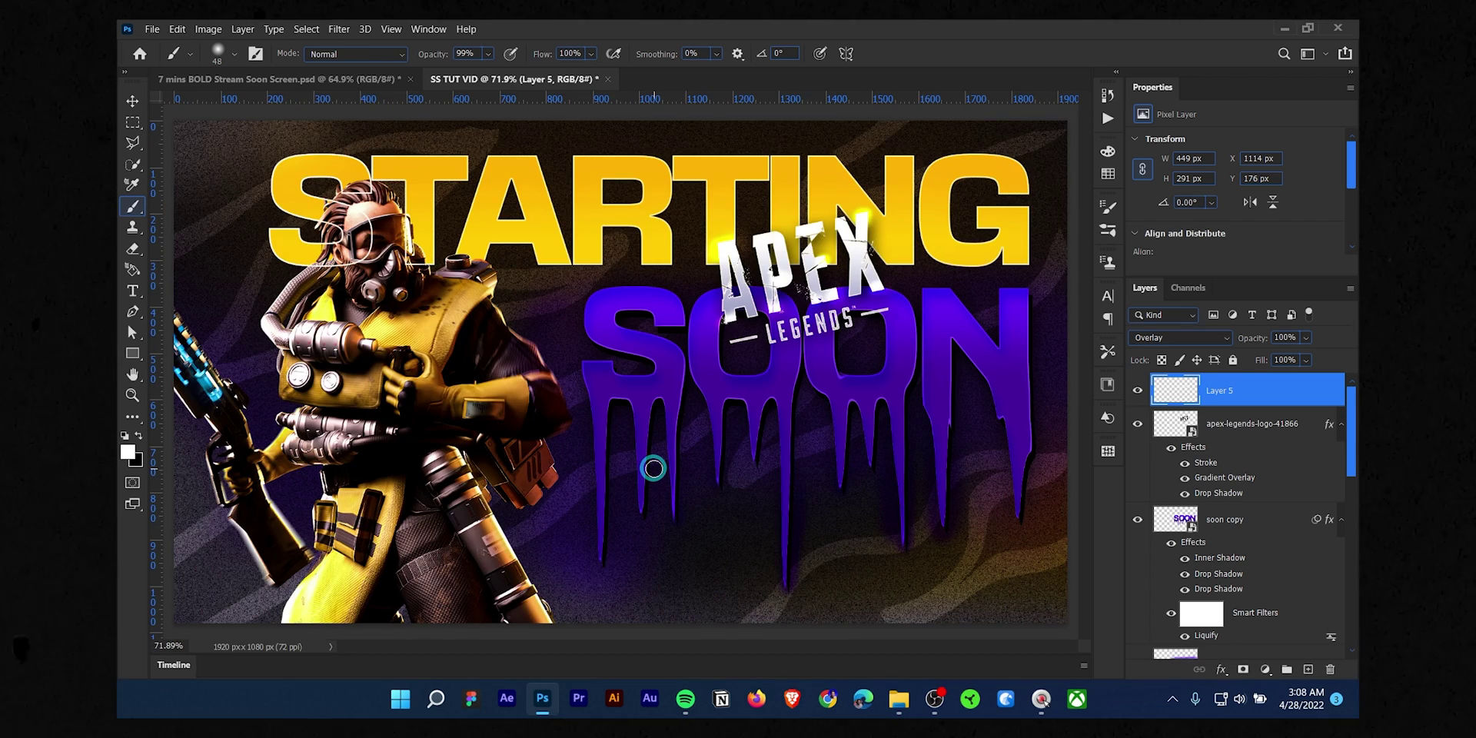
Add the text "IG: Your Name" below the dripping SOON at 46 pt
key(v)
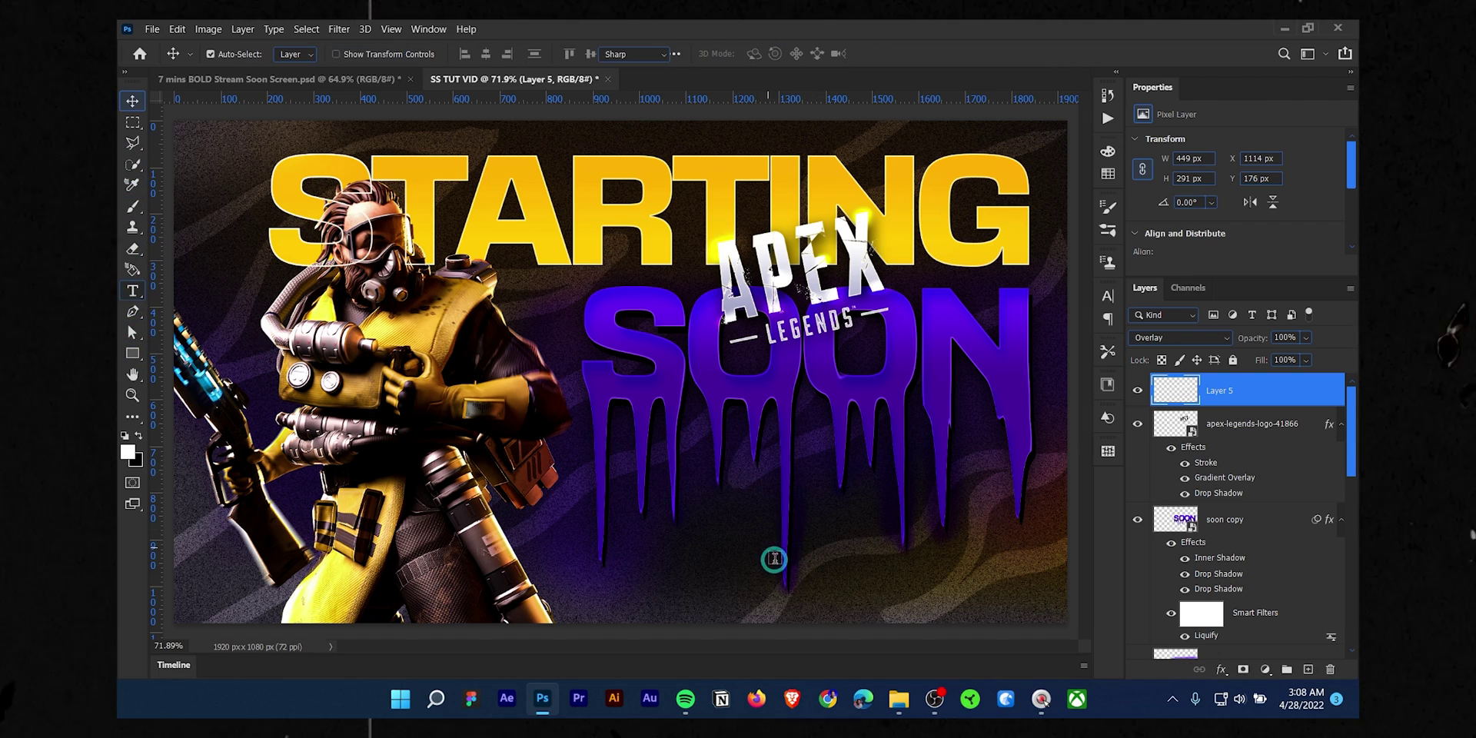
click(659, 581)
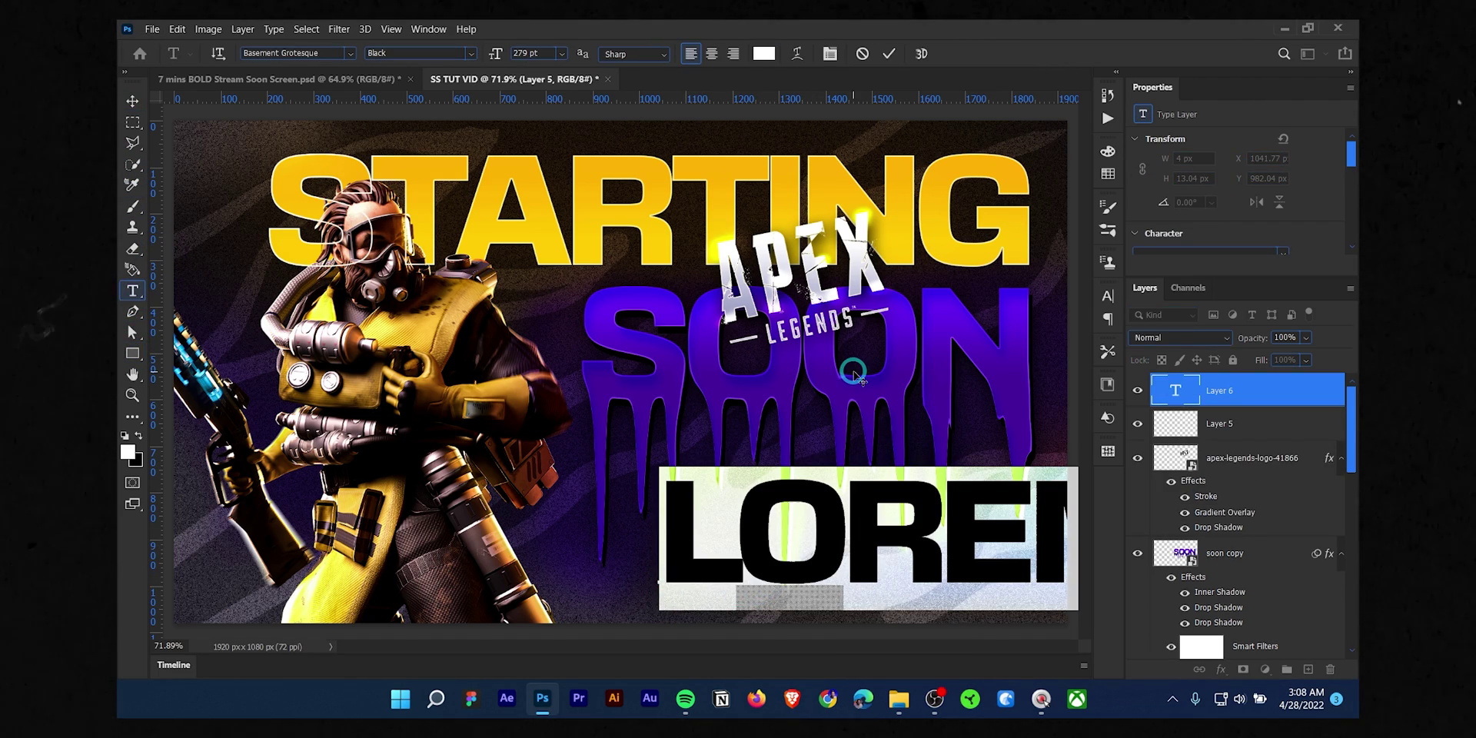
text(IG: )
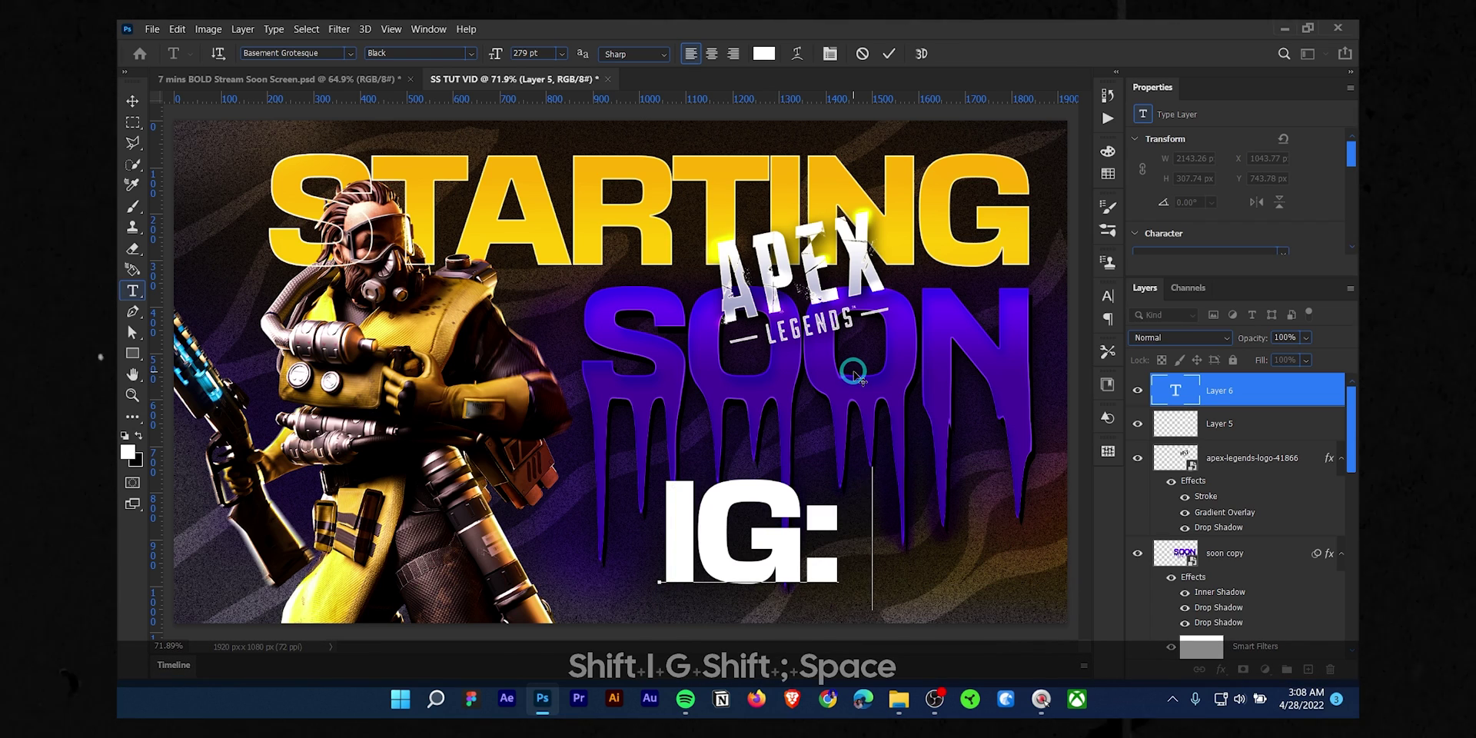
text(Your Name)
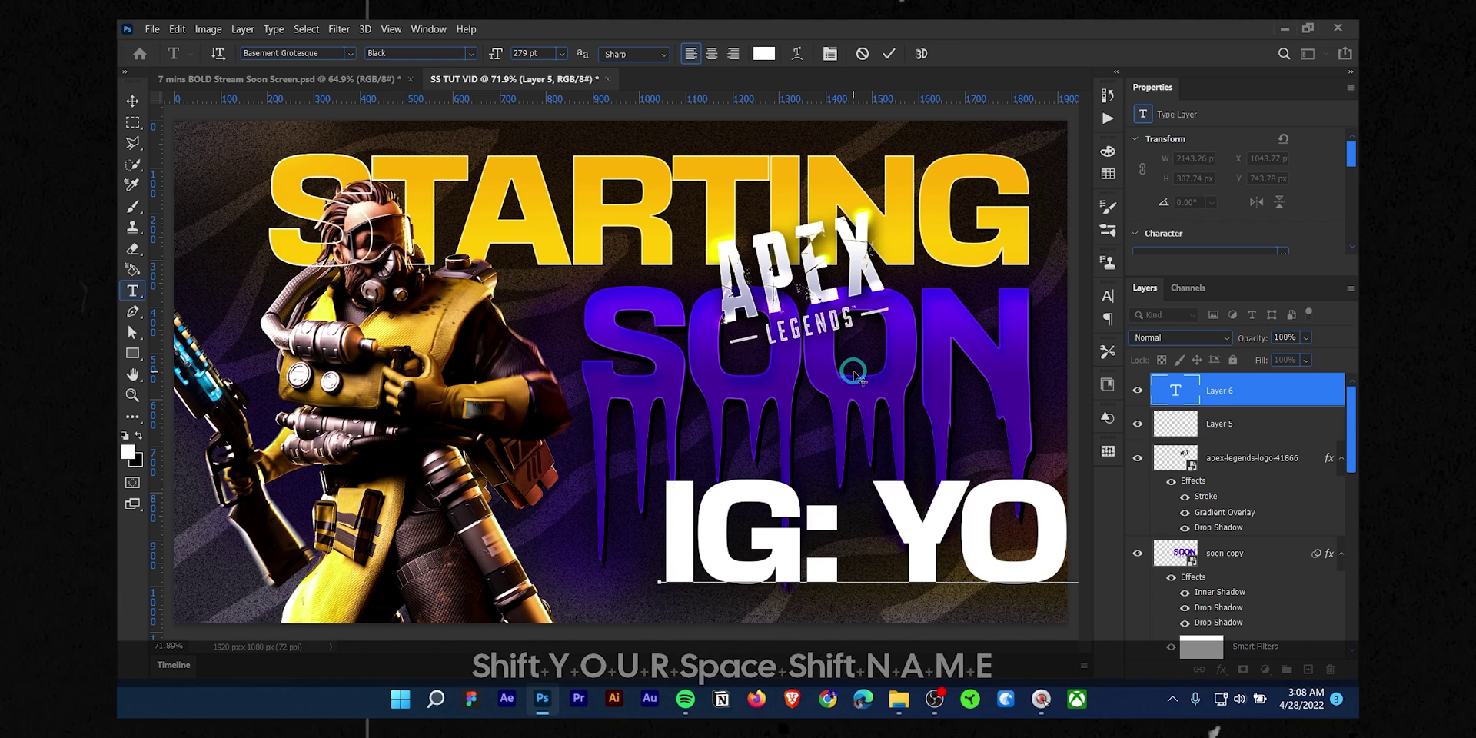
key(ctrl+a)
drag(1282, 277, 1303, 455)
drag(1141, 295, 952, 344)
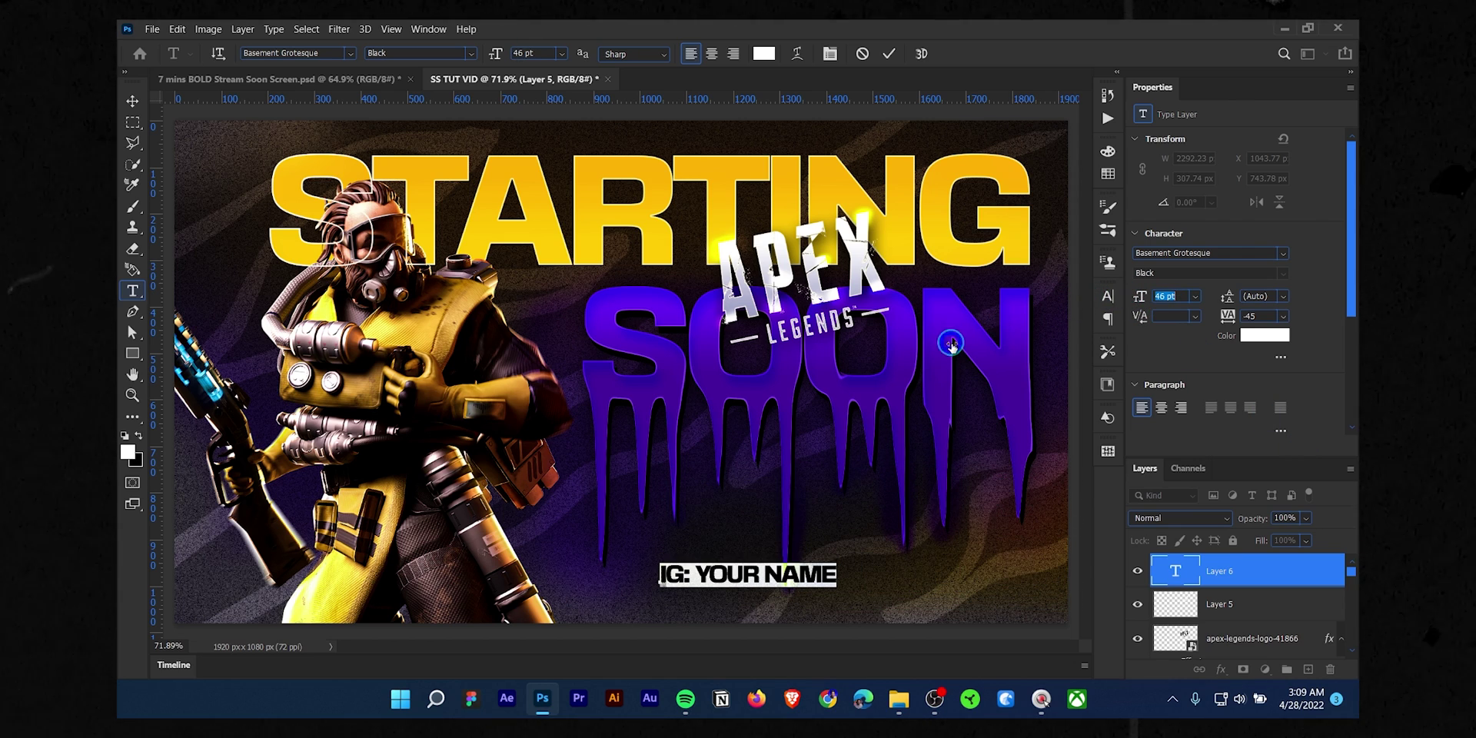
click(891, 55)
Move the IG text slightly left, beside the character, and change its font to DM Sans Bold
key(v)
drag(768, 577, 720, 573)
click(1220, 254)
text(dm san)
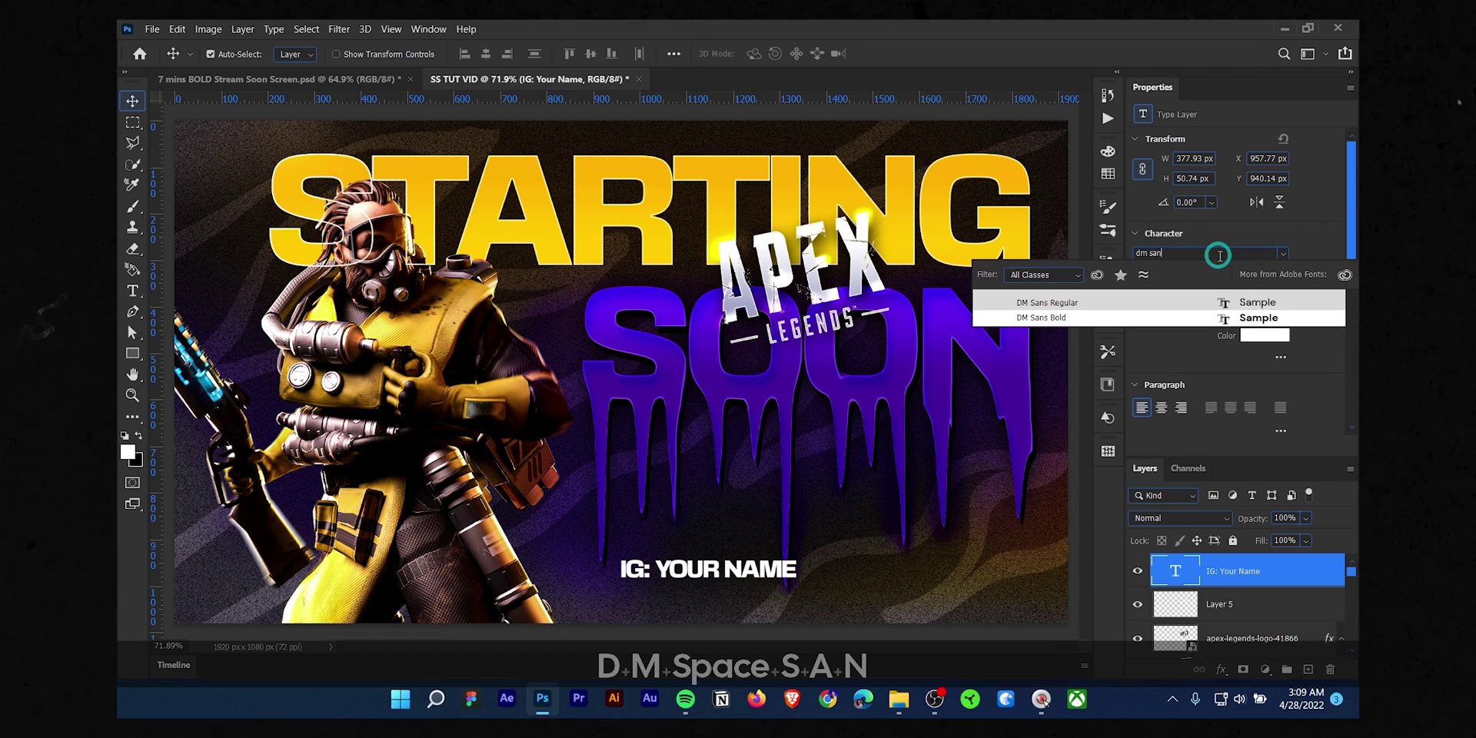
click(1060, 323)
Change the "IG:" prefix of the social handle text to DM Sans Regular, leaving "Your Name" bold
double_click(654, 571)
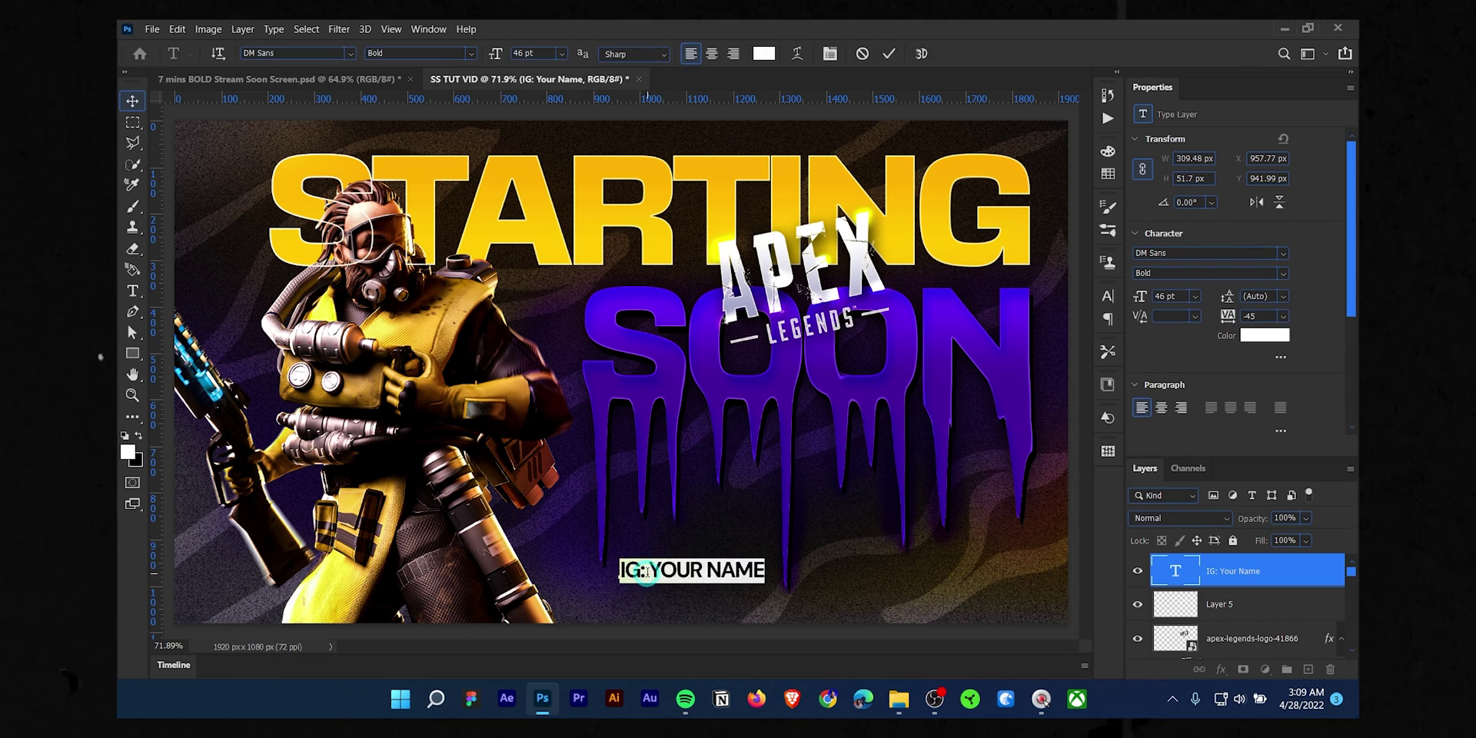
click(1283, 274)
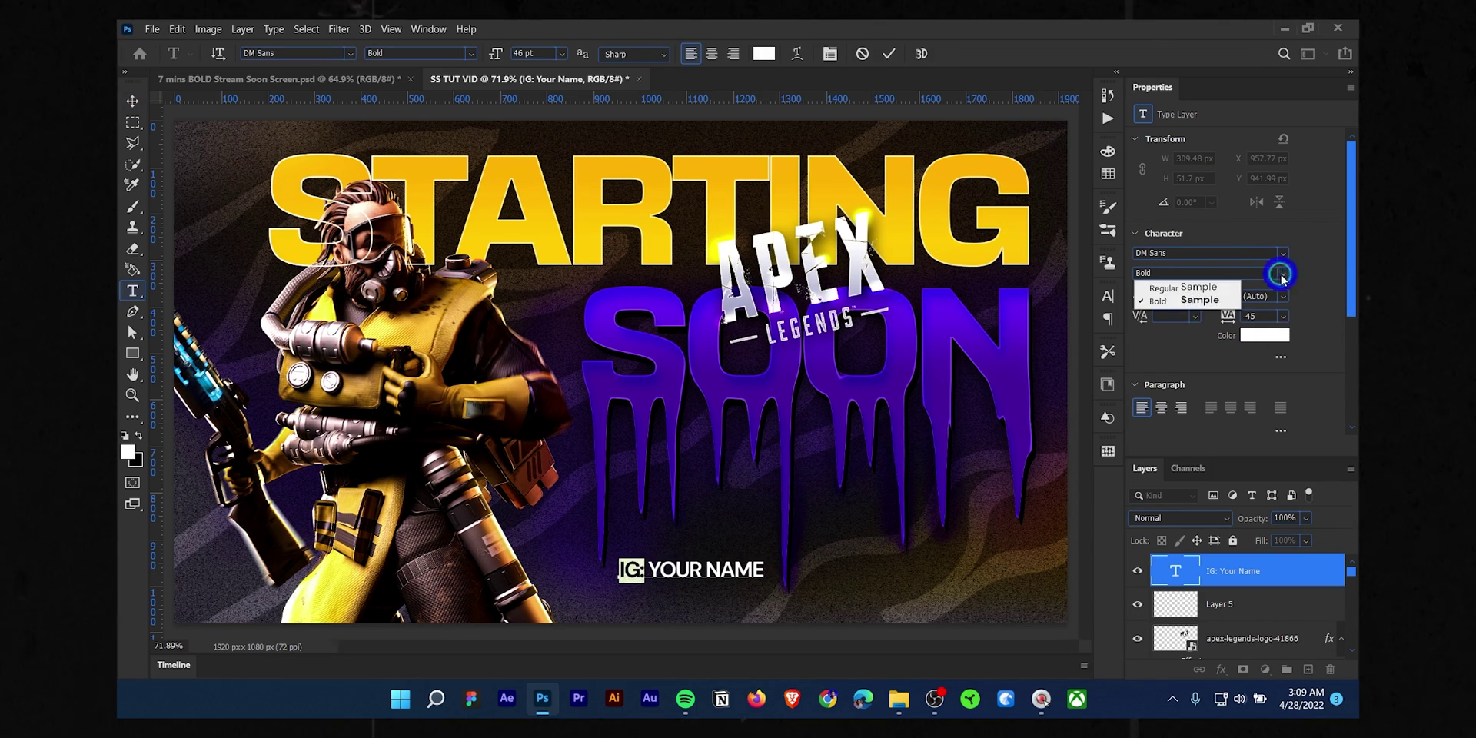
click(1154, 285)
click(1066, 382)
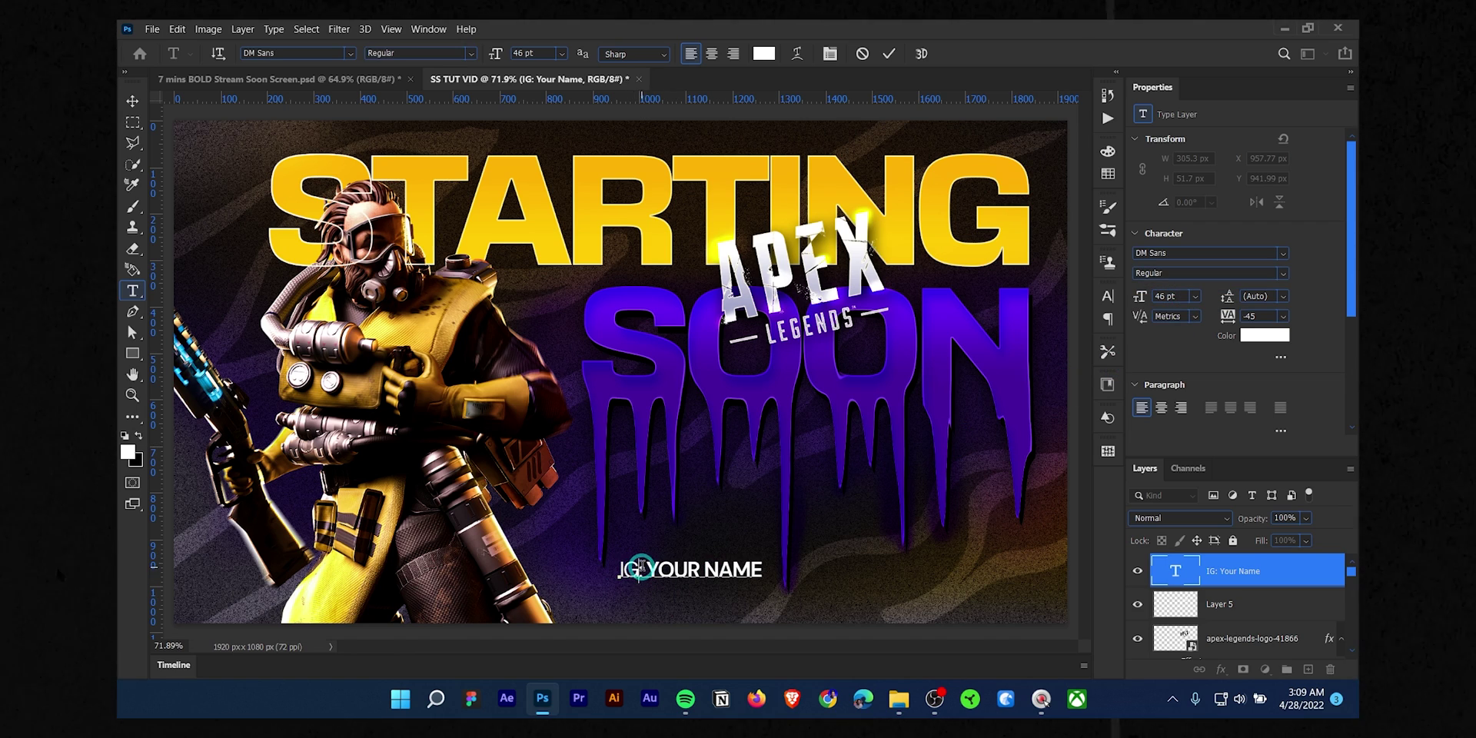
click(1283, 274)
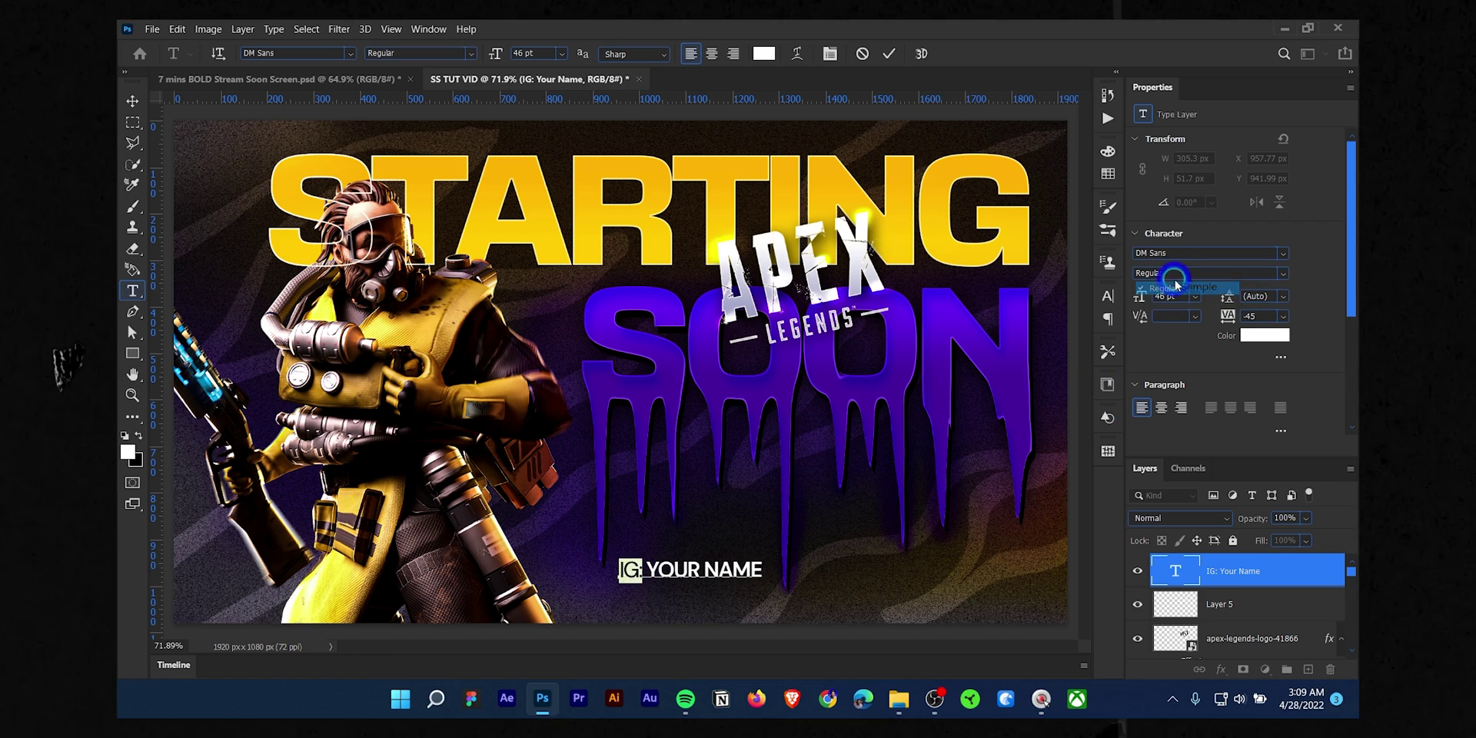
click(893, 66)
Duplicate the IG text to its right on the same line and change the copy's prefix to "YT:"
key(v)
drag(645, 575, 844, 576)
double_click(840, 570)
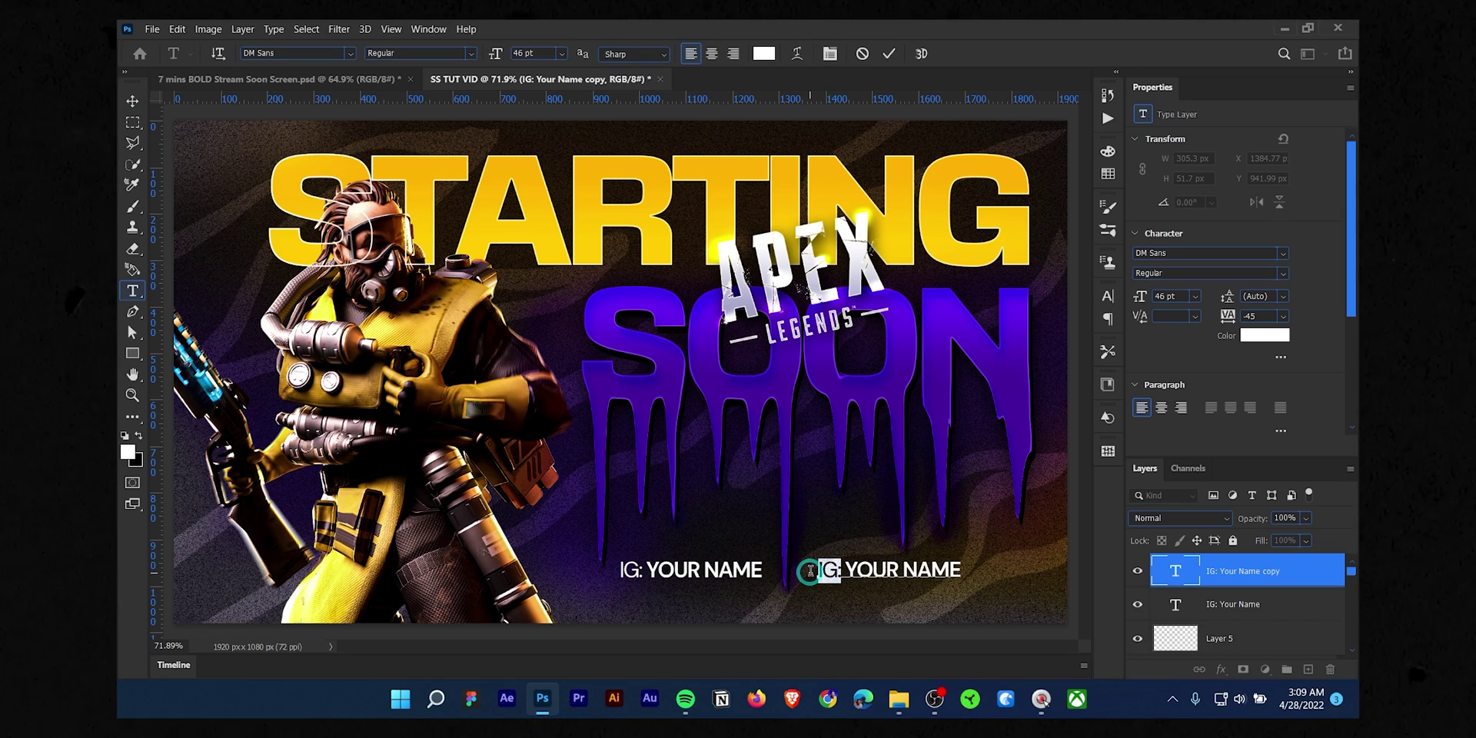
text(YT:)
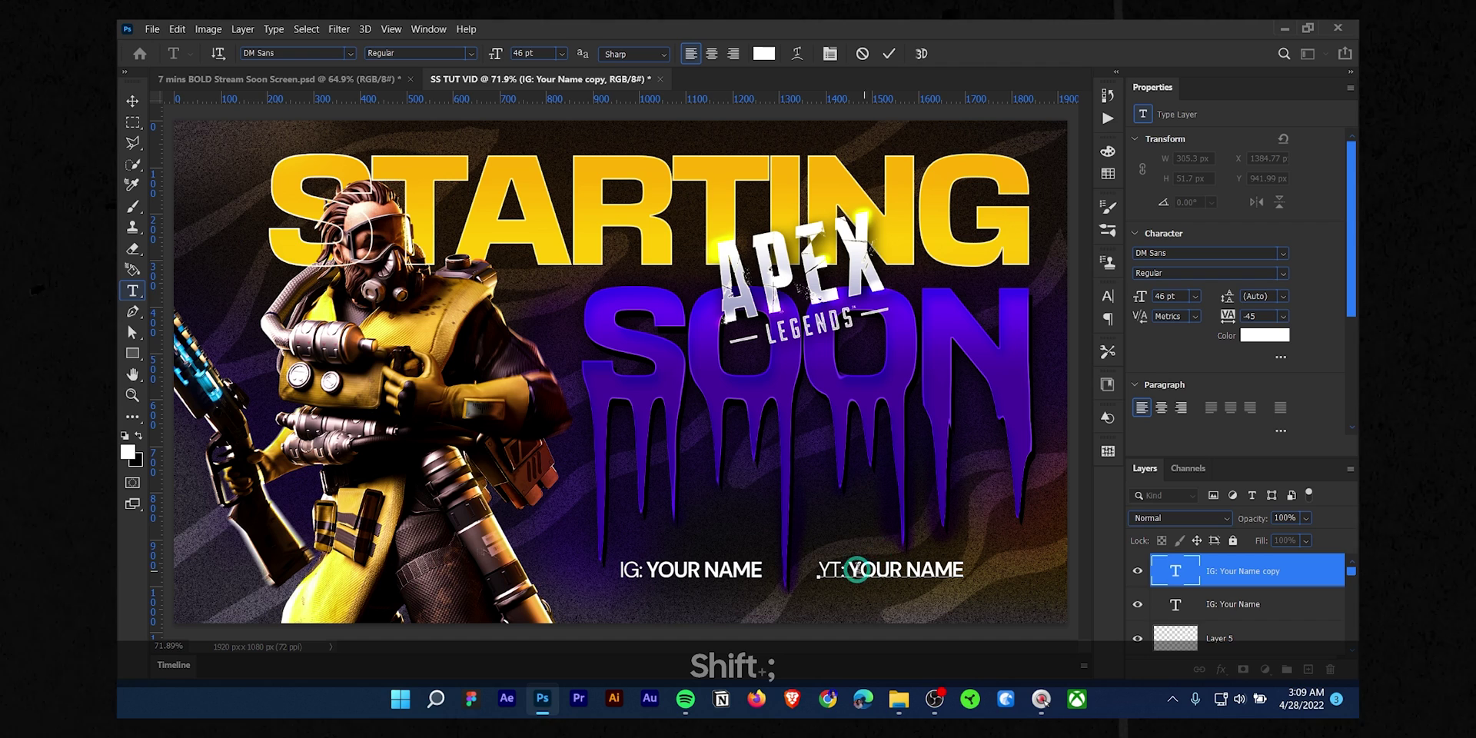
drag(850, 570, 1012, 546)
click(889, 53)
key(v)
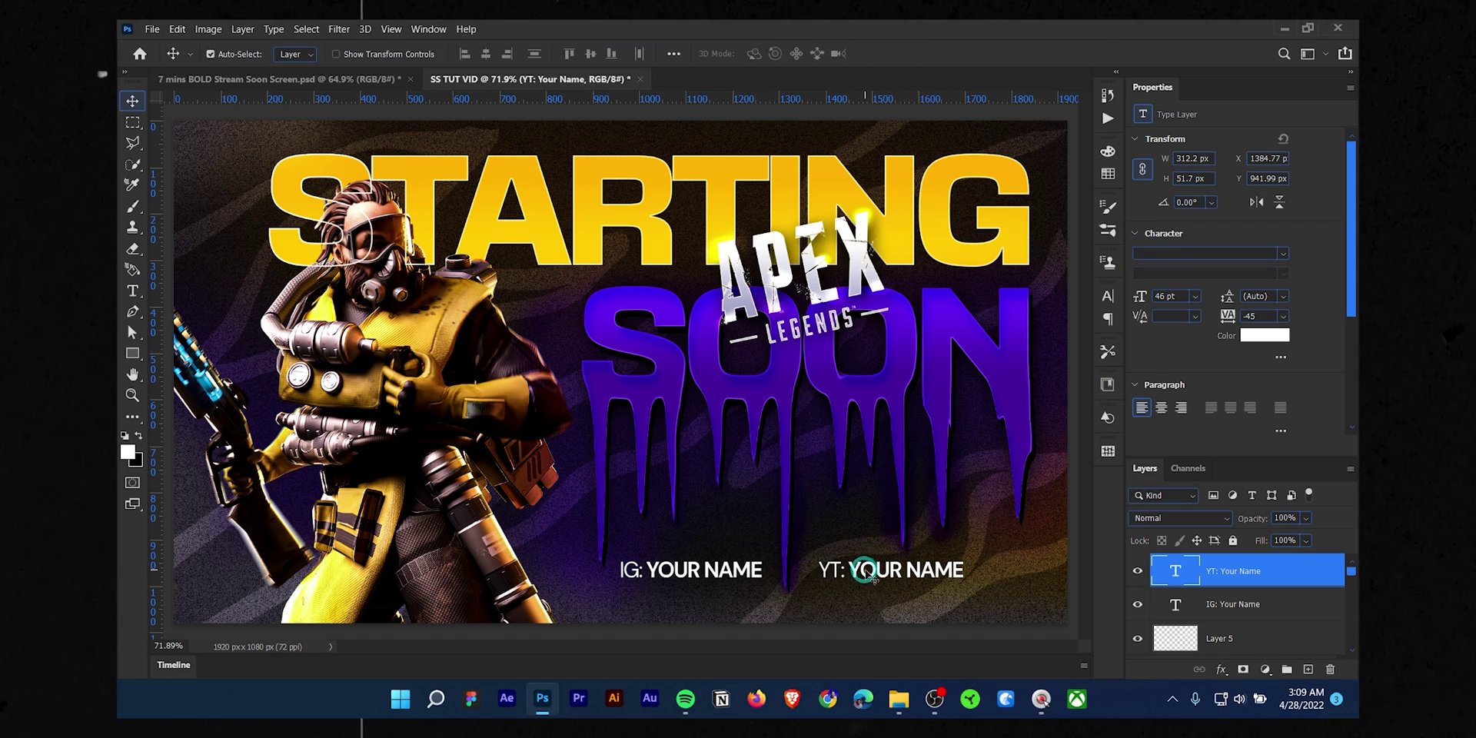
Try shifting the "YT: Your Name" text slightly left, closer to the IG text
drag(862, 570, 824, 573)
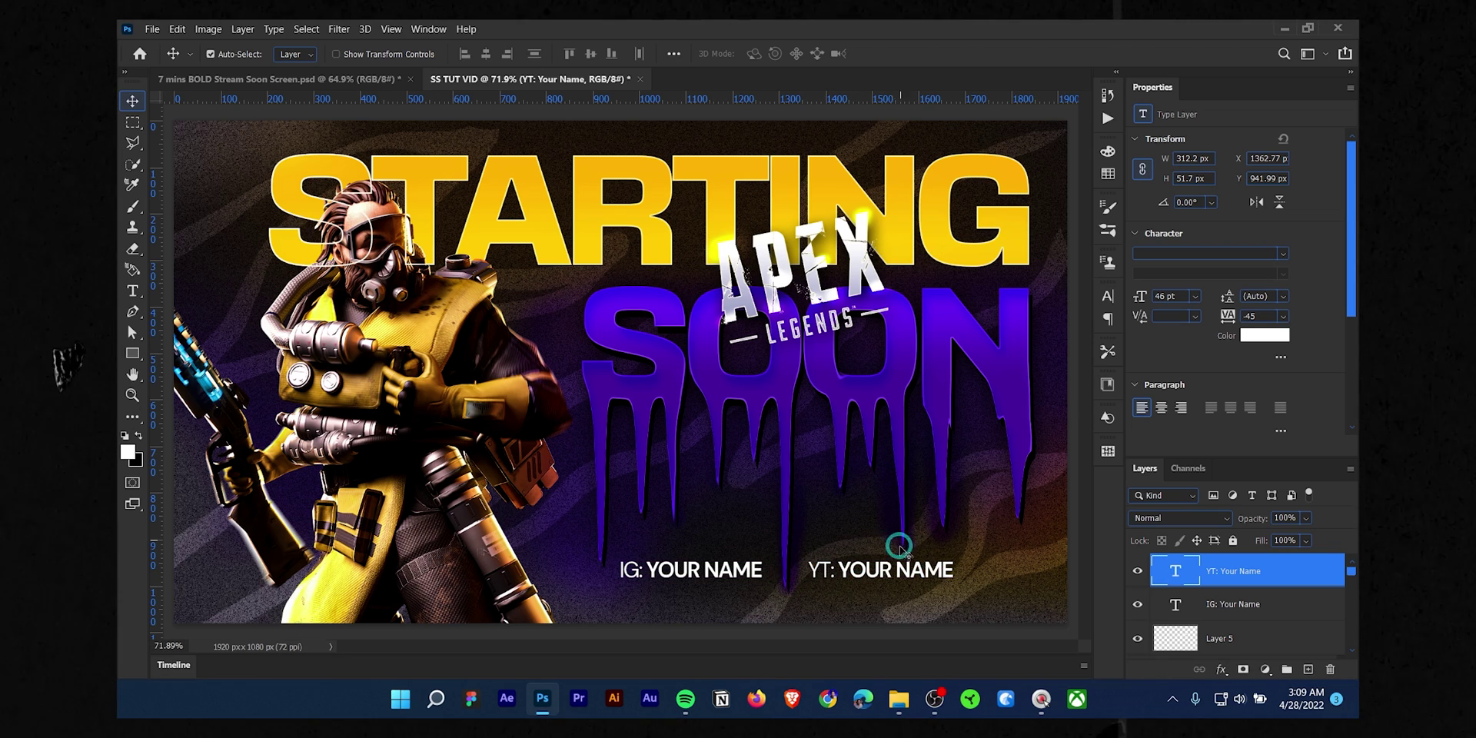
key(ctrl+z)
scroll(633, 323, down, 1)
key(ctrl+z)
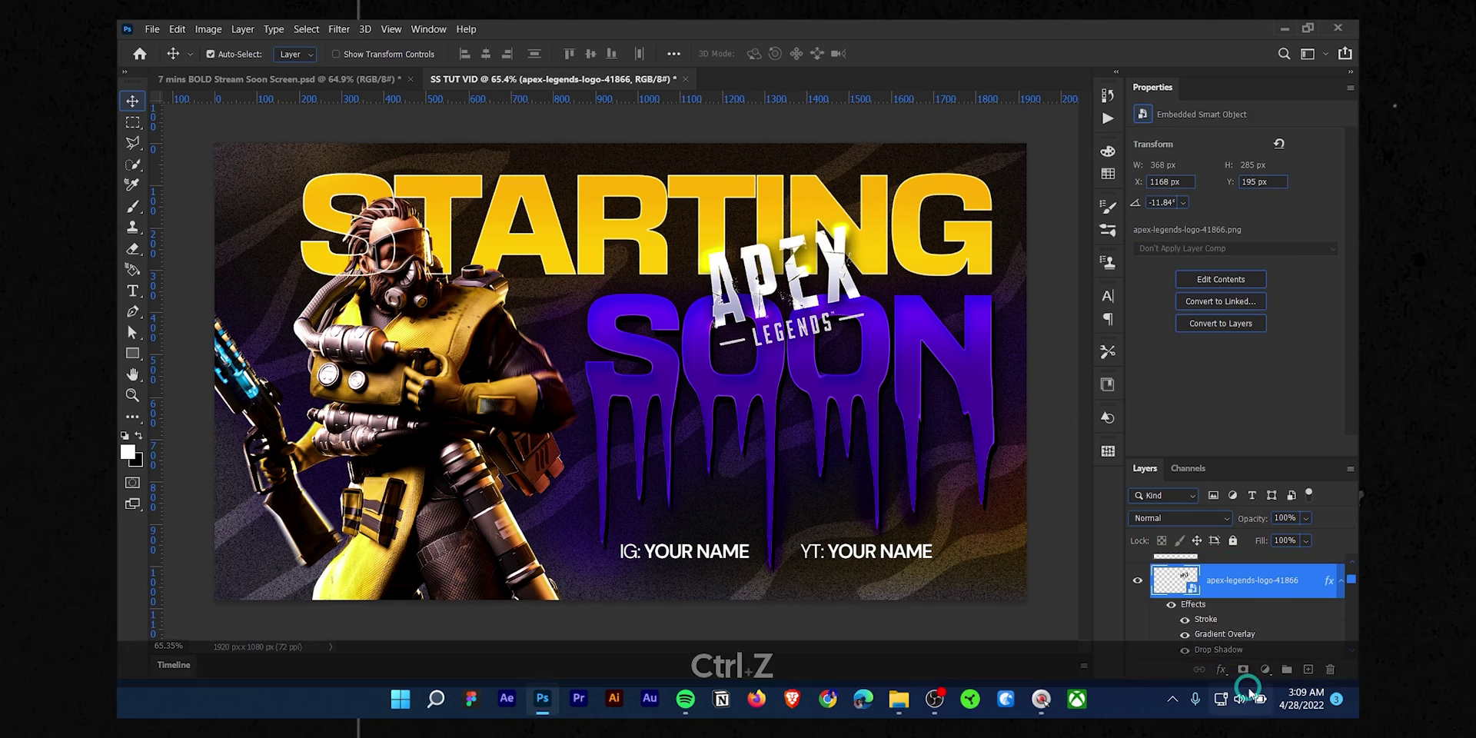
Look through the layer stack and check the background layers by toggling the visibility of Layer 1 and Color Fill 1
scroll(1212, 557, down, 4)
scroll(1230, 573, up, 2)
click(1241, 589)
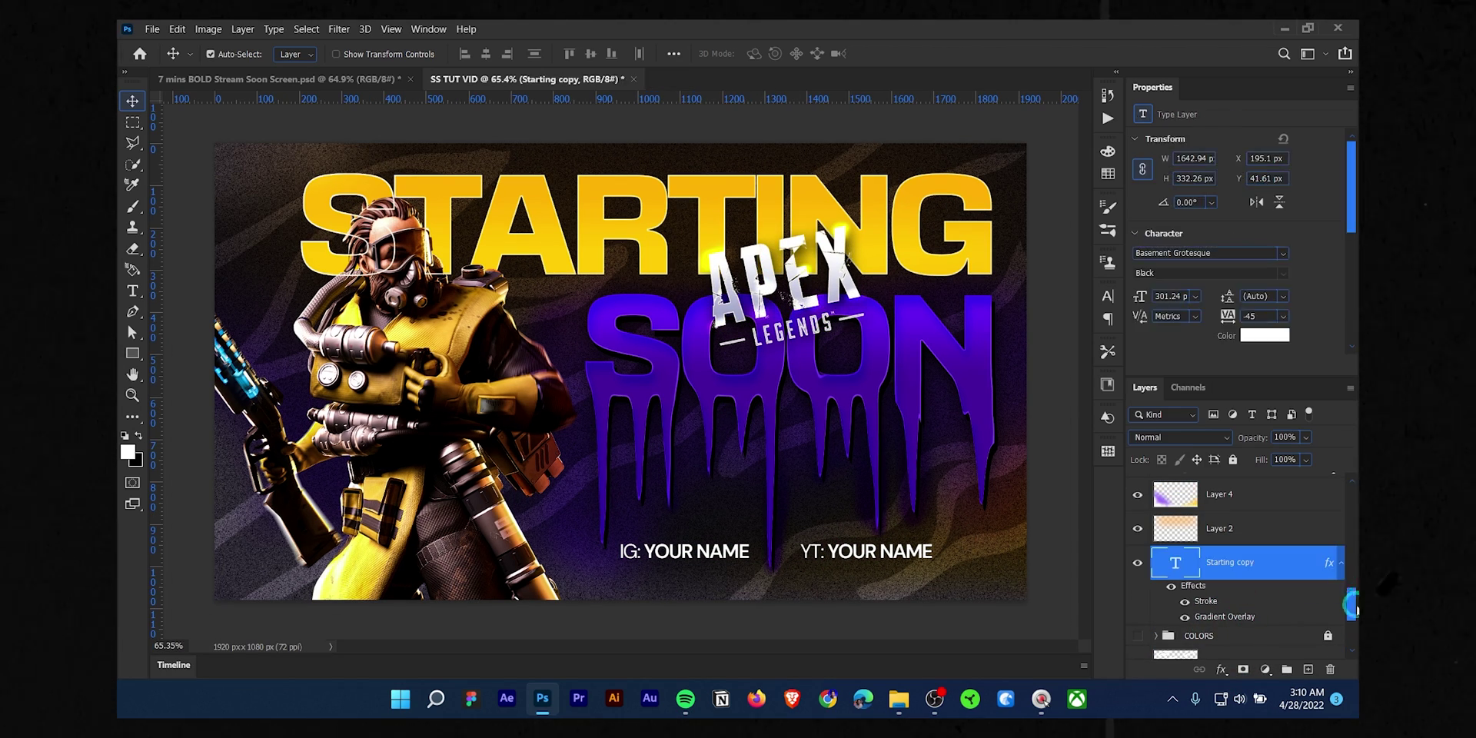
drag(1353, 612, 1348, 633)
click(1217, 623)
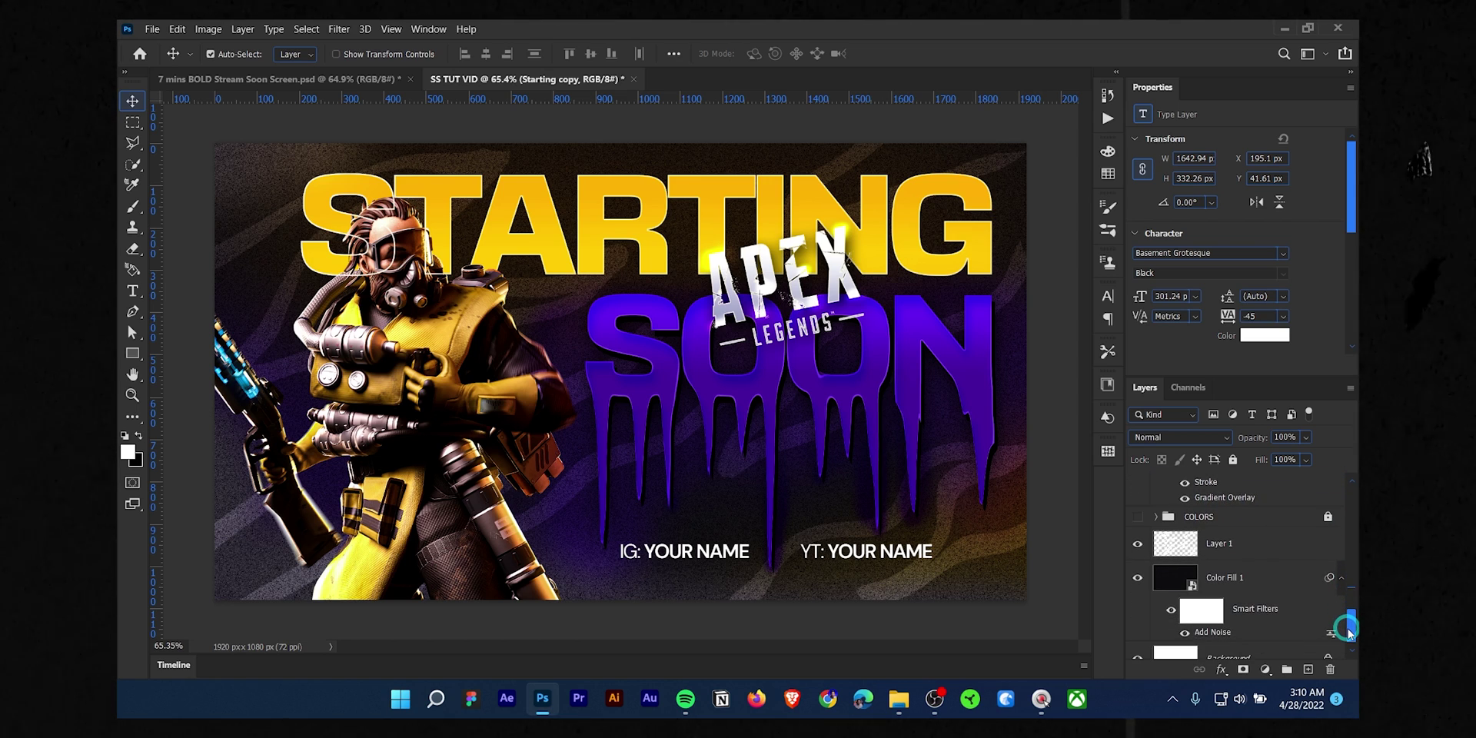
click(1139, 544)
click(1138, 544)
click(1138, 578)
click(1138, 578)
Group all layers from Starting copy up to "YT: Your Name" and name the group "Main Design"
drag(1348, 619, 1365, 457)
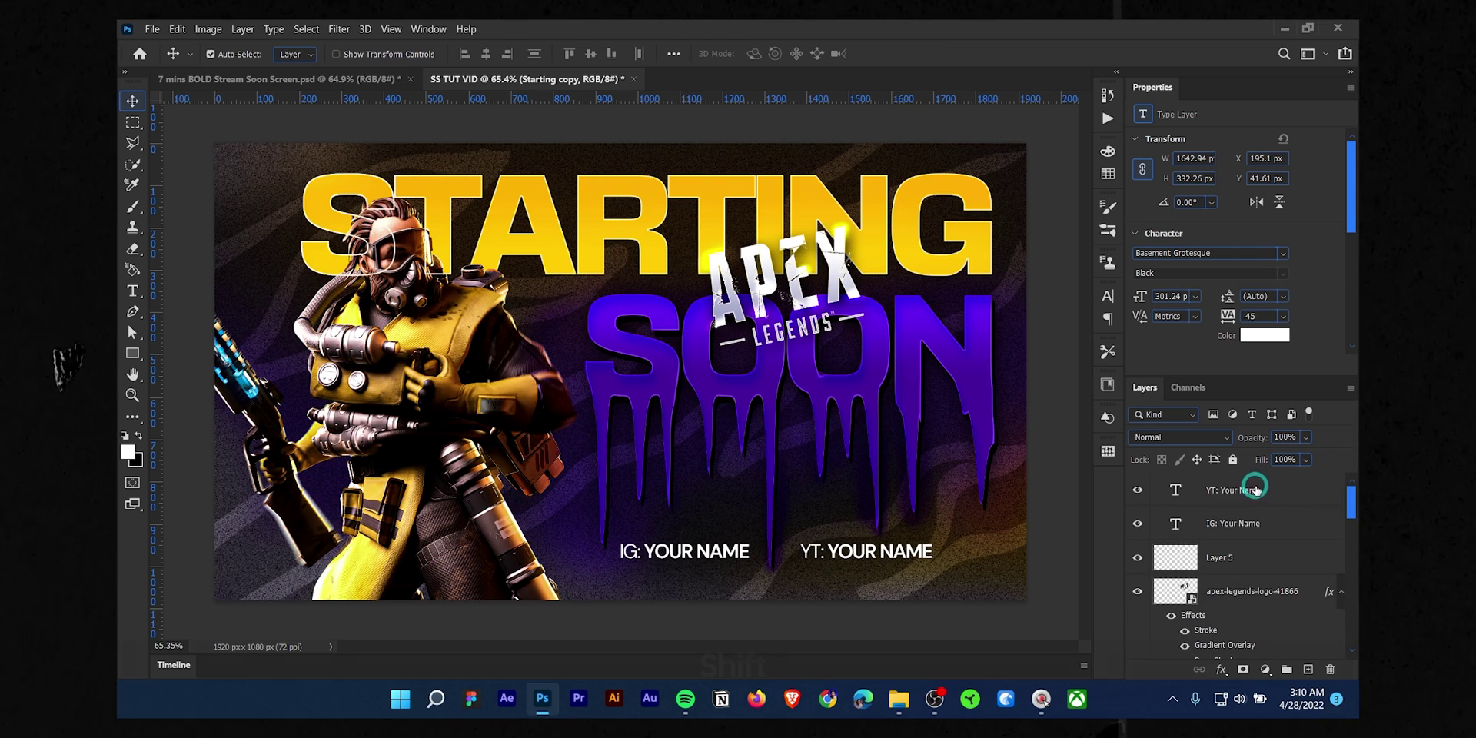
shift+click(1232, 496)
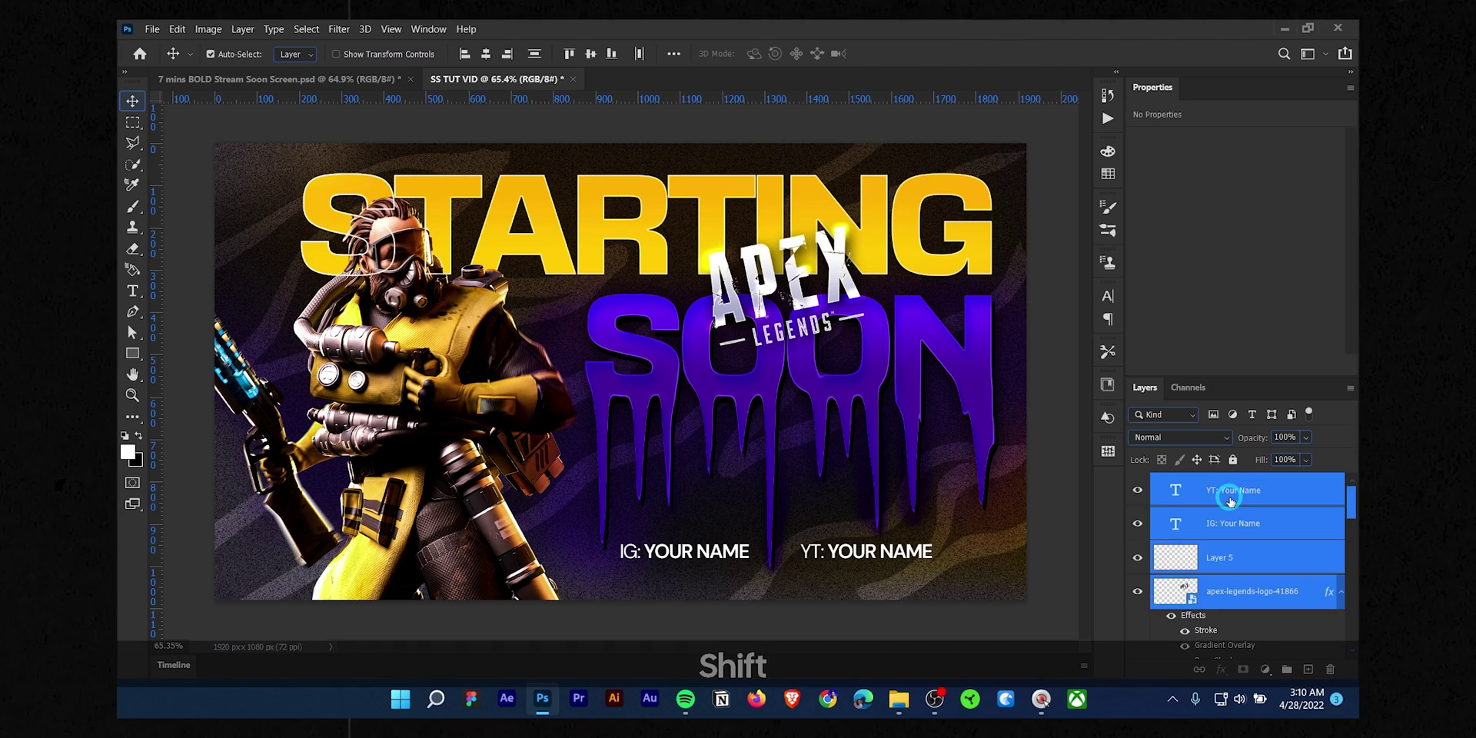
key(ctrl+g)
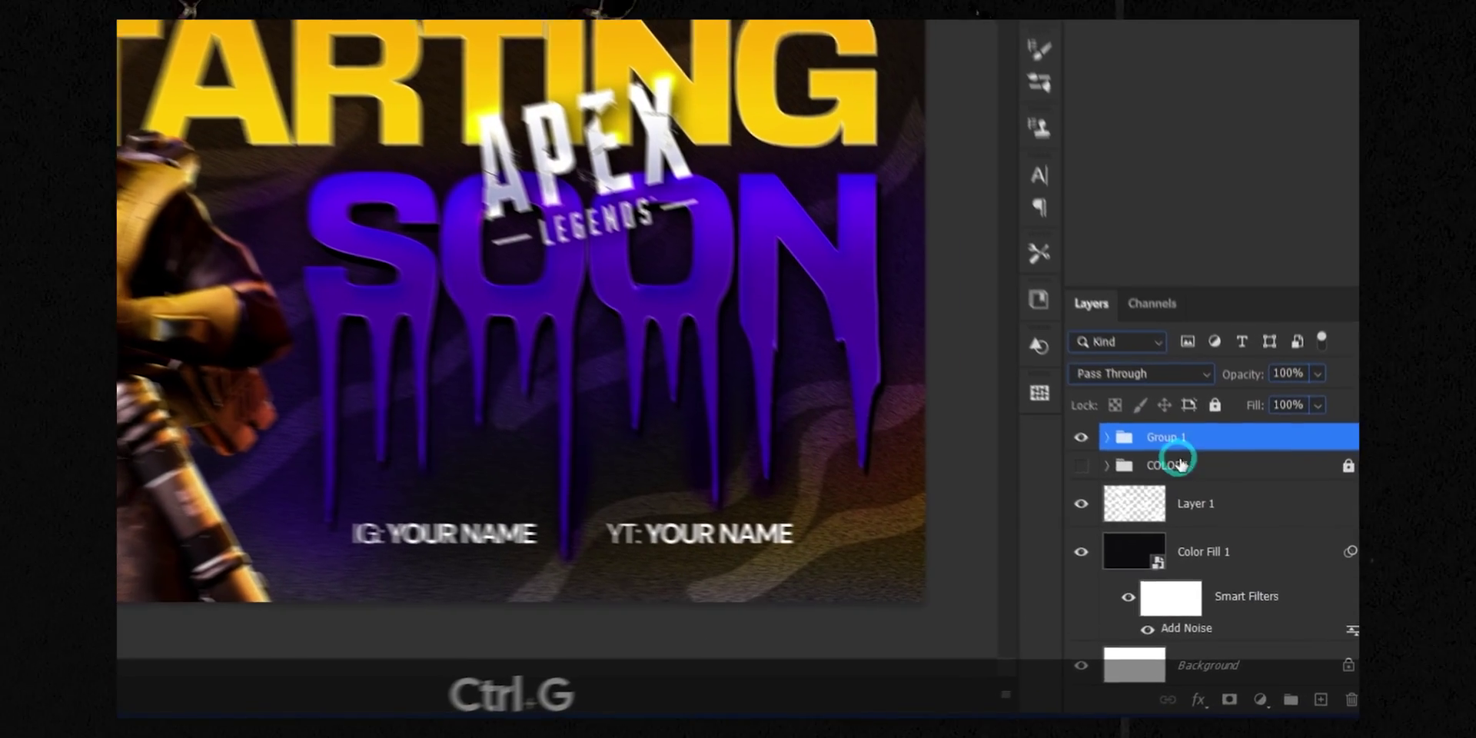
double_click(1160, 436)
text(Main Design)
key(Return)
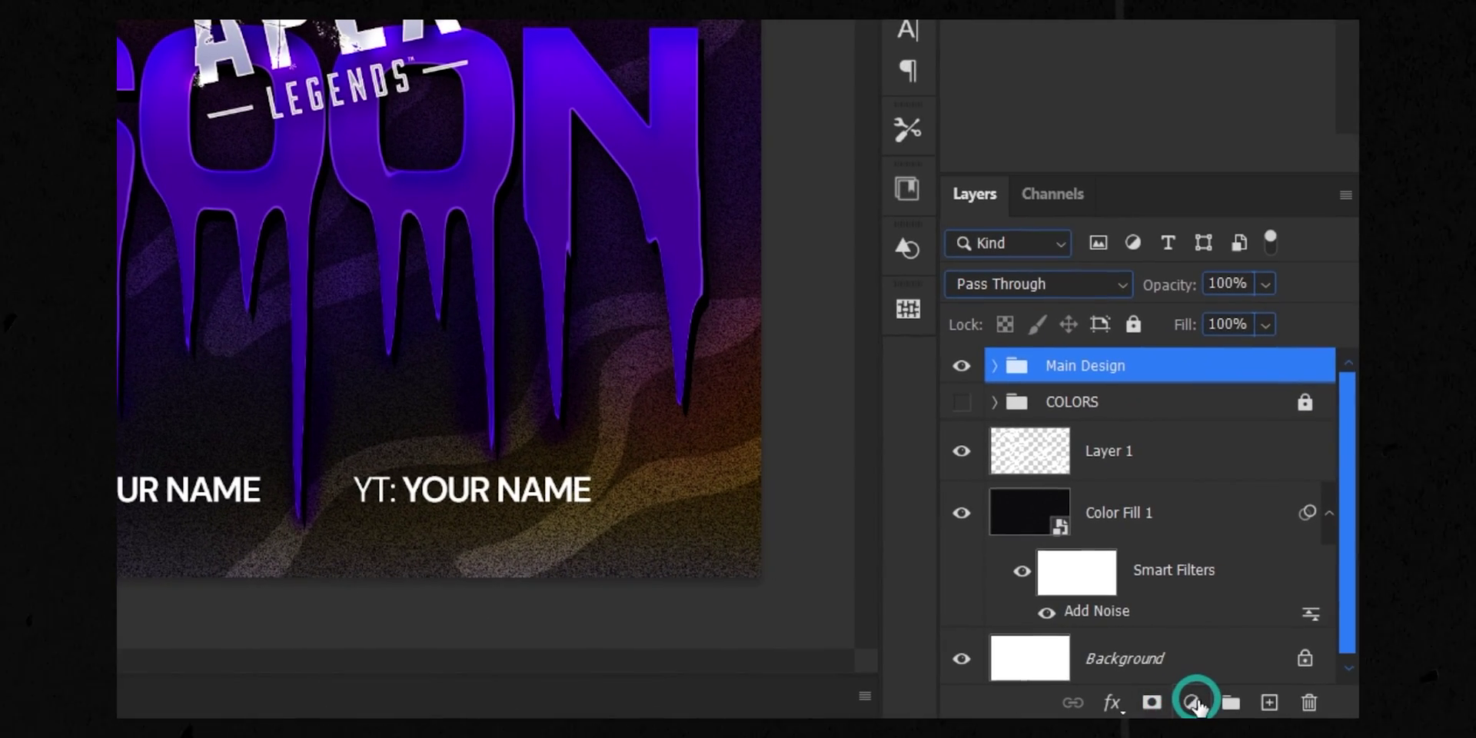
Add a black Solid Color fill layer above the Main Design group
click(1198, 704)
click(1239, 191)
click(999, 408)
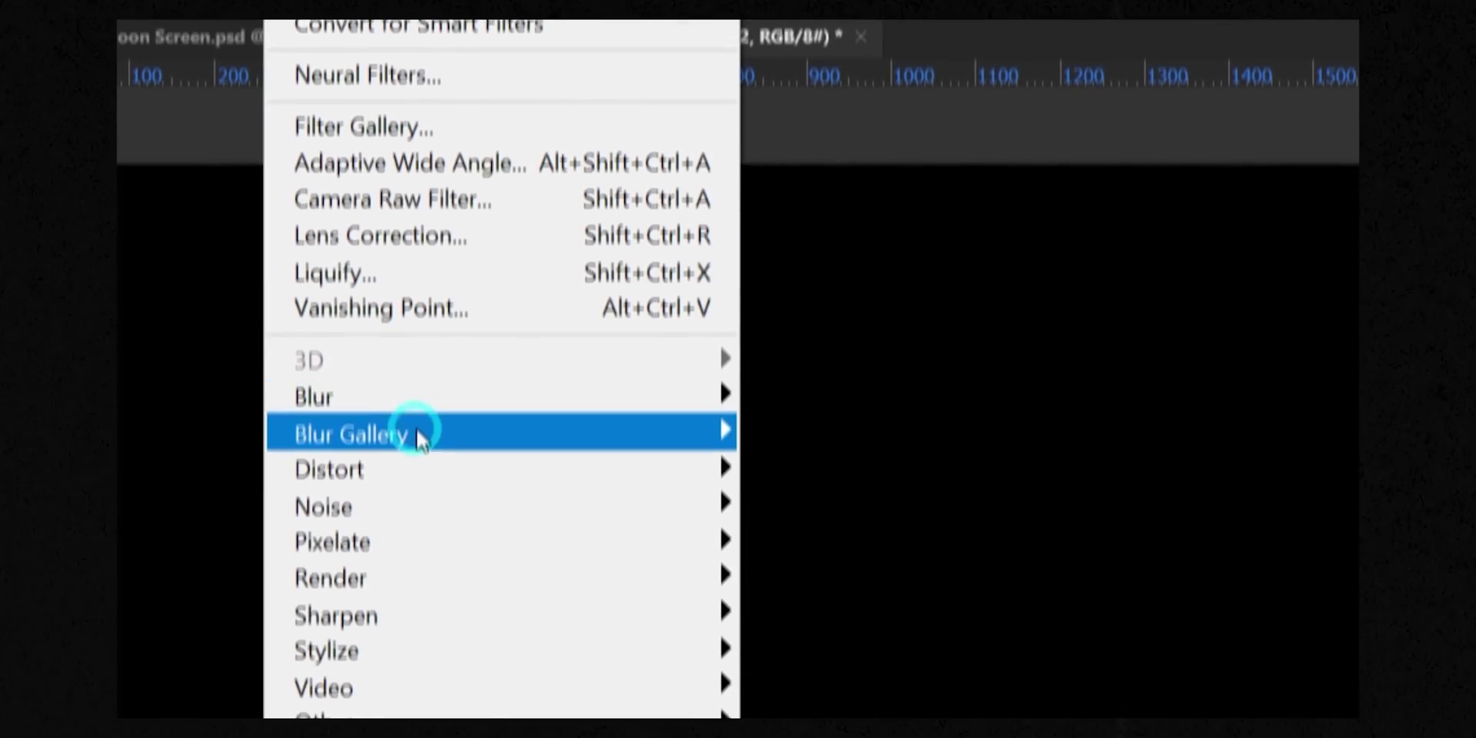
Convert the black fill layer to a smart object and apply Add Noise at 17.27% with Uniform distribution
mouse_move(412, 402)
click(787, 403)
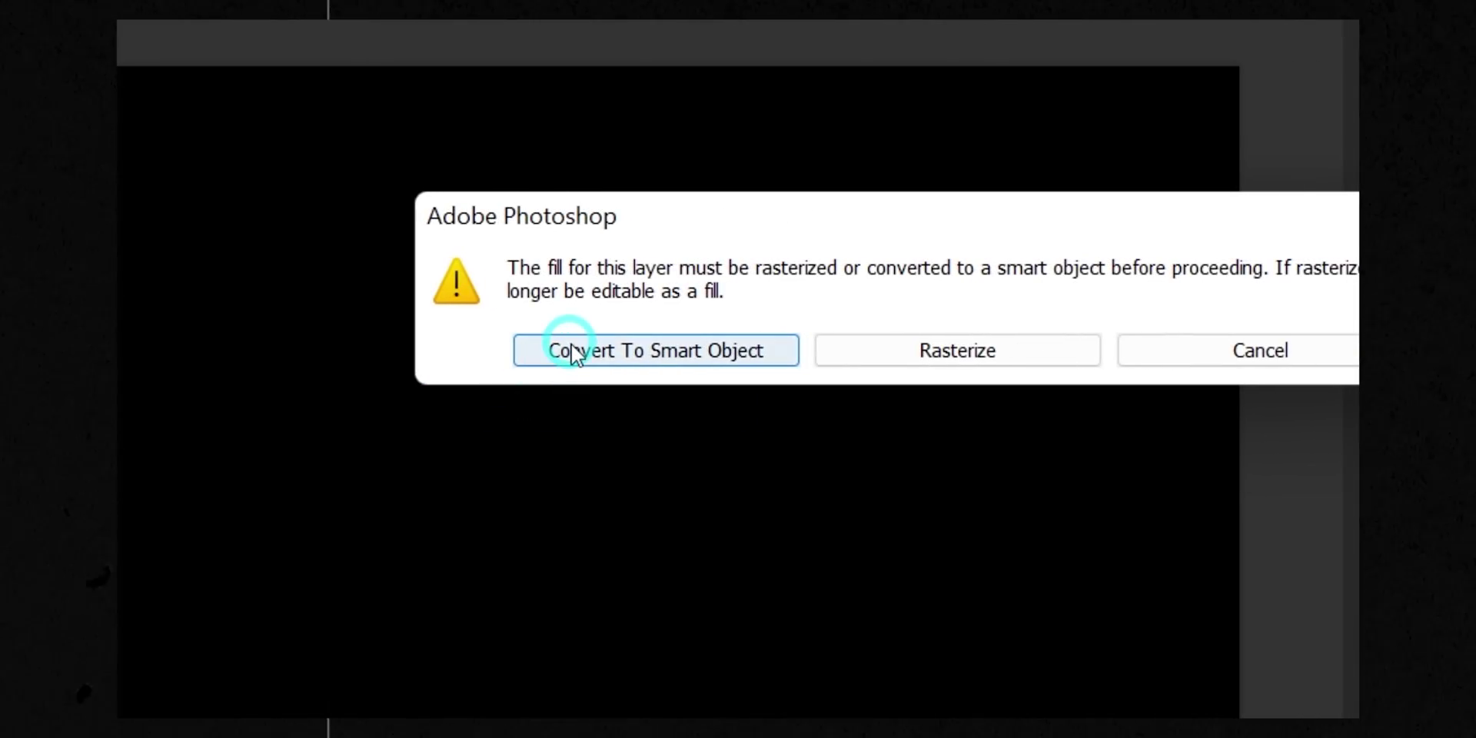
click(851, 347)
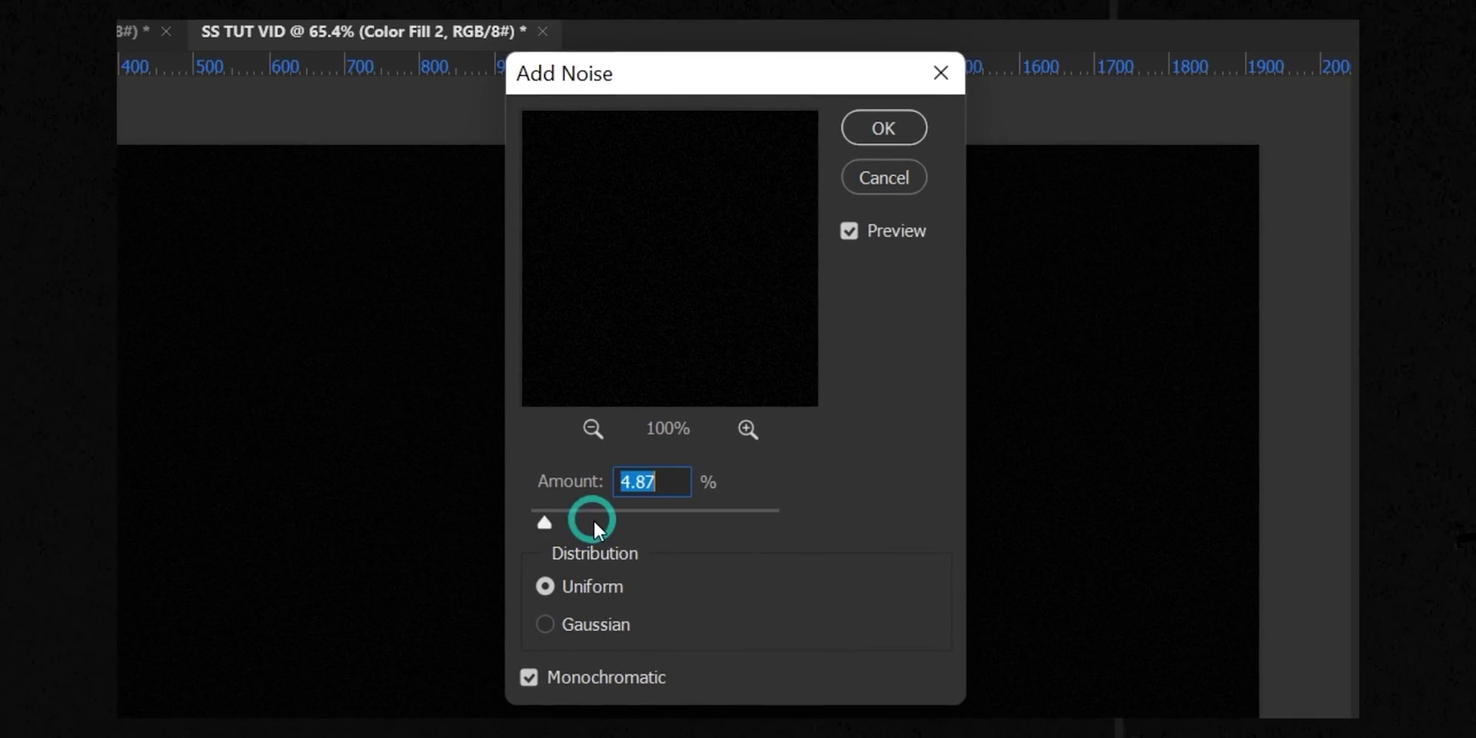
mouse_move(595, 523)
mouse_down()
mouse_move(632, 510)
mouse_move(585, 511)
mouse_up()
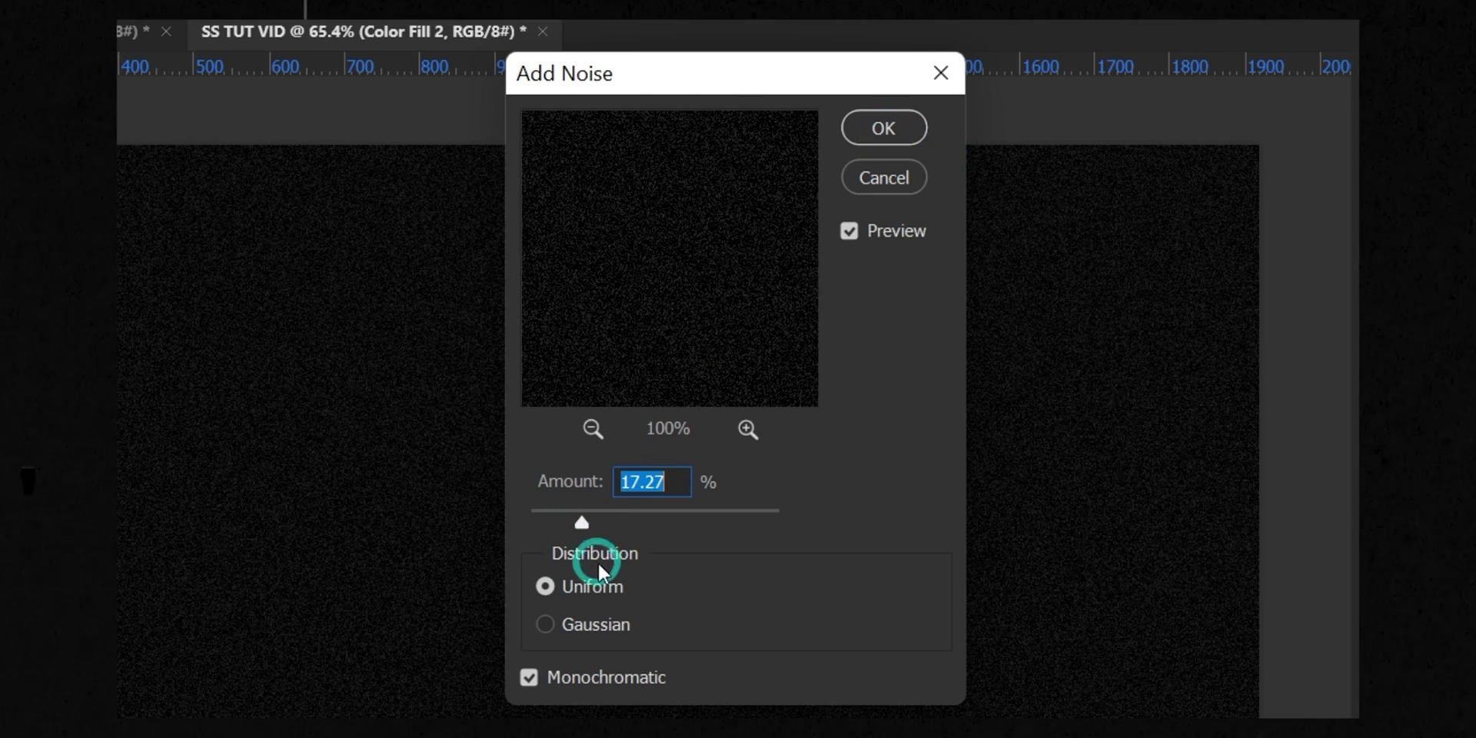
click(547, 587)
click(529, 680)
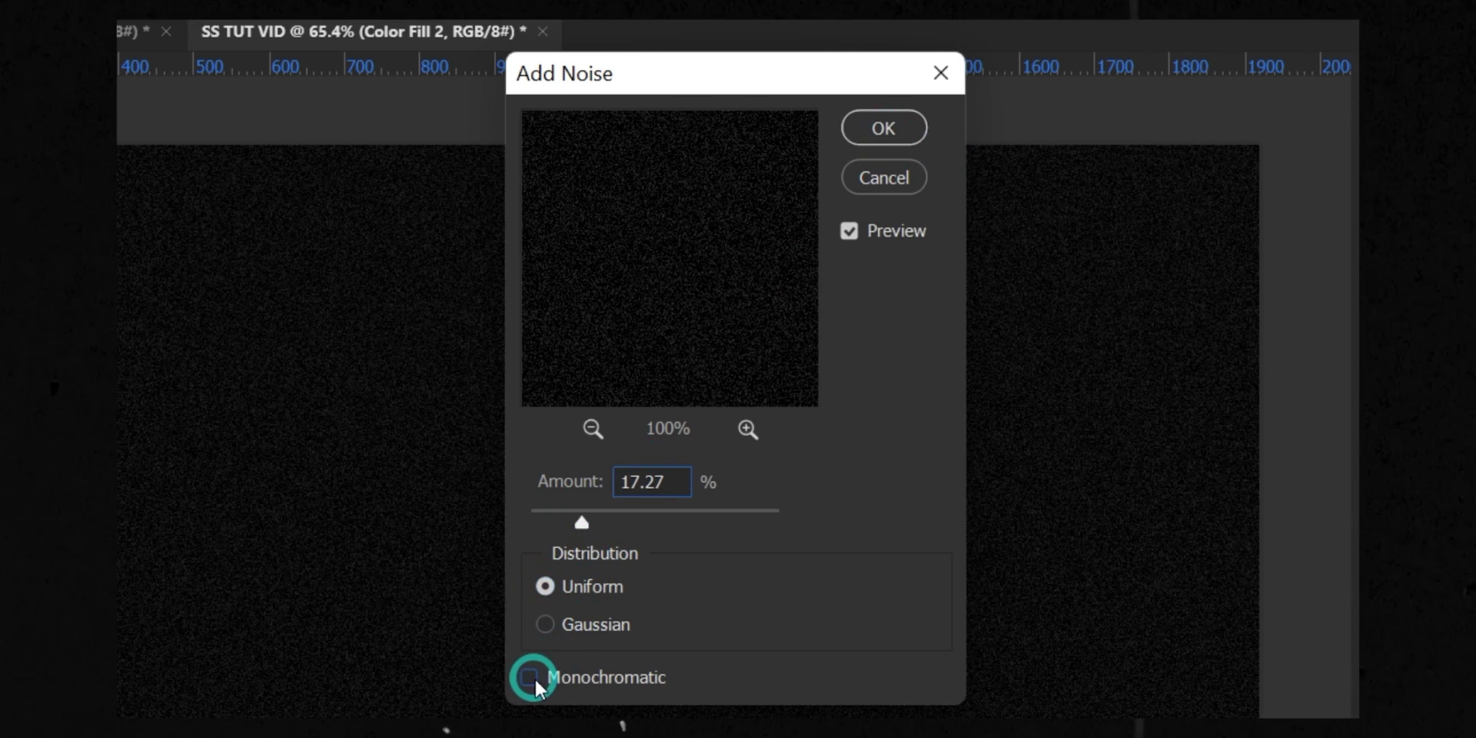
click(869, 129)
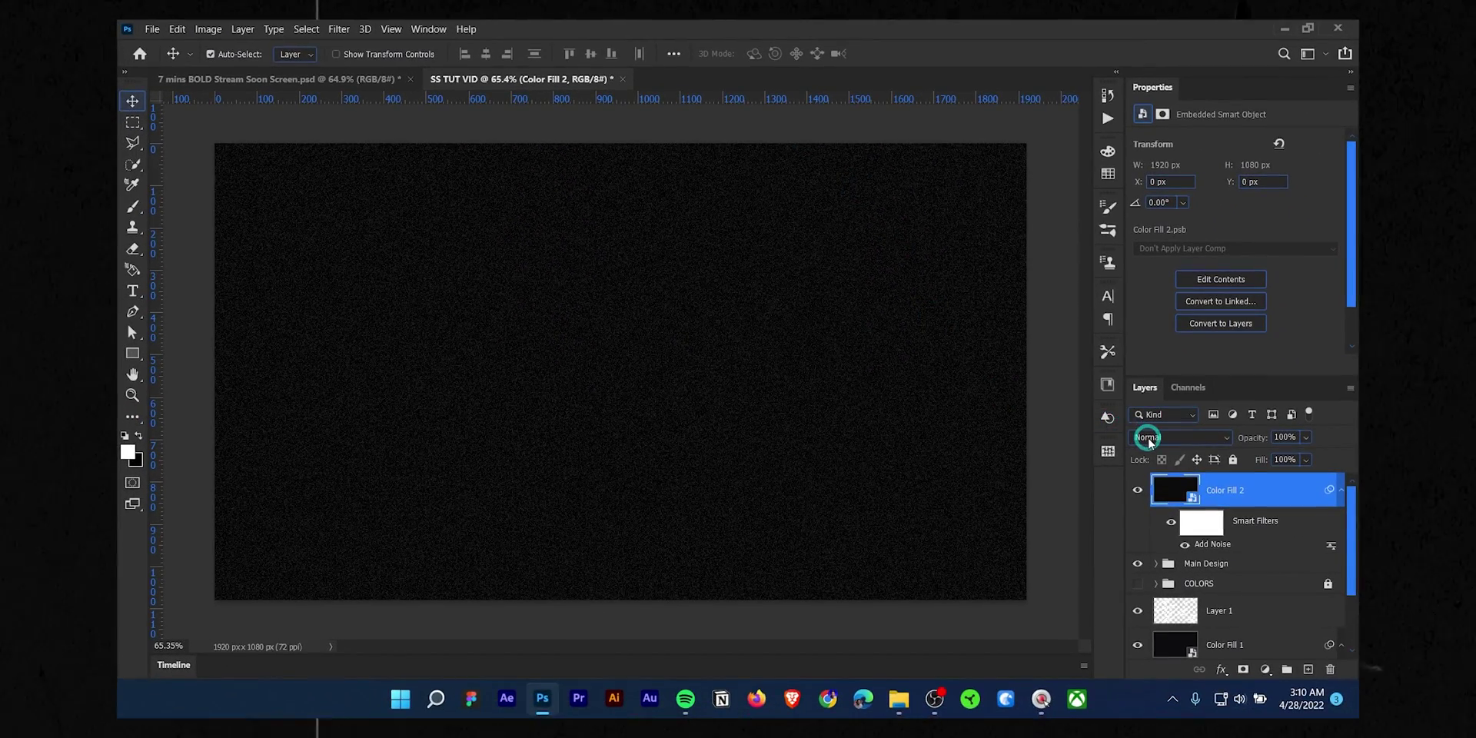
Set the noise layer's blend mode to Lighten and its opacity to 84%
click(1149, 437)
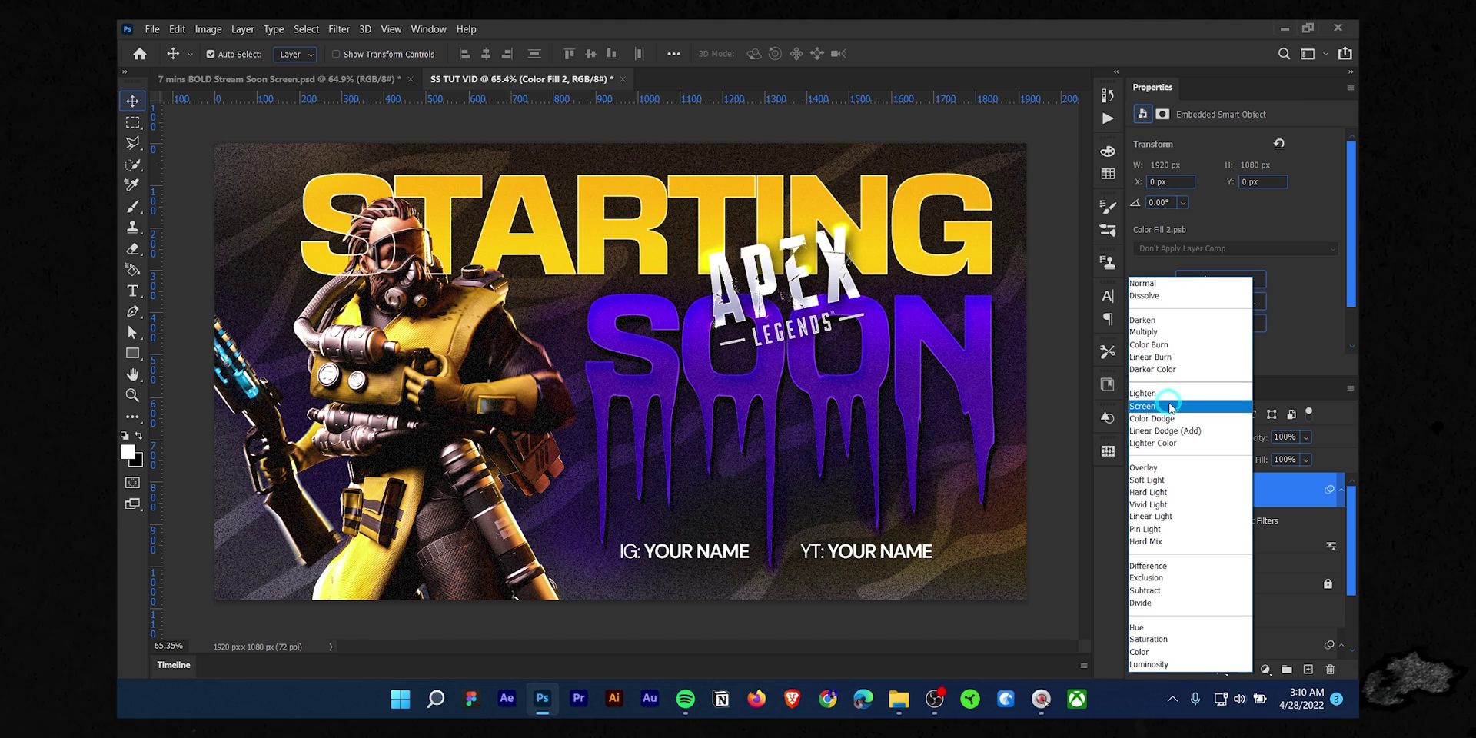
click(1173, 393)
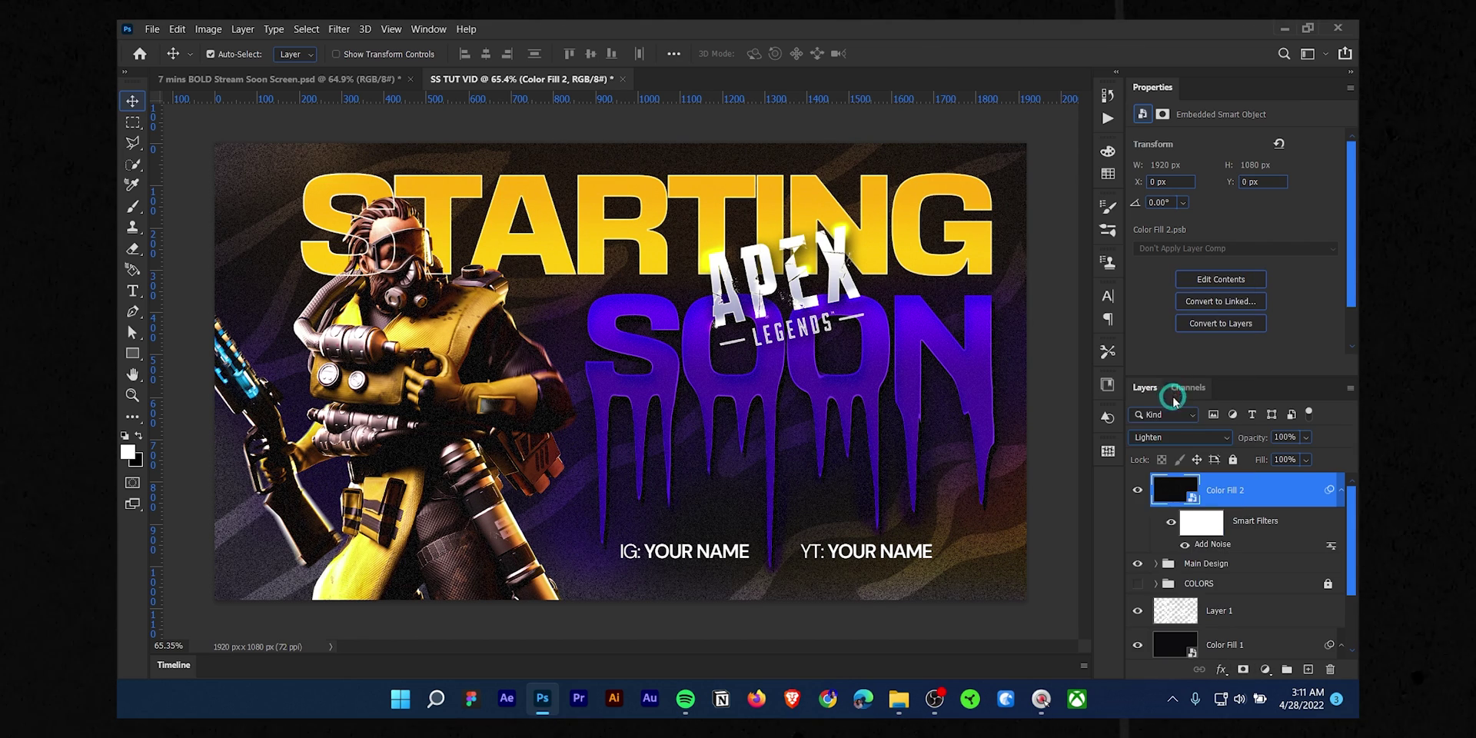
click(1306, 437)
drag(1295, 452, 1313, 454)
Compare the artwork with and without the noise layer, examining the SOON lettering and the character up close
click(1139, 492)
click(1138, 494)
scroll(844, 367, up, 3)
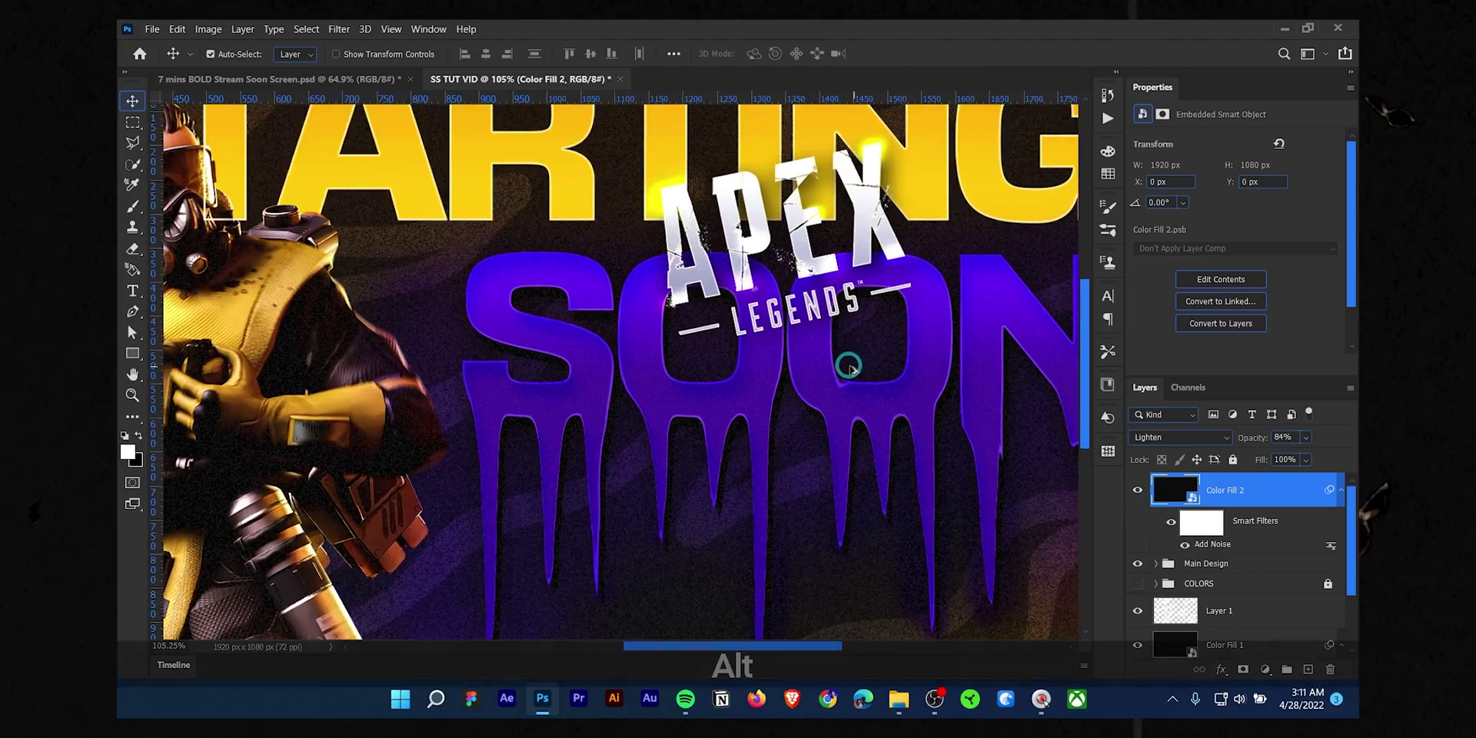
scroll(845, 368, up, 4)
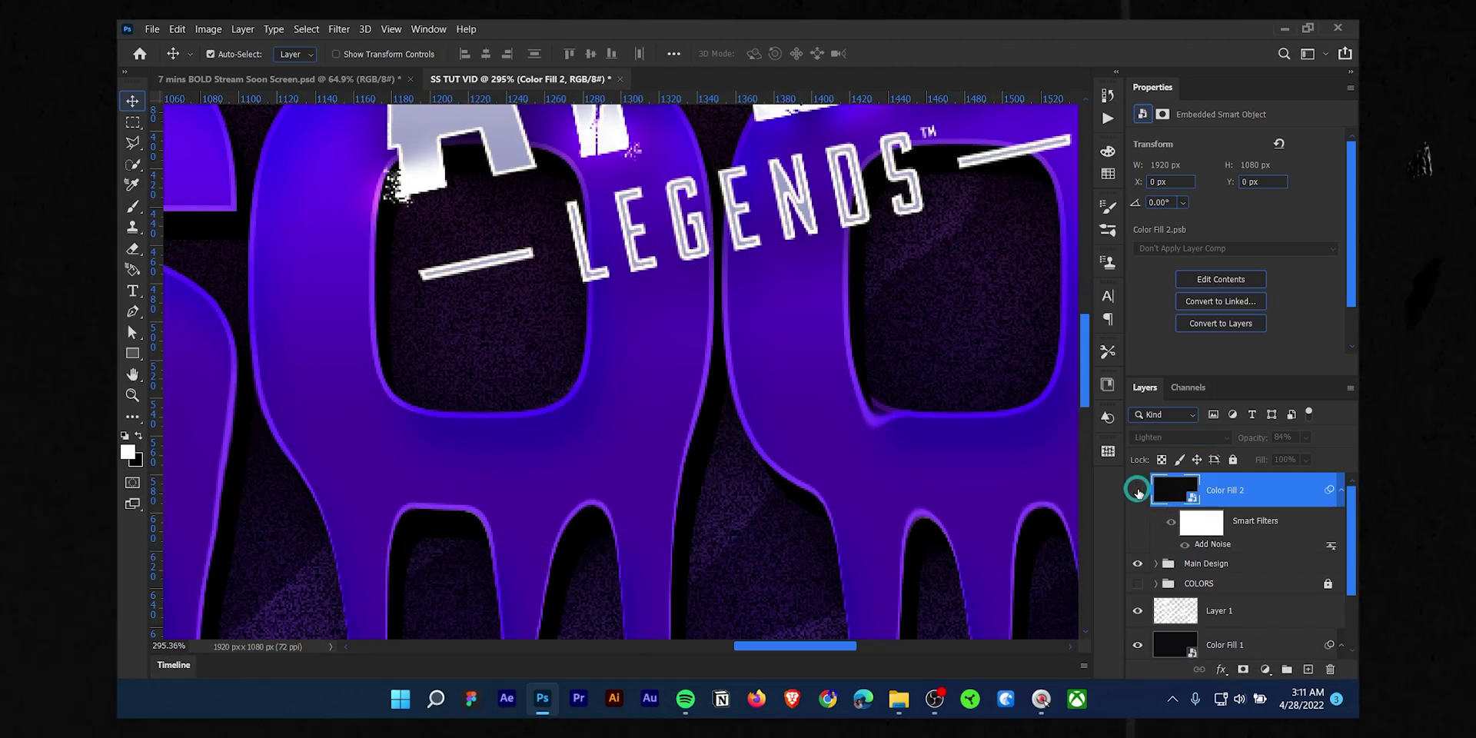
scroll(672, 422, down, 4)
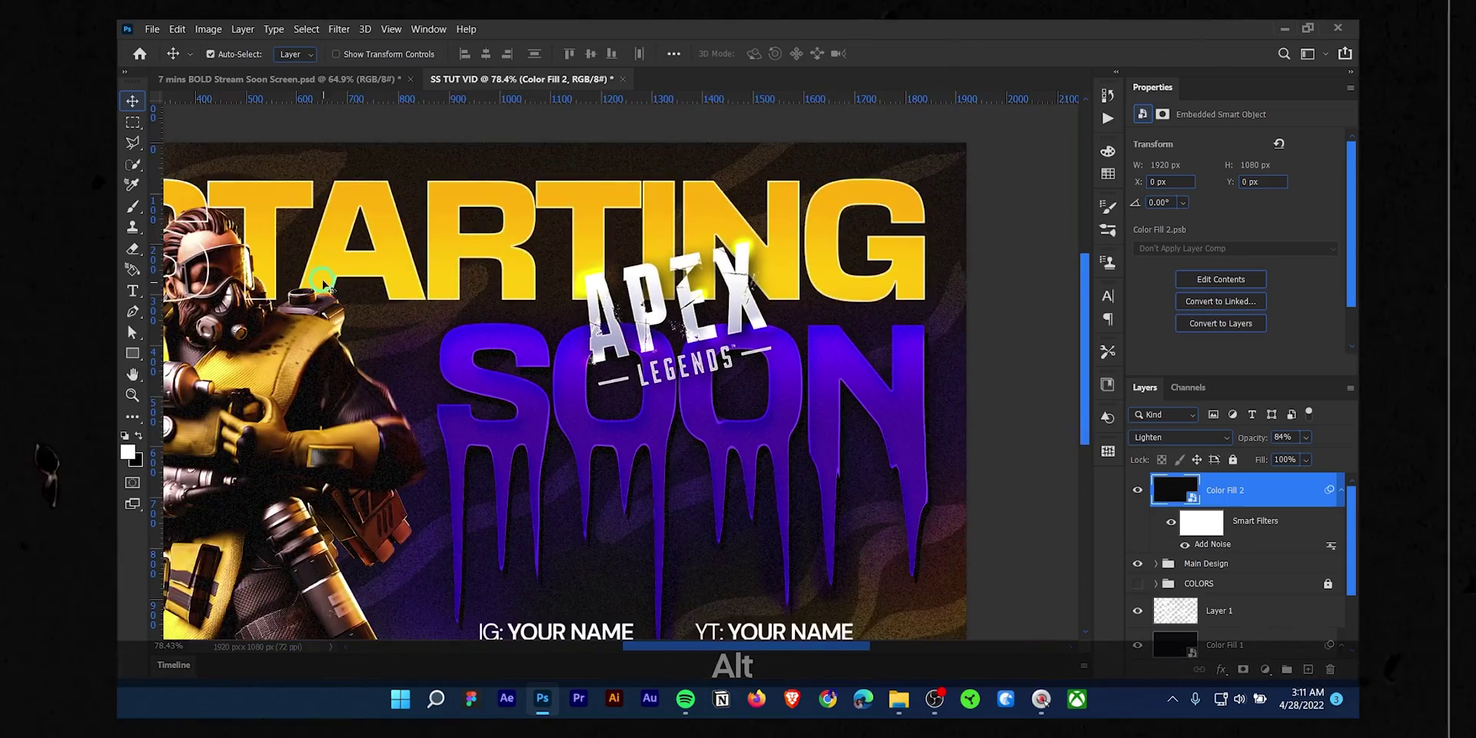
drag(356, 245, 658, 243)
drag(408, 190, 425, 246)
scroll(424, 246, up, 4)
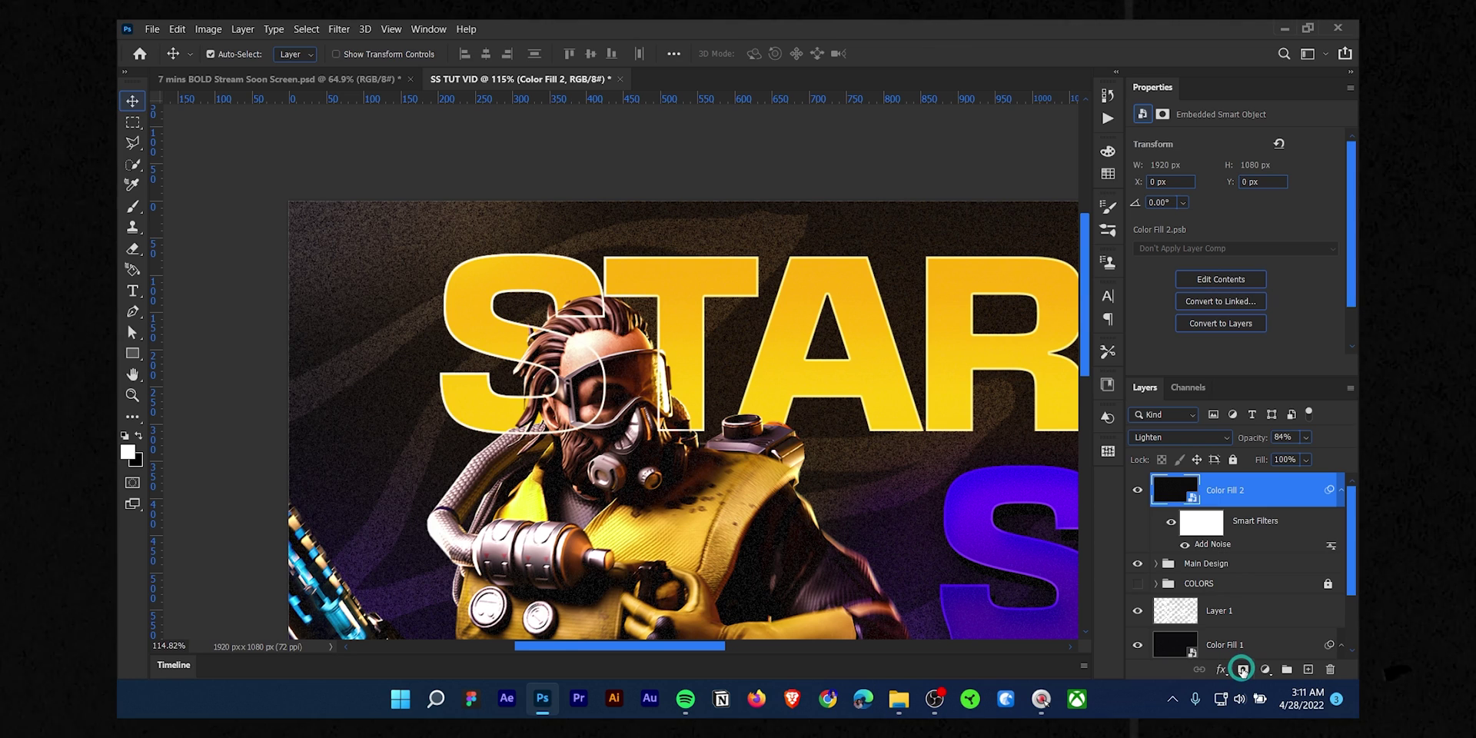
Add a layer mask to the Color Fill 2 noise layer and ready the Brush with black (000000)
click(1242, 670)
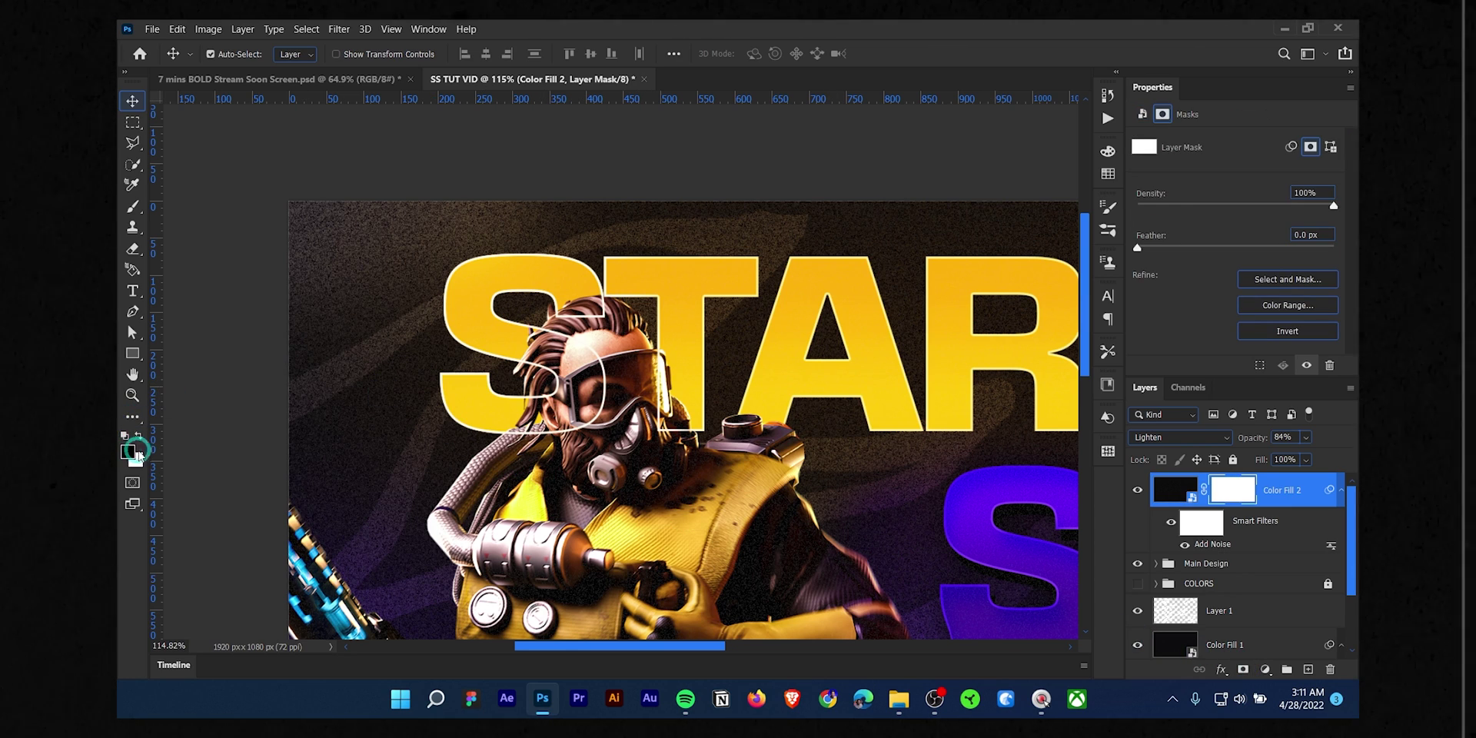
key(b)
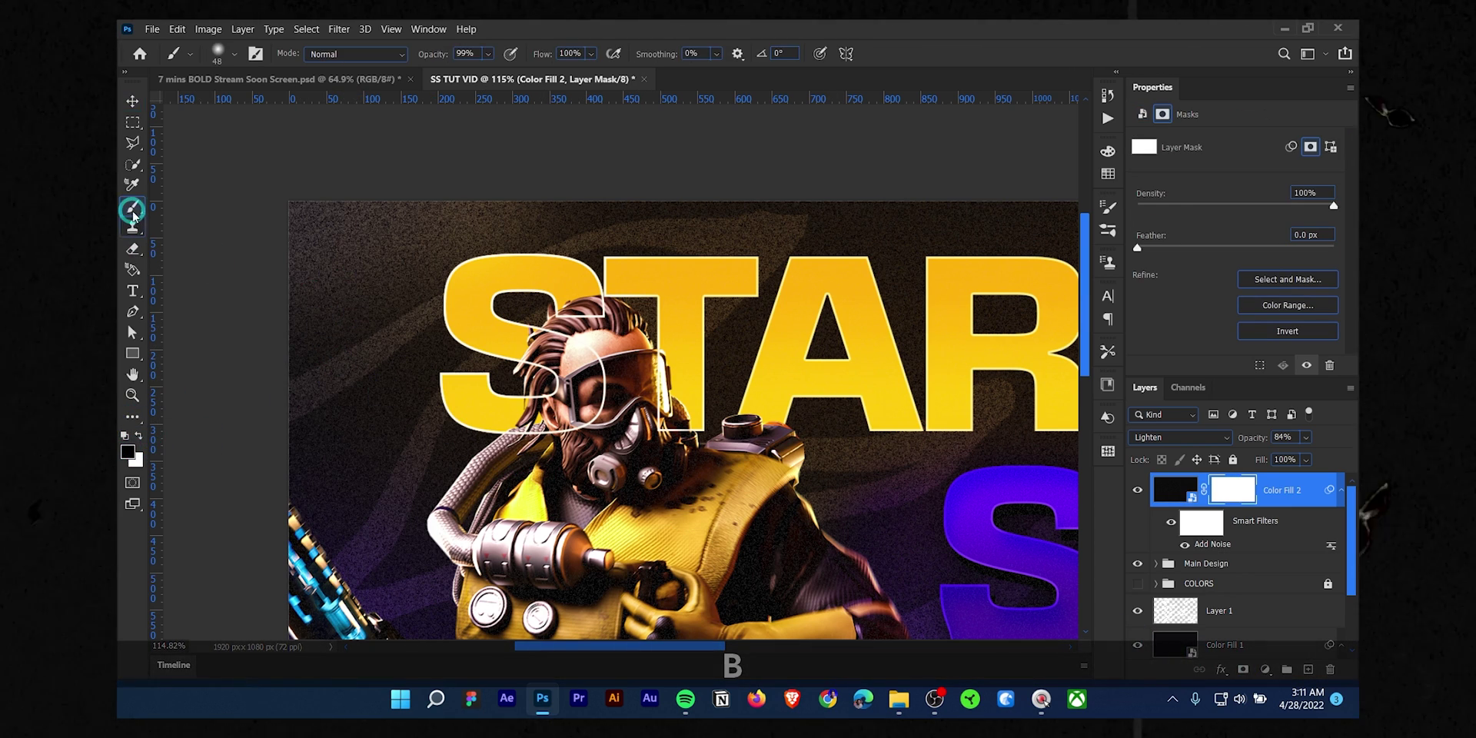
click(129, 452)
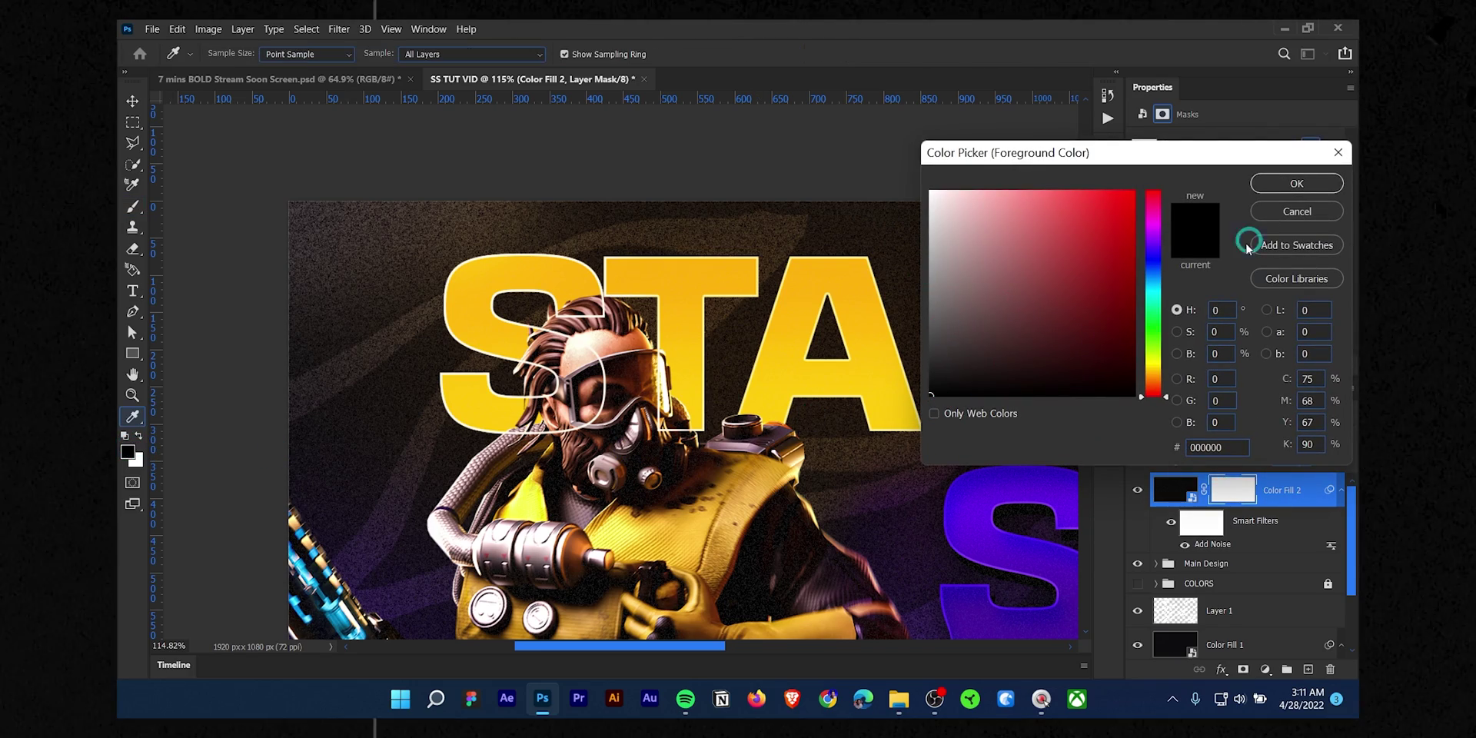
click(1315, 182)
Undo the recent brush strokes on the noise layer's mask
key(ctrl+z)
key(ctrl+z)
key(ctrl+z)
key(ctrl+z)
key(ctrl+z)
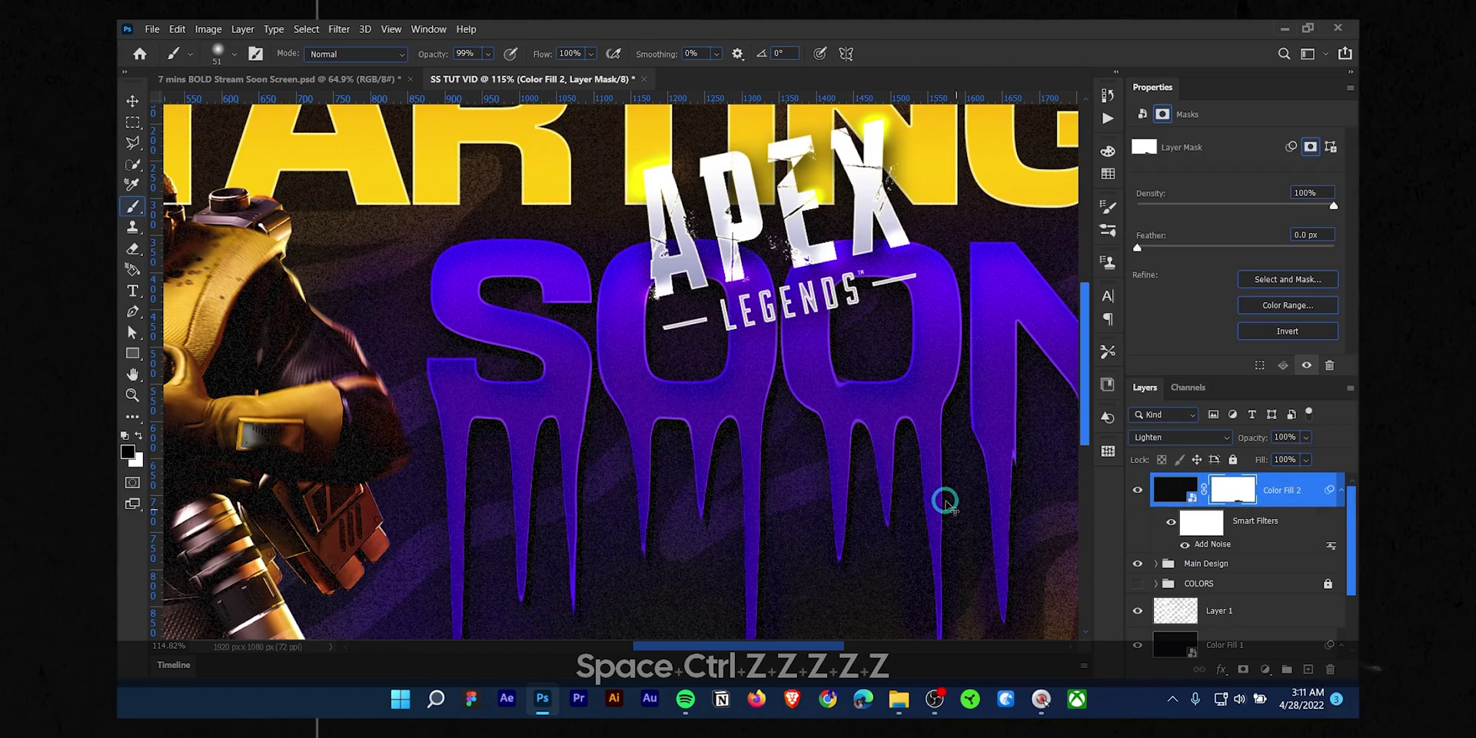
key(ctrl+z)
Paint black on the Color Fill 2 mask over the character to hide the noise there
scroll(807, 372, up, 4)
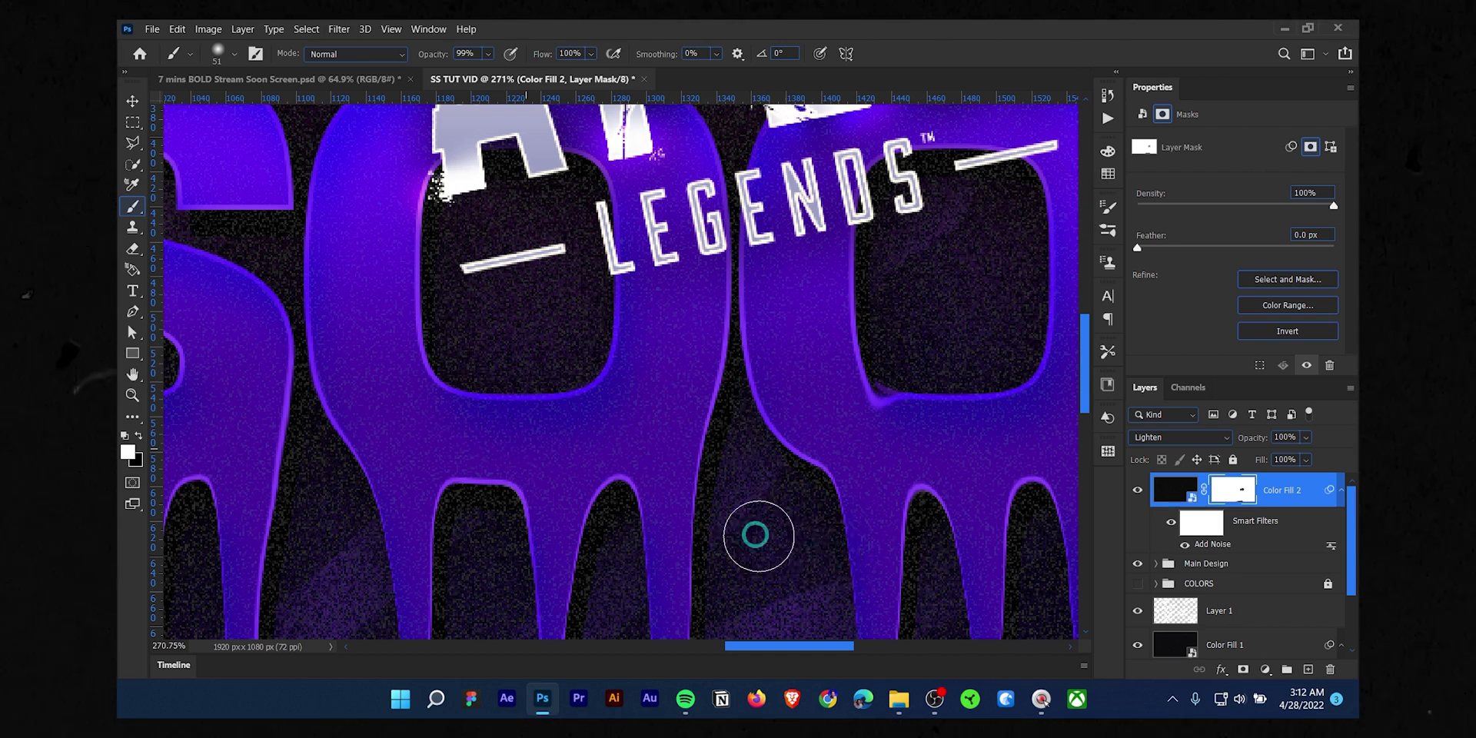
scroll(866, 438, down, 10)
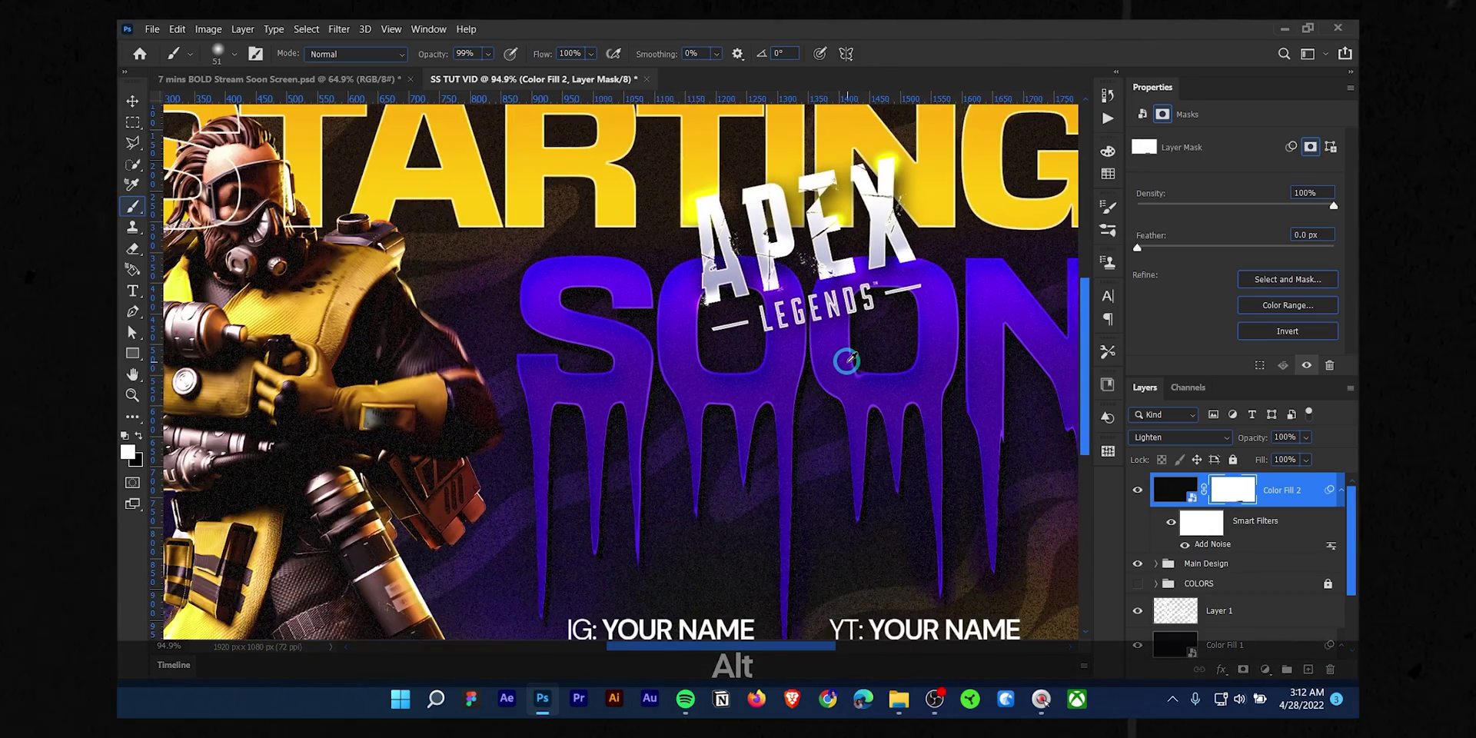
scroll(590, 293, down, 3)
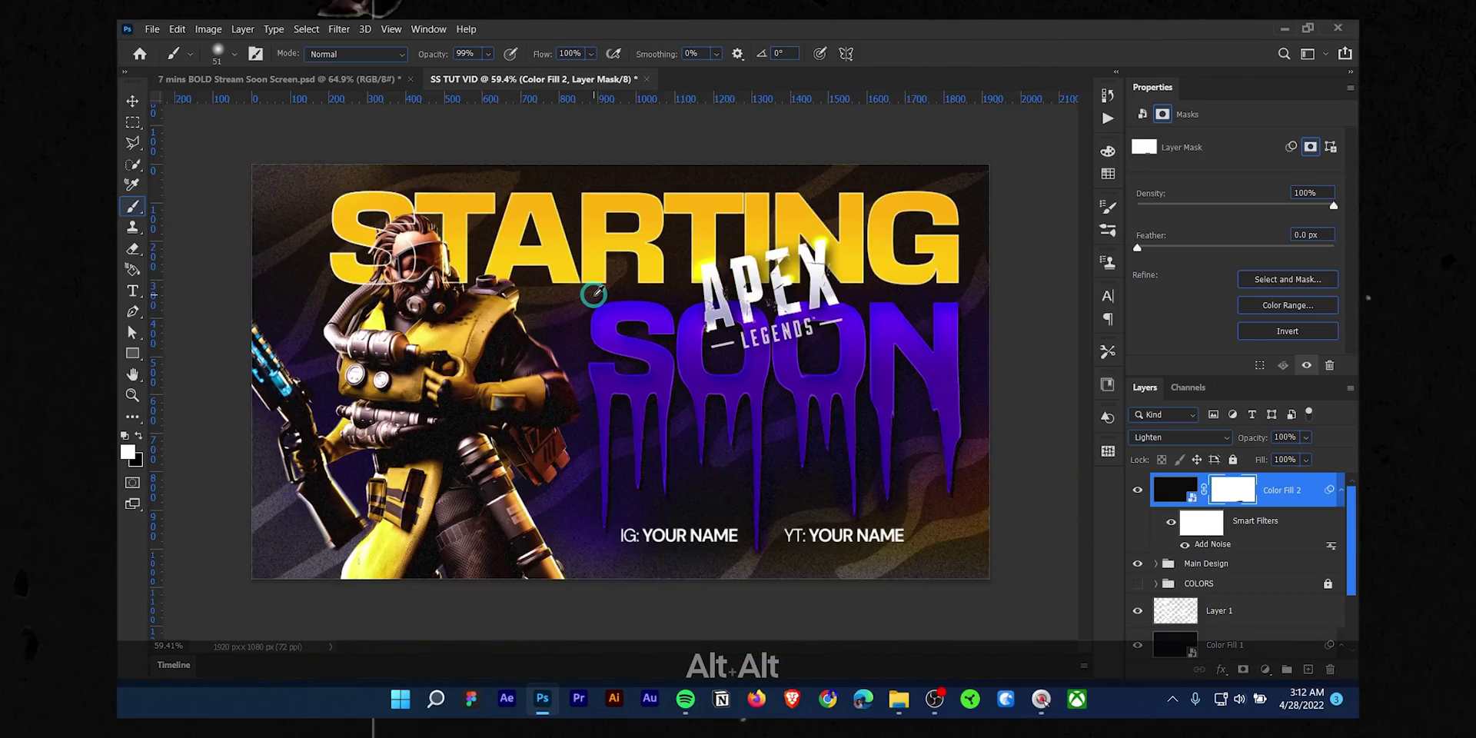
key(x)
drag(243, 218, 267, 218)
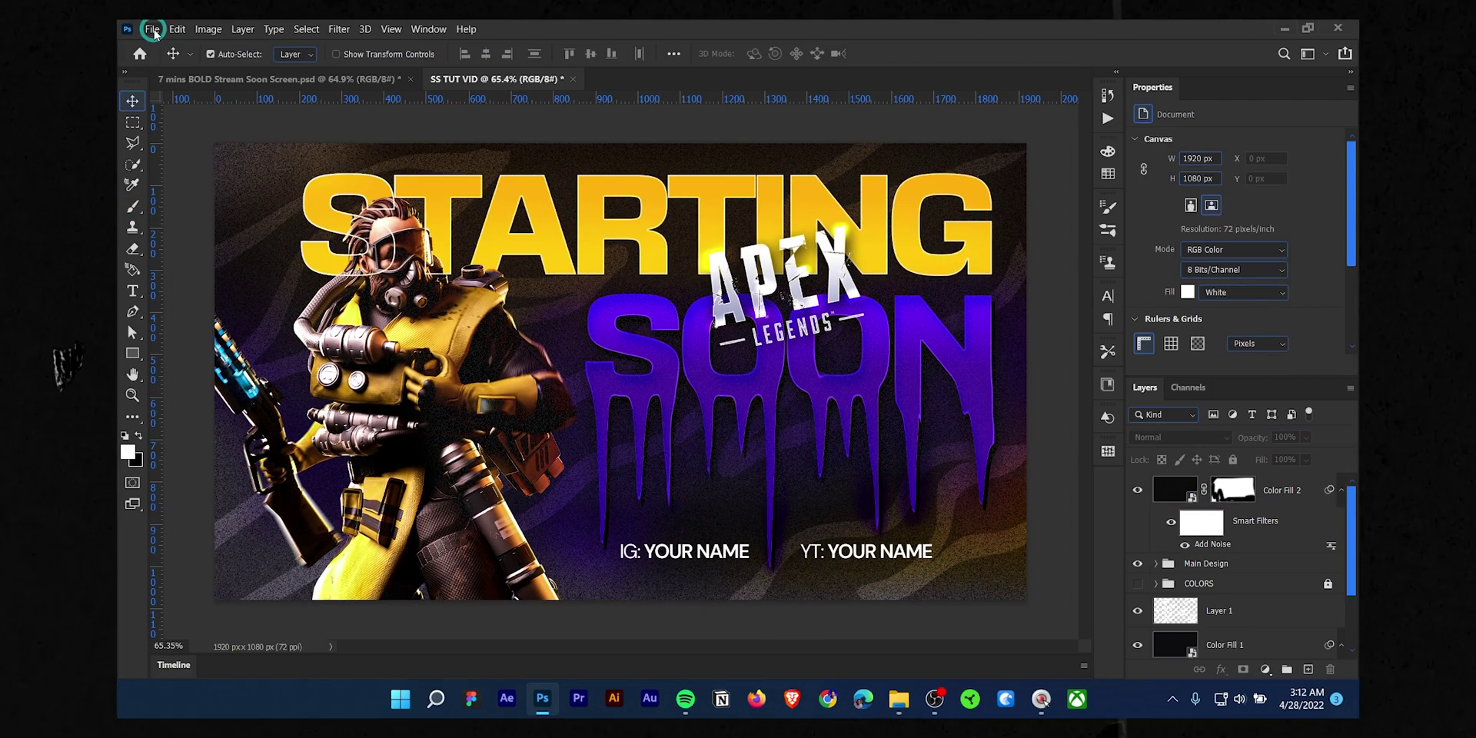
Set up an Export As of the finished artwork in PNG format with transparency turned off
click(153, 30)
mouse_move(215, 299)
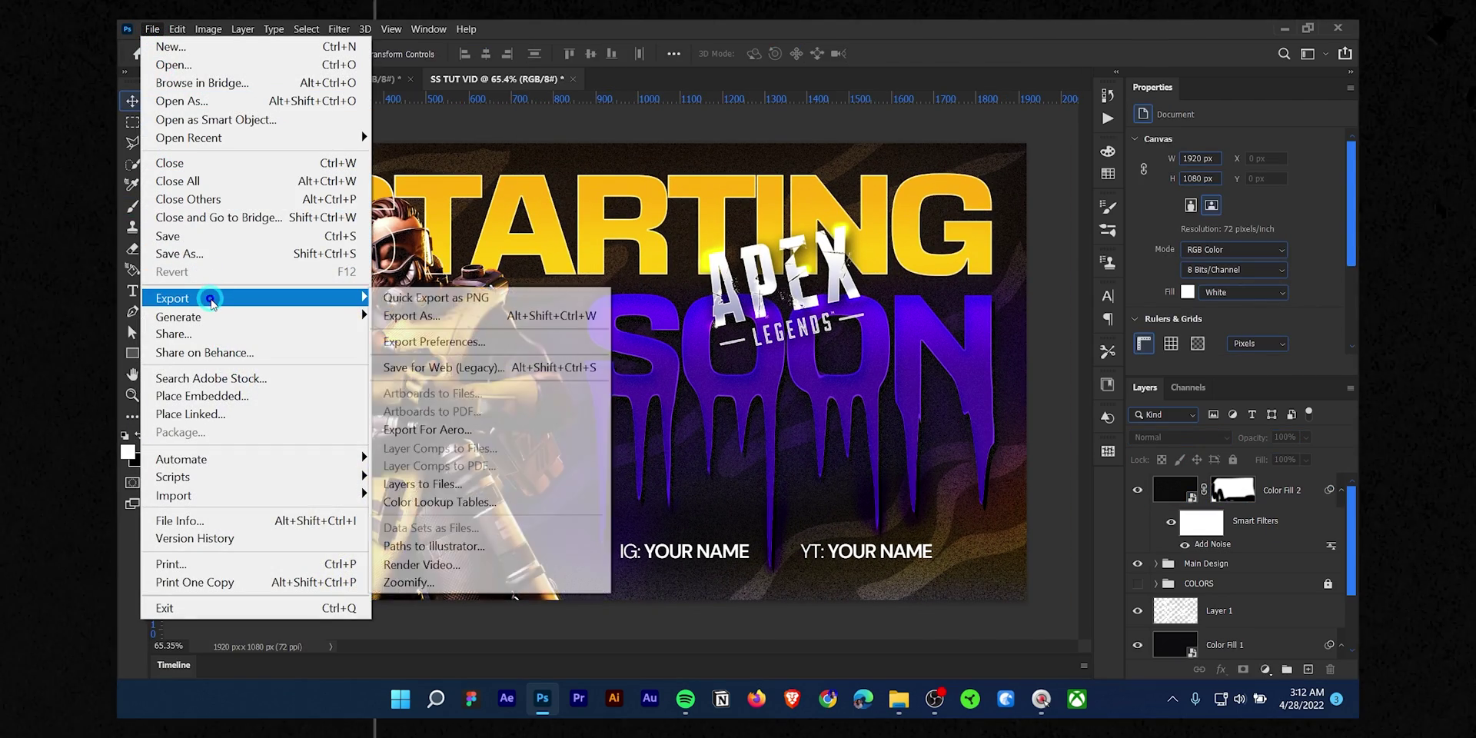
click(444, 317)
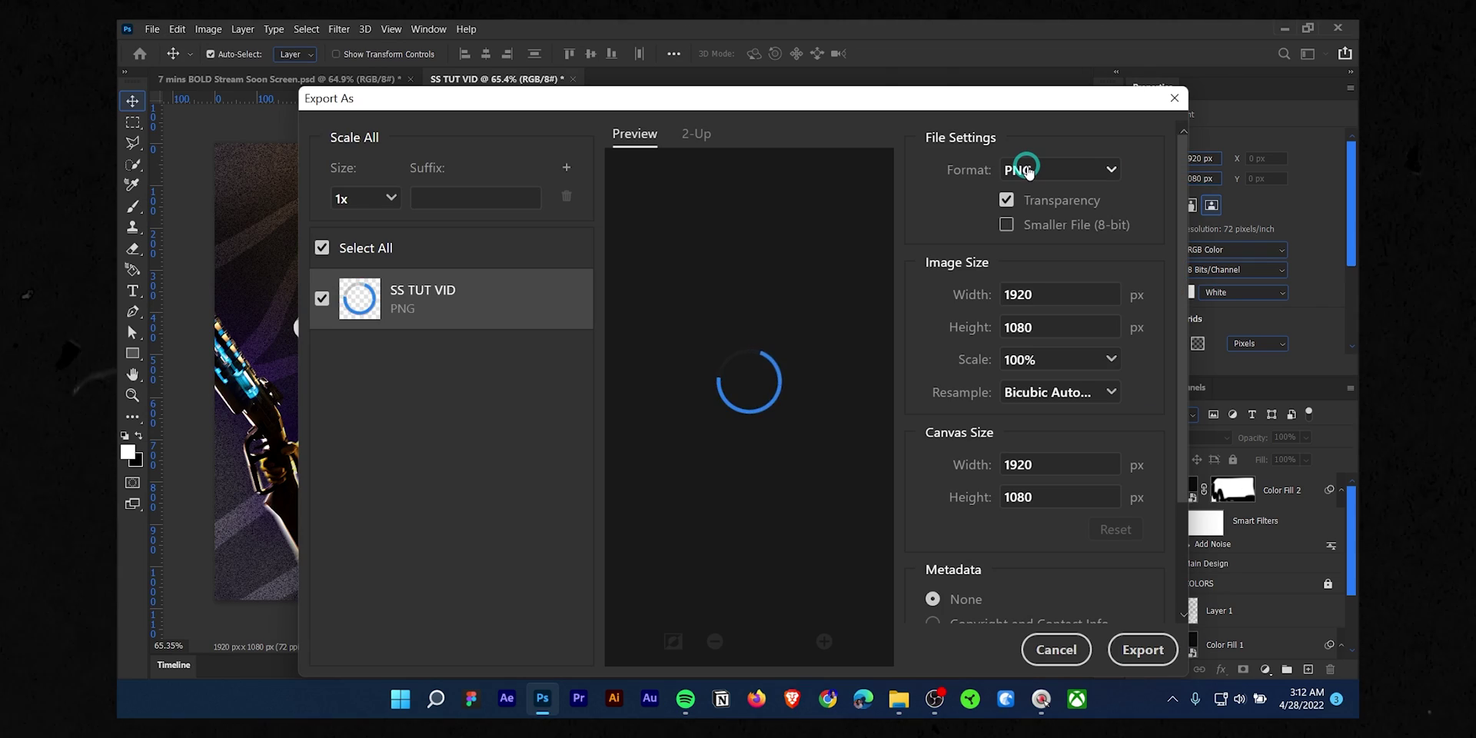
click(1076, 169)
click(1023, 204)
click(1009, 202)
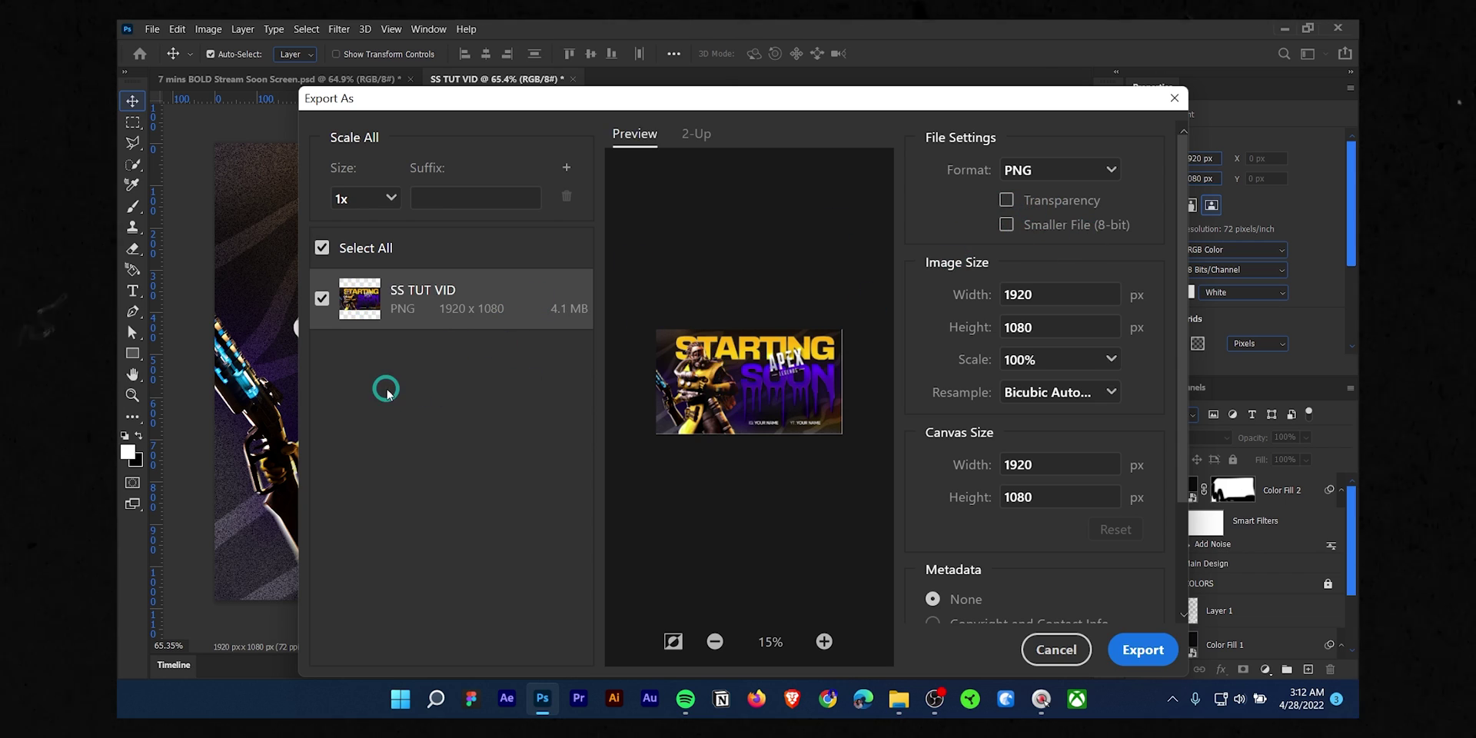
Export the image at its full 1920 x 1080 size, saving it as SS TUT VID.png in the VID folder
scroll(976, 511, down, 3)
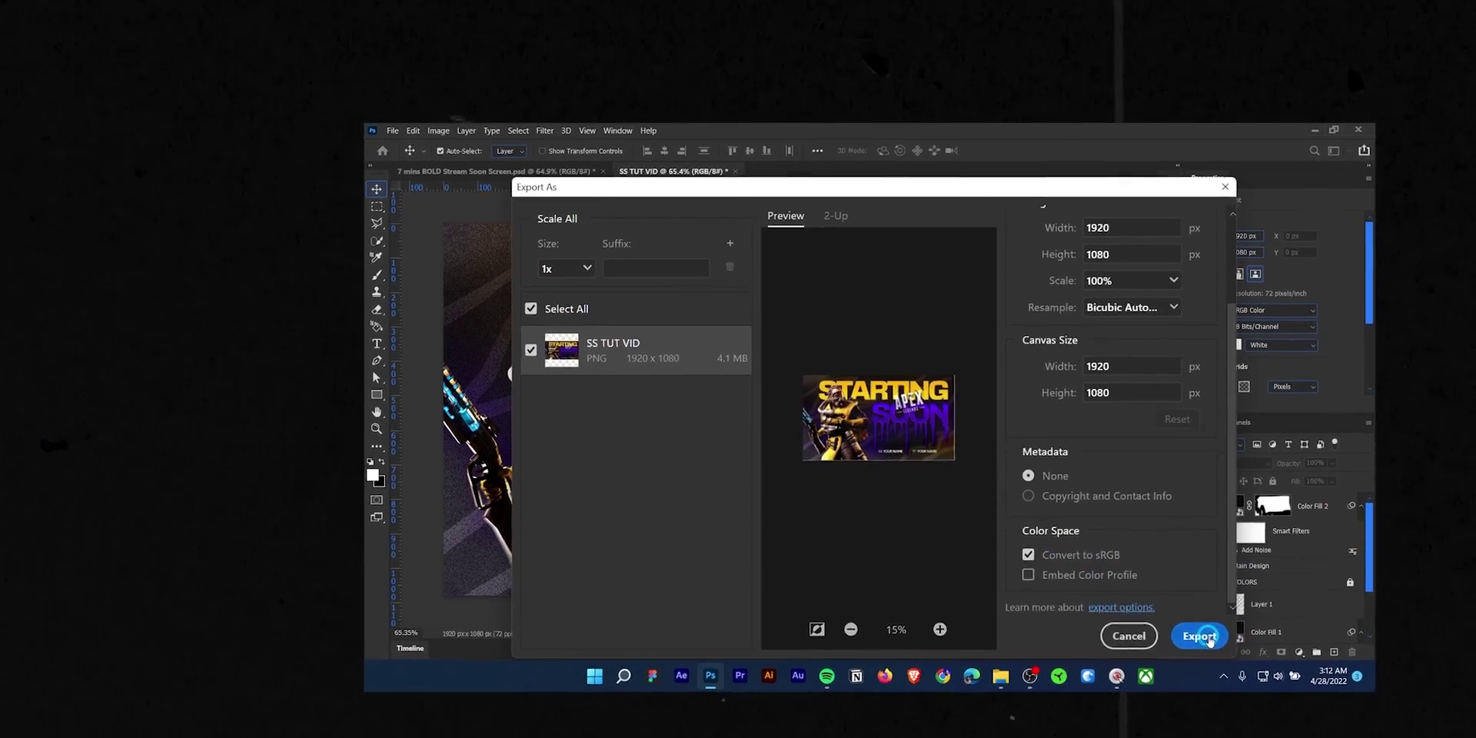
click(1151, 653)
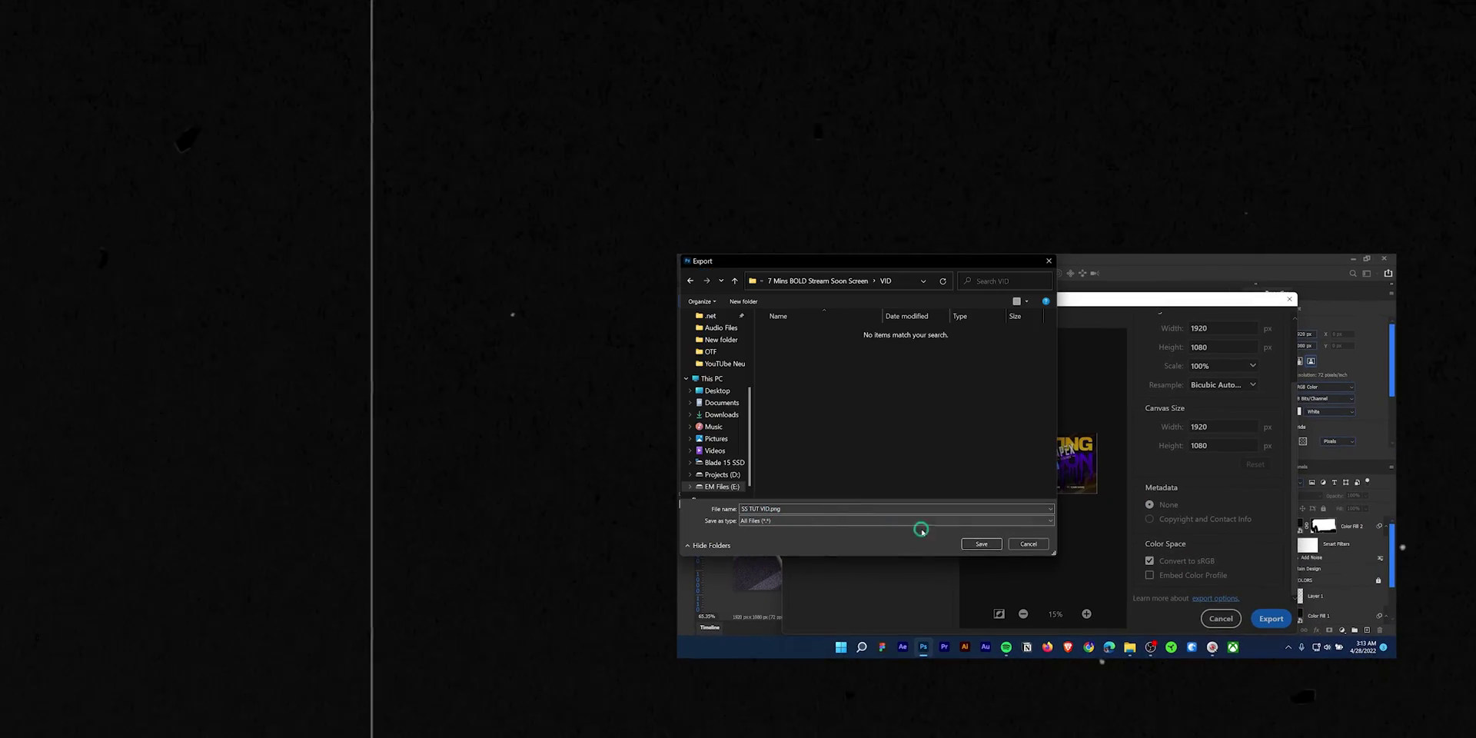
click(939, 536)
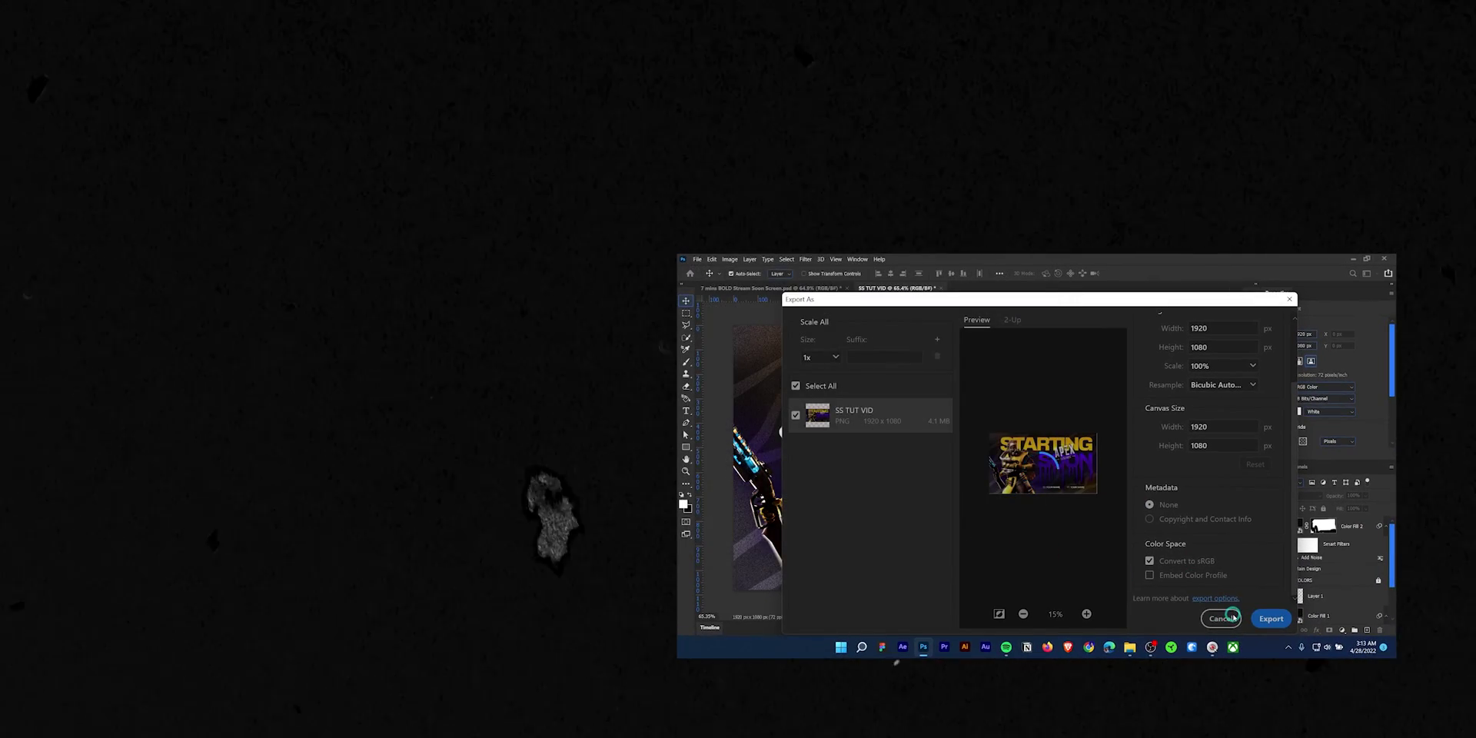
click(1223, 618)
Switch to File Explorer and open SS TUT VID.png from the VID folder to check the exported image
key(alt+Tab)
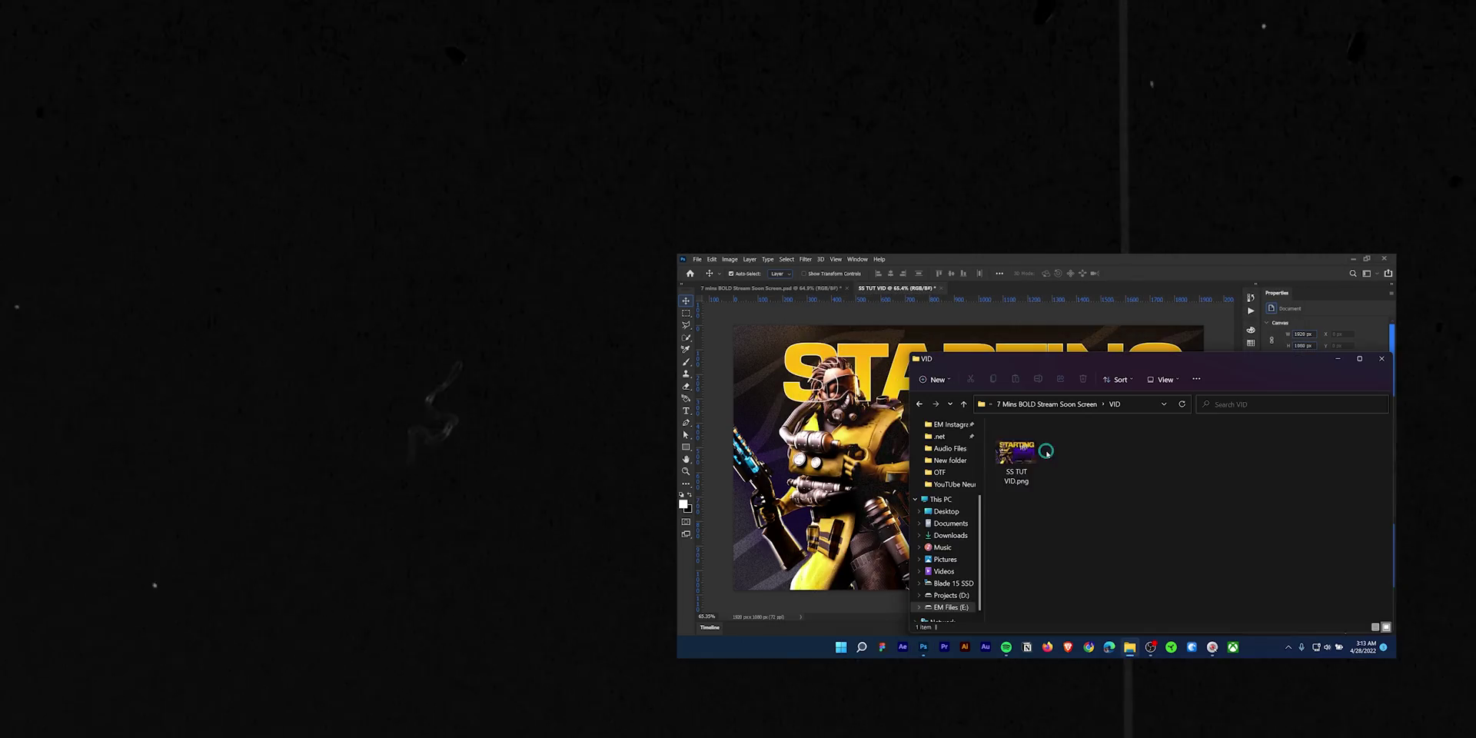
double_click(1025, 453)
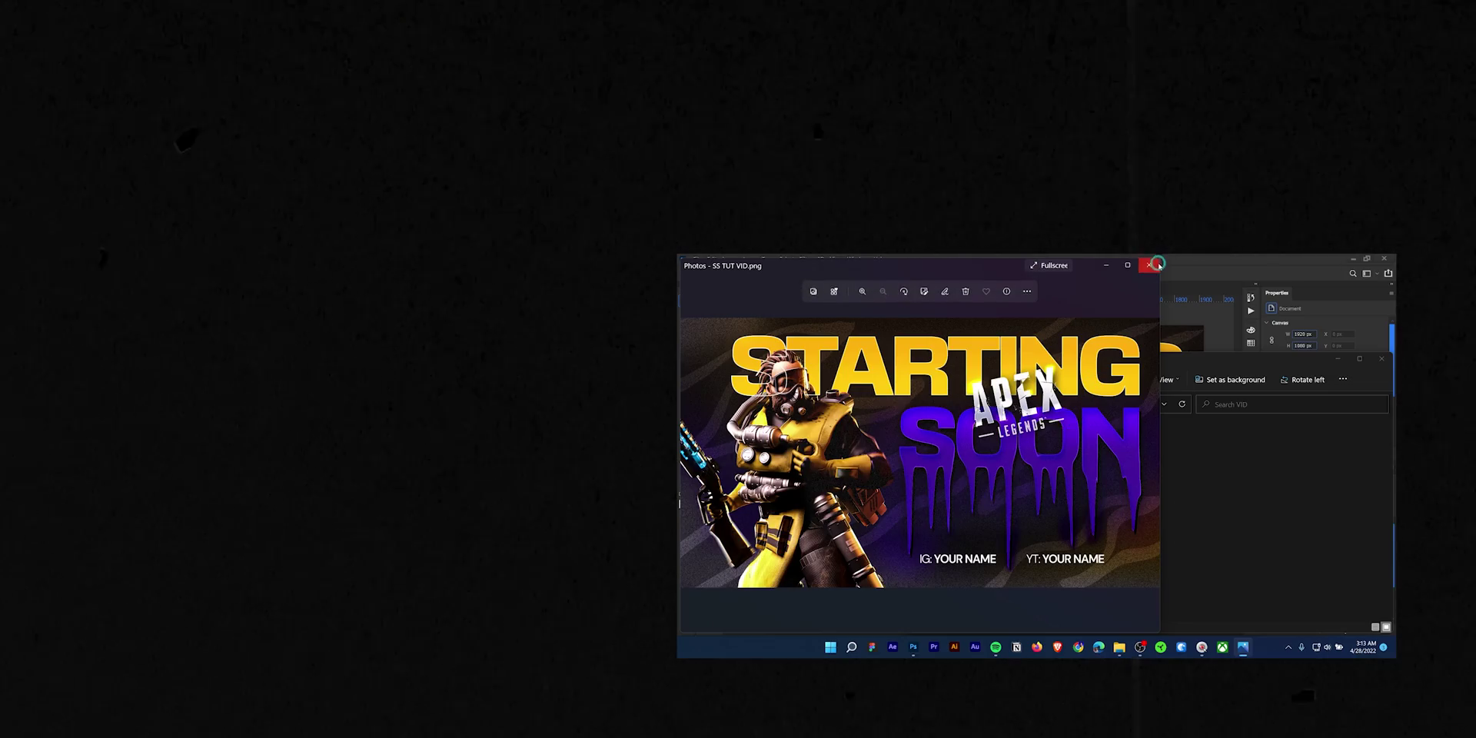